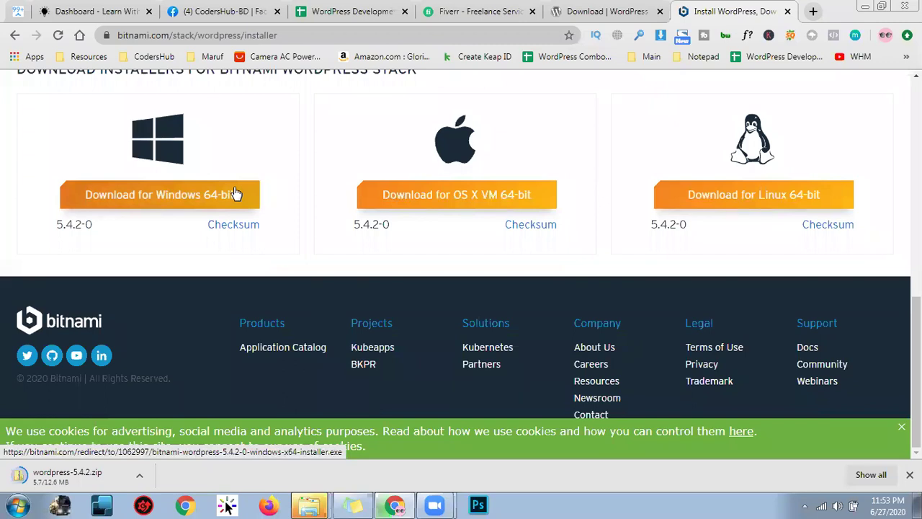
Download the Windows 64-bit WordPress Stack installer, skipping the Bitnami account sign-in
click(207, 193)
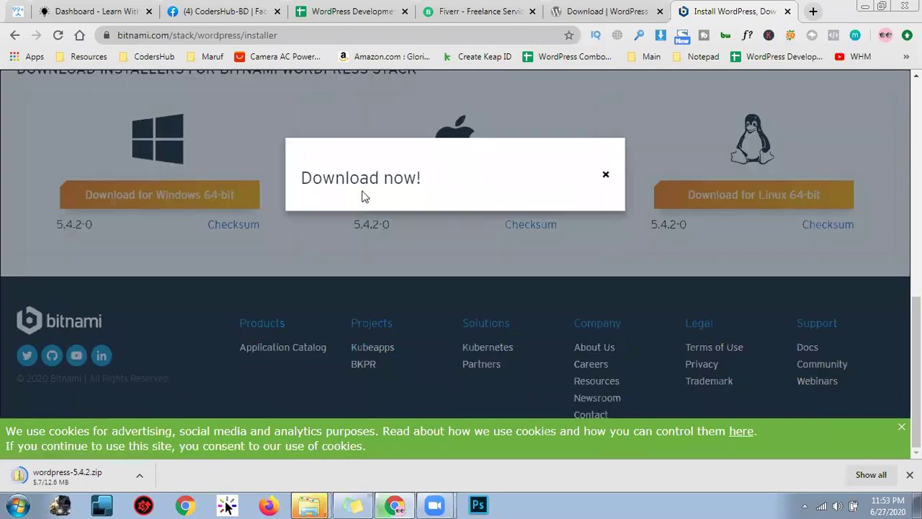
scroll(527, 205, down, 3)
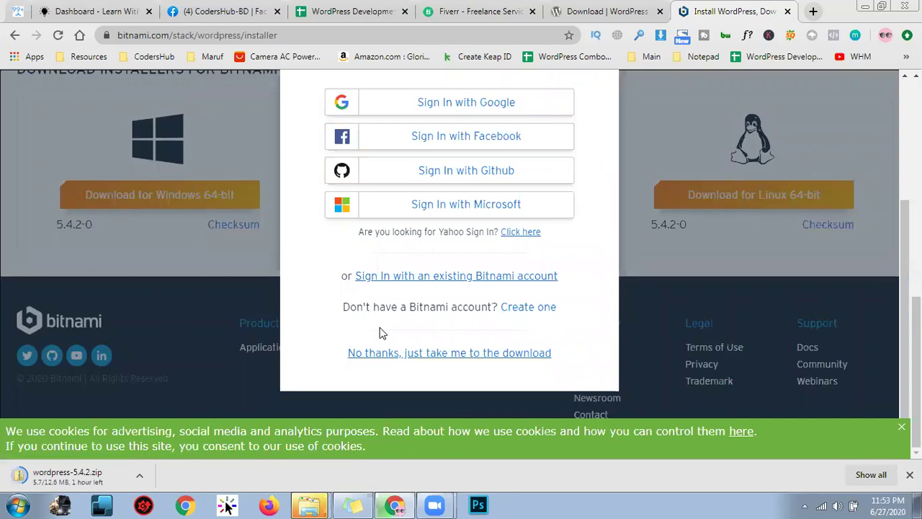
click(515, 354)
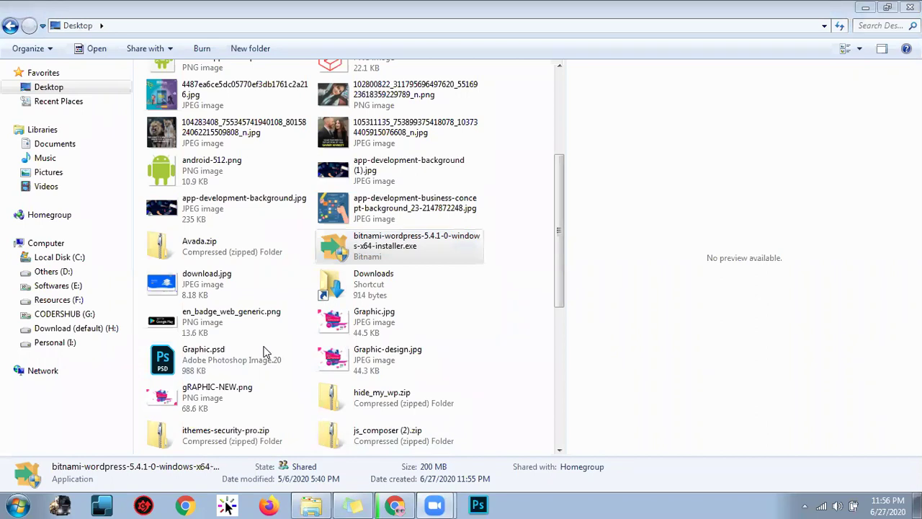
Run bitnami-wordpress-5.4.1-0-windows-x64-installer.exe from the Desktop folder
mouse_move(435, 504)
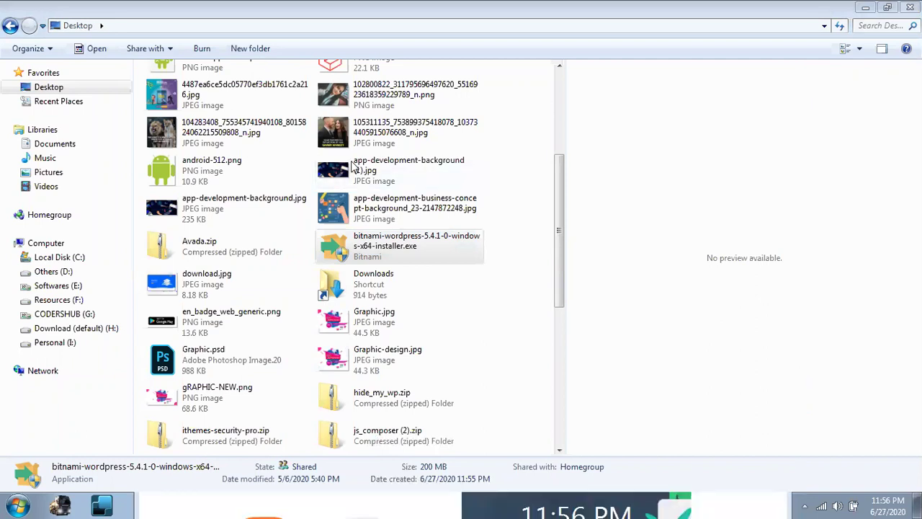
click(575, 381)
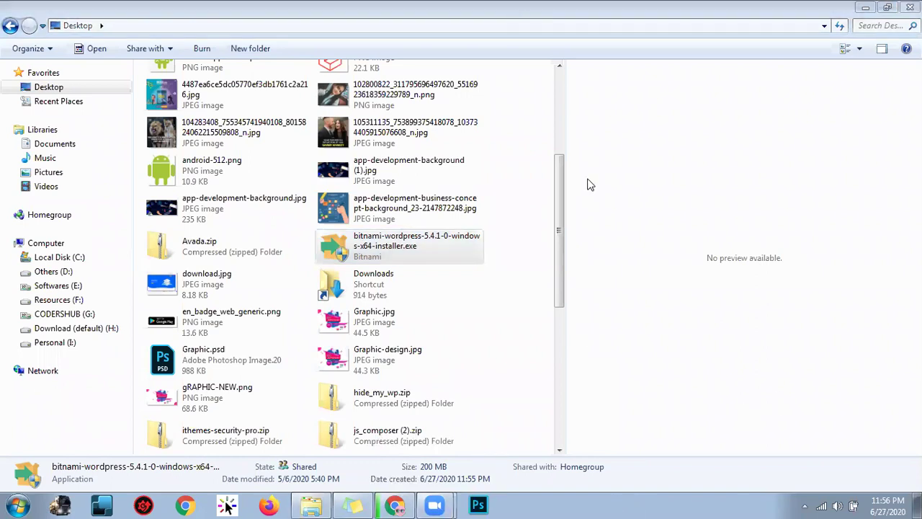
click(430, 246)
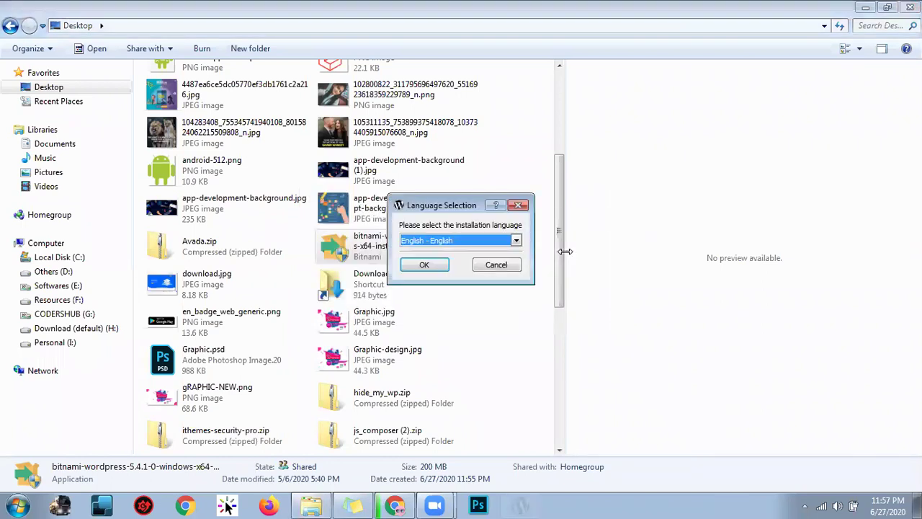
Accept English, keep WordPress and PhpMyAdmin components, and dismiss the occupied-folder warning
click(433, 265)
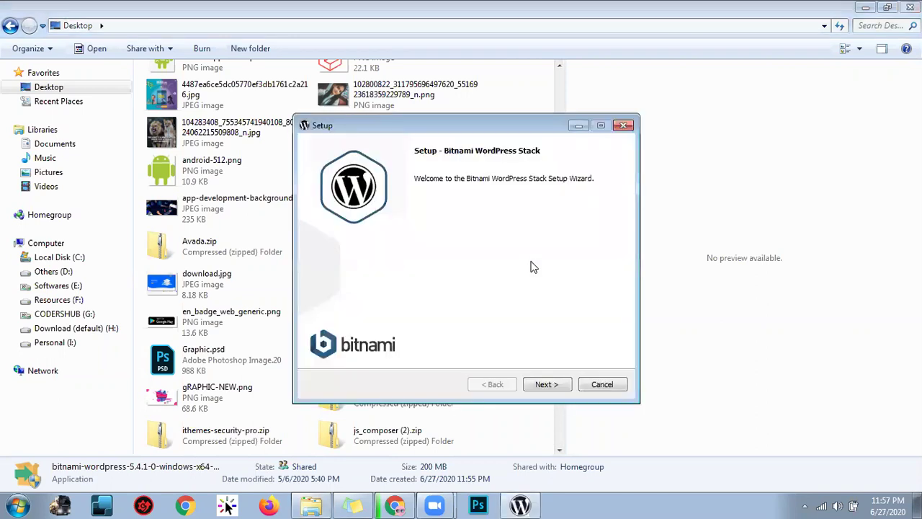
click(545, 386)
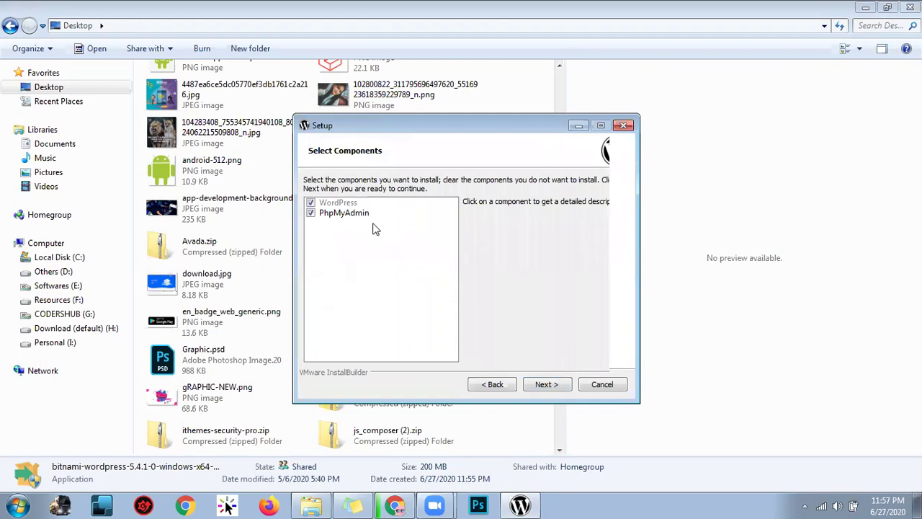
click(545, 385)
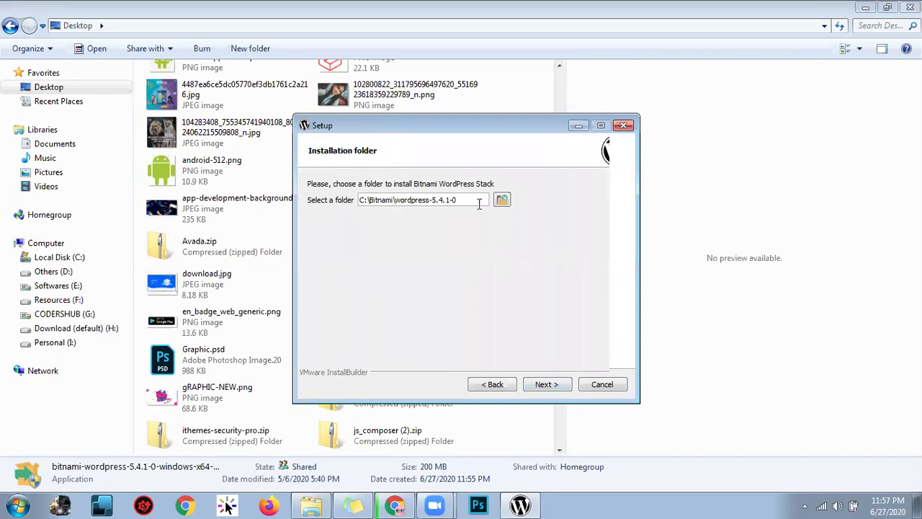
click(553, 387)
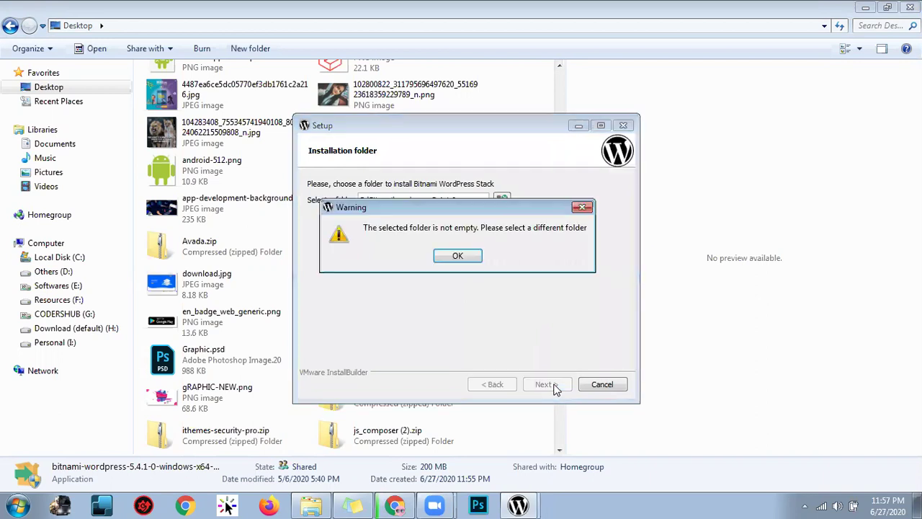
click(463, 258)
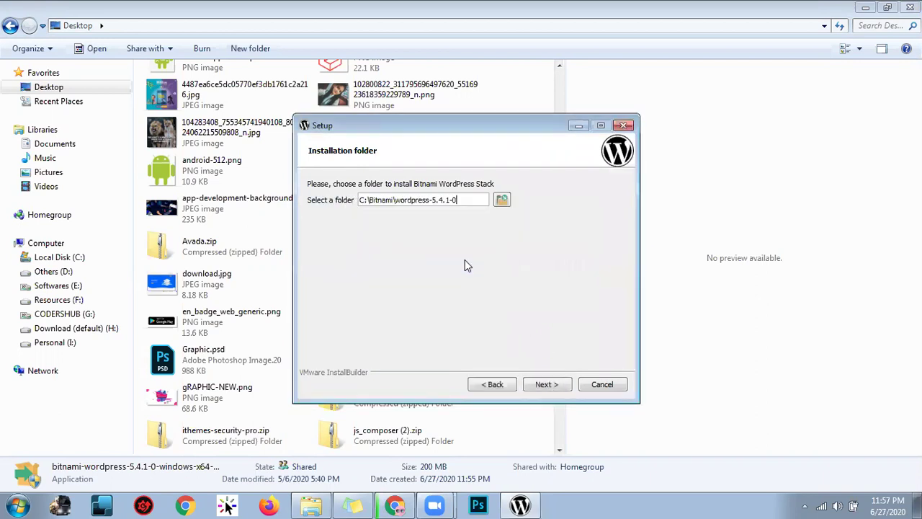
Create a new folder bitnami09 on C: and select it as the installation folder
click(502, 201)
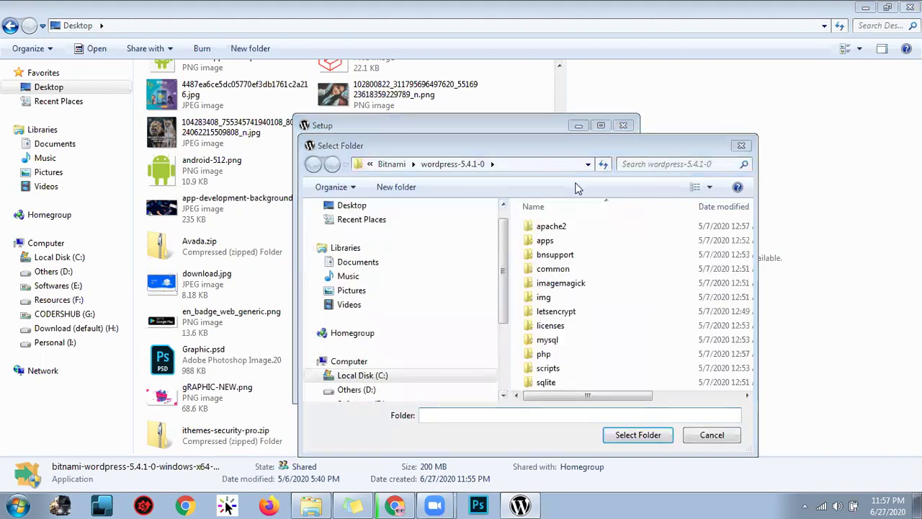
click(392, 164)
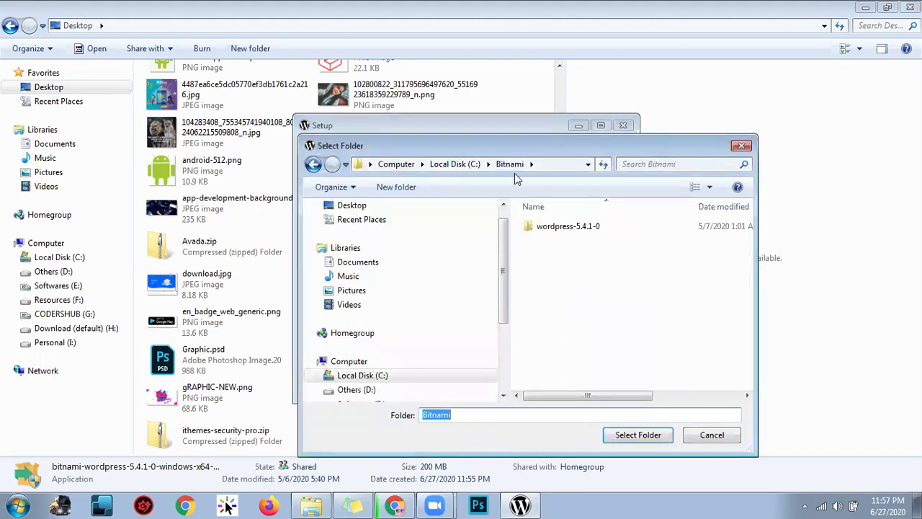
click(467, 166)
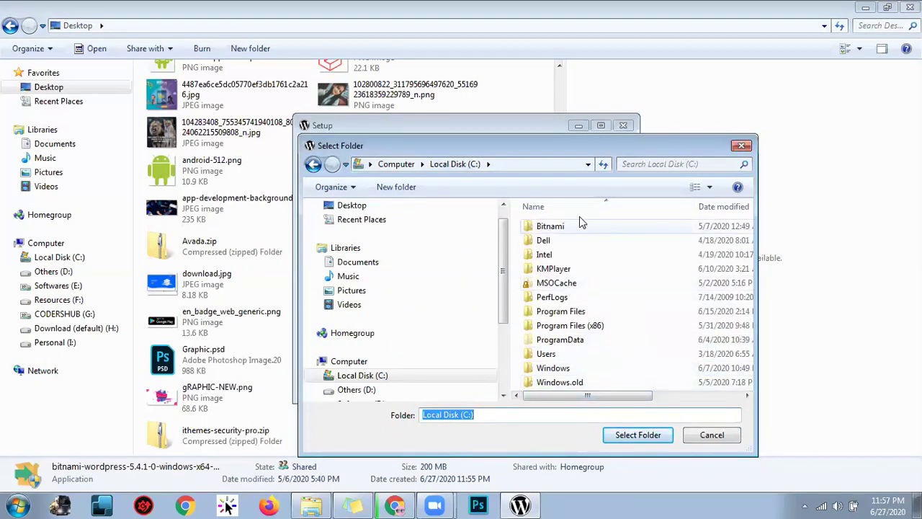
click(405, 187)
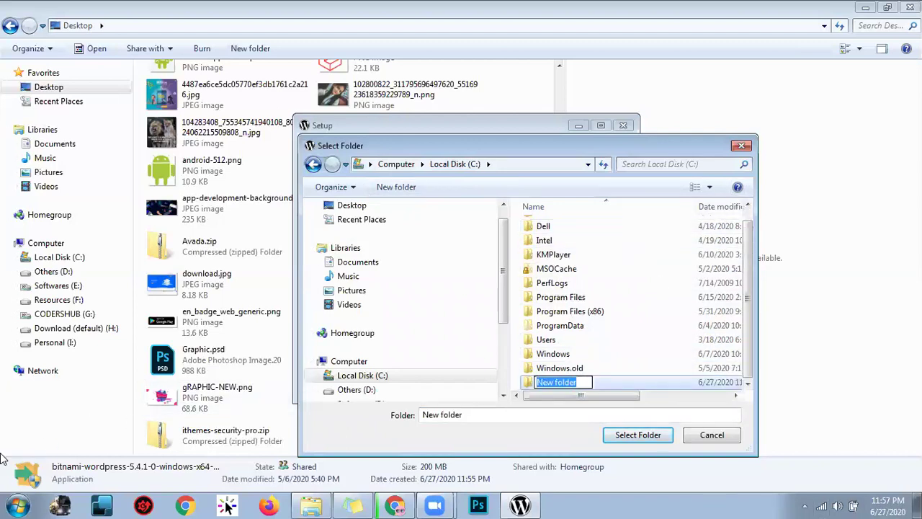
text(itnami)
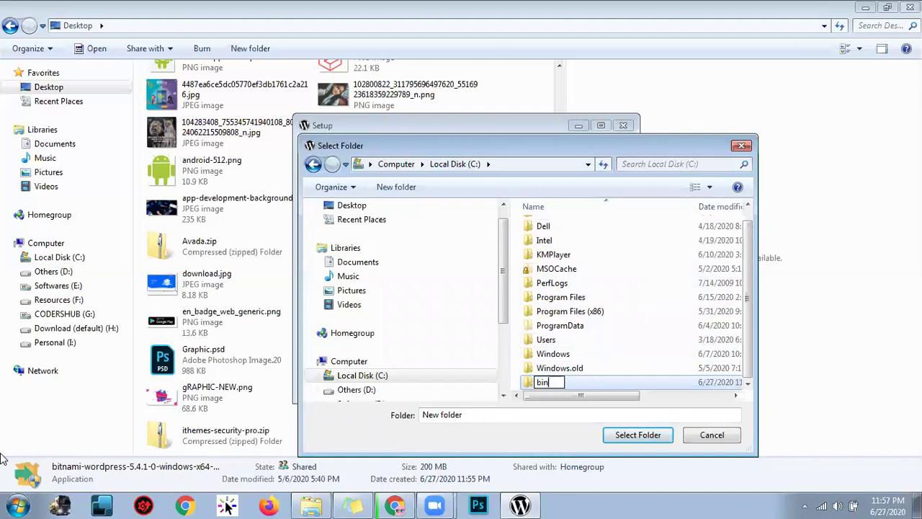
text(09)
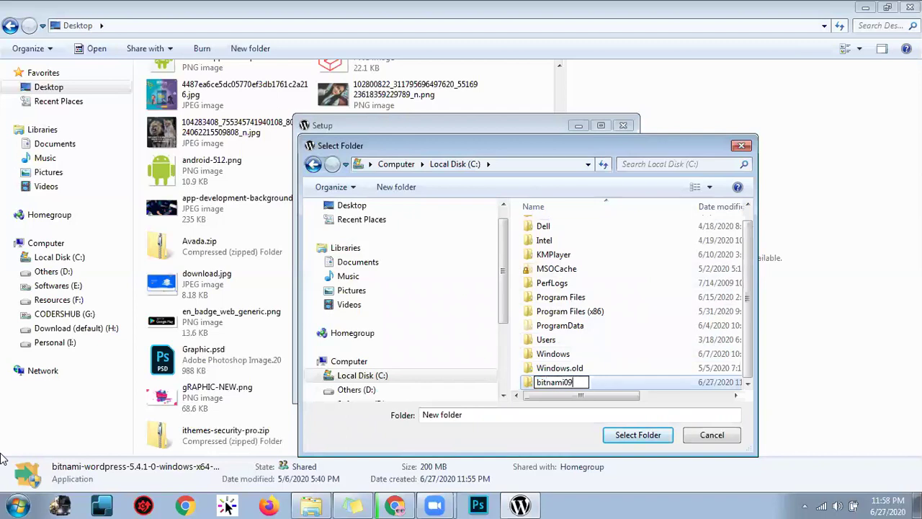
key(Return)
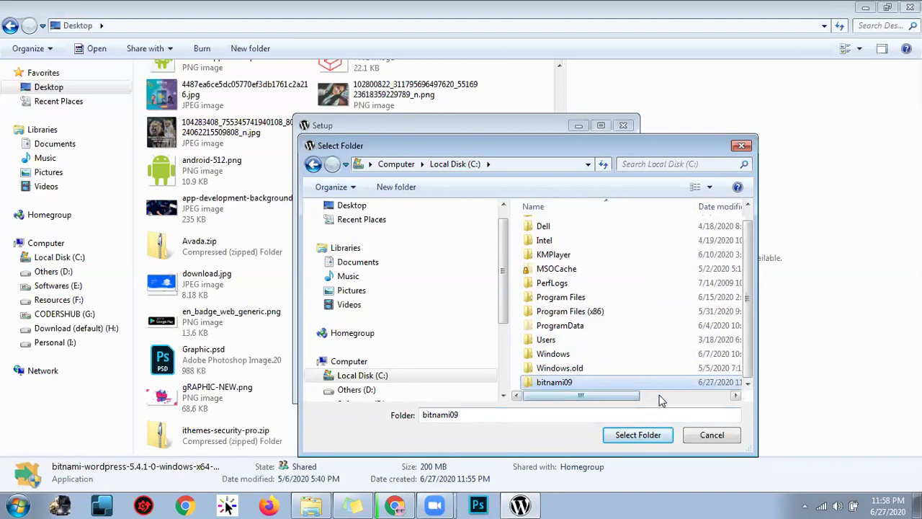
click(637, 435)
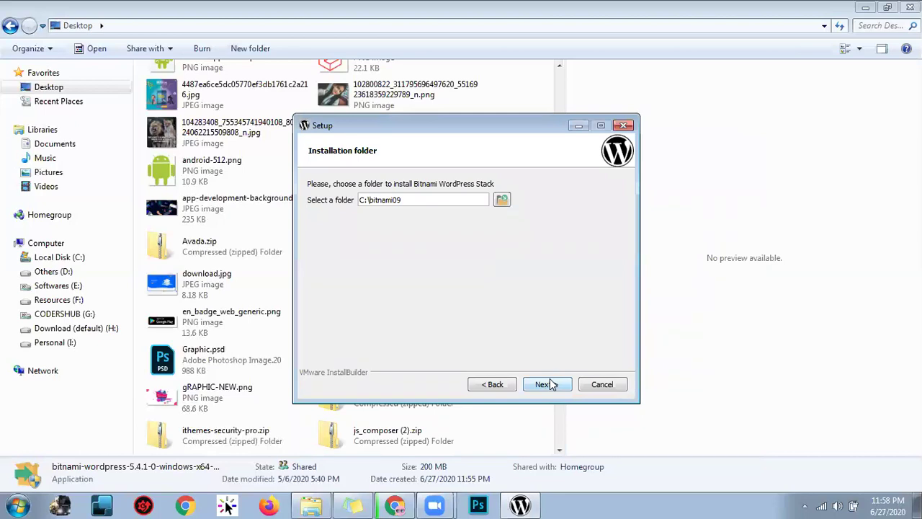
Enter the owner's real name and e-mail address on the admin account page
click(550, 381)
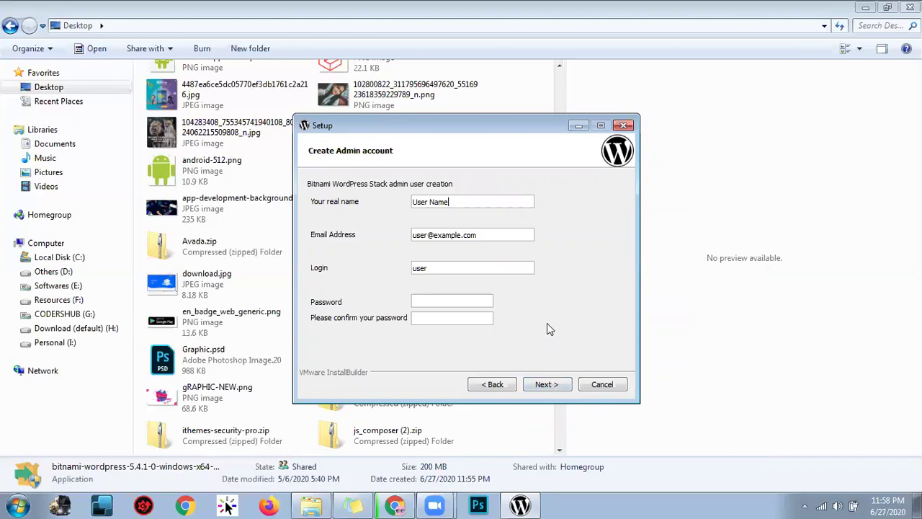
triple_click(468, 201)
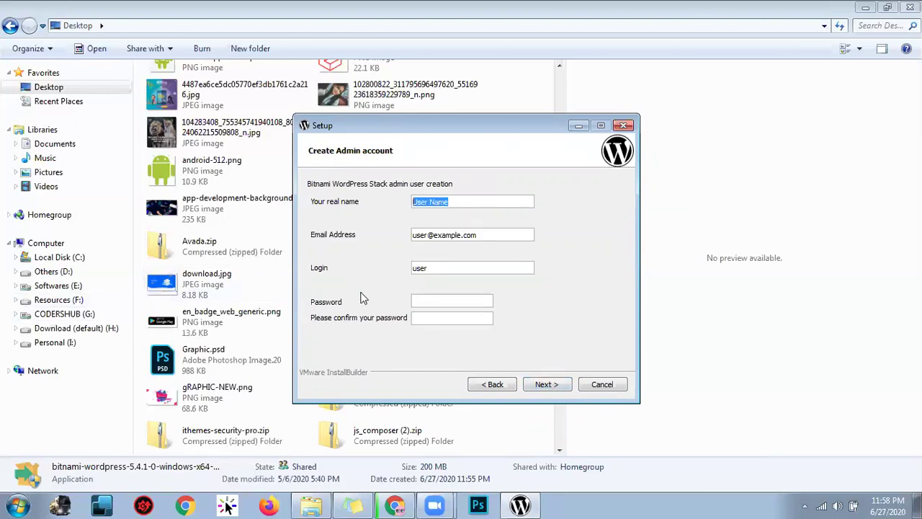
text(Maruf Sujan)
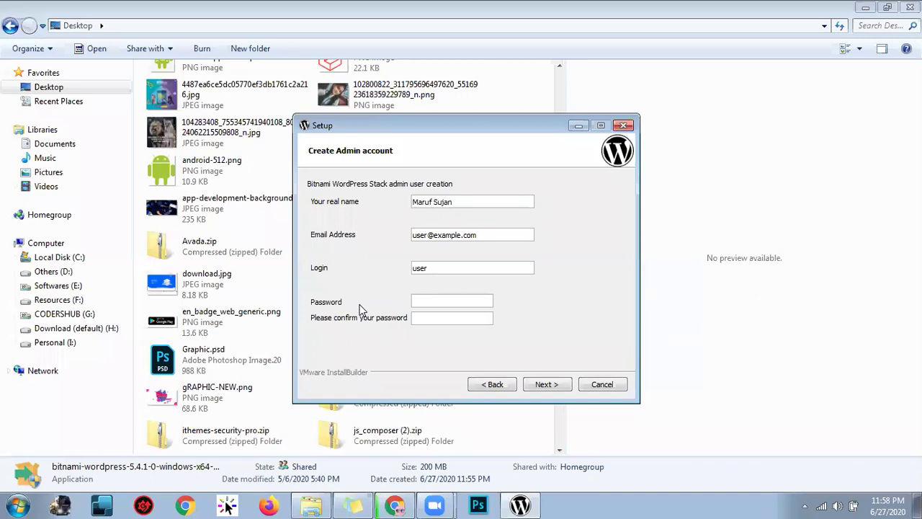
key(Tab)
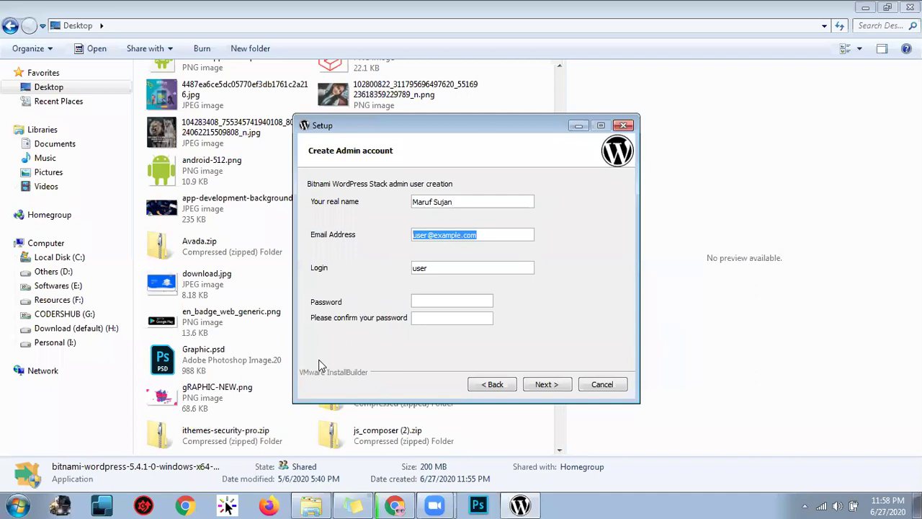
text(marufuzzaman)
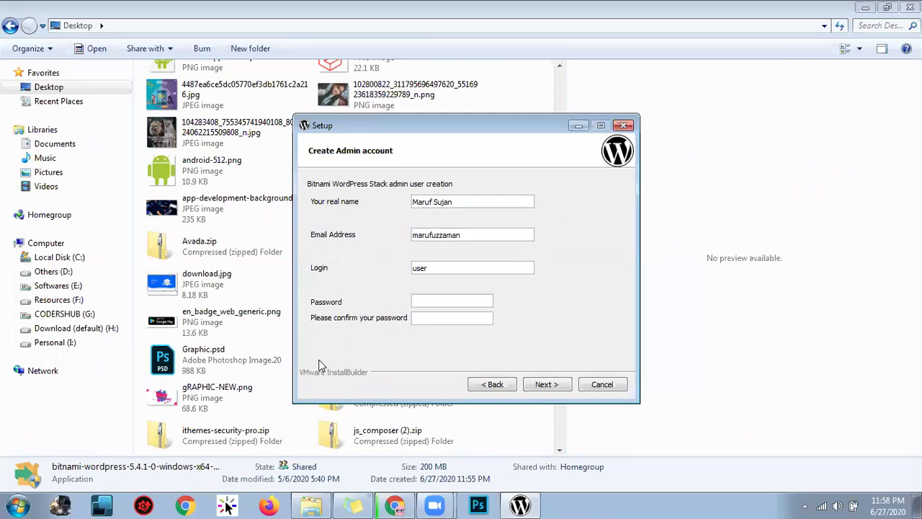
key(ctrl+a)
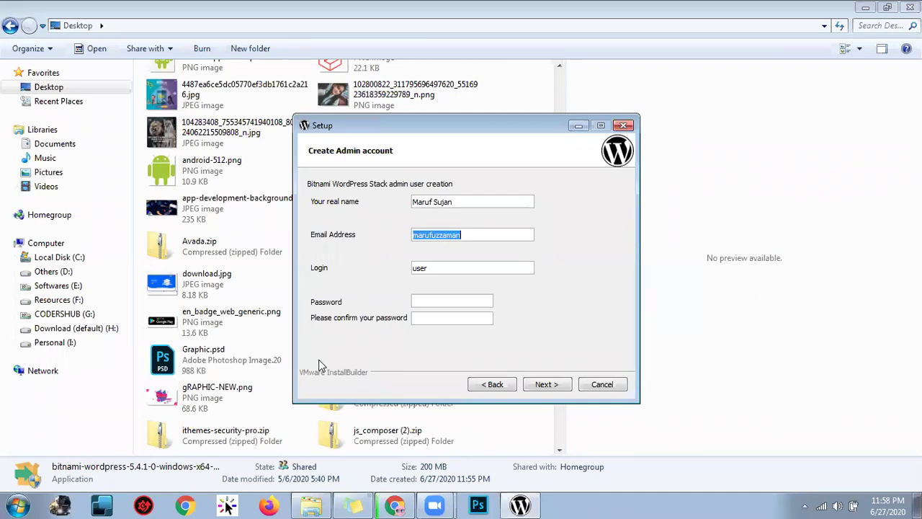
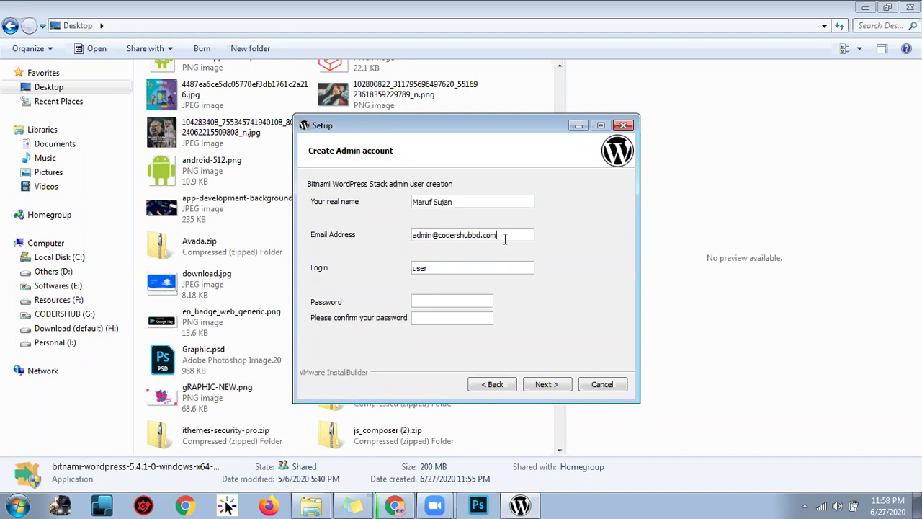
Set the login to admin and enter the account password in both password boxes
double_click(461, 266)
text(admin)
text(admin)
click(445, 321)
text(admin)
Replace the blog name with the owner's name followed by 'Profile' and skip mail support
click(555, 388)
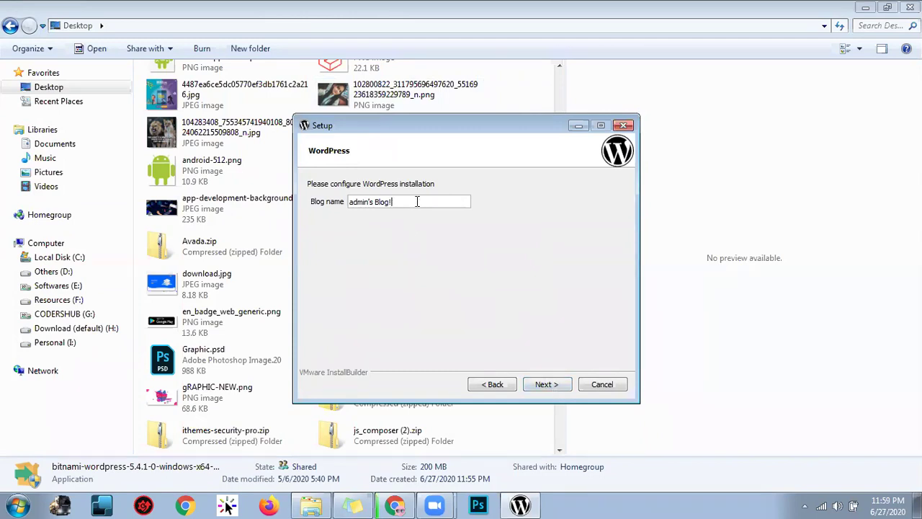
drag(416, 201, 72, 226)
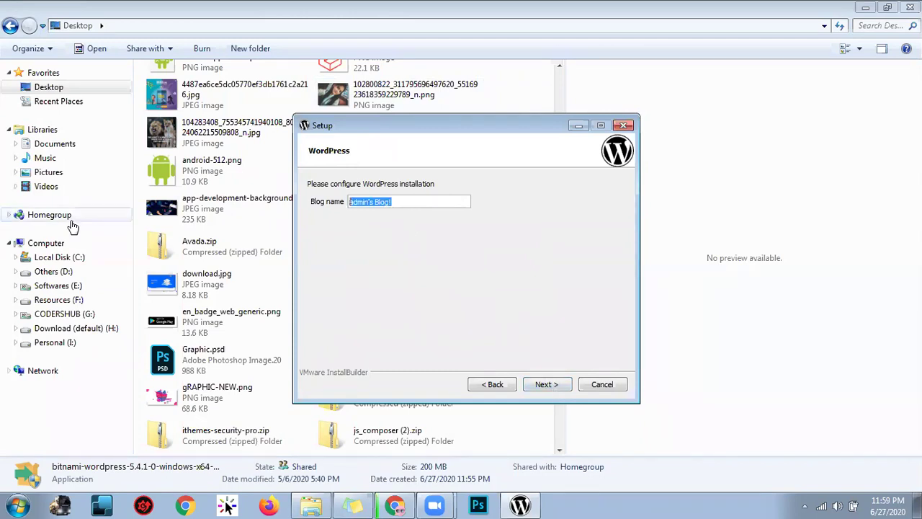
text(Maruf's Blog)
key(BackSpace)
key(BackSpace)
key(BackSpace)
key(BackSpace)
text(Profile)
click(557, 384)
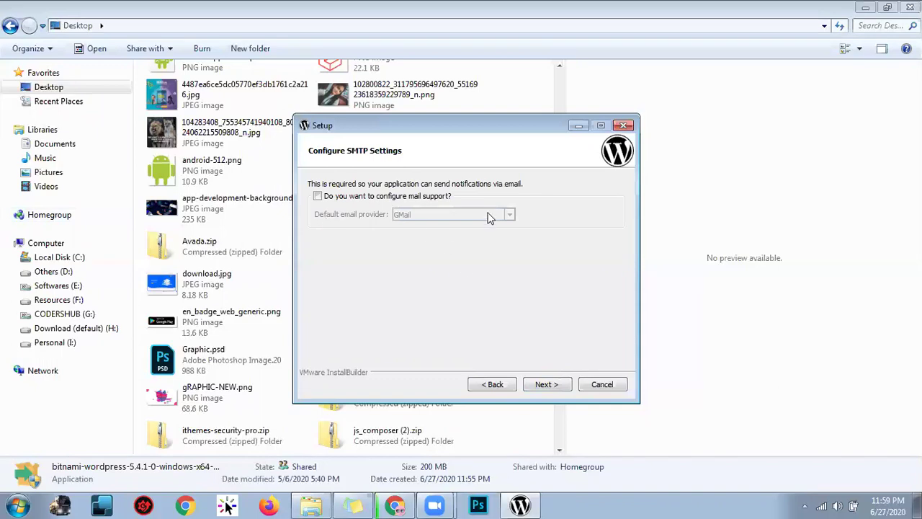
click(544, 385)
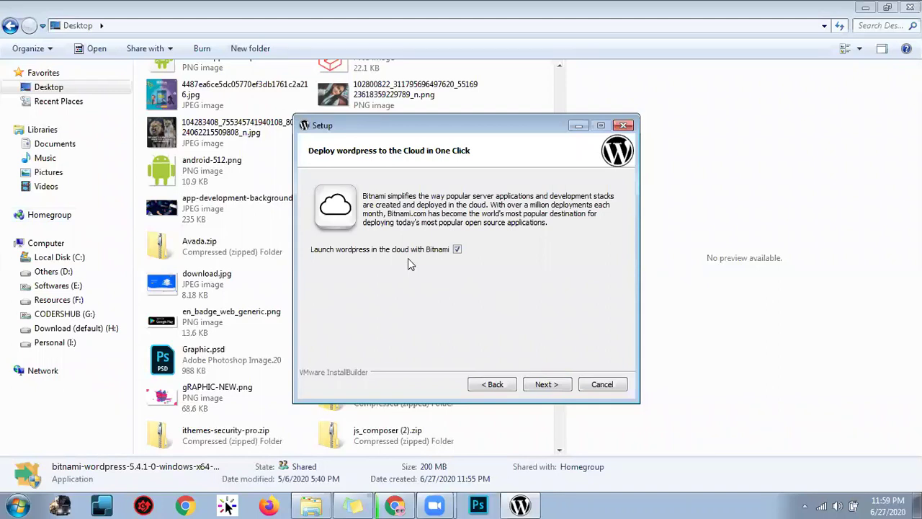
Skip the cloud deployment offer and run the installation to completion
click(557, 385)
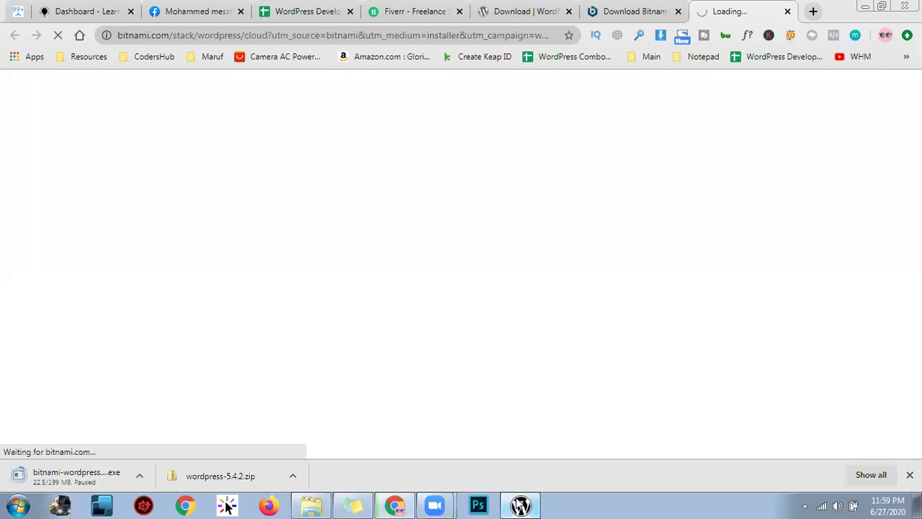
click(559, 384)
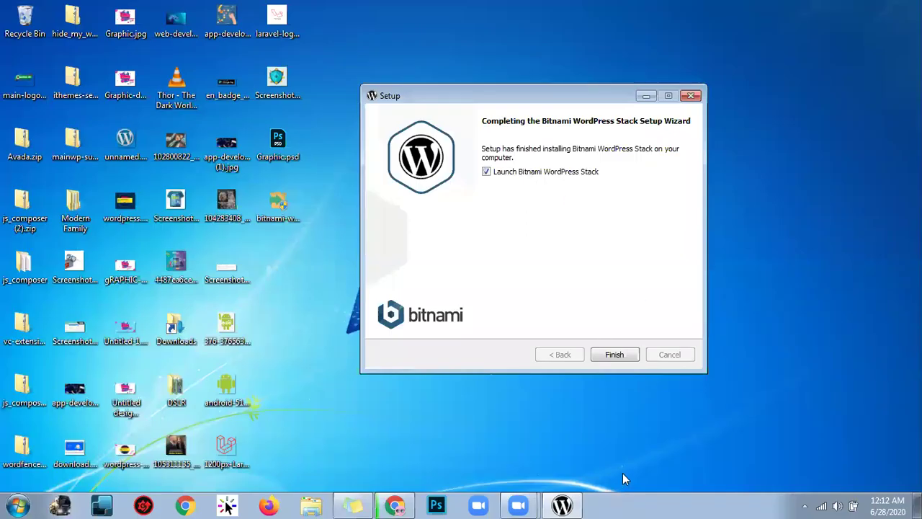
Finish the wizard, launch Bitnami WordPress Stack Manager Tool via Start search, and return to Chrome
click(626, 352)
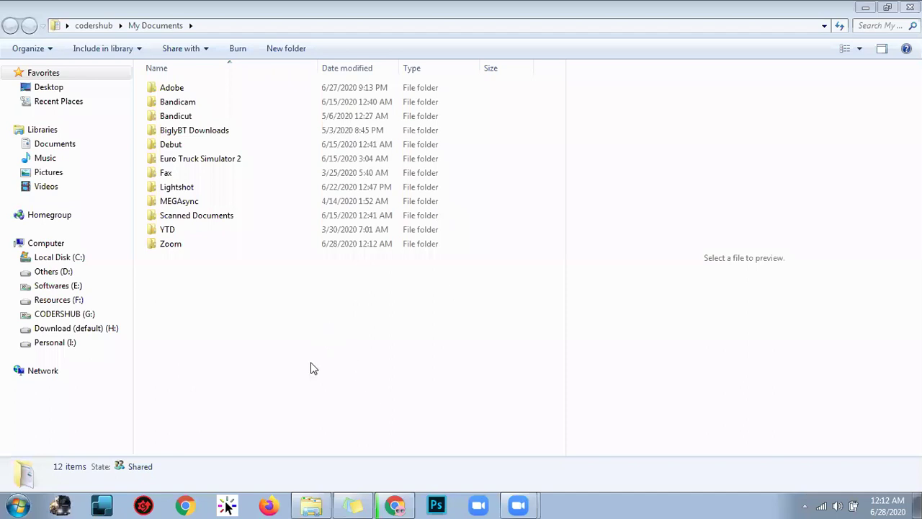
click(6, 503)
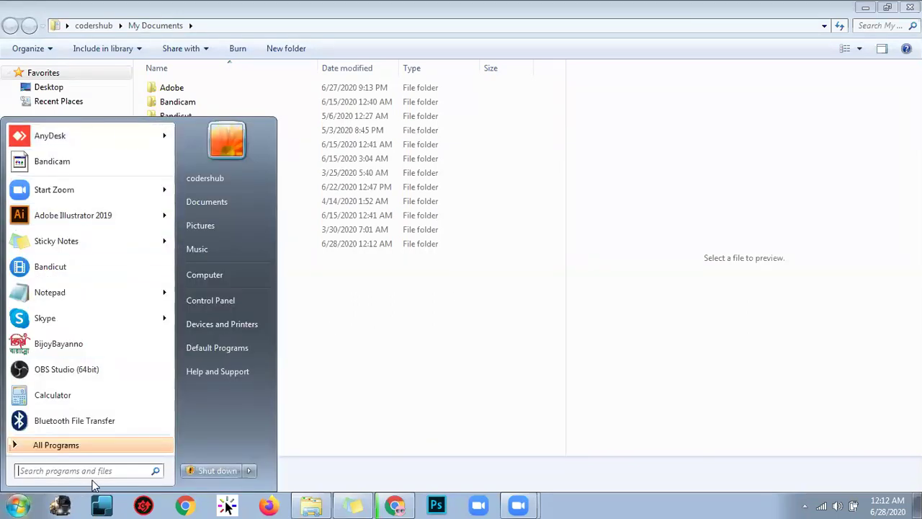
text(bit)
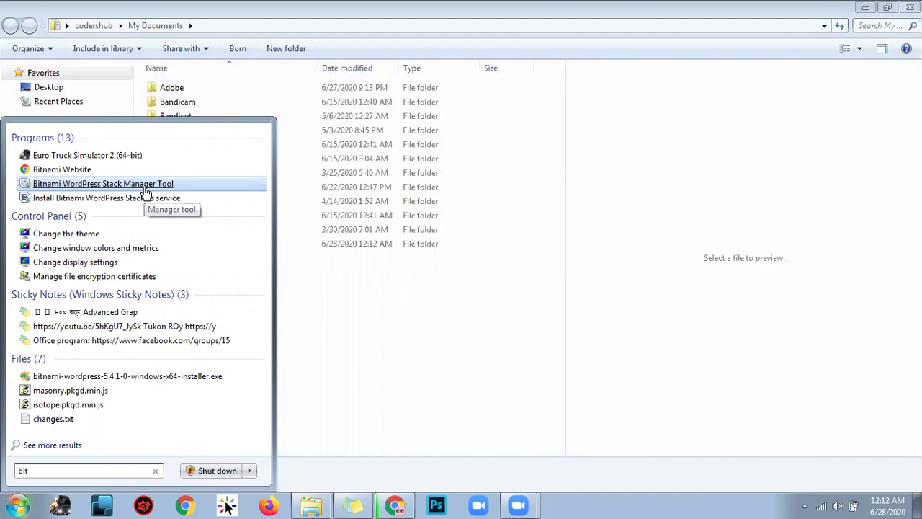
click(186, 186)
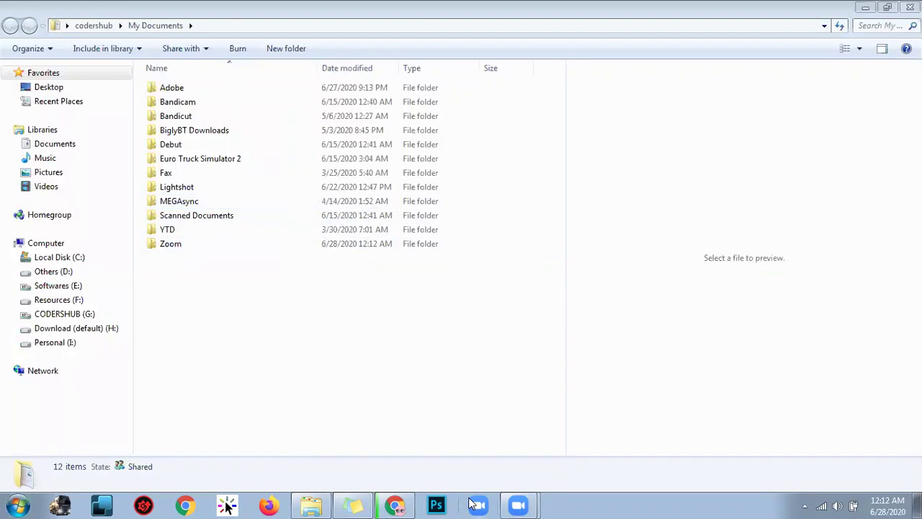
click(394, 504)
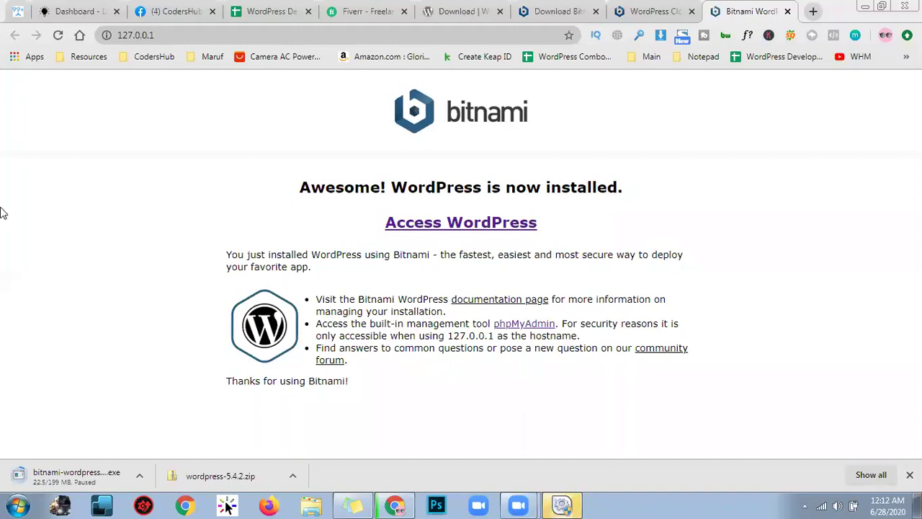
Follow the Access WordPress link to the local site's Hello world! post
click(438, 229)
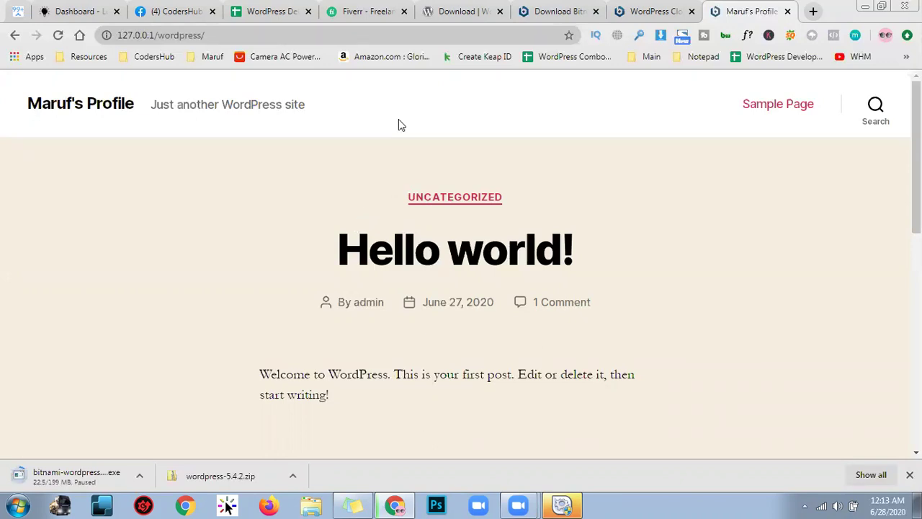
click(359, 35)
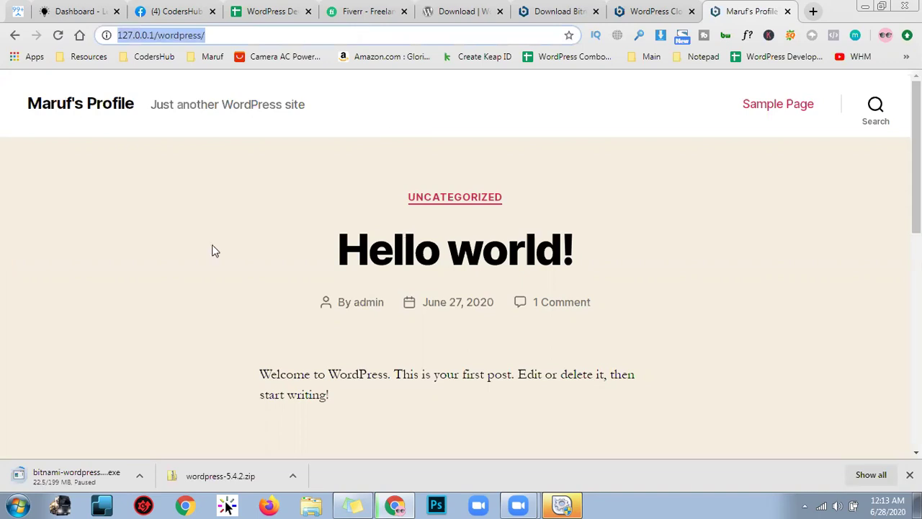
click(162, 257)
scroll(163, 261, down, 10)
scroll(358, 397, up, 15)
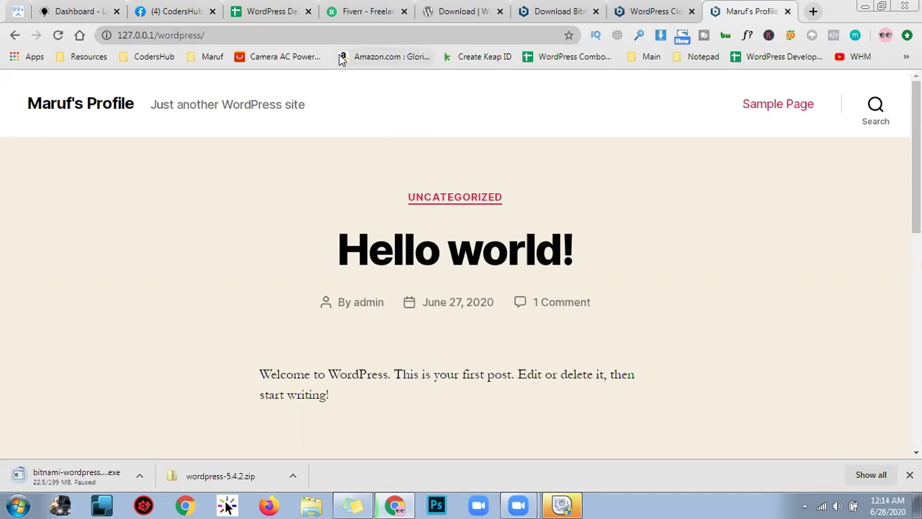
click(375, 38)
click(391, 38)
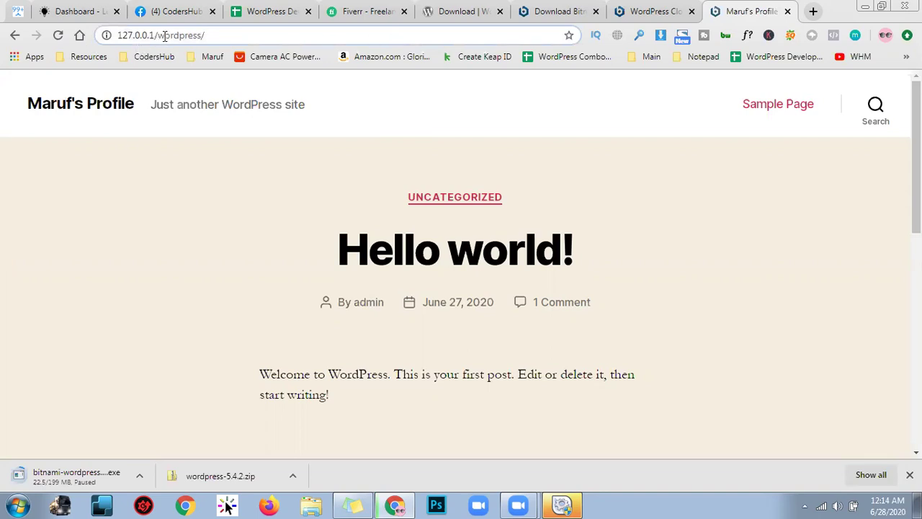
drag(158, 36, 226, 34)
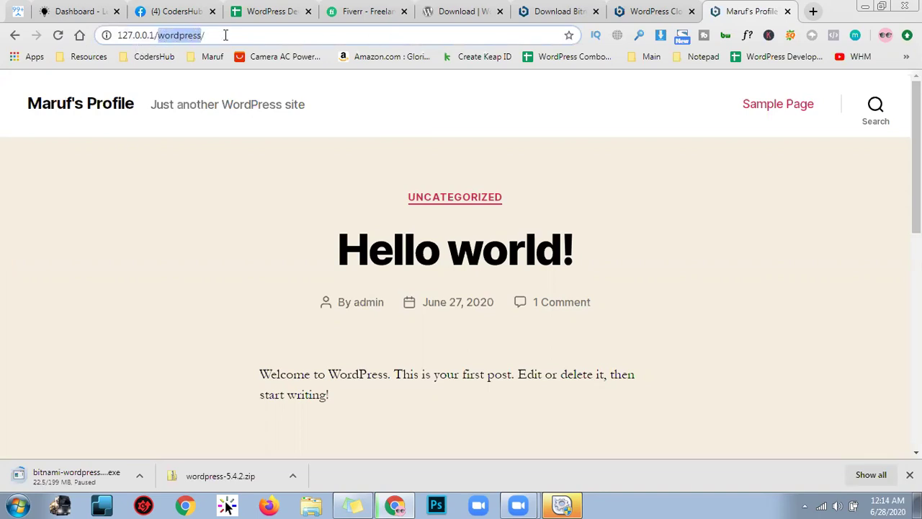
click(271, 39)
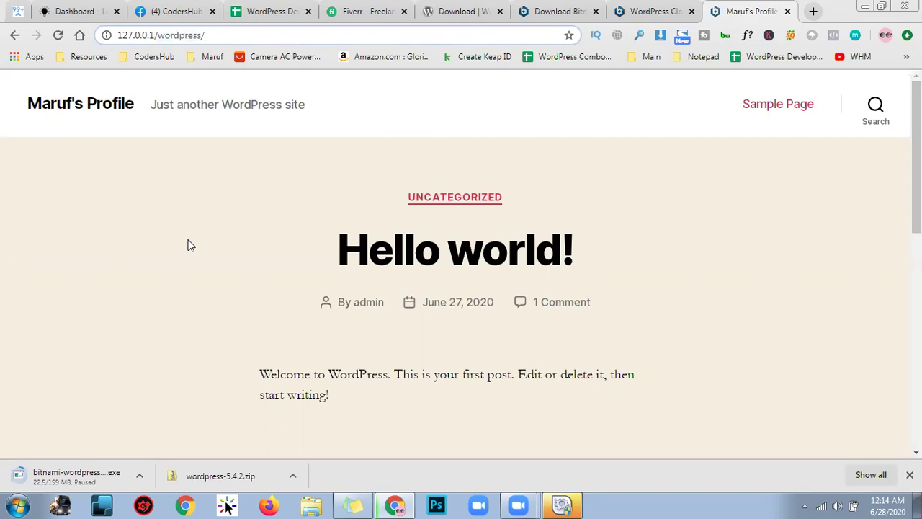
Load wp-admin and log in as admin with the account password, Remember Me ticked
text(wp-)
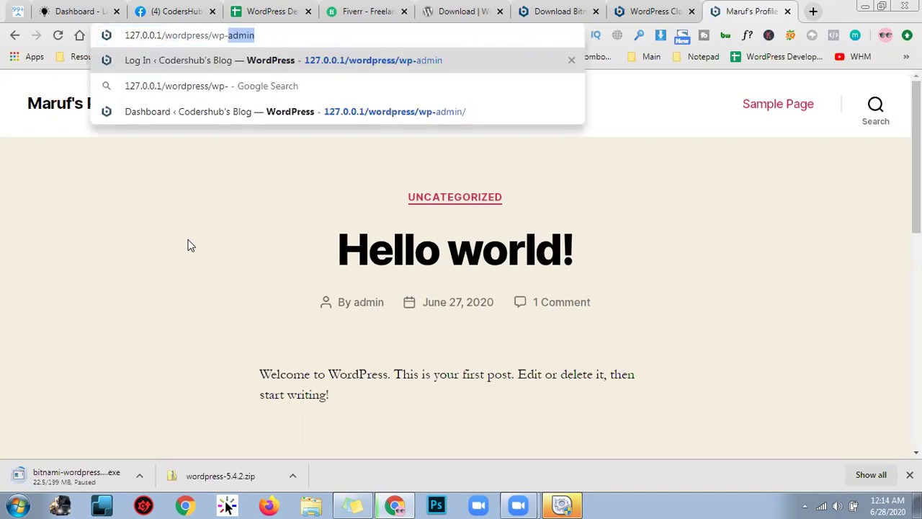
key(Return)
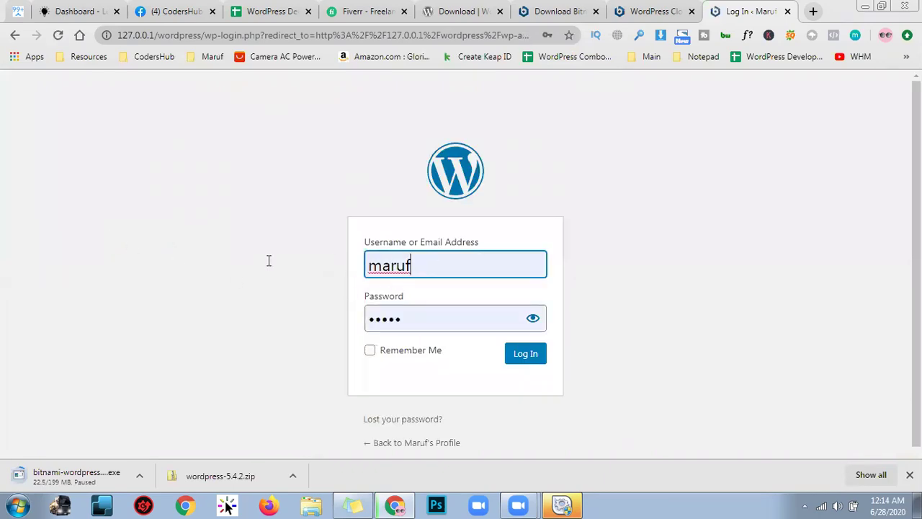
key(ctrl+a)
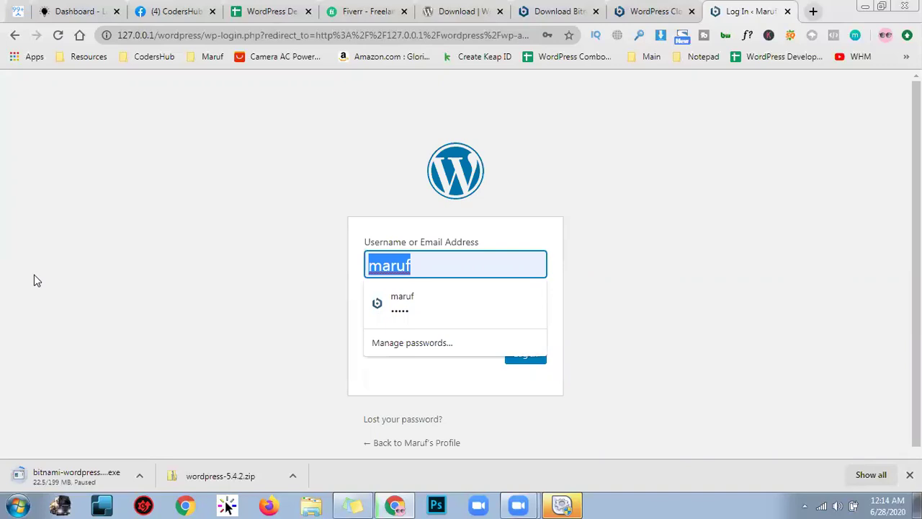
text(admin)
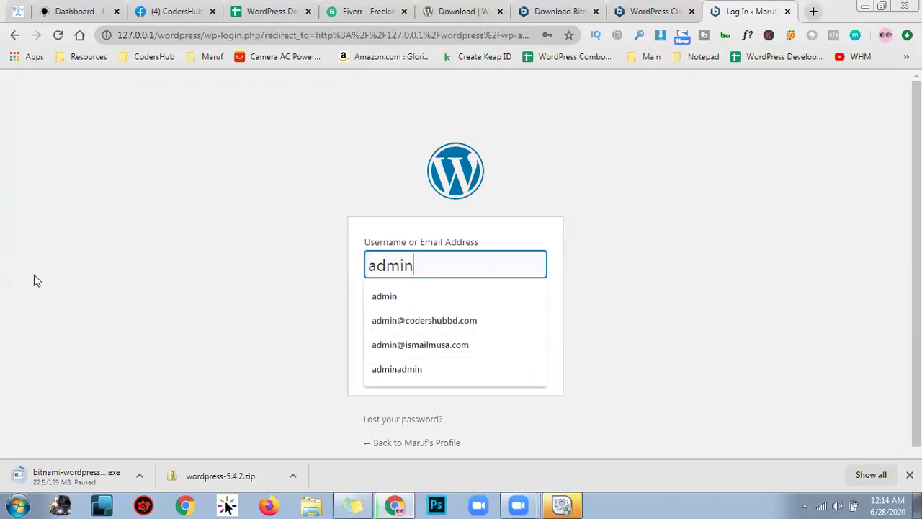
key(Escape)
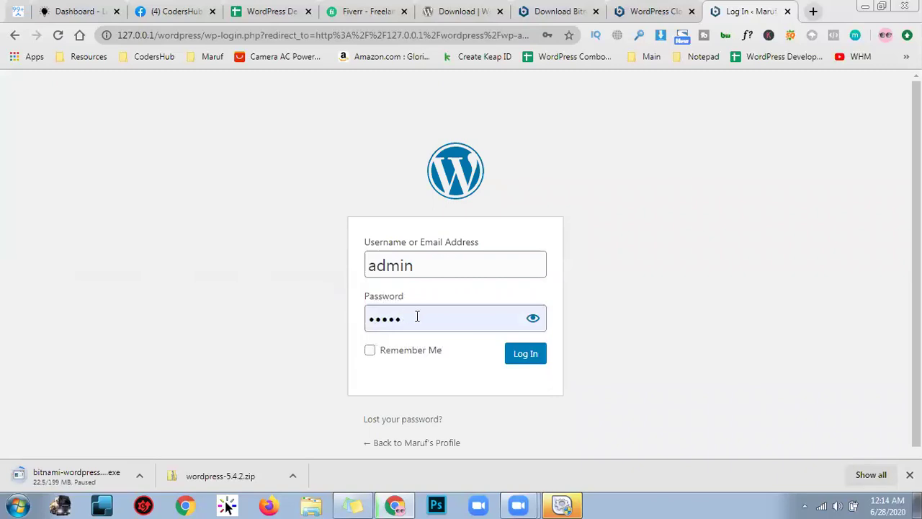
key(Tab)
text(admin)
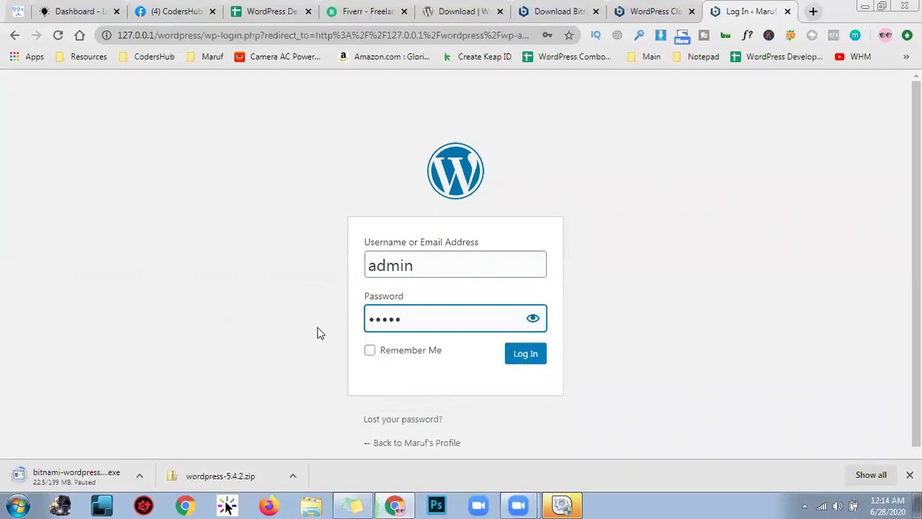
click(397, 352)
click(520, 356)
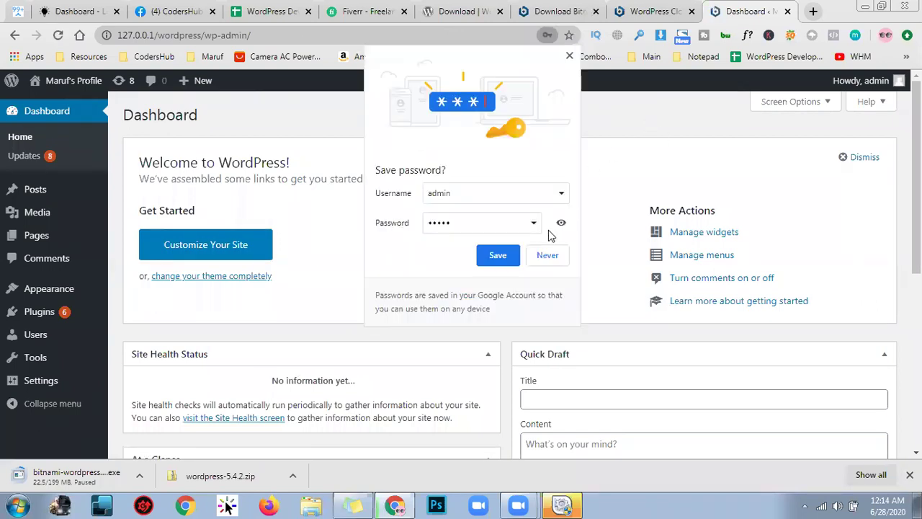
Save the login password in Chrome and open the application via the manager's Go to Application
click(509, 253)
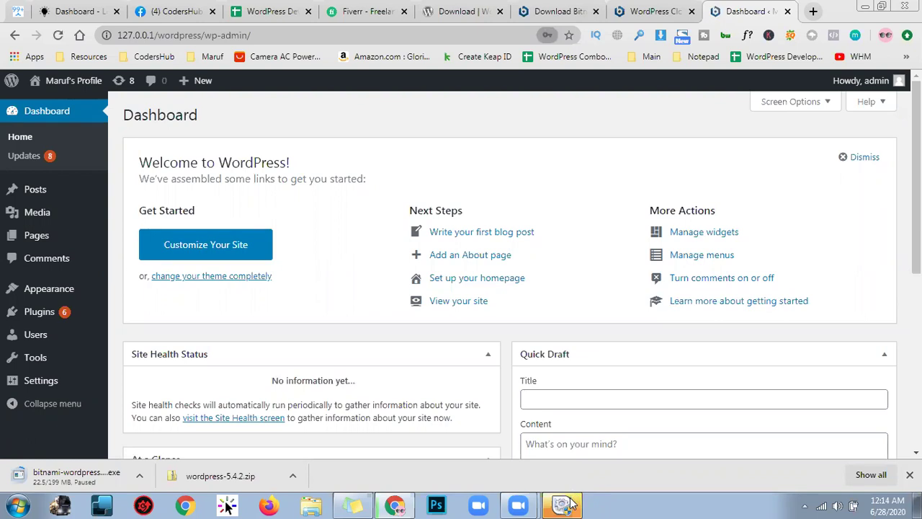
click(566, 504)
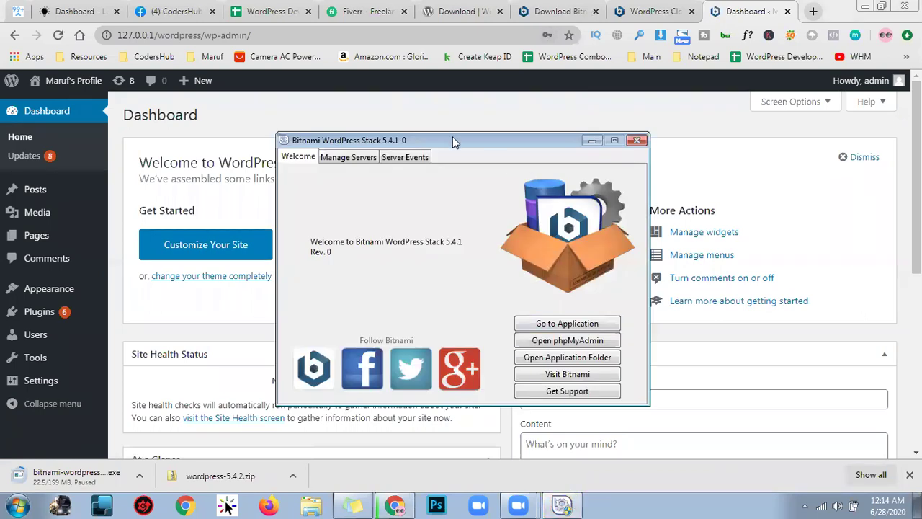
drag(452, 137, 495, 134)
click(4, 502)
click(684, 105)
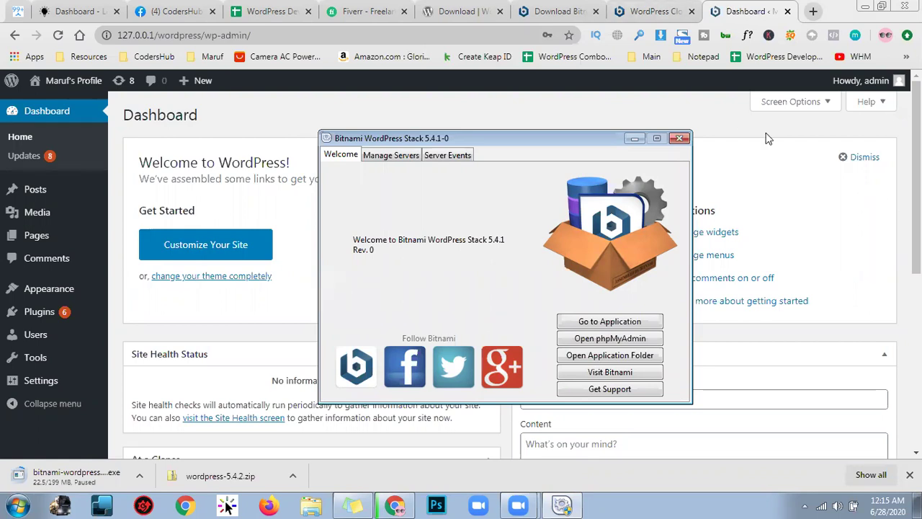
click(639, 323)
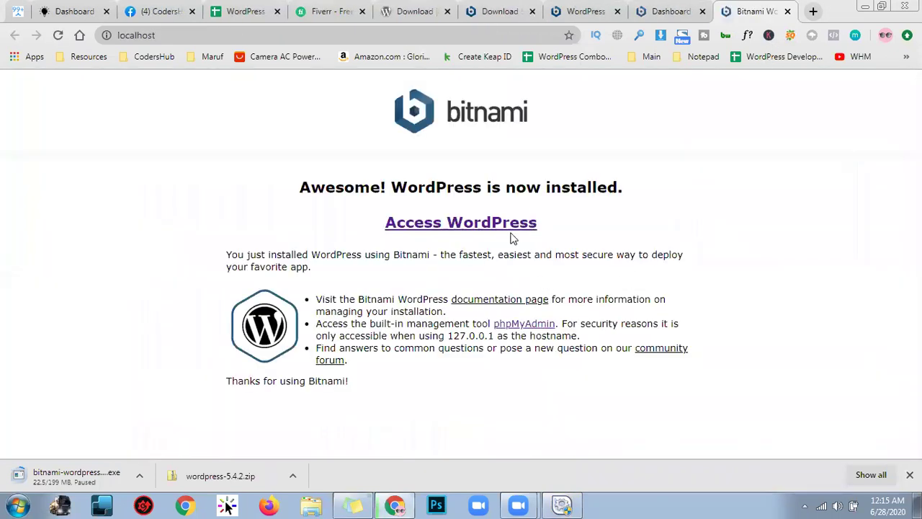
Relaunch the Bitnami WordPress Stack Manager Tool from Start search, then close it
click(18, 505)
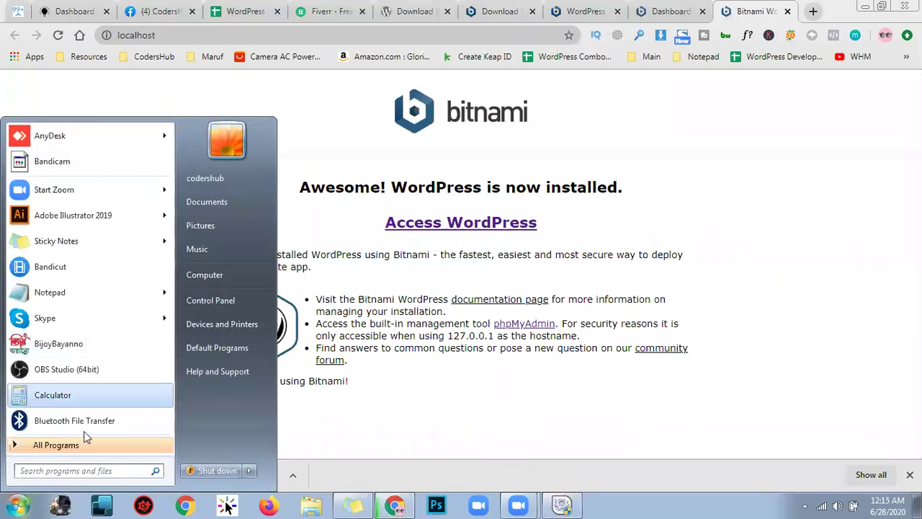
text(bi)
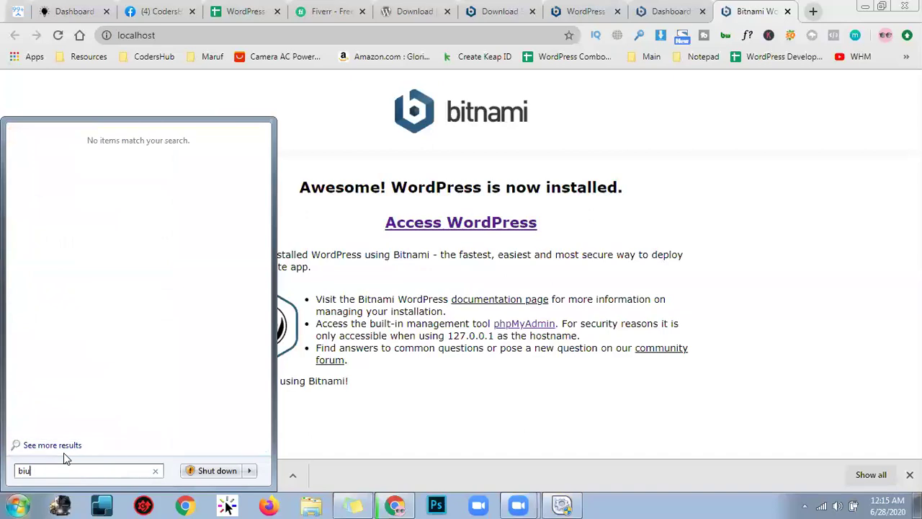
text(tnam)
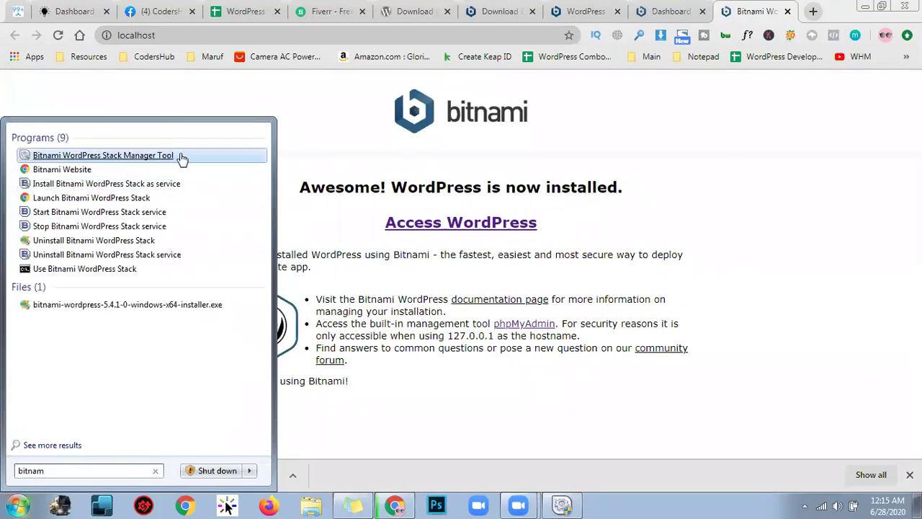
key(Return)
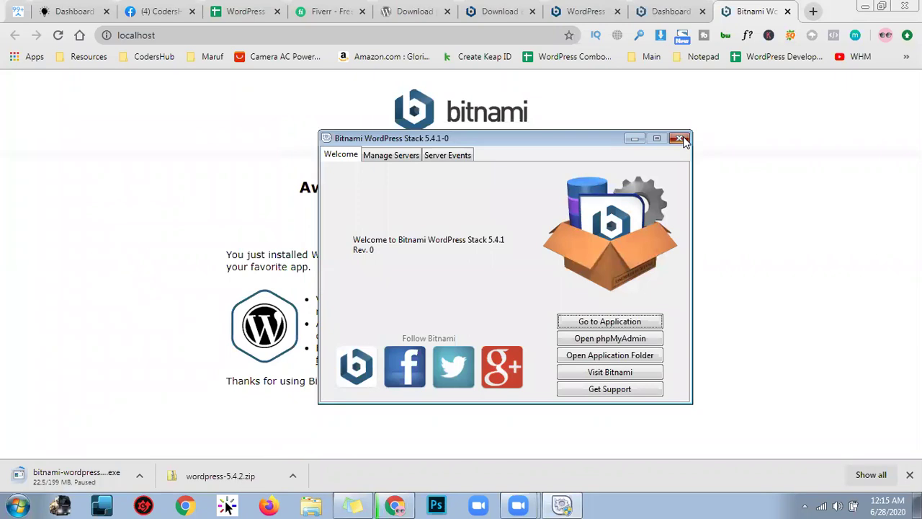
click(680, 139)
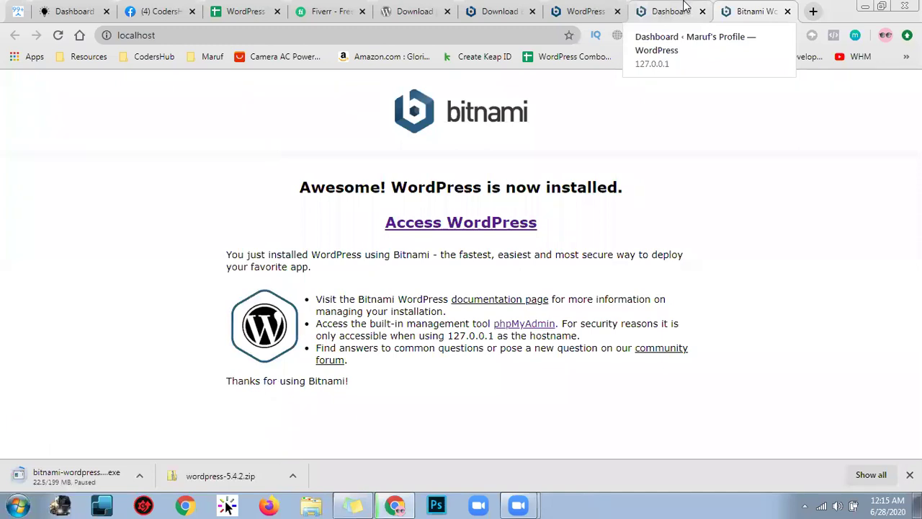
Close the Bitnami welcome and leftover WordPress download tabs, opening the public site in a new tab
click(789, 11)
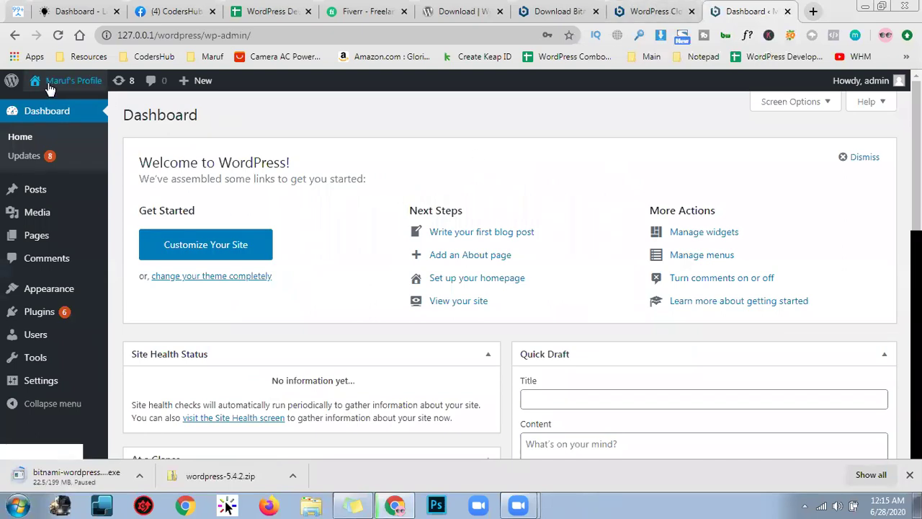
mouse_move(85, 84)
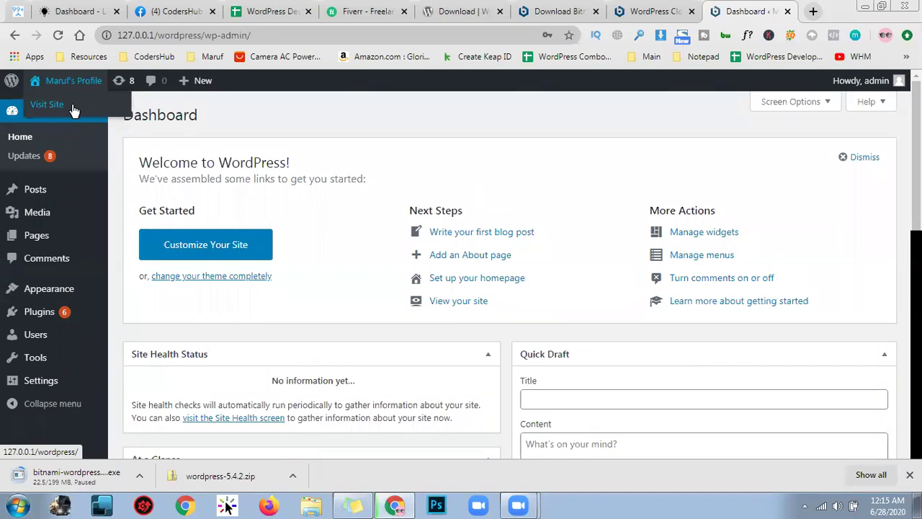
right_click(73, 109)
click(118, 117)
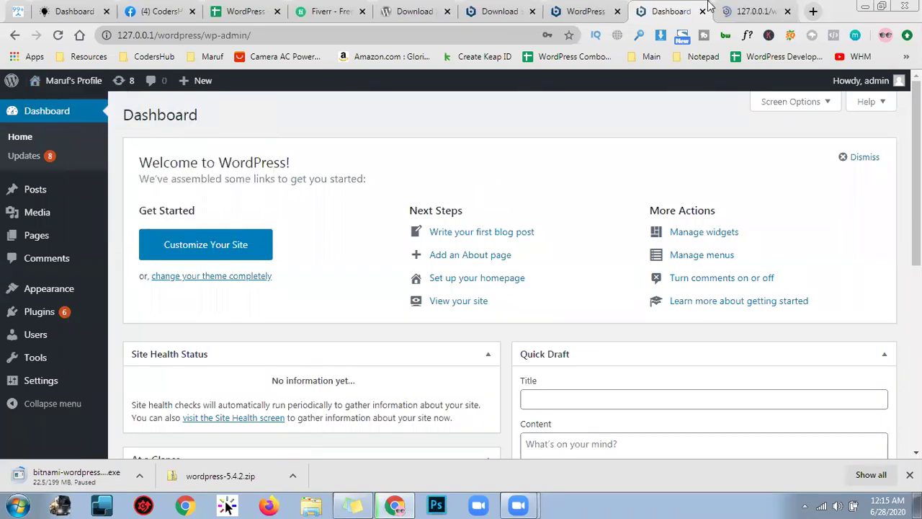
click(617, 11)
click(533, 12)
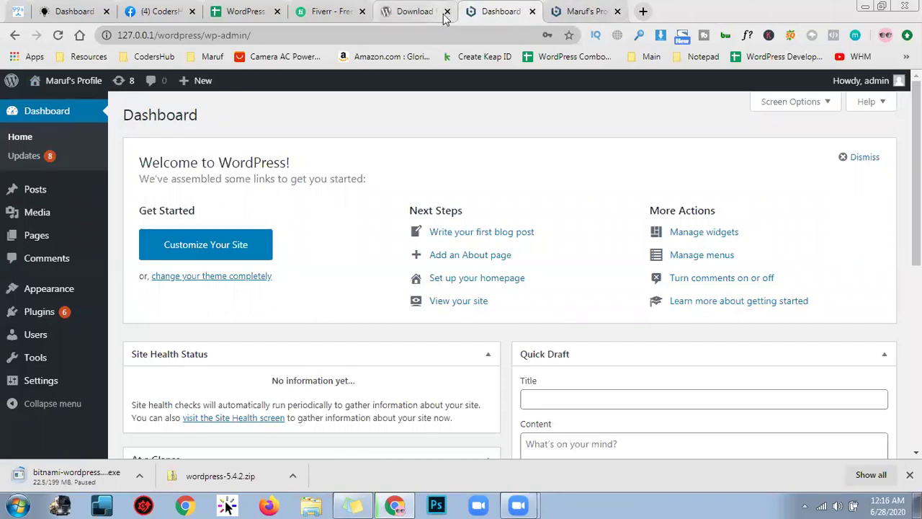
Look over the site's front page, then go back to the admin Dashboard
click(611, 6)
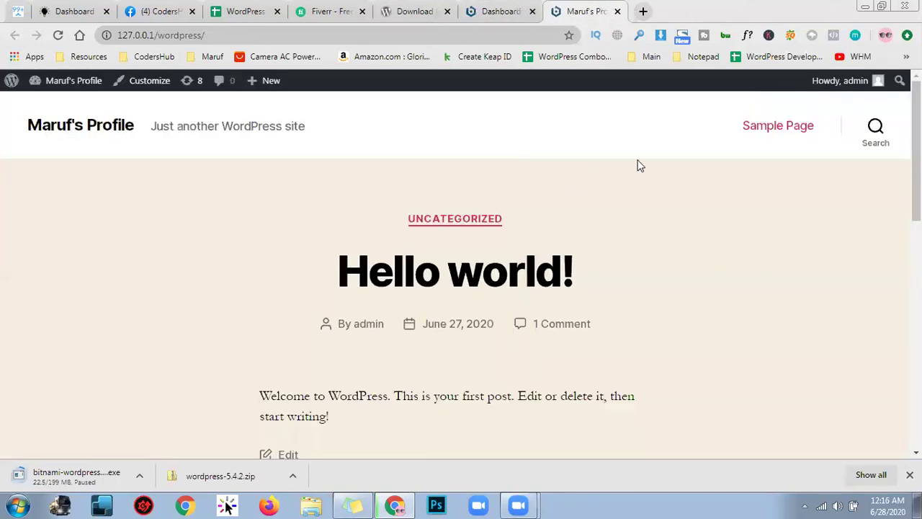
scroll(441, 216, down, 10)
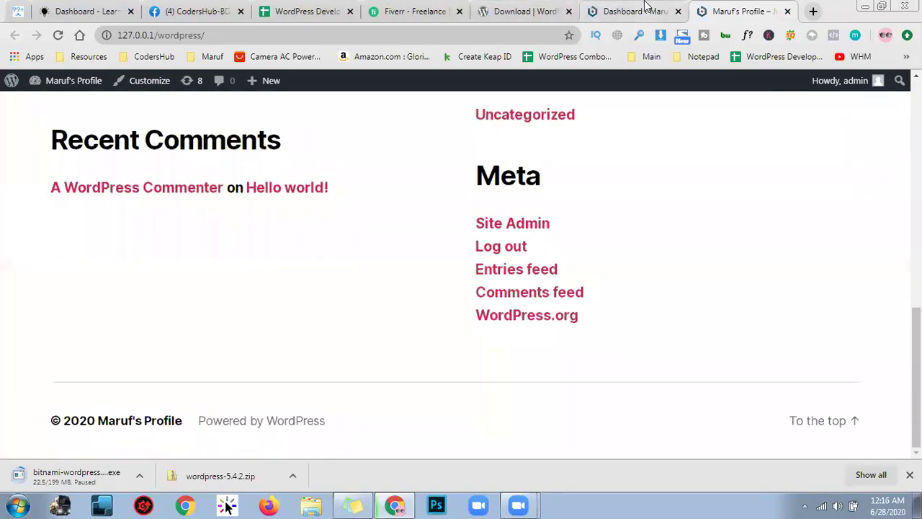
click(648, 9)
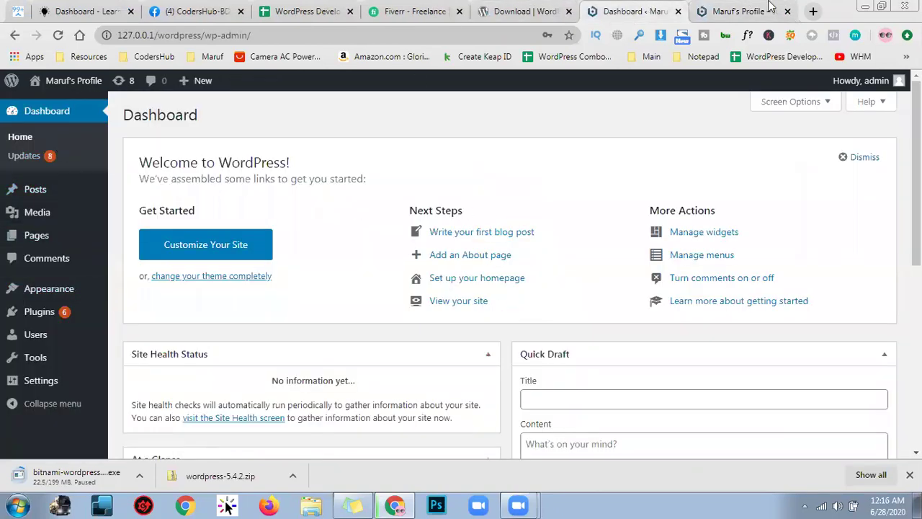
click(727, 5)
scroll(593, 271, up, 10)
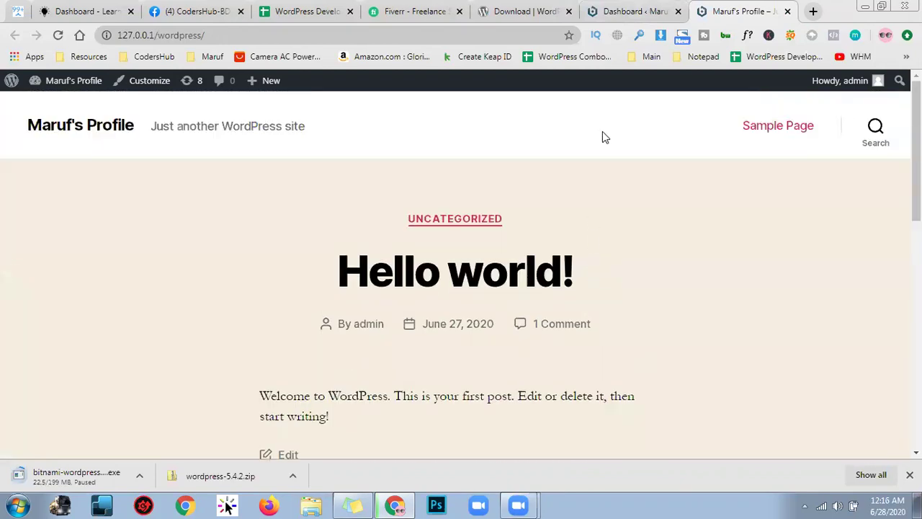
click(644, 8)
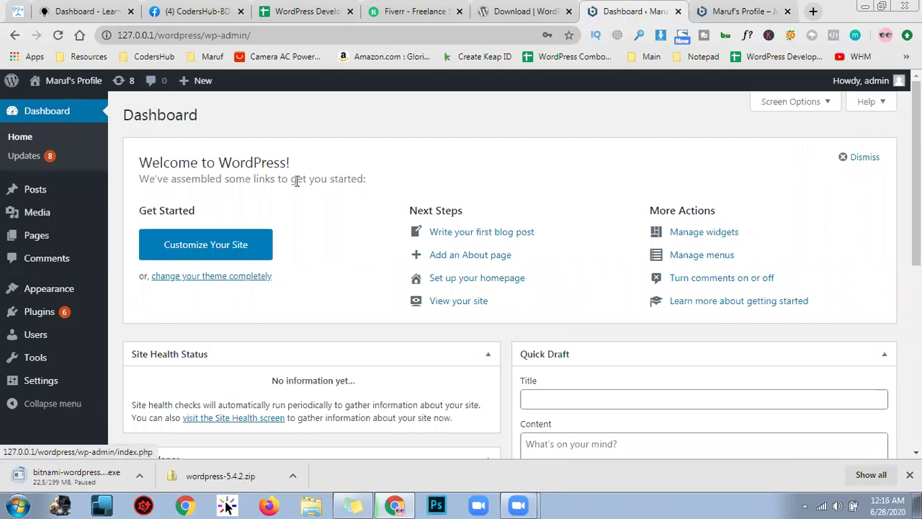
drag(290, 163, 139, 163)
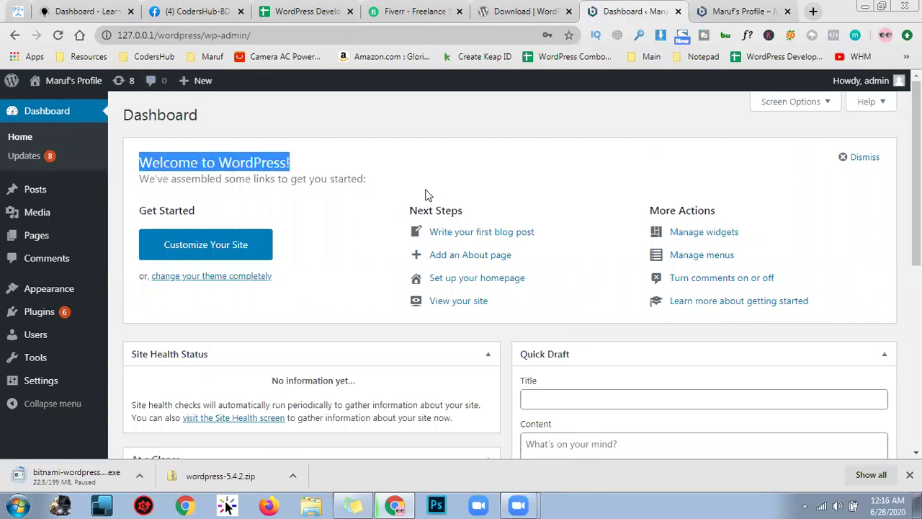
triple_click(214, 179)
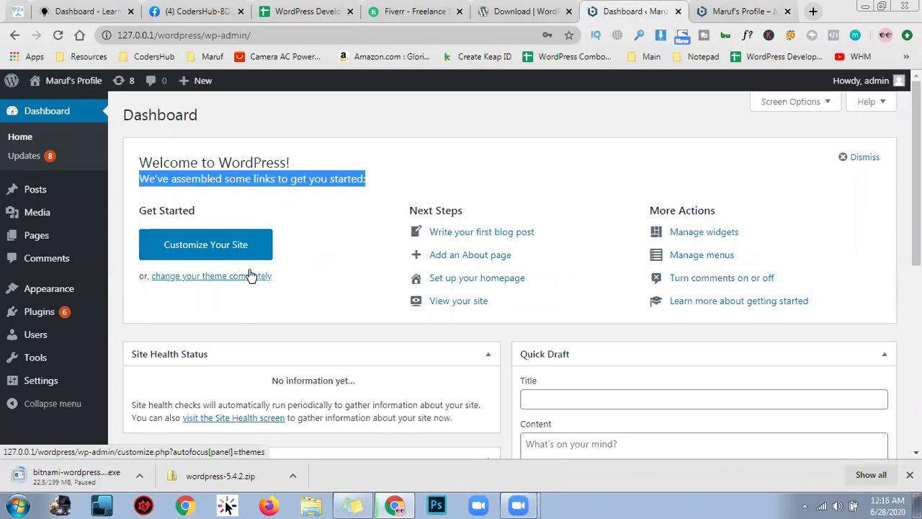
click(742, 11)
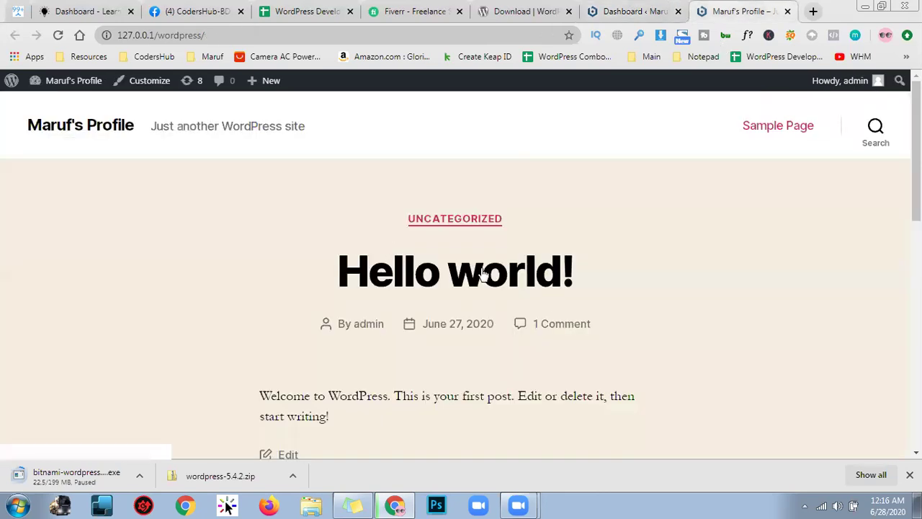
scroll(323, 353, down, 4)
scroll(332, 339, down, 5)
scroll(572, 138, up, 9)
scroll(381, 280, down, 9)
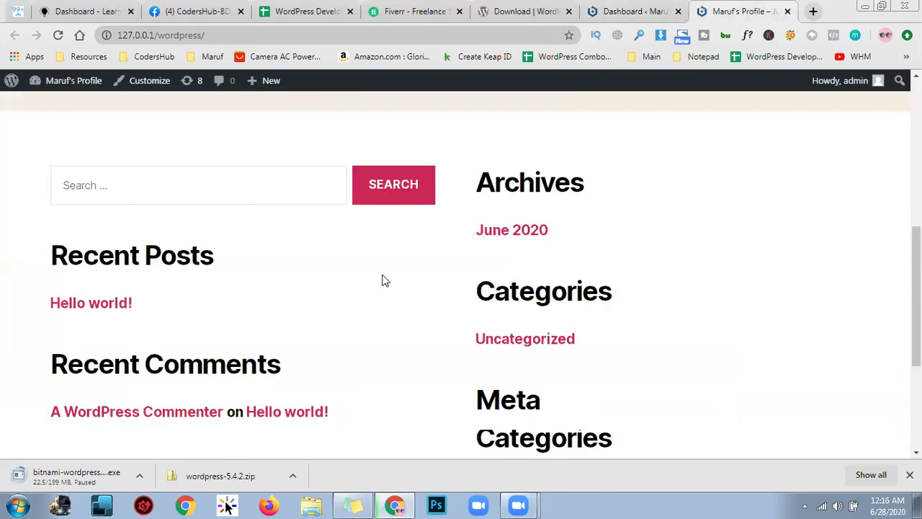
scroll(372, 304, up, 10)
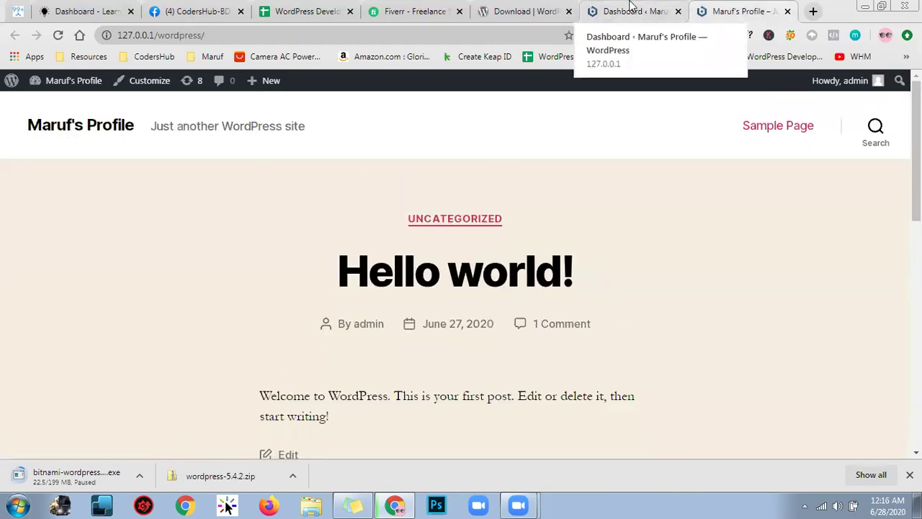
click(631, 7)
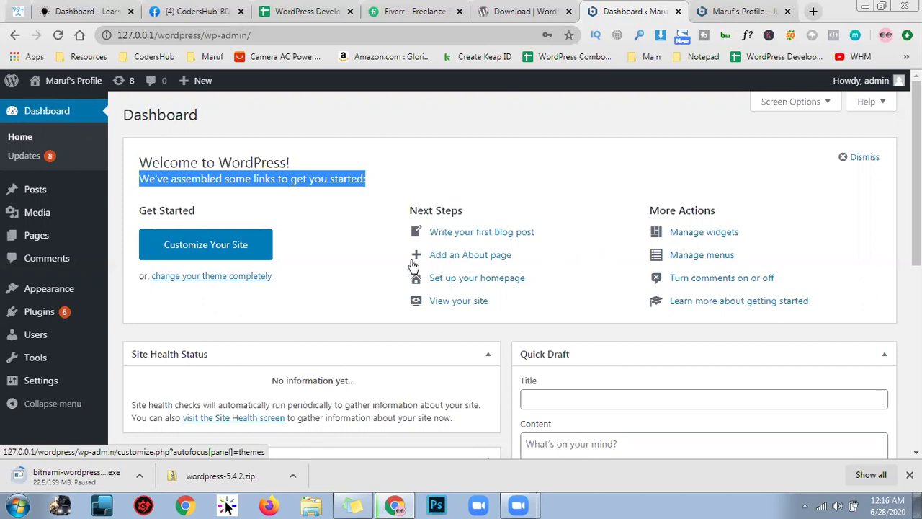
click(728, 11)
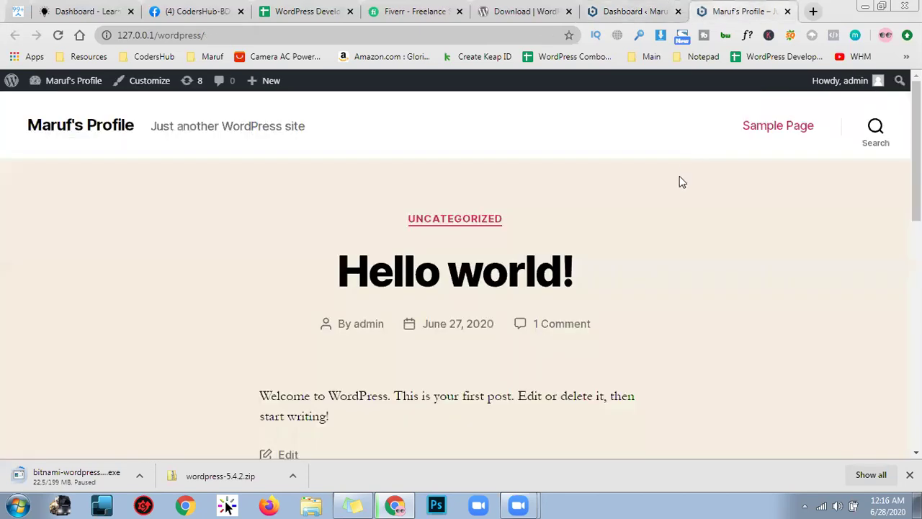
click(634, 13)
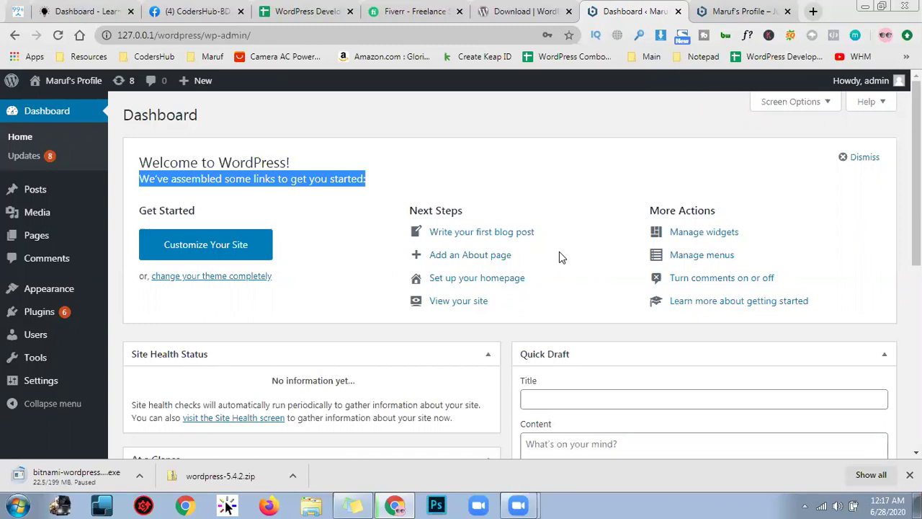
scroll(560, 256, down, 1)
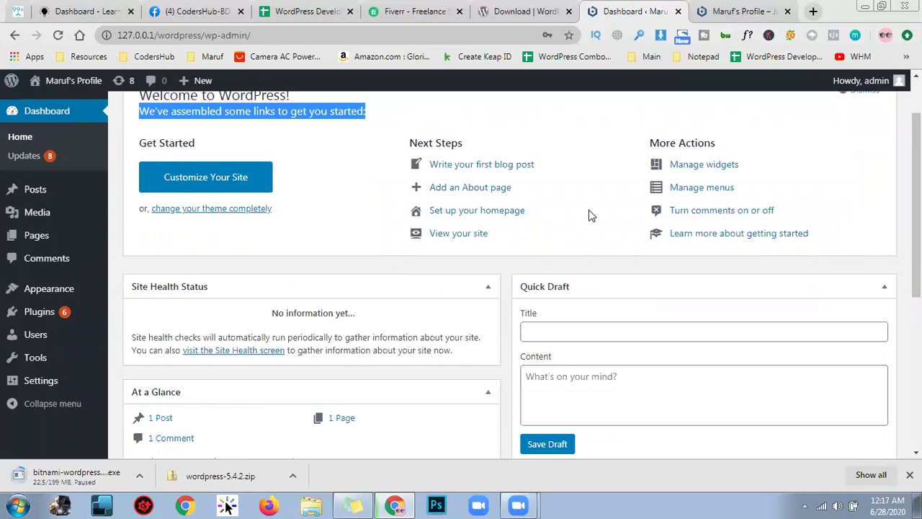
click(733, 9)
scroll(411, 274, down, 2)
scroll(425, 284, up, 2)
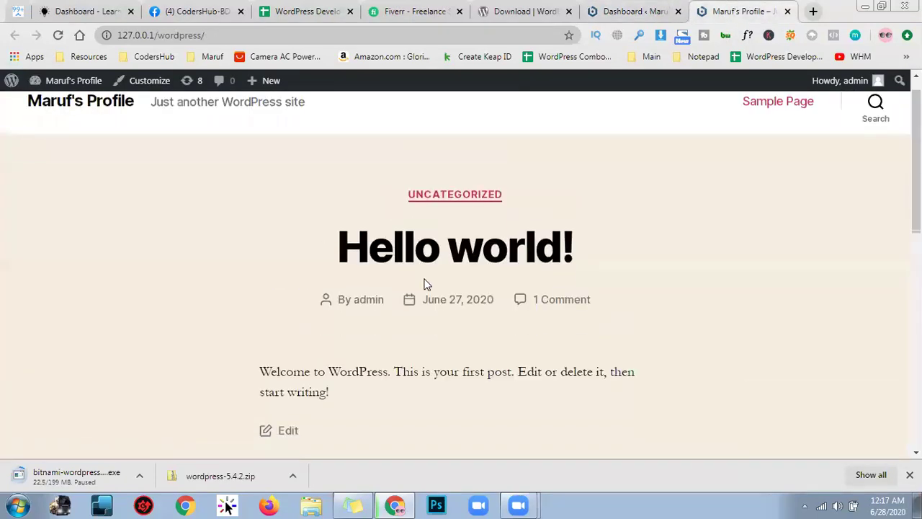
scroll(541, 261, down, 7)
scroll(542, 261, down, 1)
scroll(198, 288, up, 5)
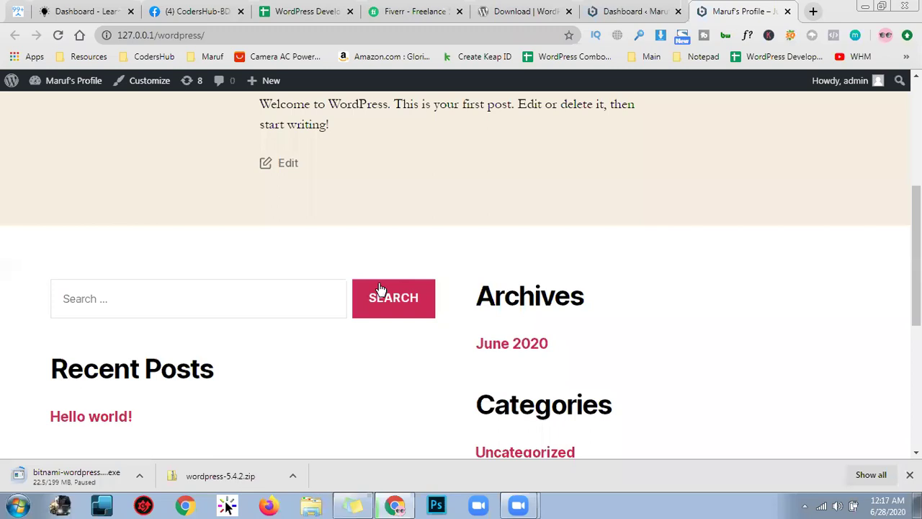
scroll(364, 292, down, 1)
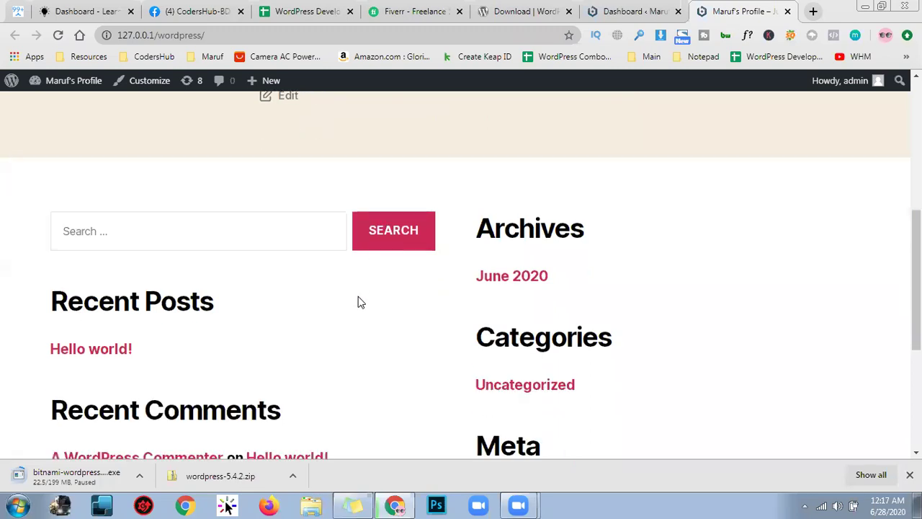
scroll(358, 302, down, 3)
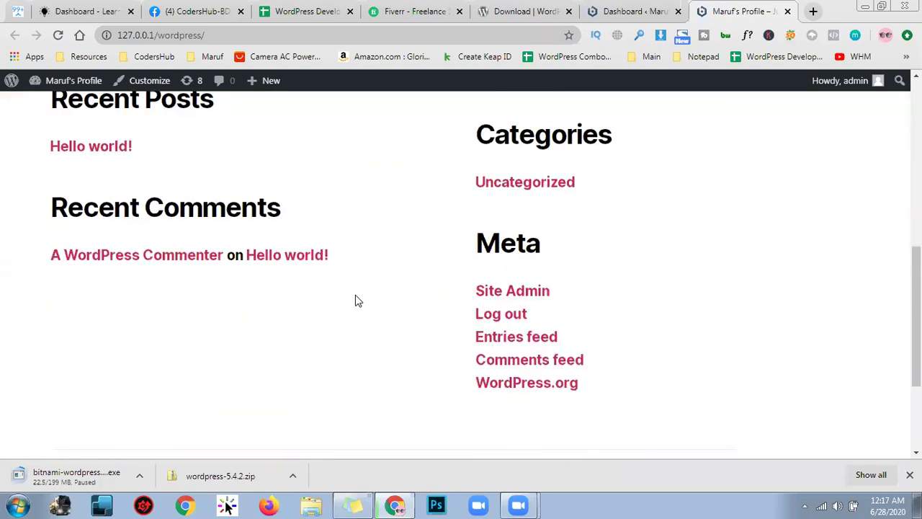
scroll(355, 301, up, 4)
scroll(127, 375, down, 1)
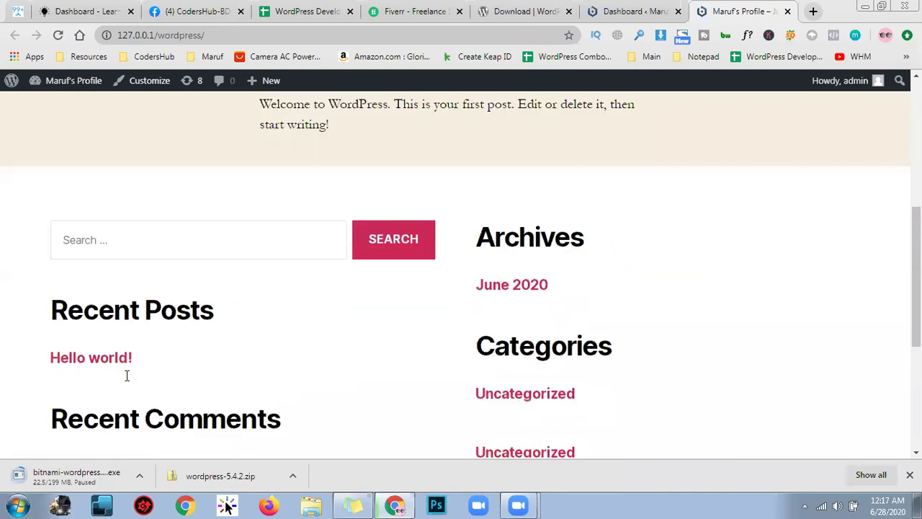
scroll(192, 349, down, 1)
drag(113, 344, 295, 355)
click(297, 358)
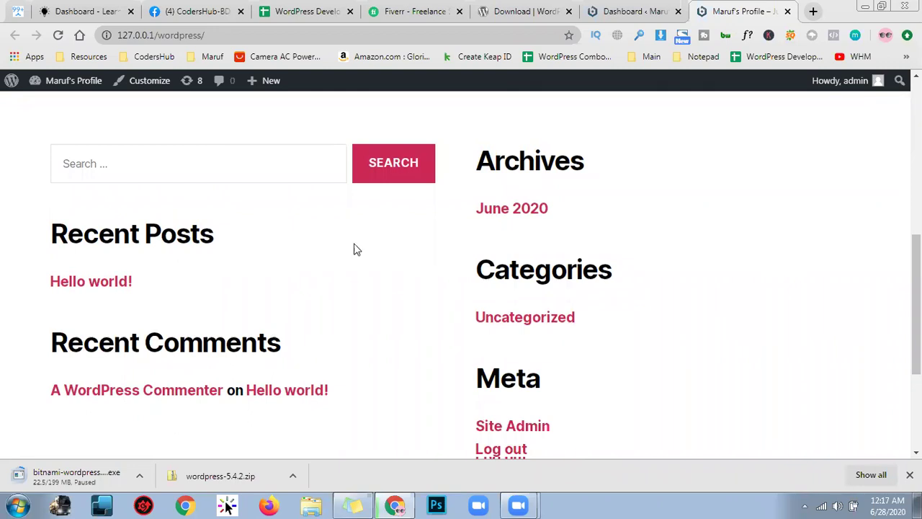
scroll(603, 166, down, 2)
scroll(534, 148, up, 1)
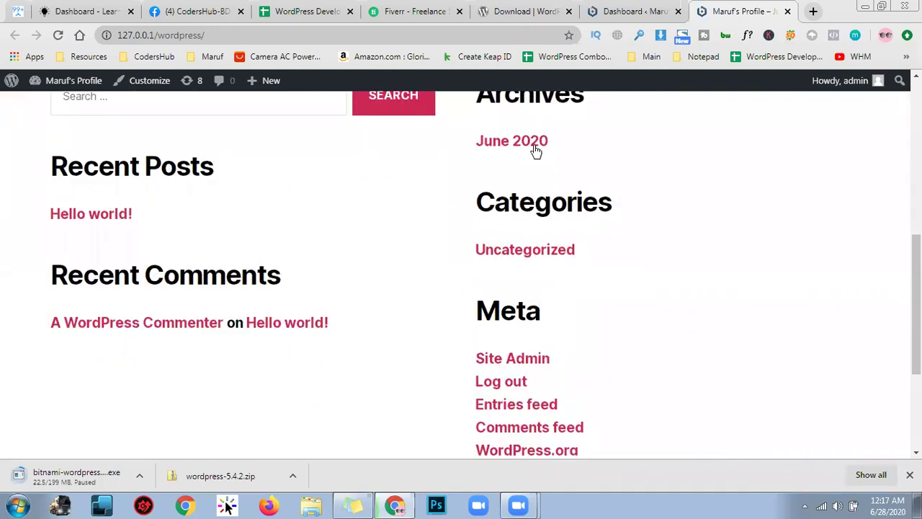
scroll(587, 147, up, 1)
scroll(602, 228, down, 1)
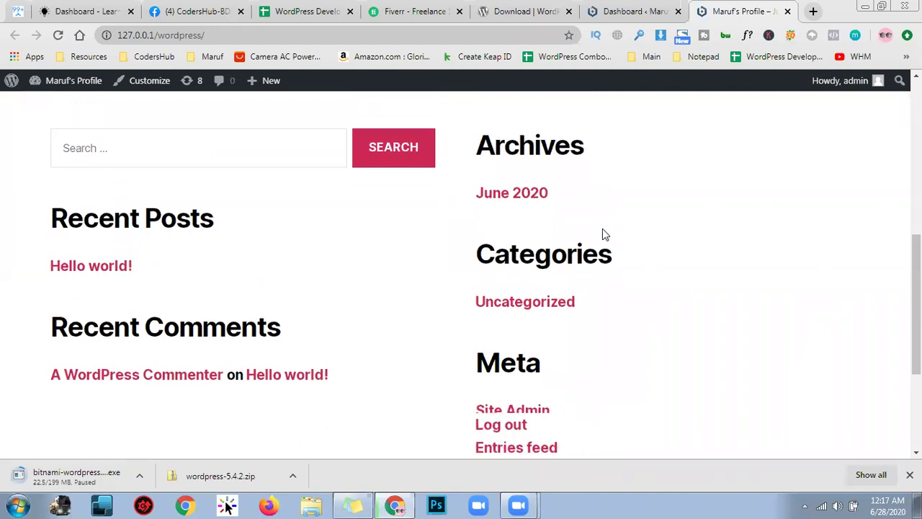
double_click(661, 208)
scroll(652, 220, down, 1)
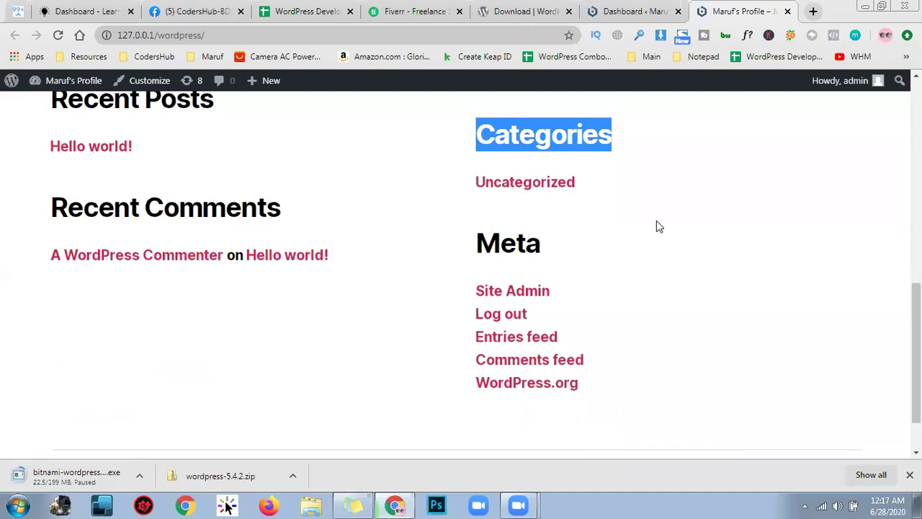
Dismiss the Welcome to WordPress panel and review the remaining Dashboard boxes
click(650, 6)
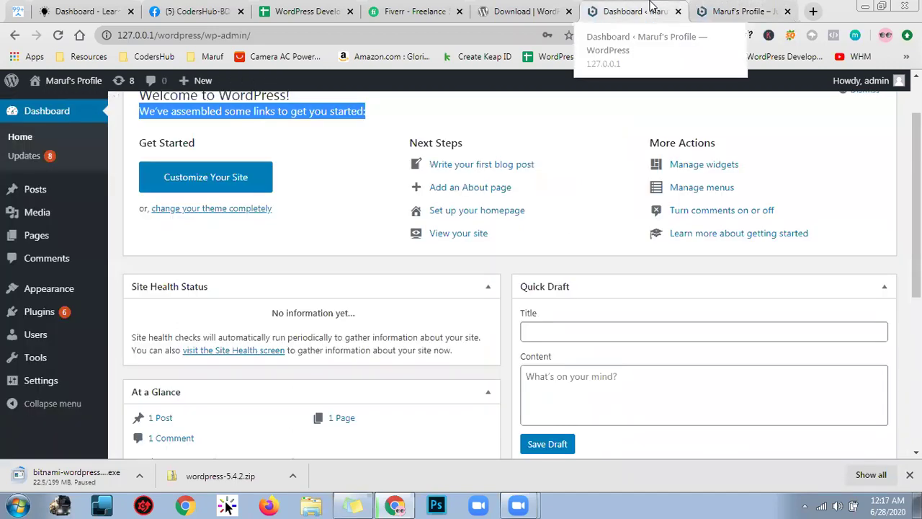
click(416, 252)
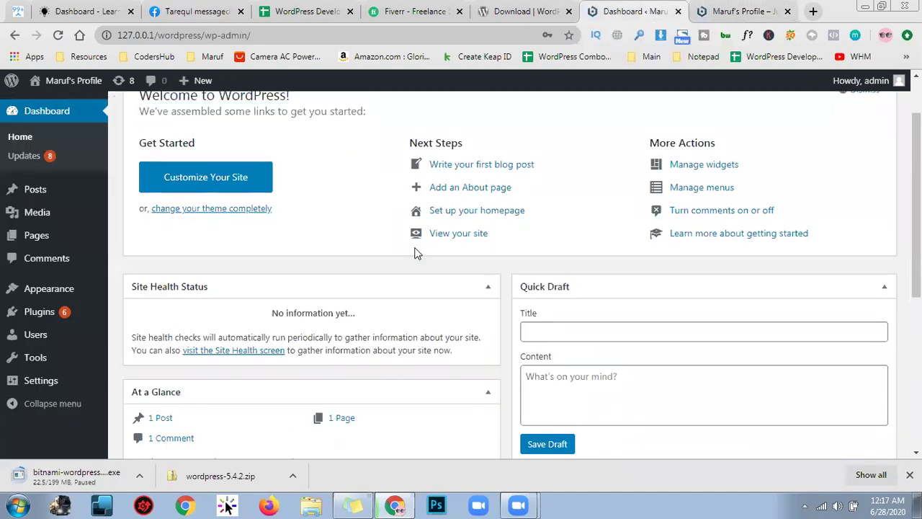
scroll(416, 252, up, 1)
click(872, 157)
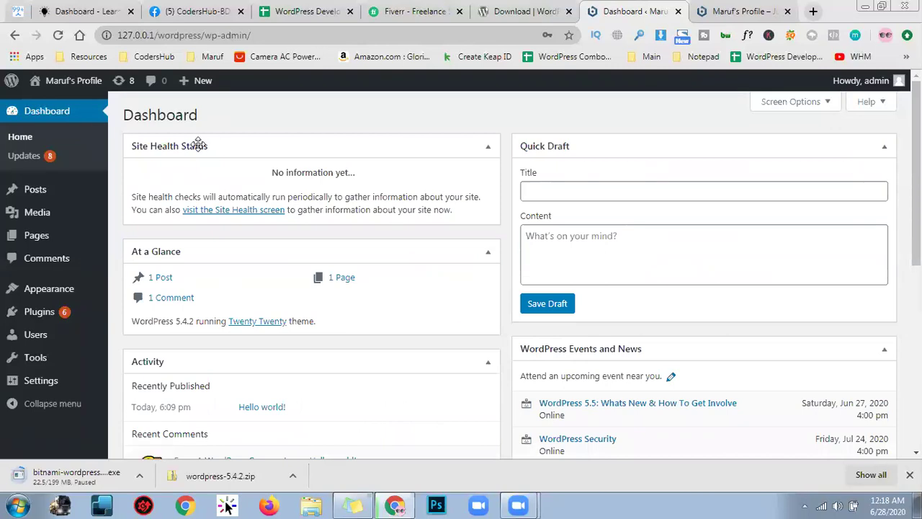
scroll(539, 189, down, 3)
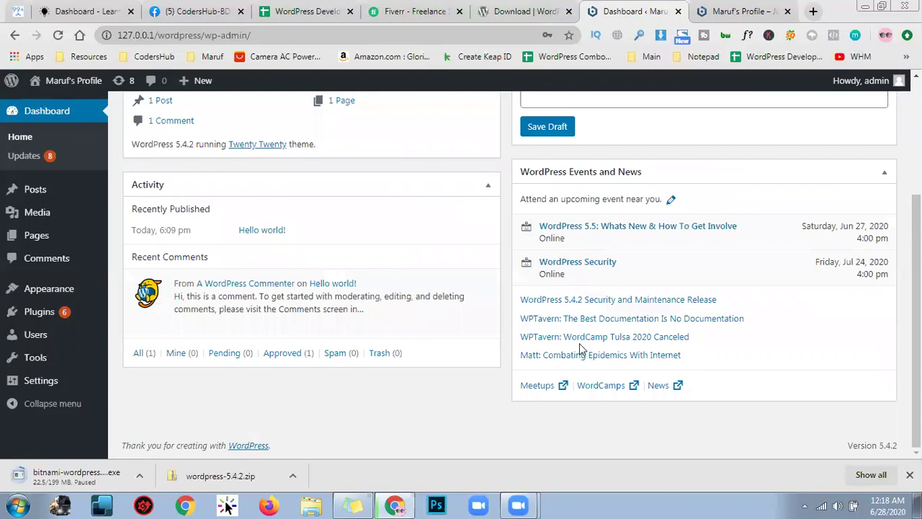
scroll(581, 317, up, 3)
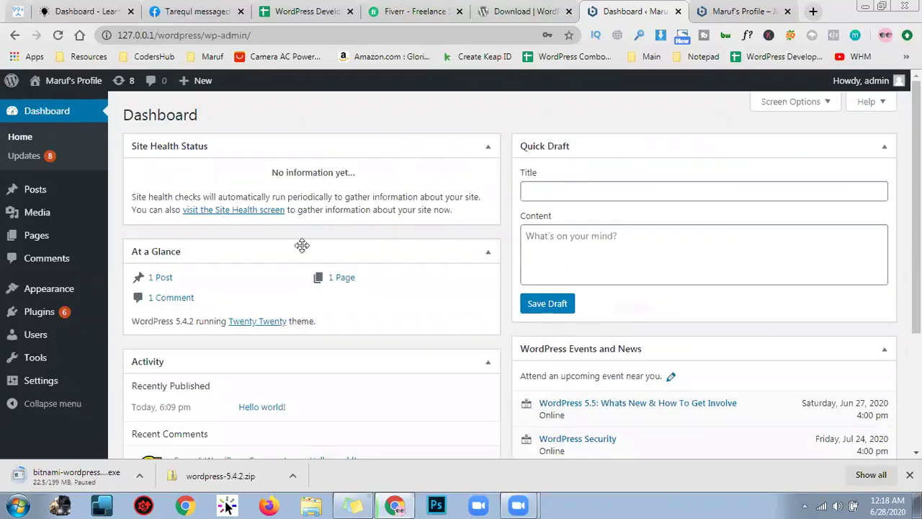
scroll(562, 241, down, 3)
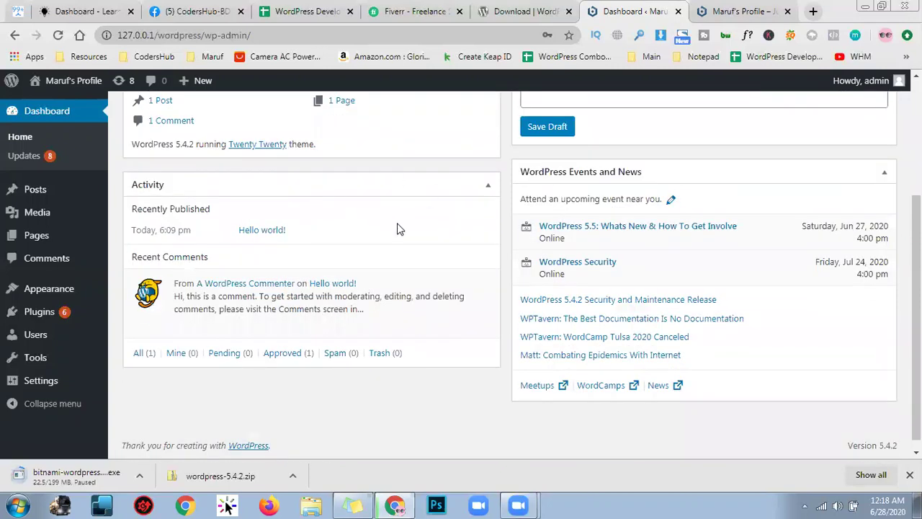
scroll(533, 229, up, 3)
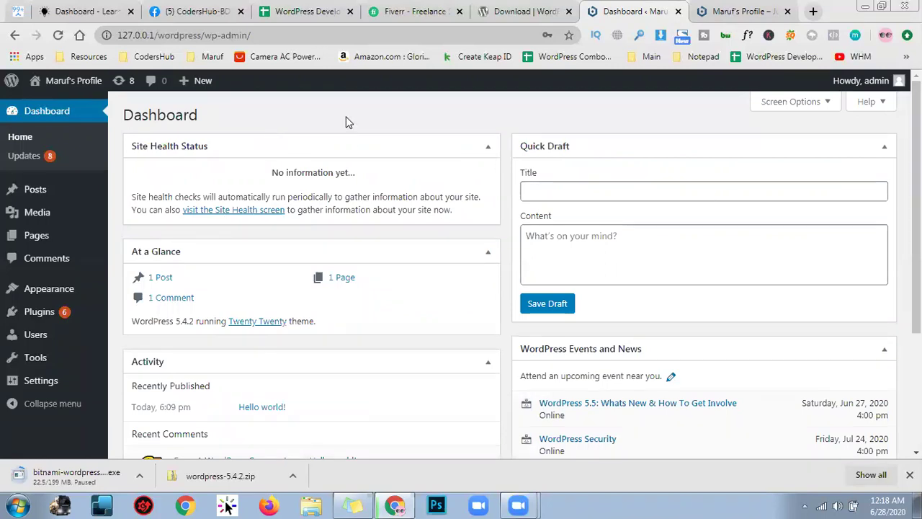
click(25, 157)
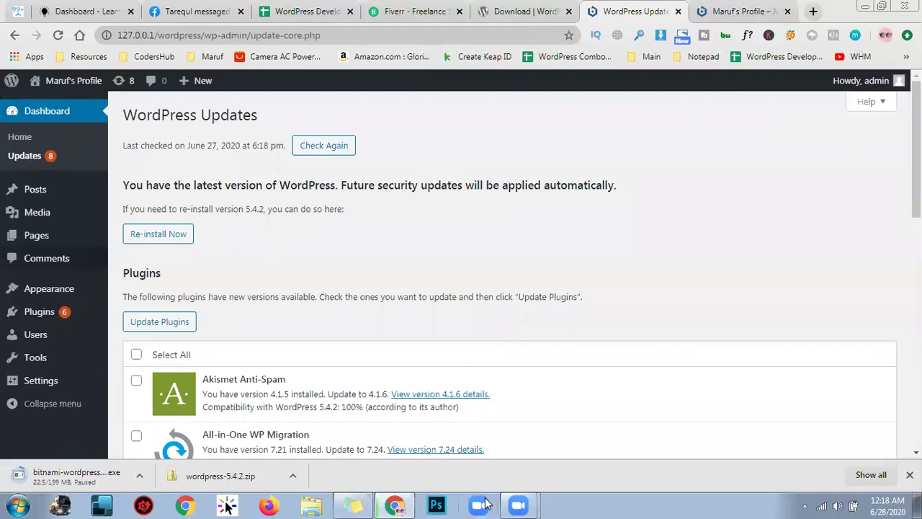
scroll(307, 235, down, 1)
scroll(307, 233, up, 1)
drag(172, 185, 619, 172)
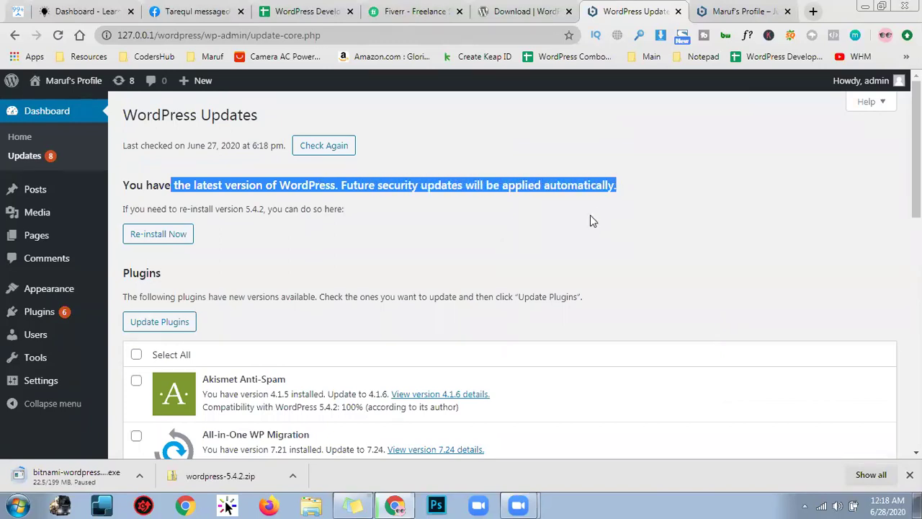
click(590, 220)
triple_click(401, 184)
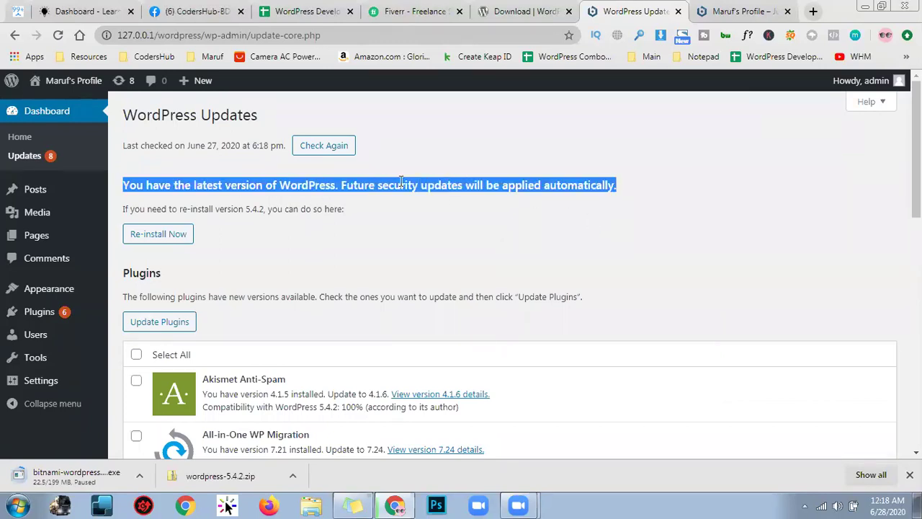
click(441, 206)
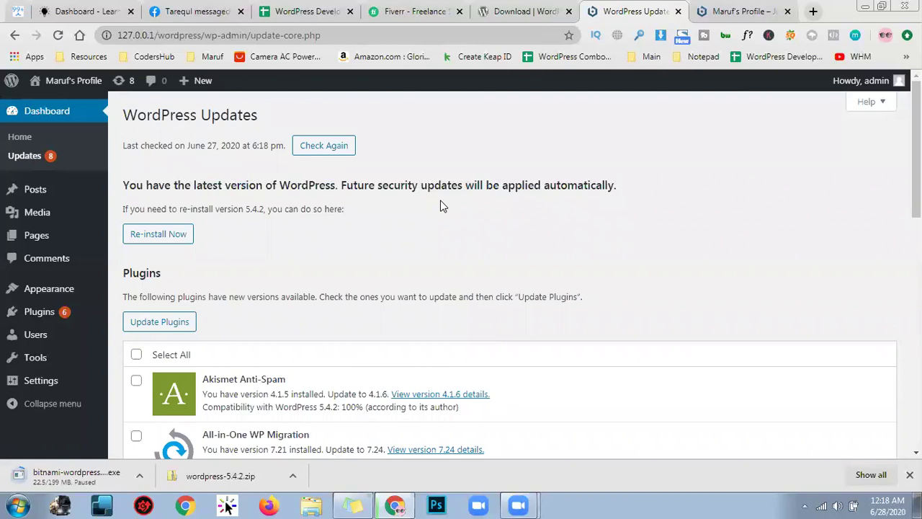
scroll(424, 247, down, 1)
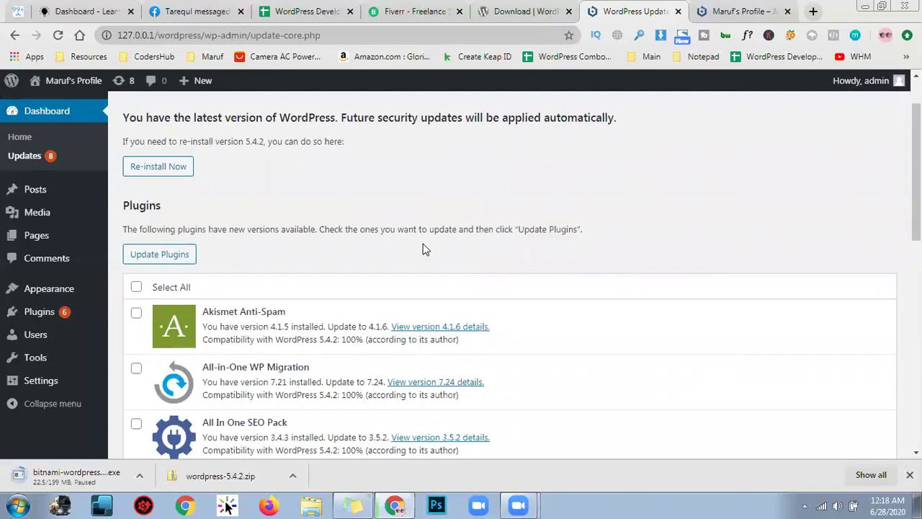
triple_click(460, 117)
scroll(411, 189, down, 1)
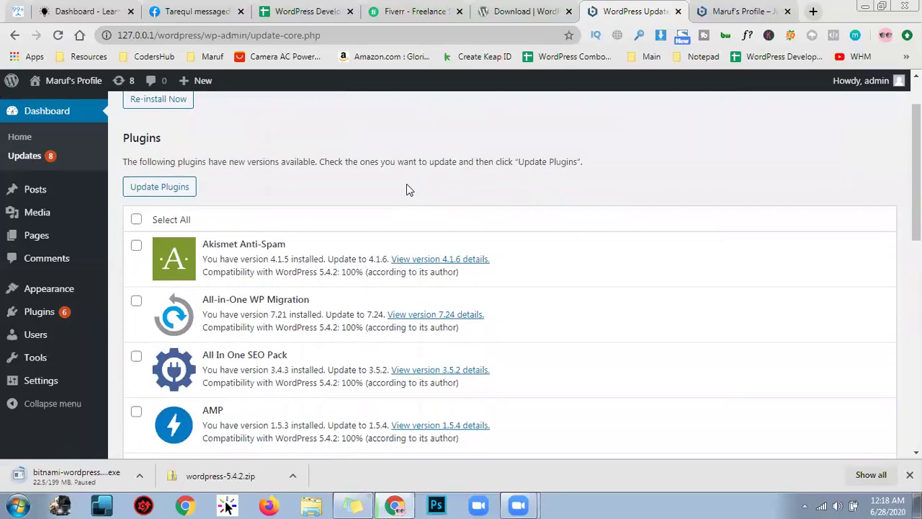
triple_click(303, 160)
scroll(327, 209, down, 2)
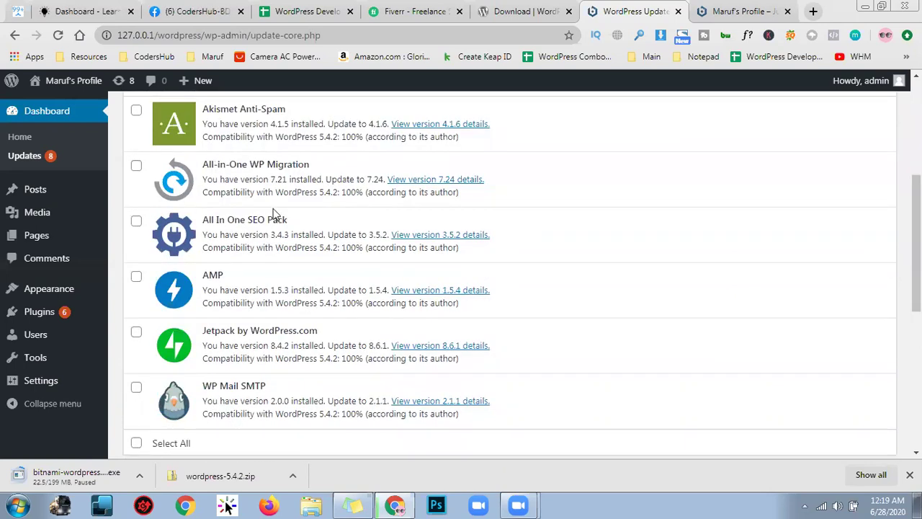
scroll(310, 326, up, 4)
scroll(317, 327, down, 5)
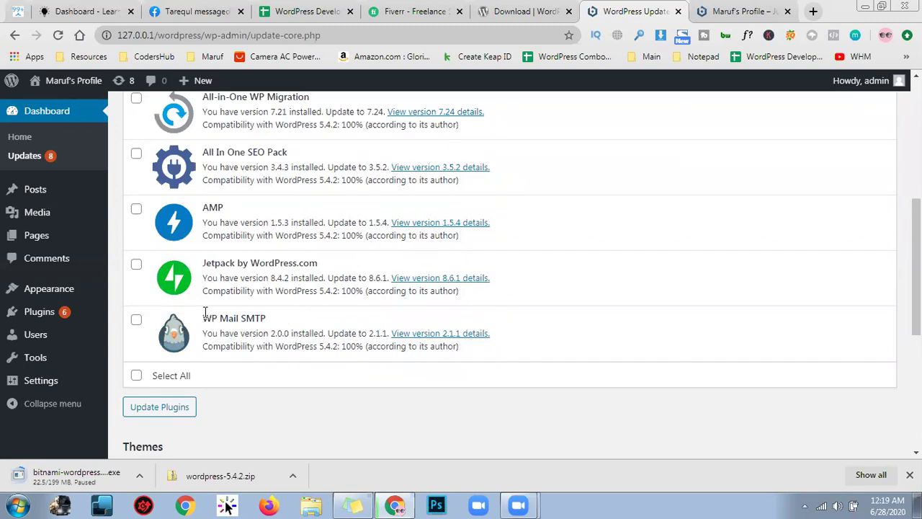
scroll(376, 159, up, 4)
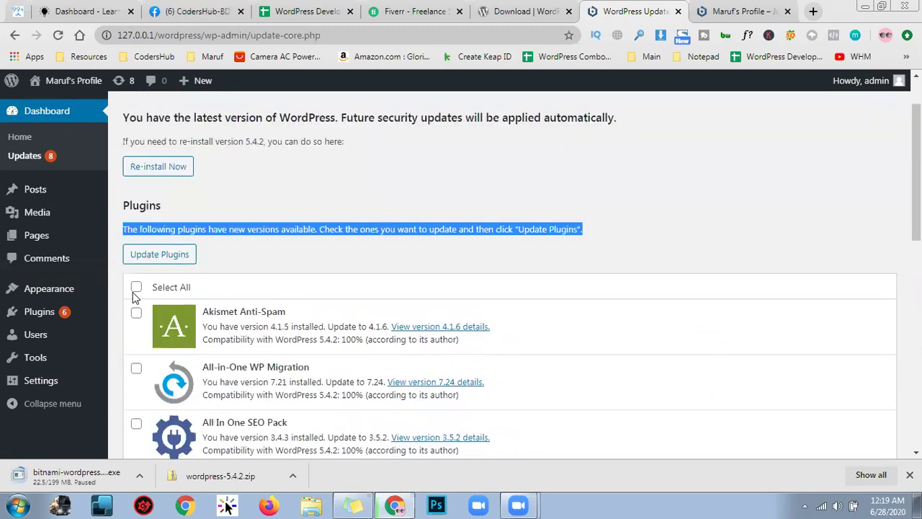
Tick Select All so every listed plugin is checked for updating
click(136, 287)
click(353, 270)
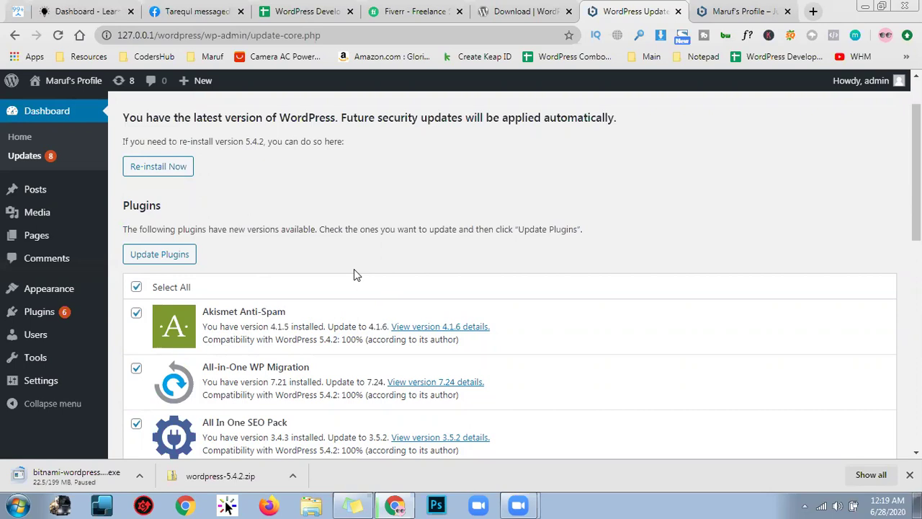
scroll(375, 267, down, 1)
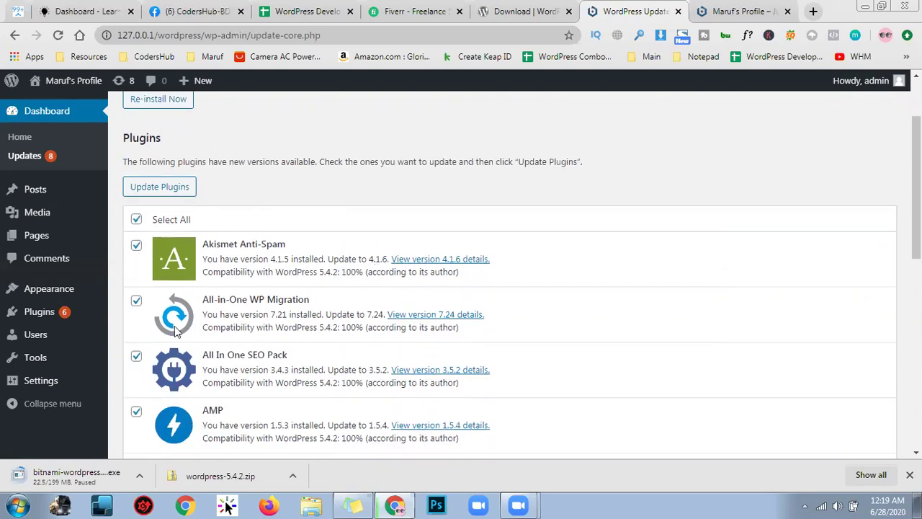
triple_click(288, 304)
click(604, 259)
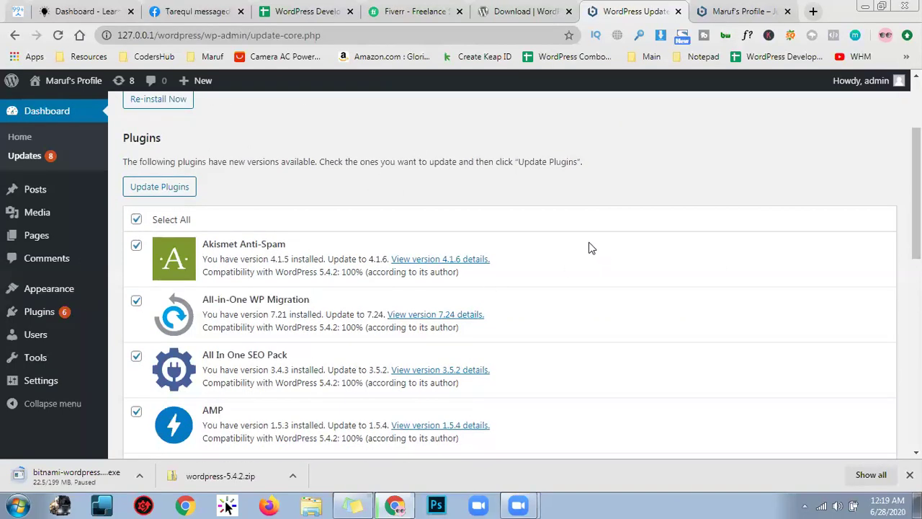
scroll(587, 245, up, 2)
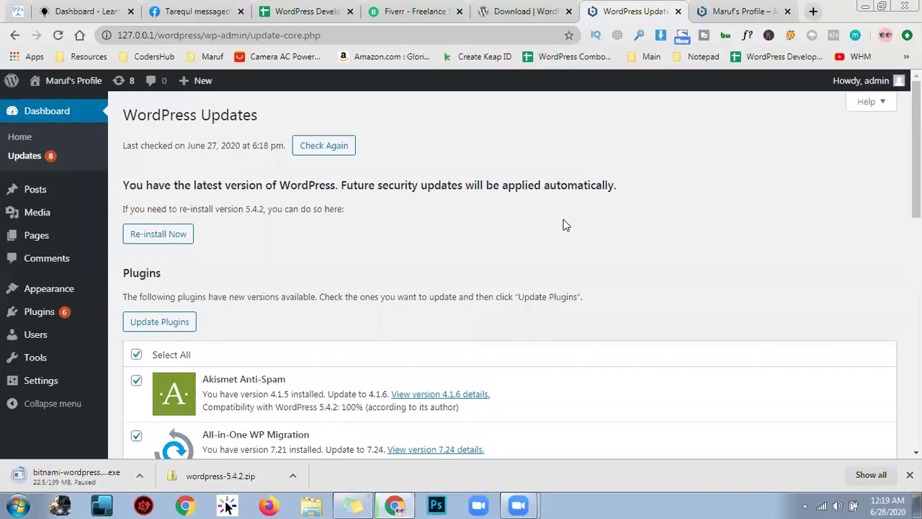
Highlight the notice wording and the All-in-One WP Migration plugin name while reviewing the list
double_click(527, 179)
scroll(508, 206, down, 1)
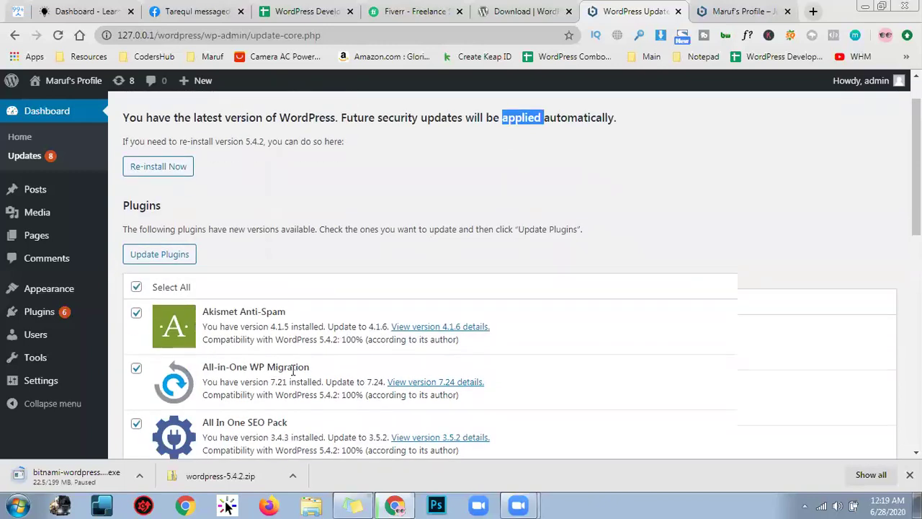
double_click(296, 367)
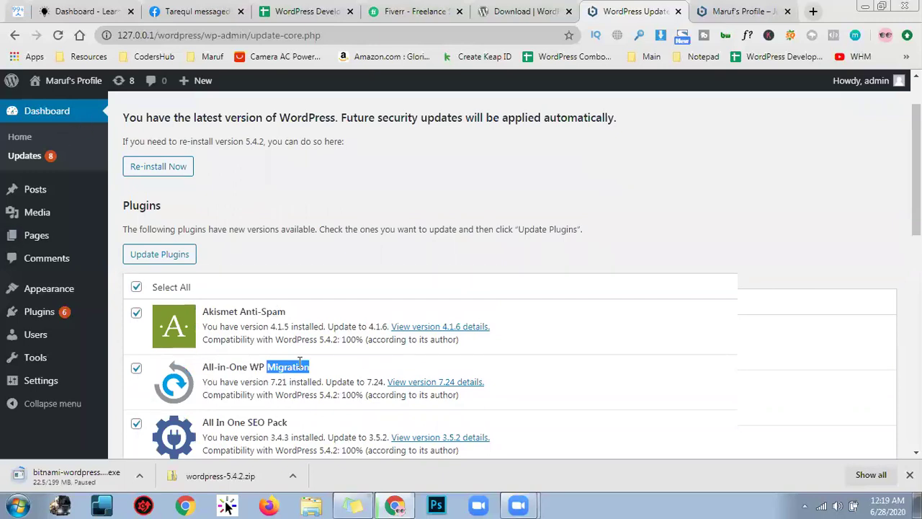
triple_click(300, 364)
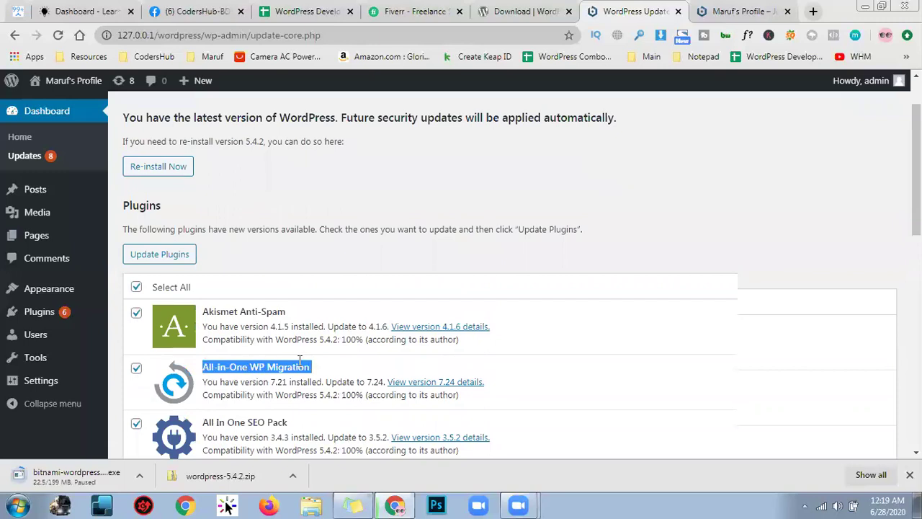
double_click(299, 363)
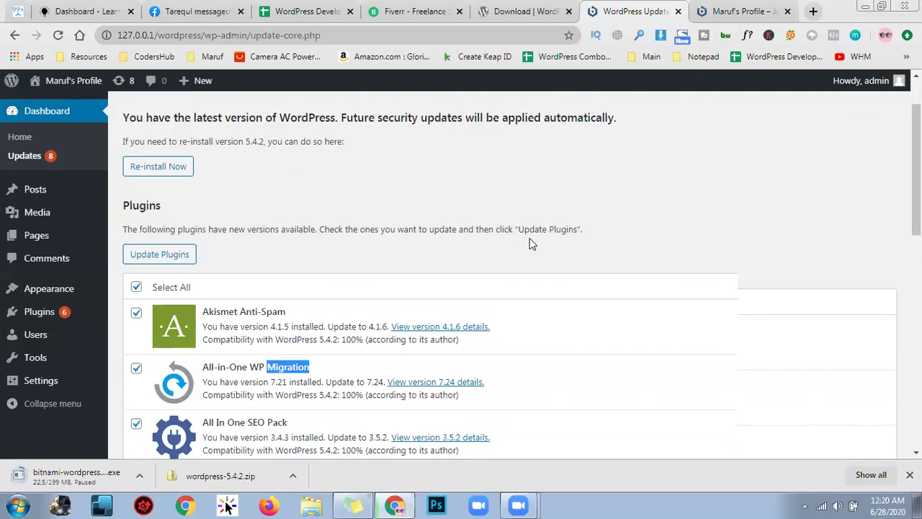
click(429, 228)
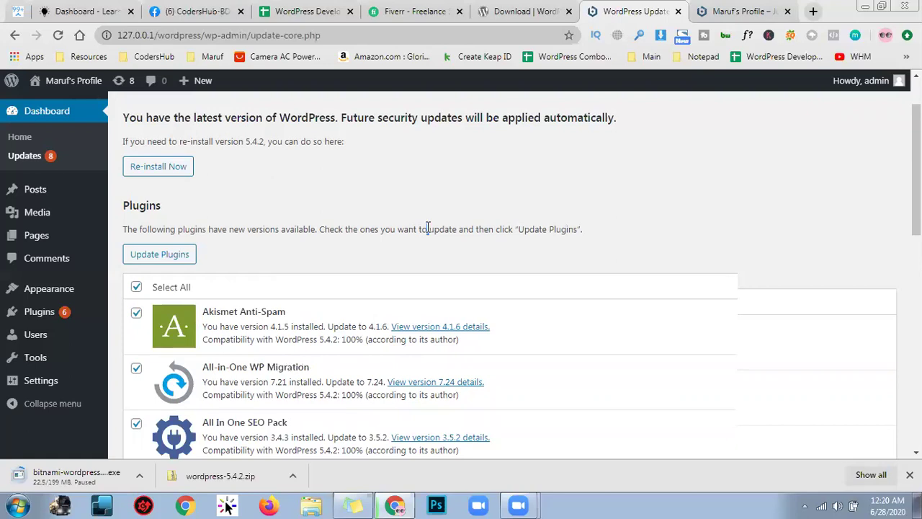
triple_click(428, 228)
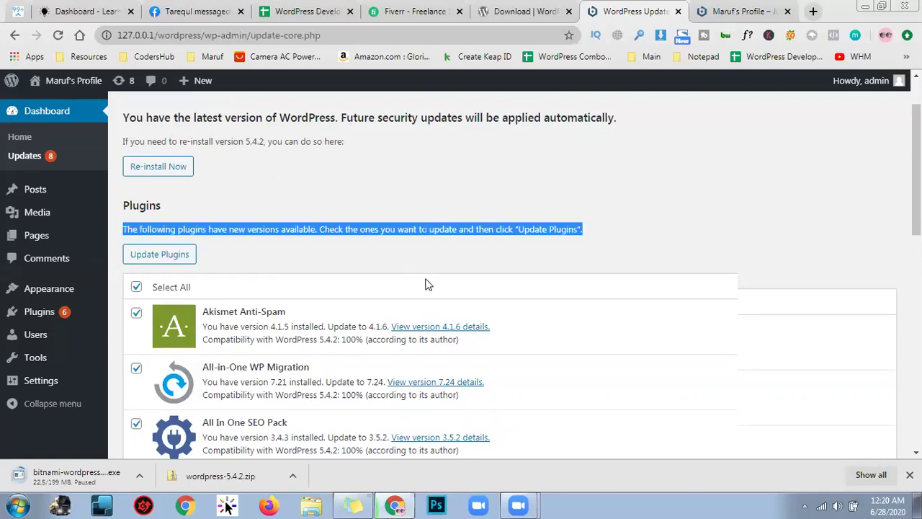
scroll(504, 226, down, 2)
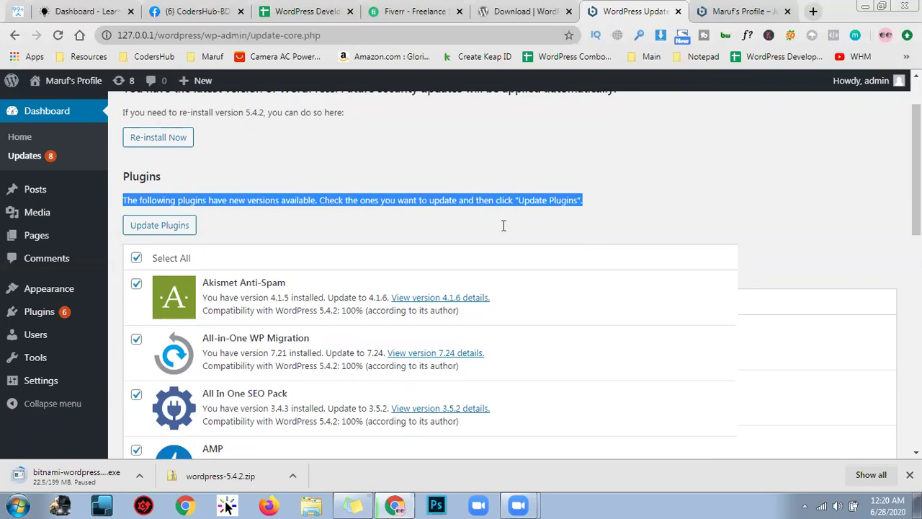
scroll(569, 208, down, 4)
scroll(568, 208, up, 3)
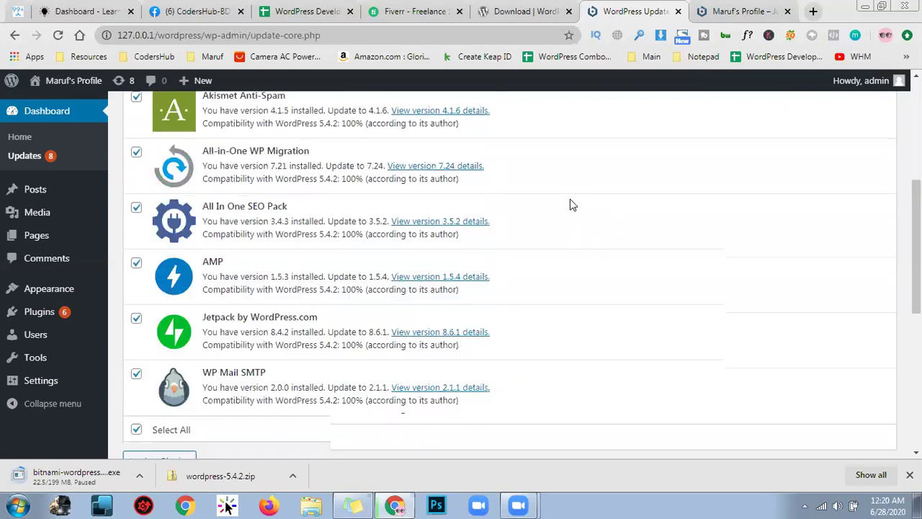
scroll(580, 179, up, 3)
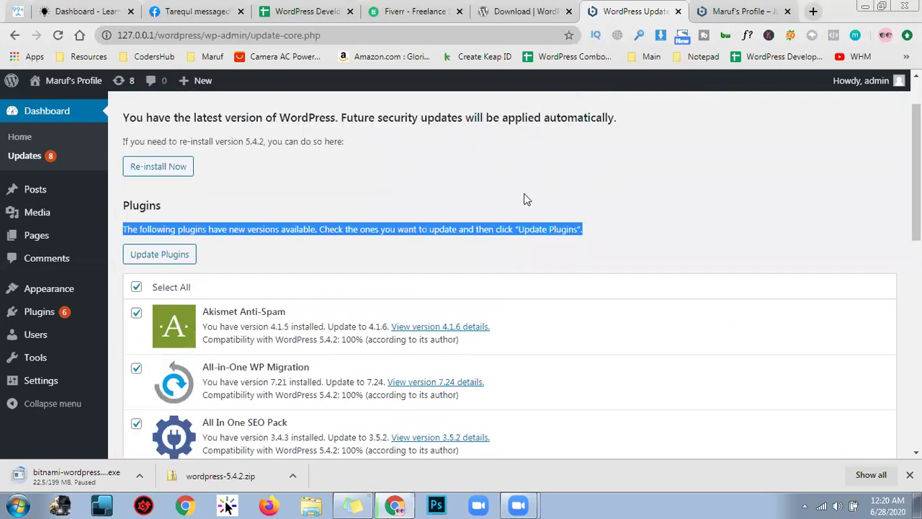
Highlight the Akismet Anti-Spam and All In One SEO Pack plugin titles
click(262, 310)
triple_click(262, 309)
click(301, 315)
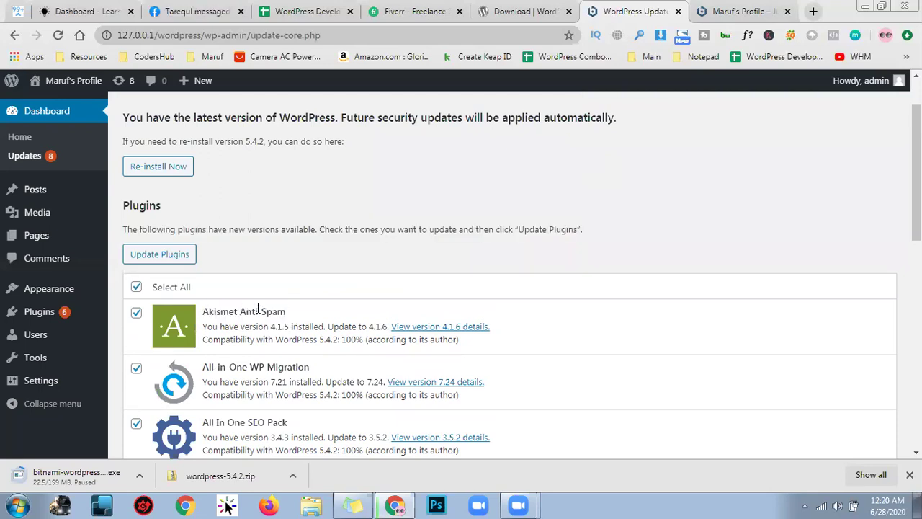
triple_click(258, 310)
click(334, 315)
scroll(306, 322, down, 1)
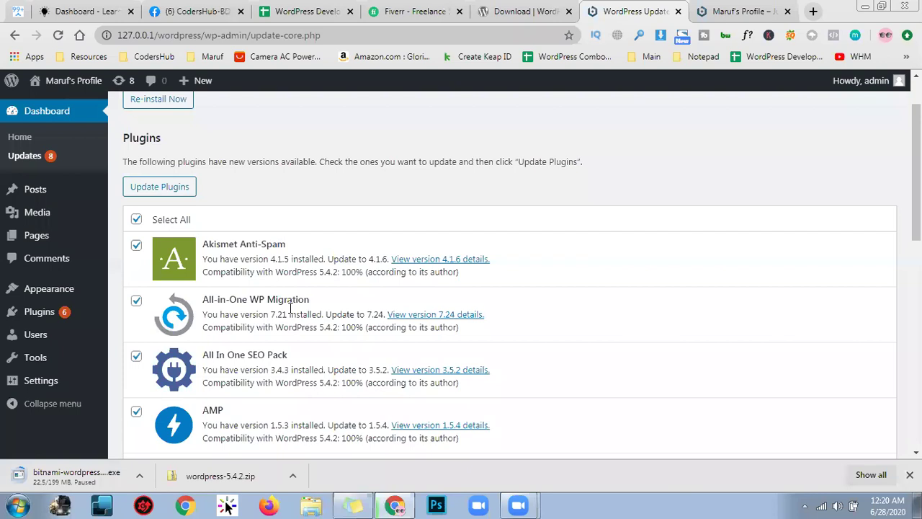
triple_click(236, 240)
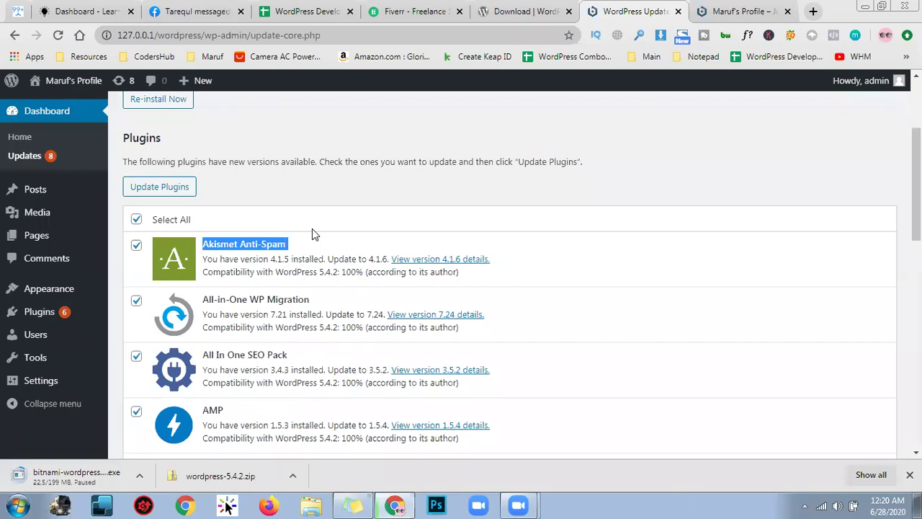
scroll(311, 233, down, 1)
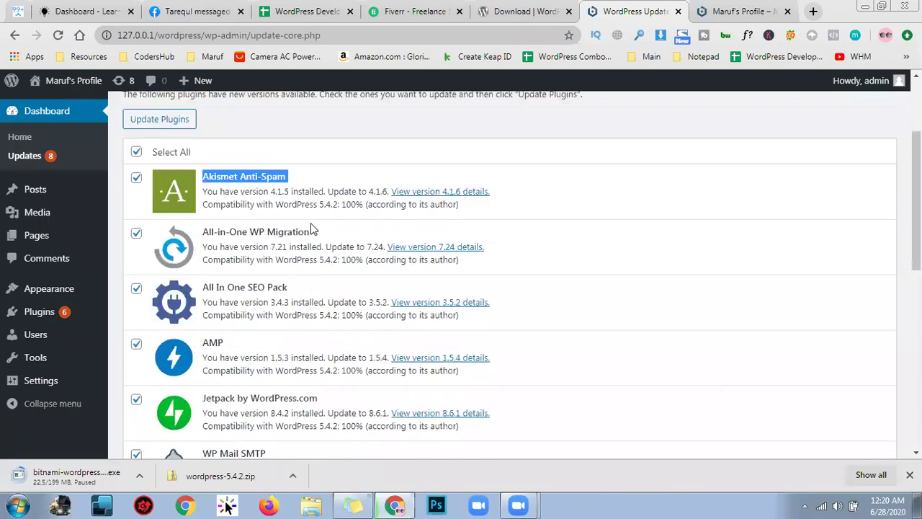
triple_click(261, 288)
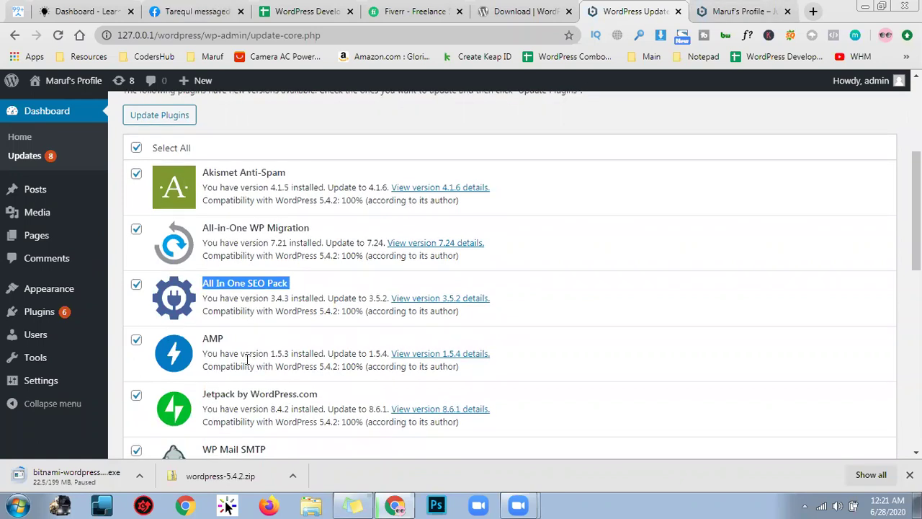
scroll(256, 330, down, 2)
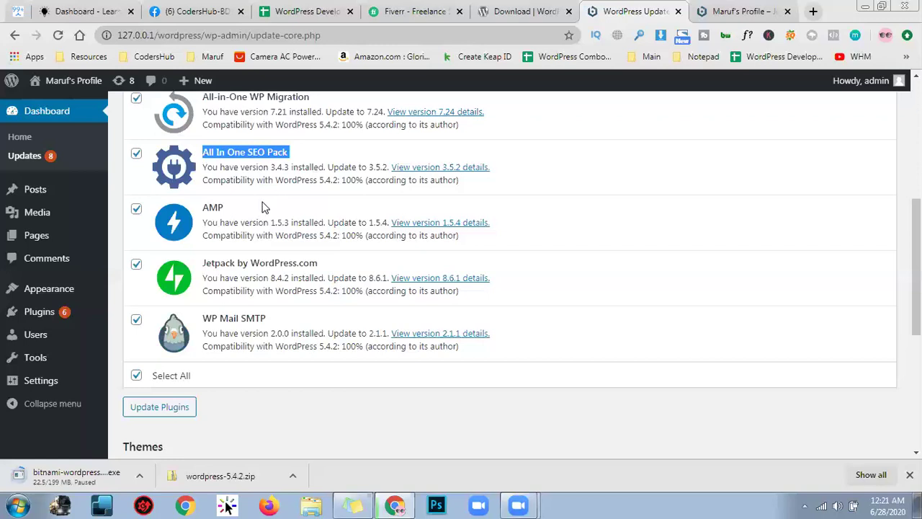
double_click(213, 209)
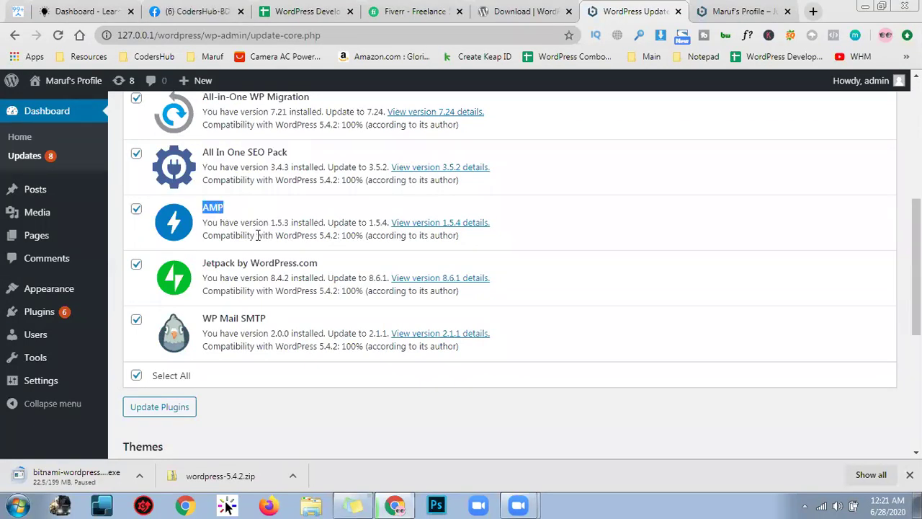
scroll(257, 235, down, 1)
triple_click(261, 196)
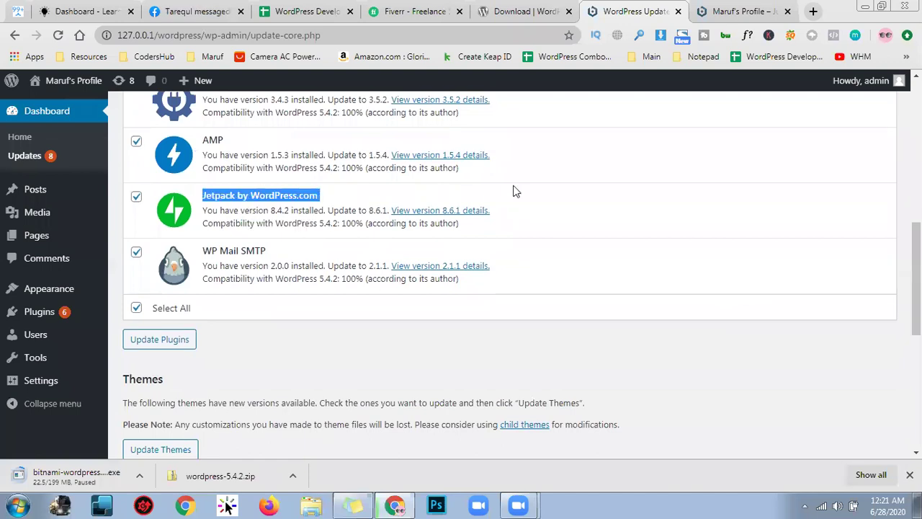
triple_click(225, 248)
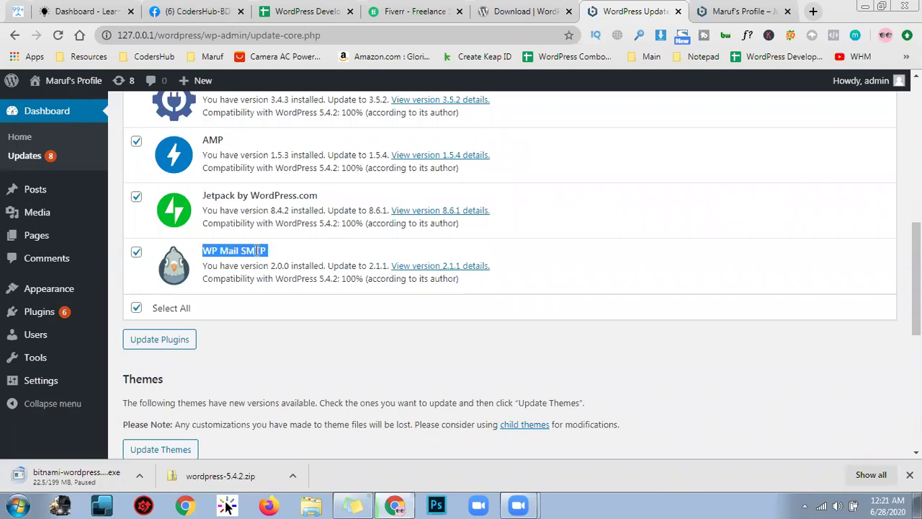
double_click(291, 254)
double_click(229, 253)
triple_click(230, 254)
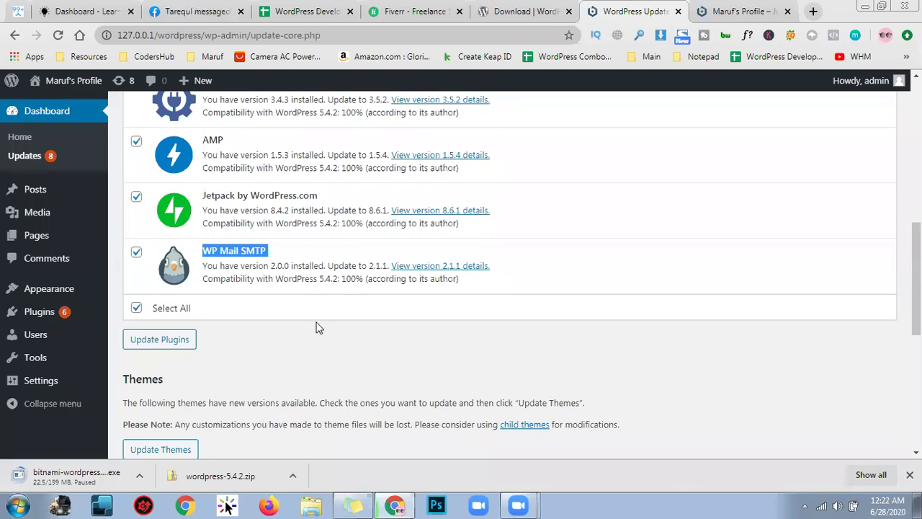
click(317, 328)
scroll(490, 328, up, 4)
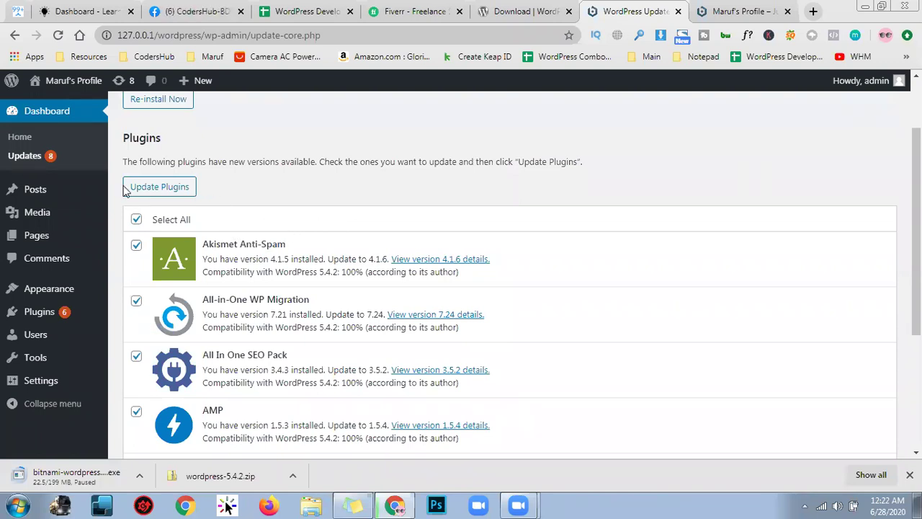
Launch the bulk update of the six selected plugins with Update Plugins
click(165, 191)
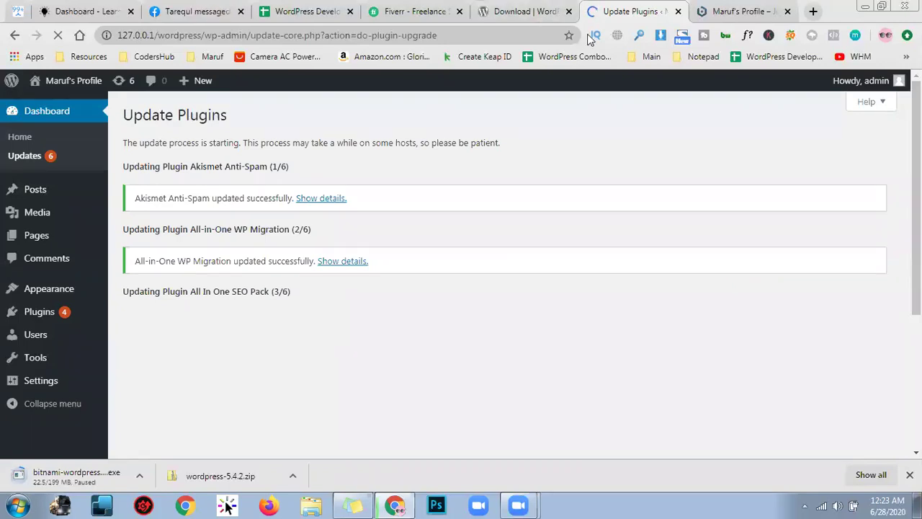
Scroll the update progress page to check which plugins have finished
scroll(363, 212, down, 2)
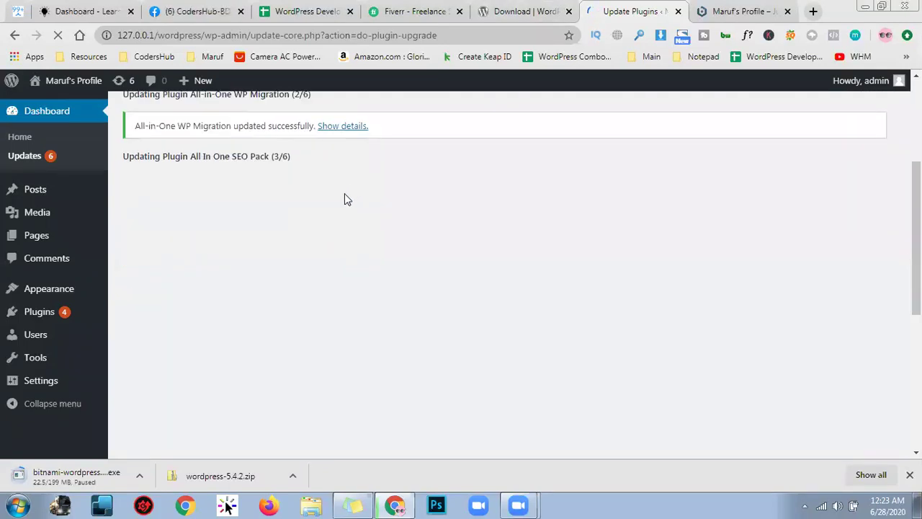
scroll(344, 193, up, 2)
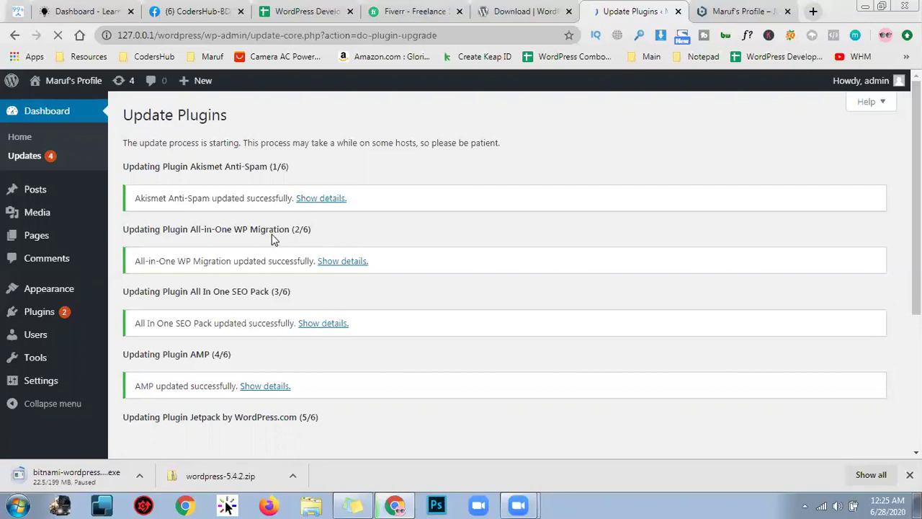
Return to the Fiverr home page and put the cursor in the Find Services search box
click(416, 6)
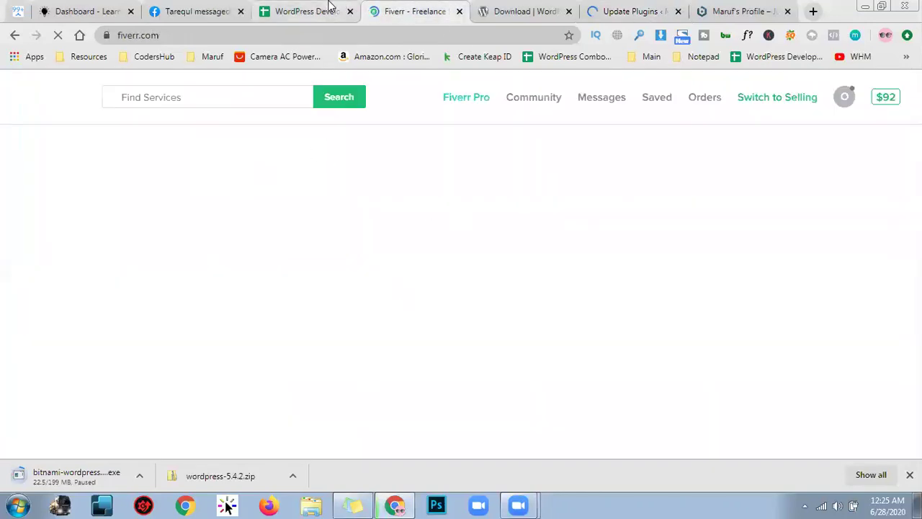
click(329, 8)
click(405, 6)
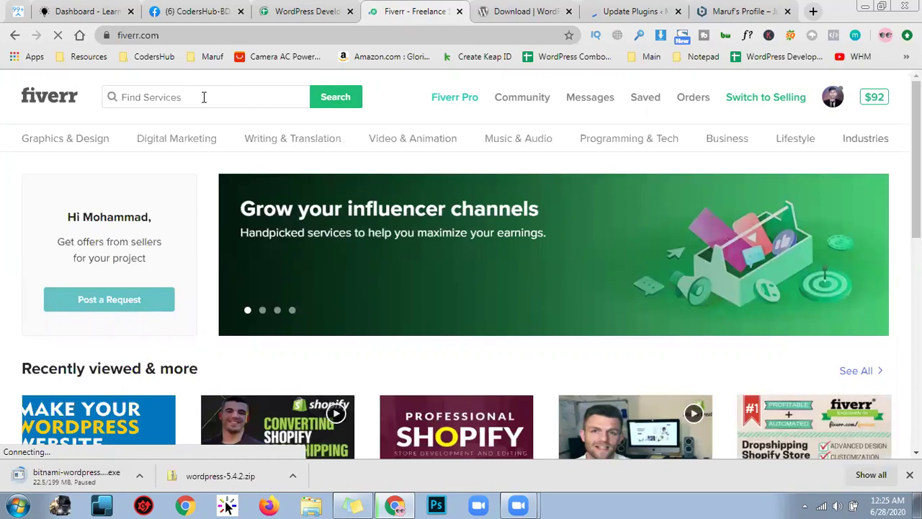
click(204, 97)
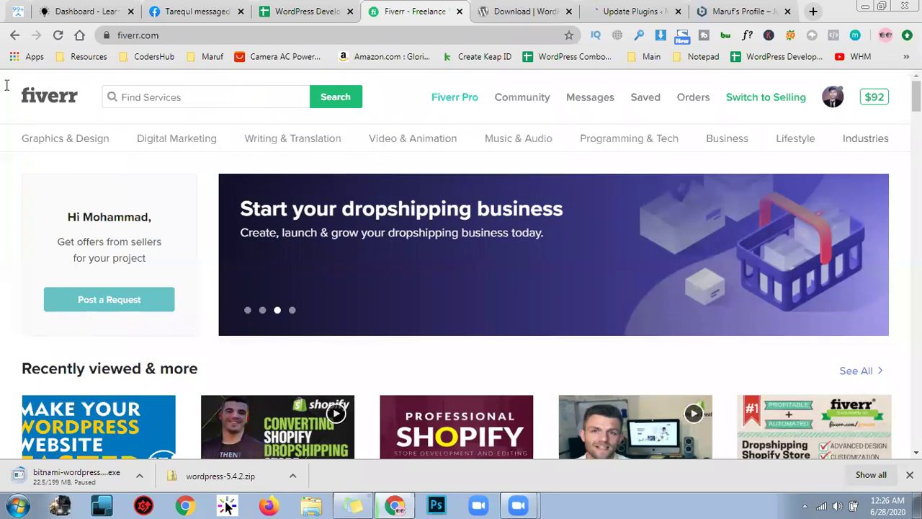
Search Fiverr for 'wordpress migration' and scroll through the gig results
text(word)
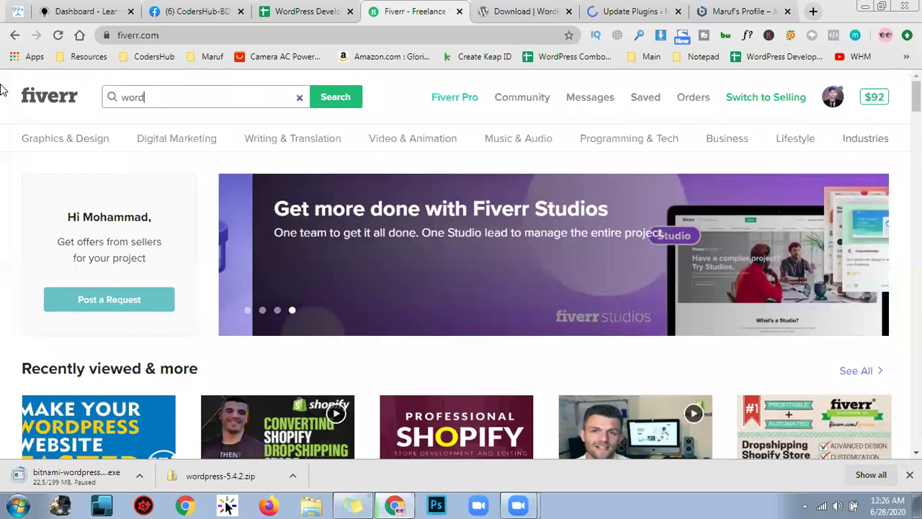
text(pr)
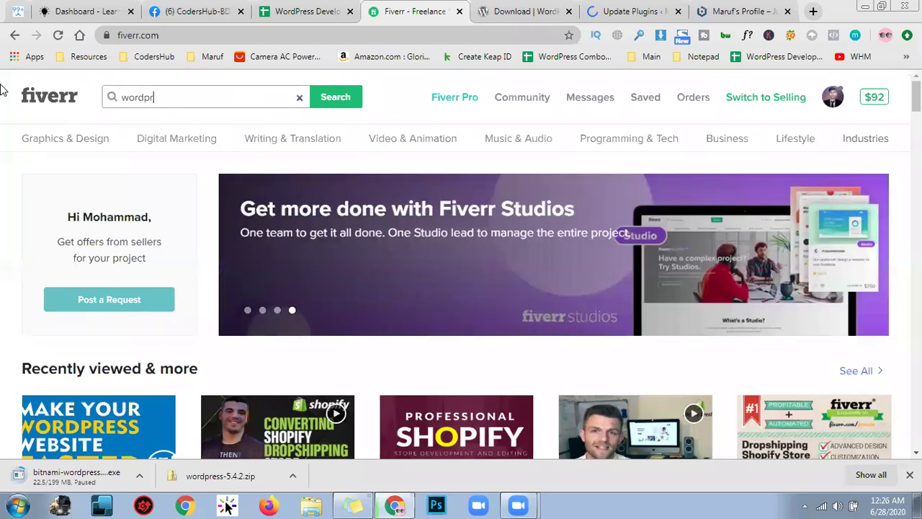
text(ess migrat)
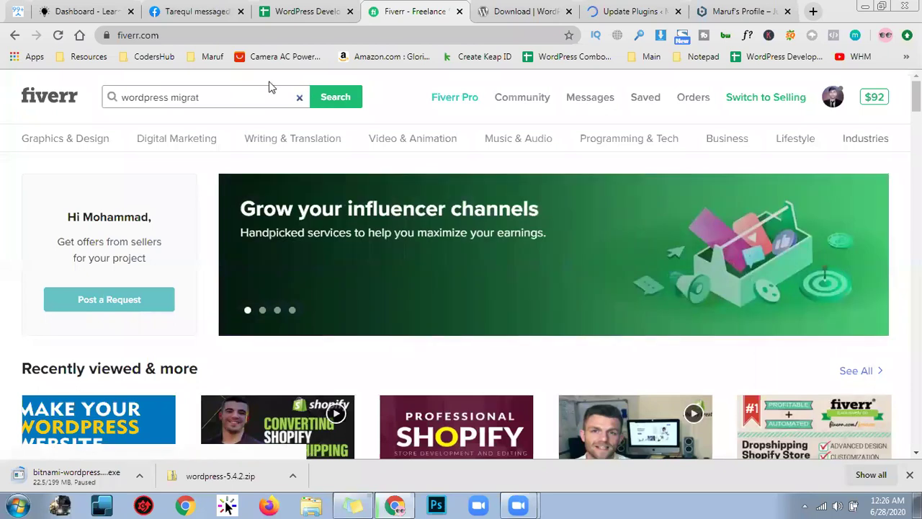
text(ion)
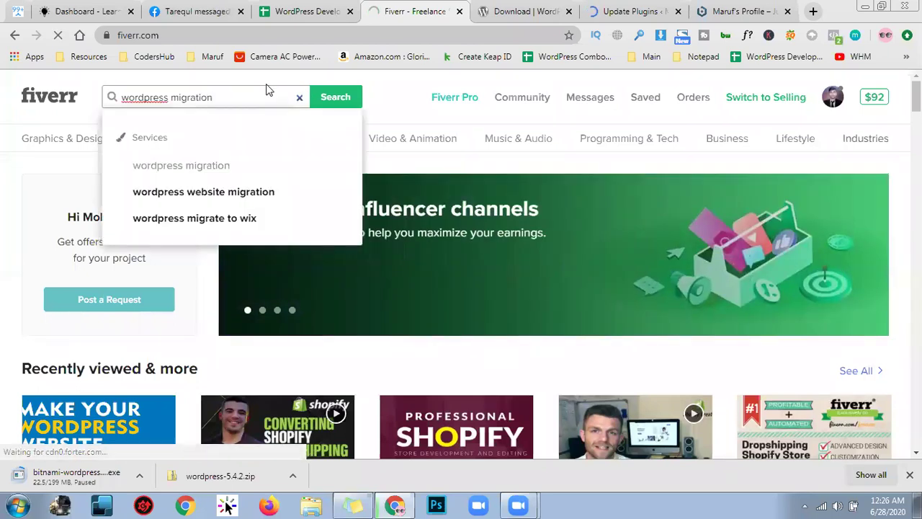
key(Return)
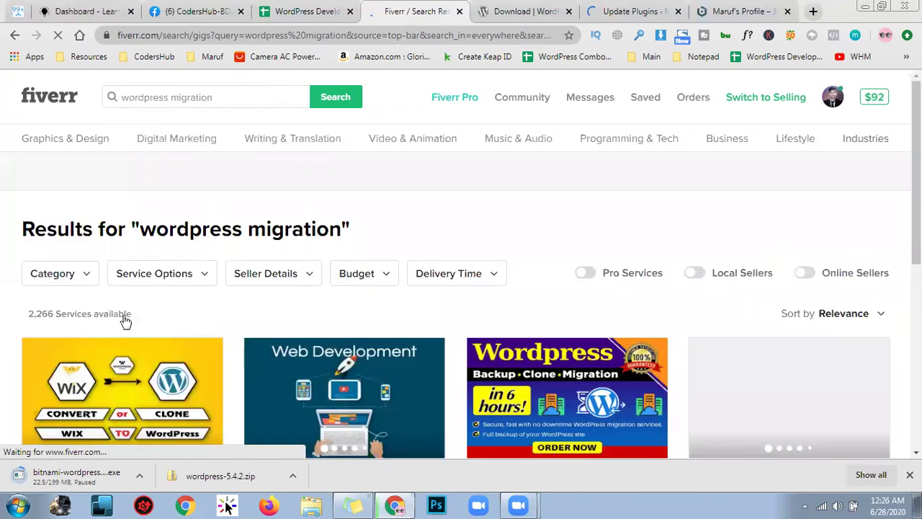
scroll(62, 309, down, 1)
scroll(62, 309, down, 3)
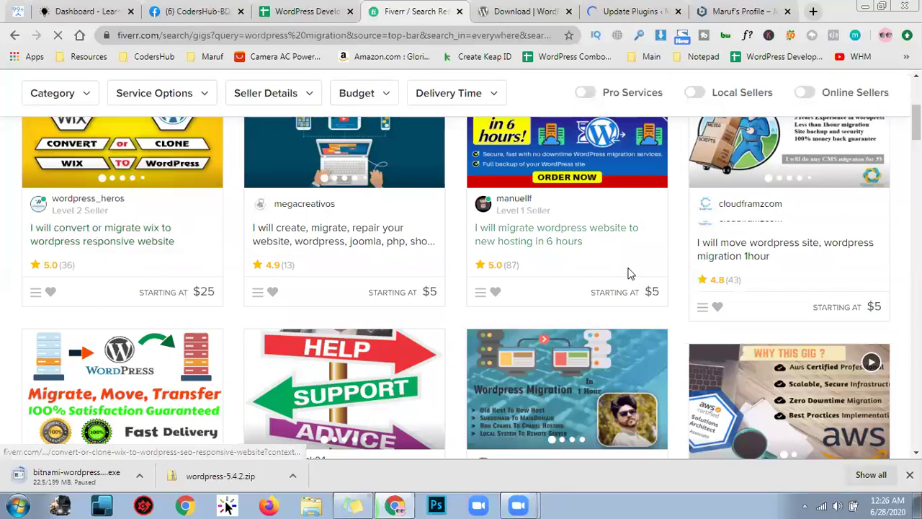
scroll(628, 274, down, 2)
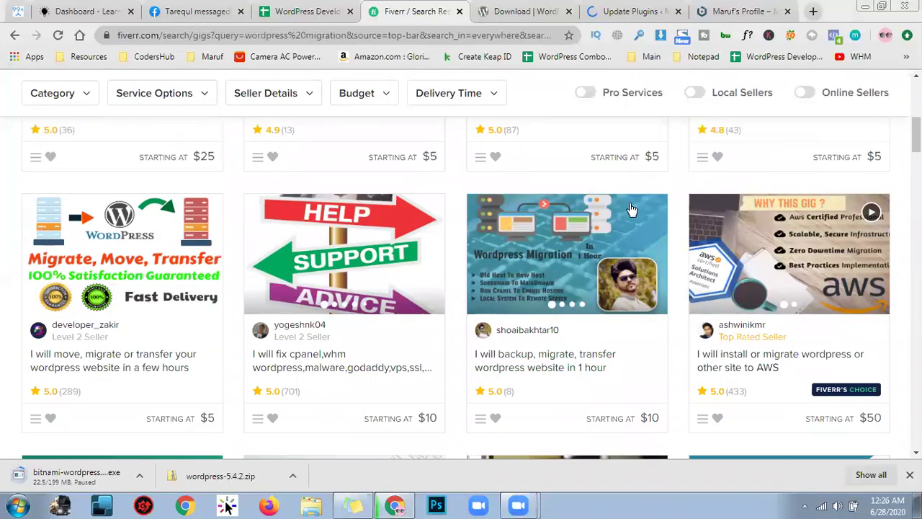
scroll(631, 209, up, 1)
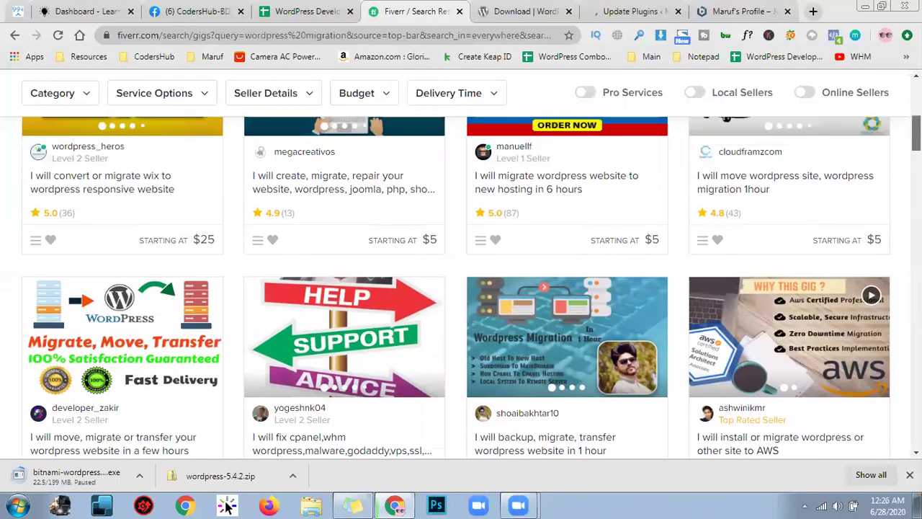
scroll(631, 209, down, 3)
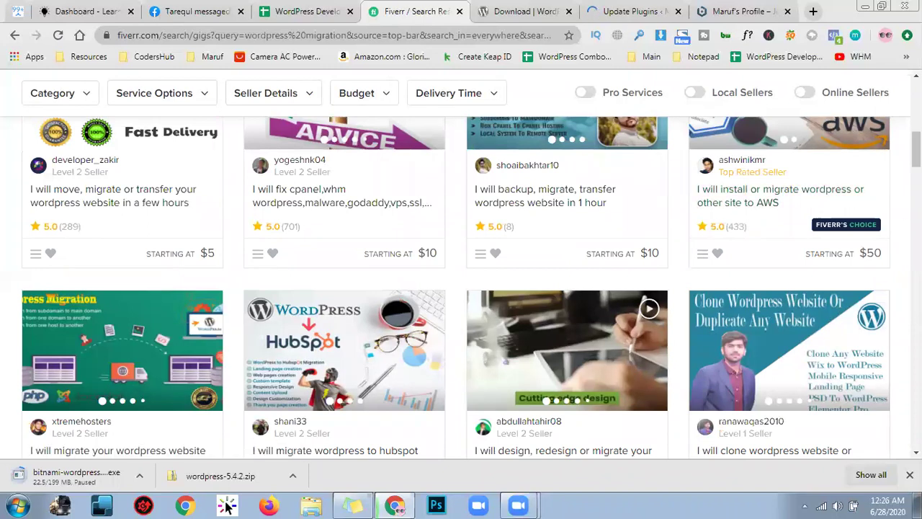
scroll(456, 323, up, 1)
scroll(461, 288, up, 3)
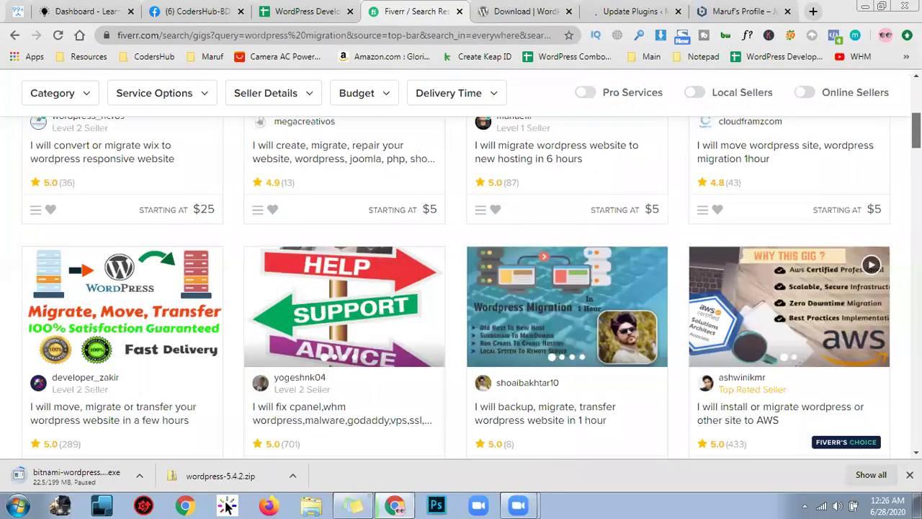
Browse further down the gig listings, then switch to the Download | WordPress tab
key(Up)
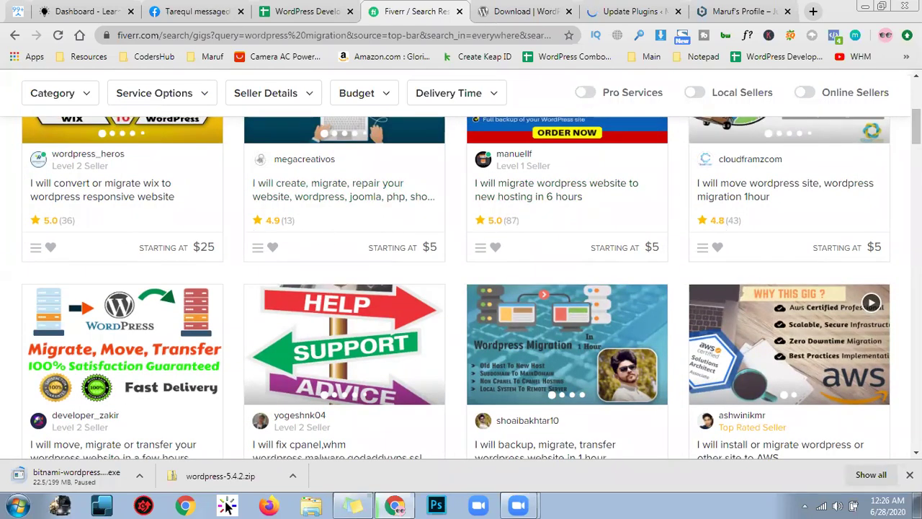
scroll(2, 246, down, 2)
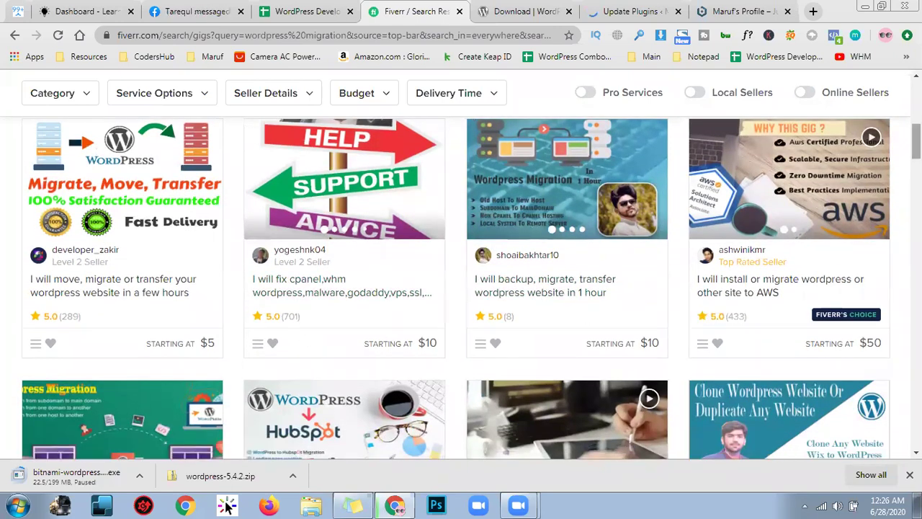
scroll(456, 288, down, 3)
scroll(751, 216, down, 2)
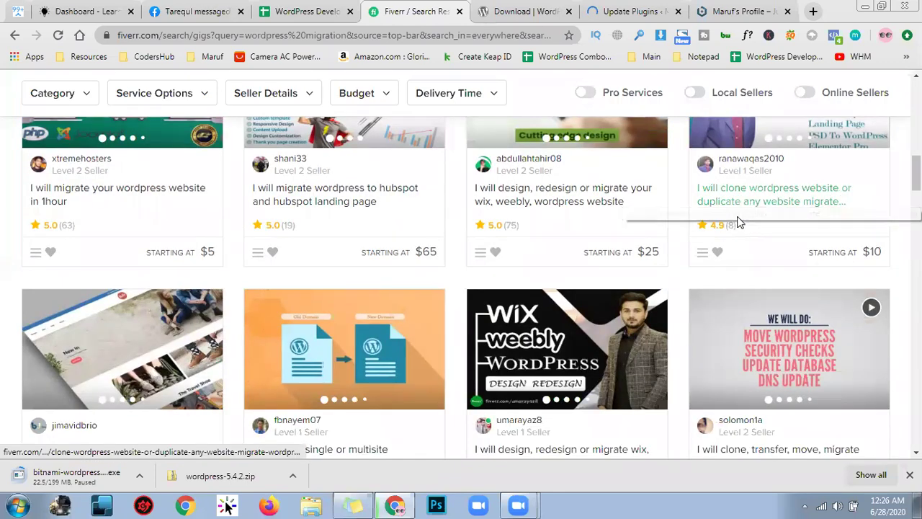
scroll(472, 289, down, 1)
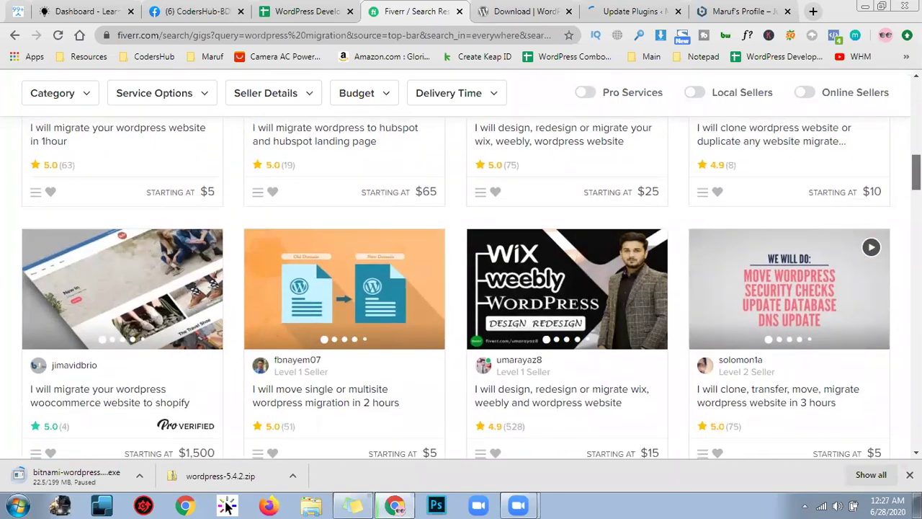
scroll(461, 288, down, 5)
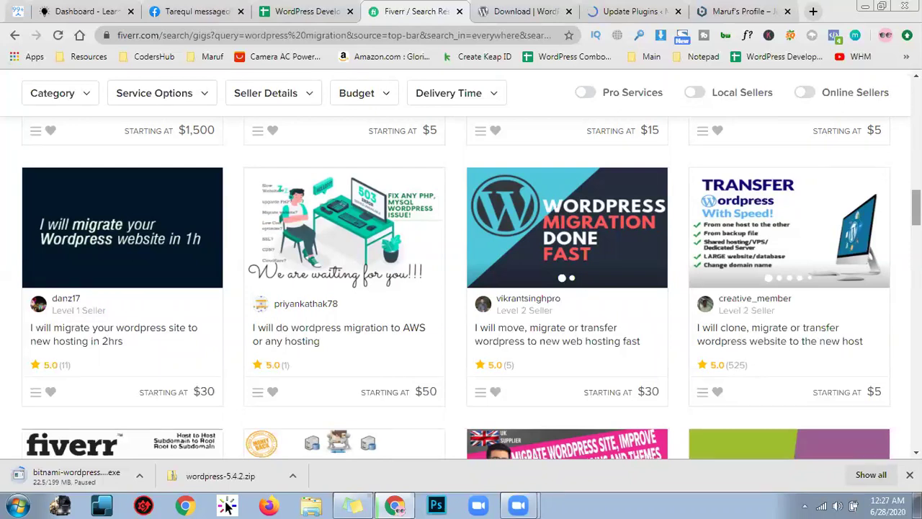
scroll(461, 288, down, 3)
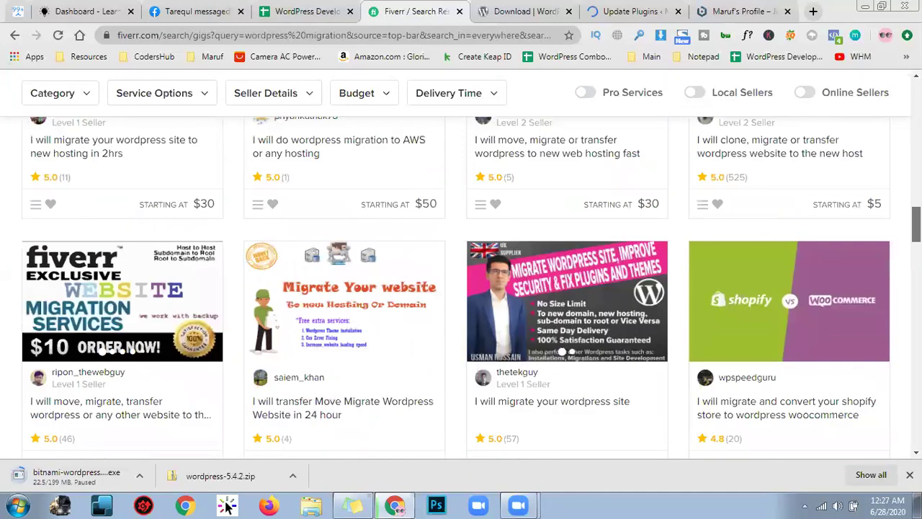
scroll(461, 288, down, 6)
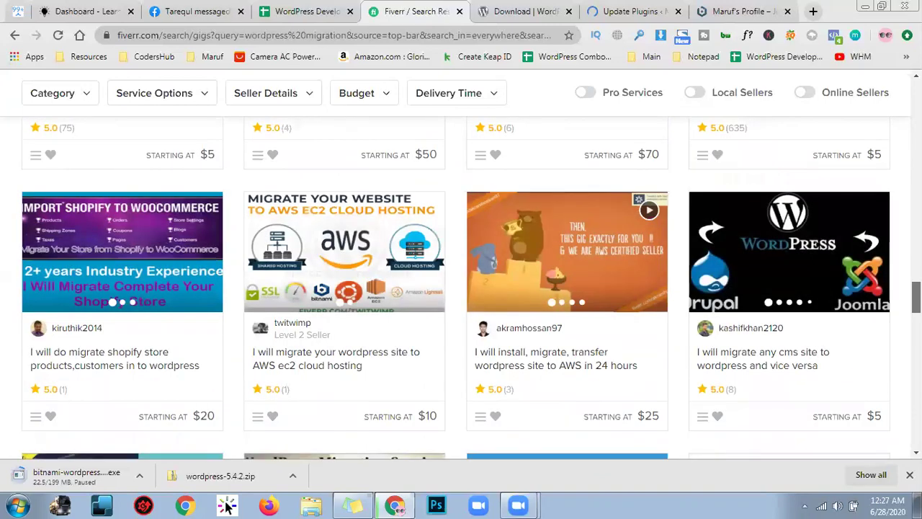
scroll(461, 288, down, 5)
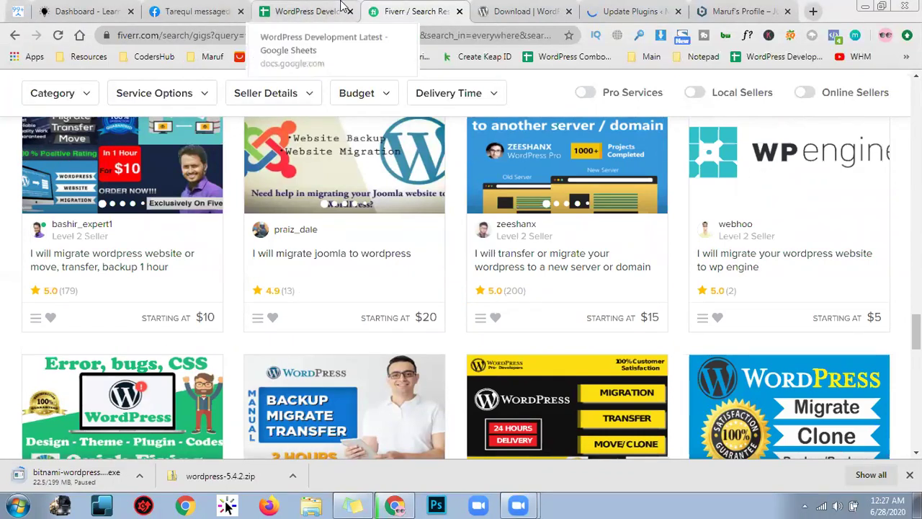
click(554, 10)
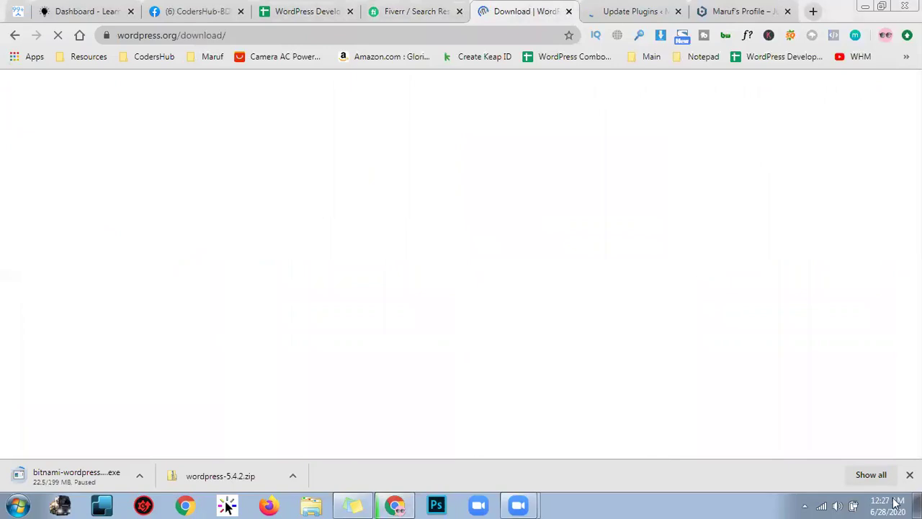
Return to the Update Plugins page and follow progress until WP Mail SMTP finishes updating
click(627, 9)
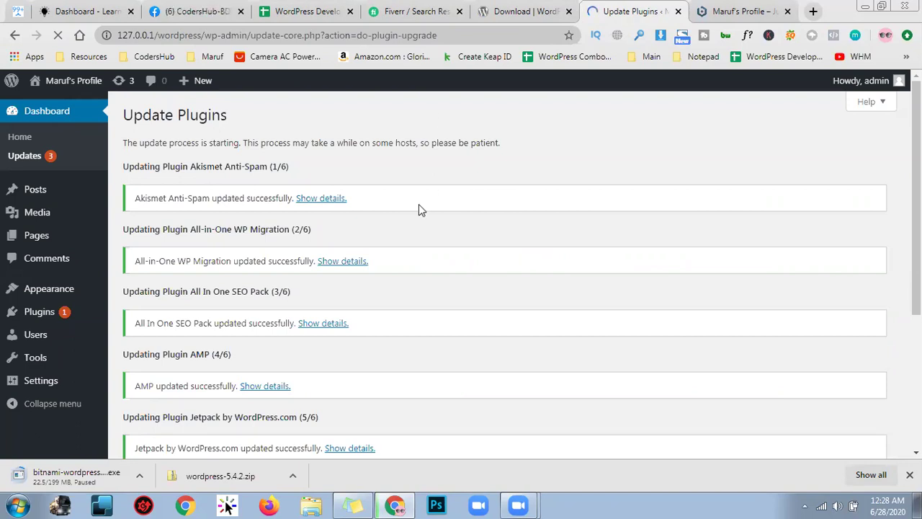
scroll(245, 317, down, 3)
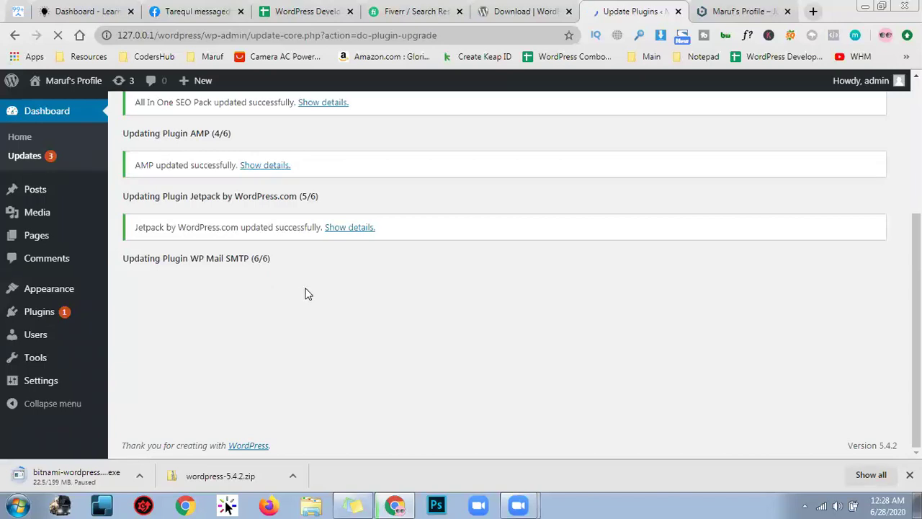
scroll(273, 310, up, 2)
scroll(284, 315, down, 2)
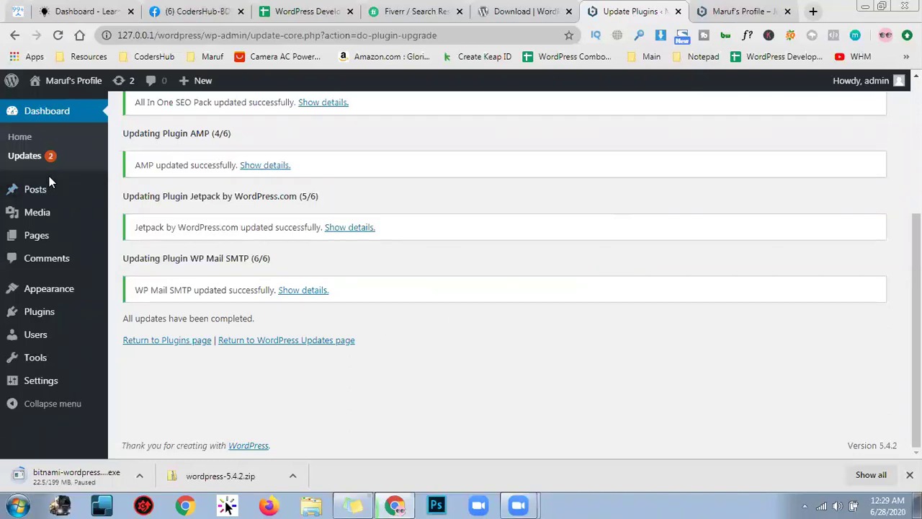
Open Posts > All Posts, showing the single published Hello world! post
mouse_move(56, 197)
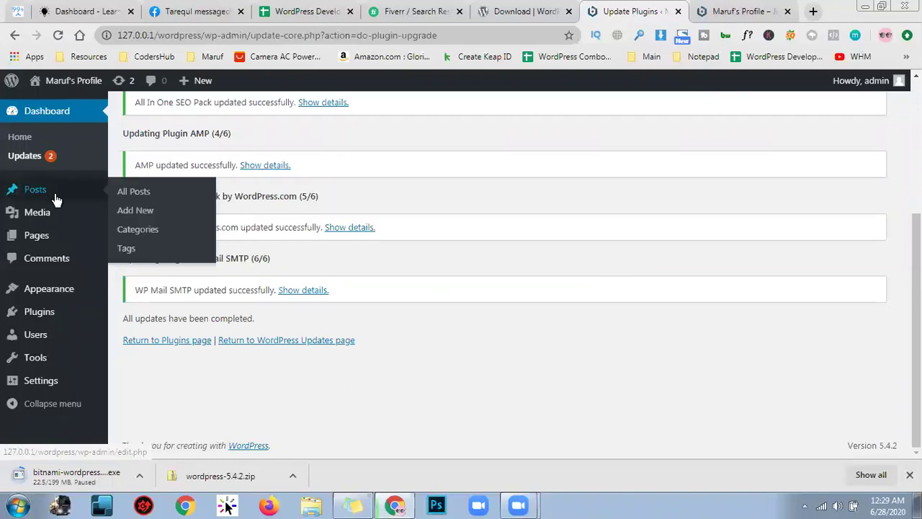
click(142, 200)
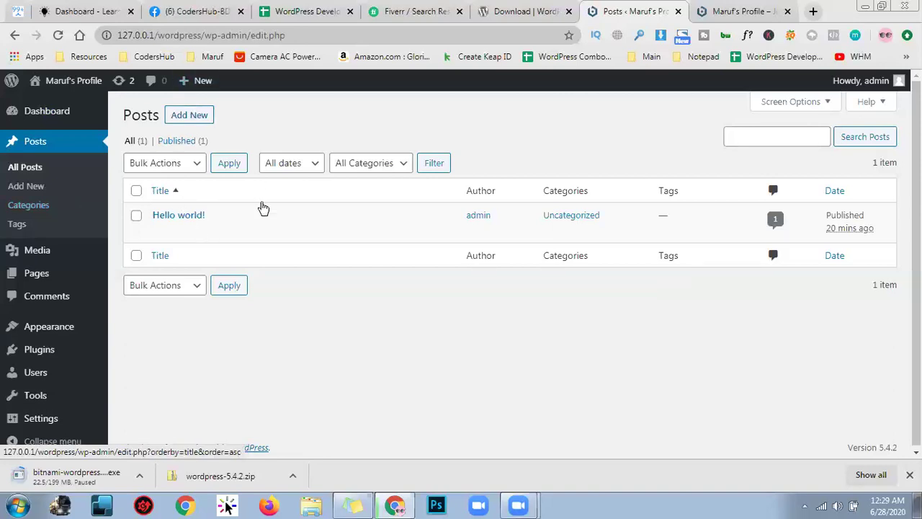
click(720, 10)
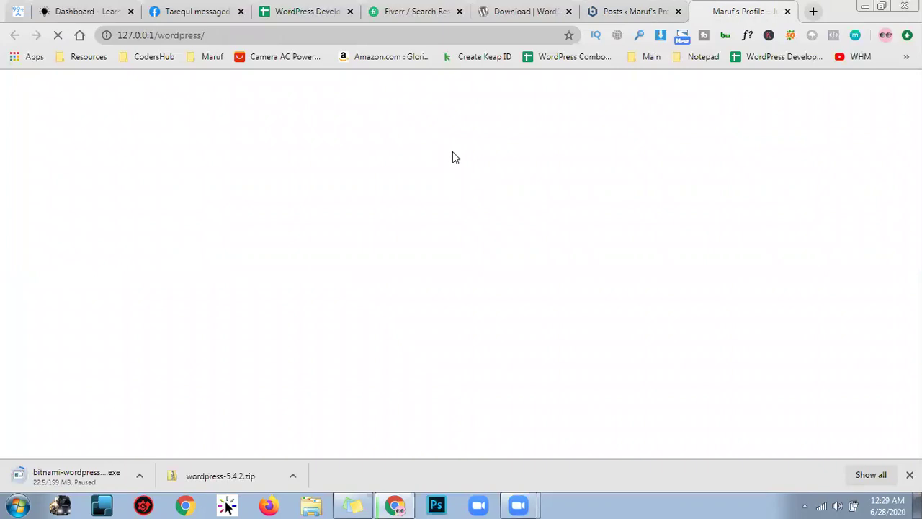
View the Hello world! post's Welcome paragraph on the front end, then return to the admin posts list
scroll(410, 197, up, 4)
scroll(409, 202, up, 3)
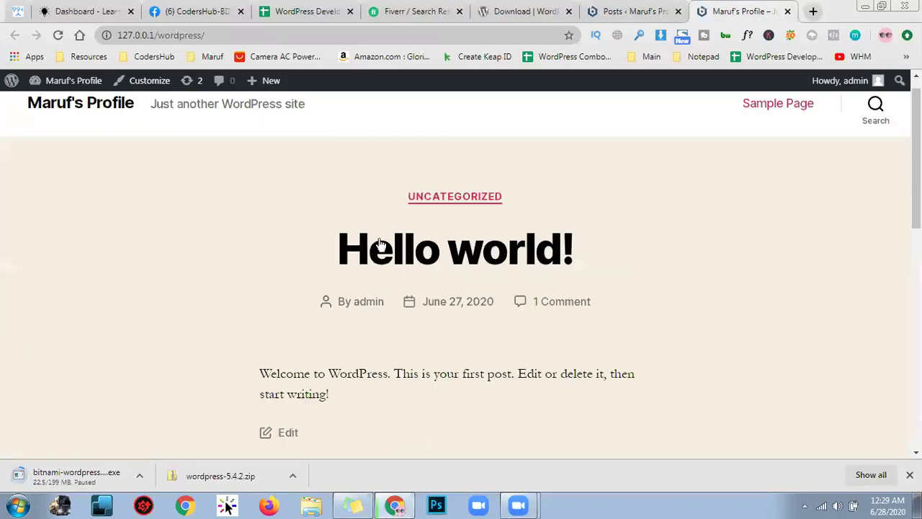
drag(280, 379, 347, 382)
triple_click(503, 381)
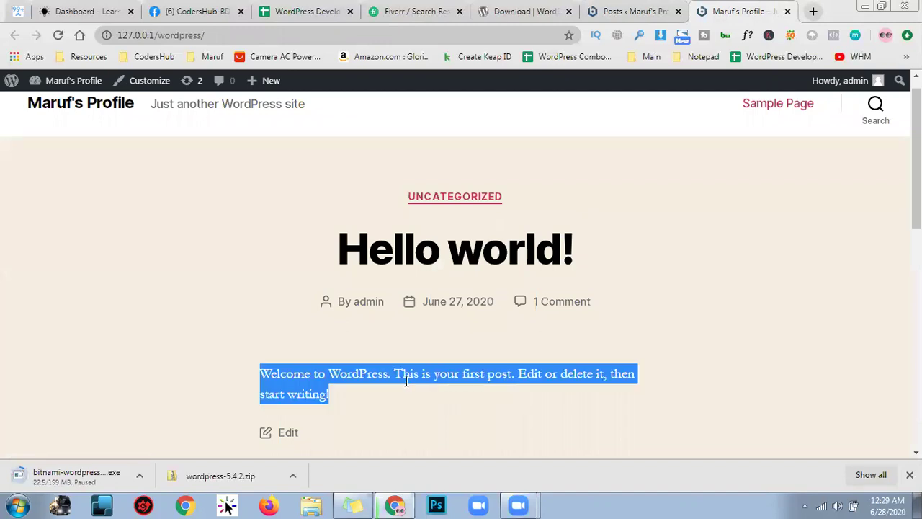
click(503, 380)
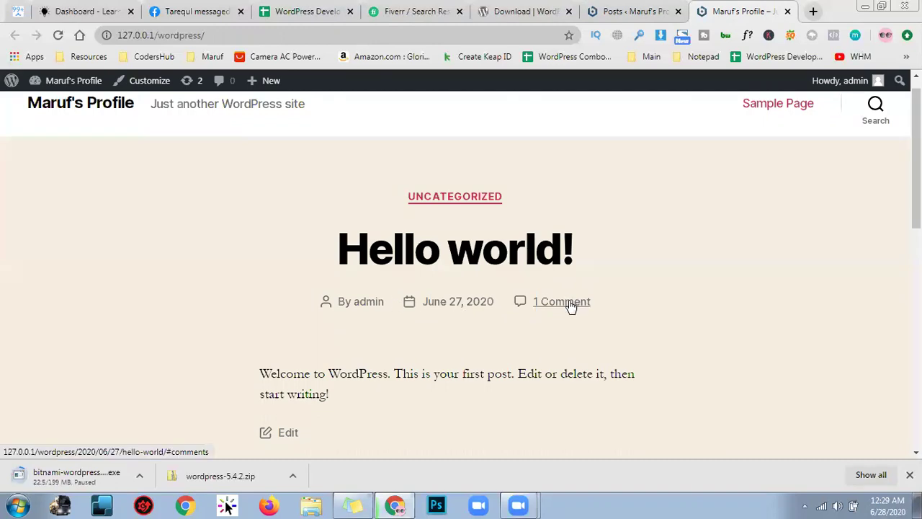
click(649, 11)
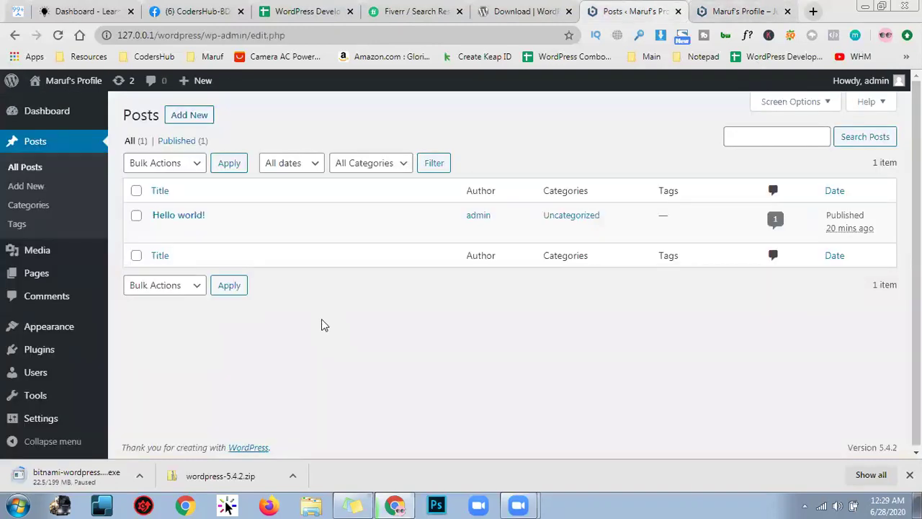
click(757, 9)
click(604, 9)
Start a new post and step through the Block Editor welcome guide to Get started
click(201, 118)
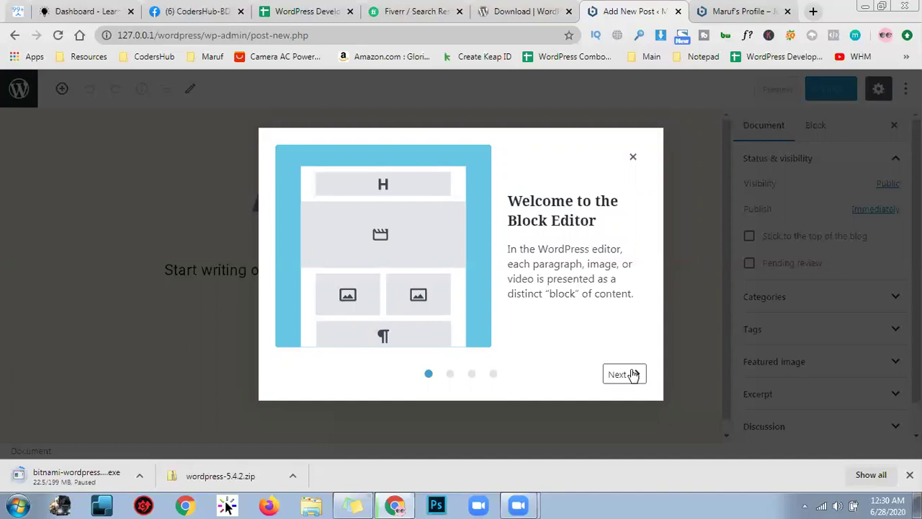
click(633, 374)
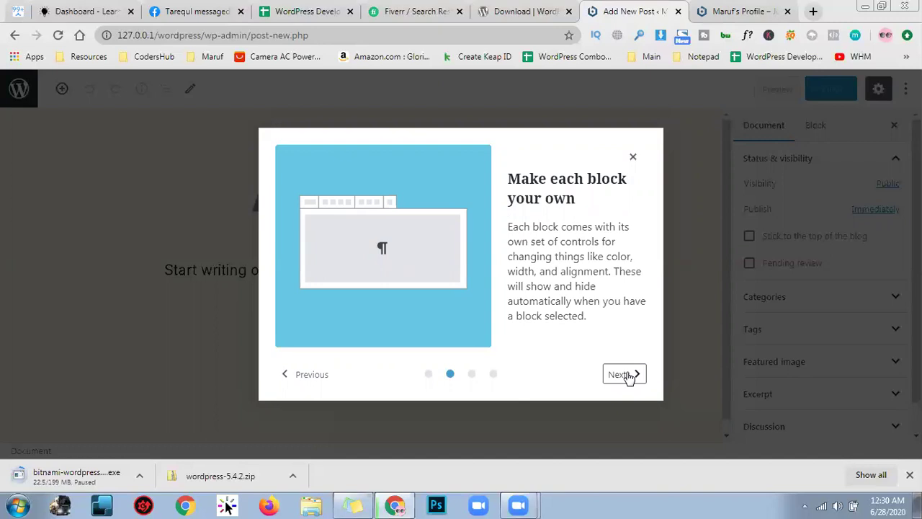
click(624, 374)
click(624, 374)
click(624, 373)
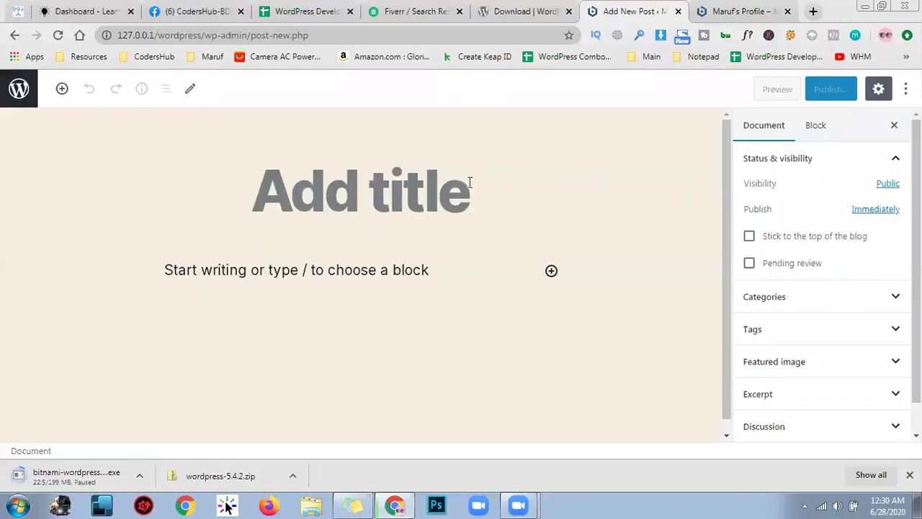
Title the draft 'My First Post', focus the empty paragraph, and open a new browser tab
click(447, 201)
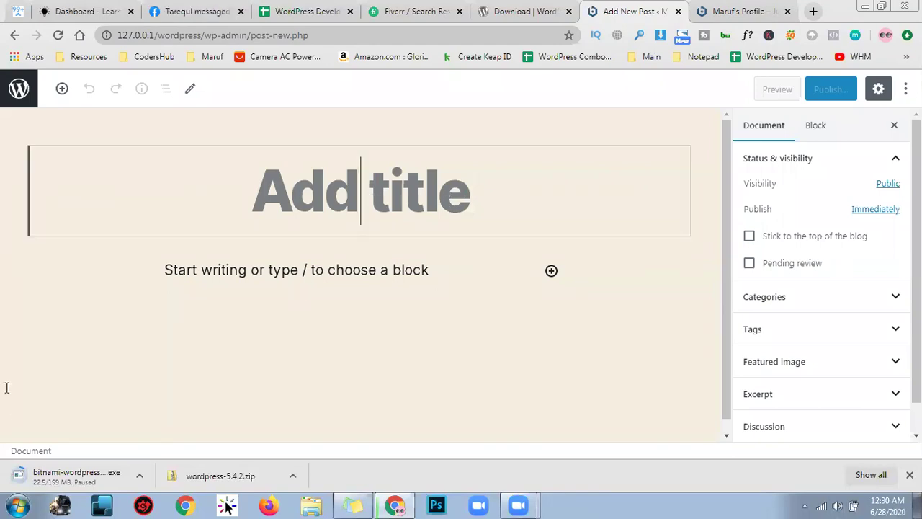
text(My First Postr)
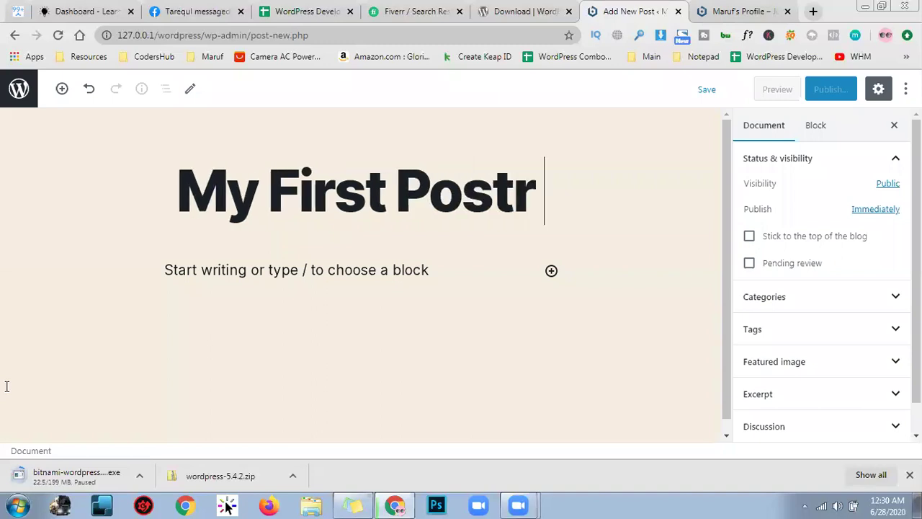
key(BackSpace)
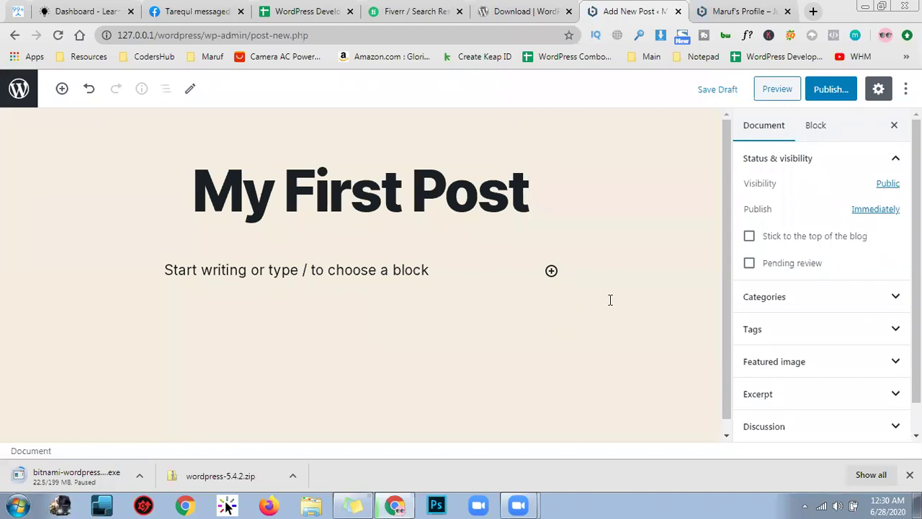
click(345, 272)
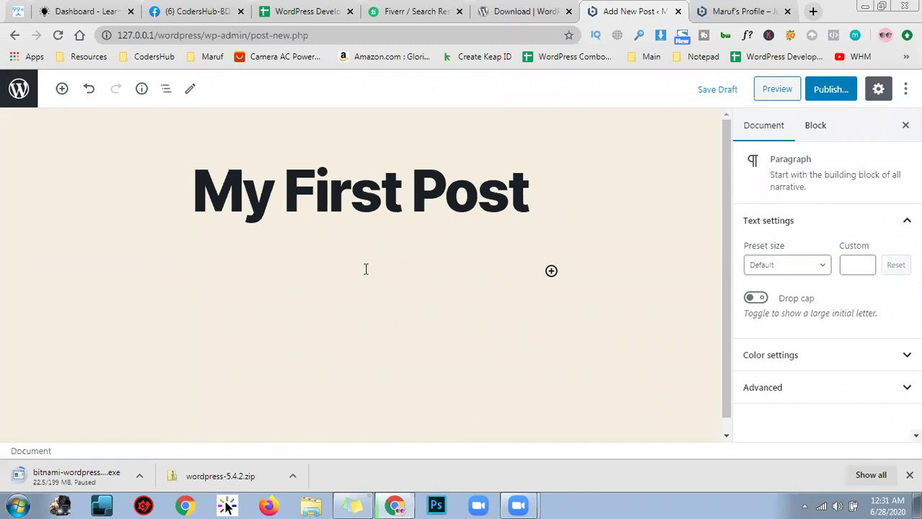
click(814, 9)
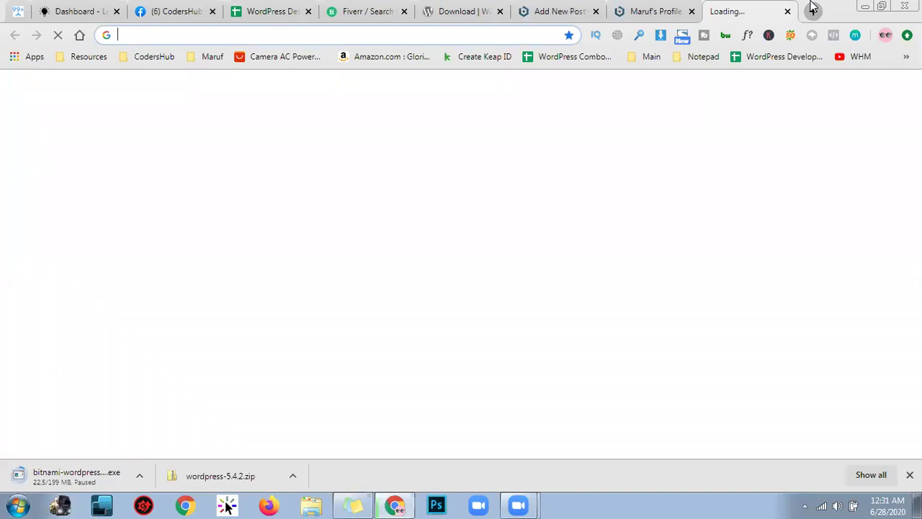
Load lipsum.com and scroll down to the paragraph generator and back up
text(lip)
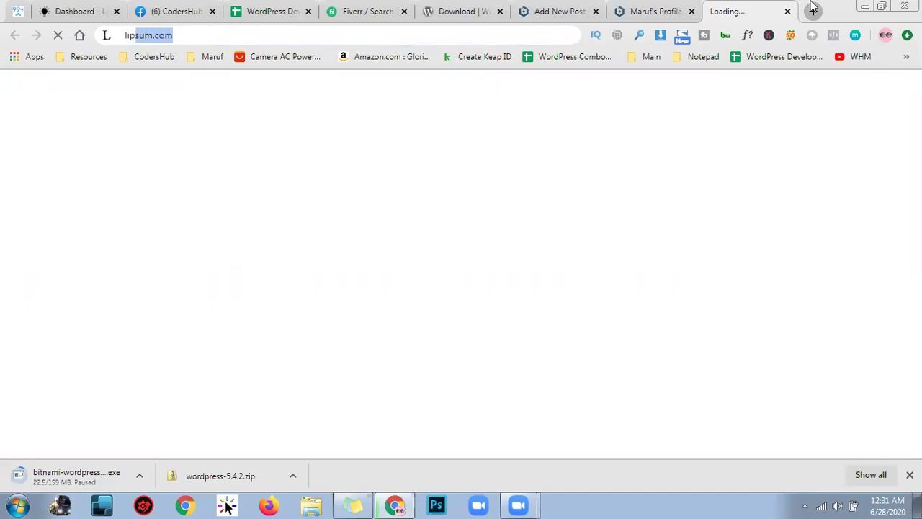
key(Return)
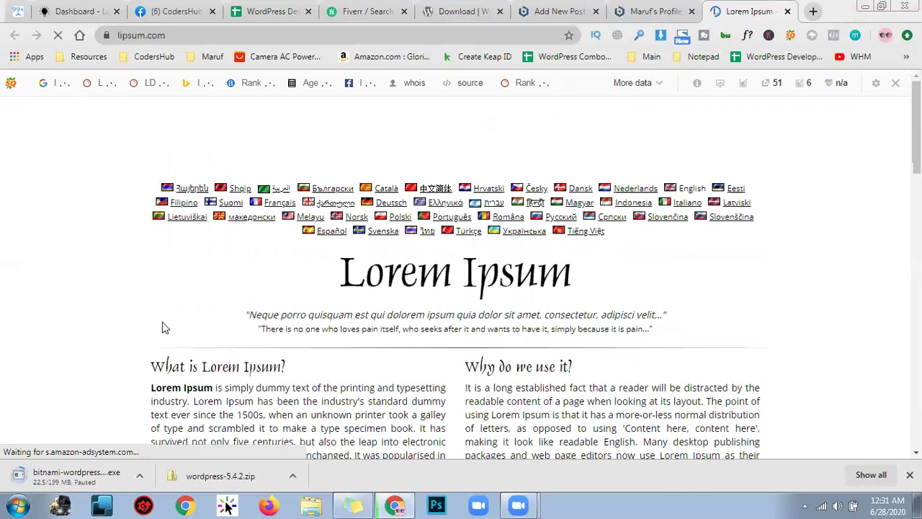
scroll(163, 326, down, 2)
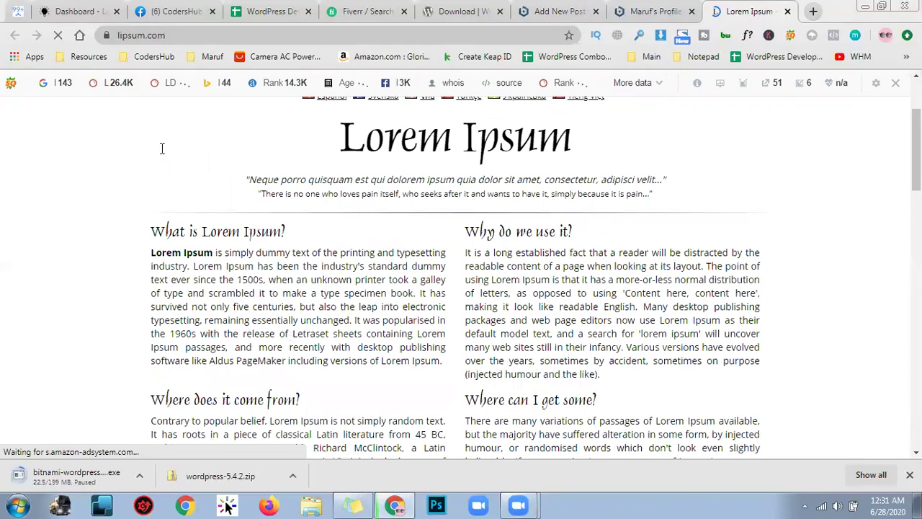
scroll(238, 274, down, 3)
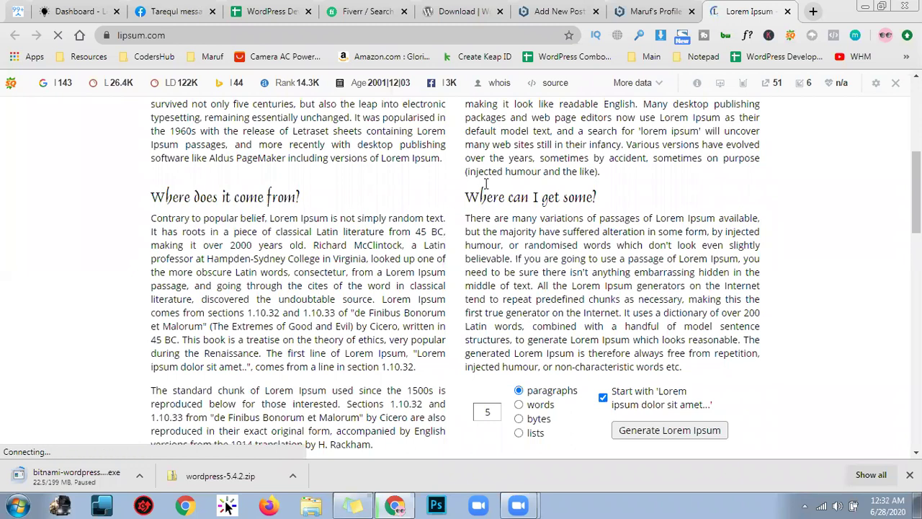
scroll(497, 243, up, 4)
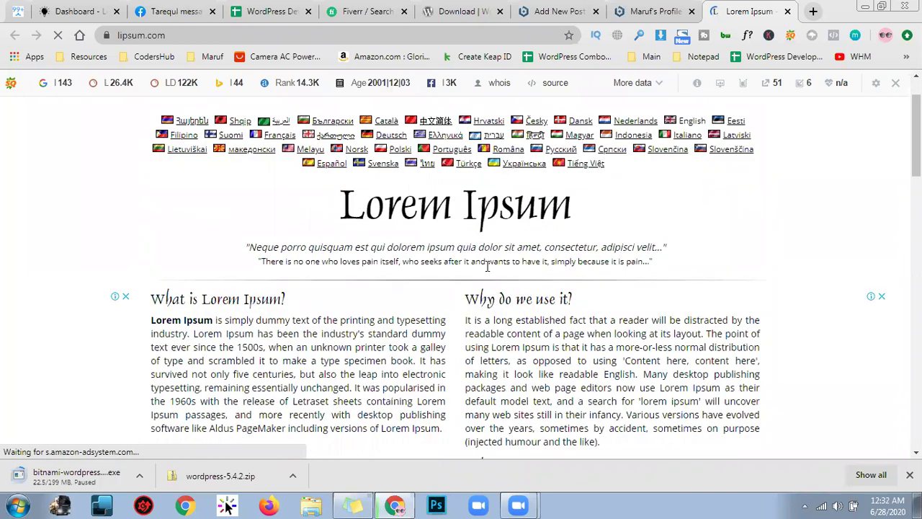
Select the 'What is Lorem Ipsum?' heading and parts of its first paragraph
drag(299, 299, 152, 274)
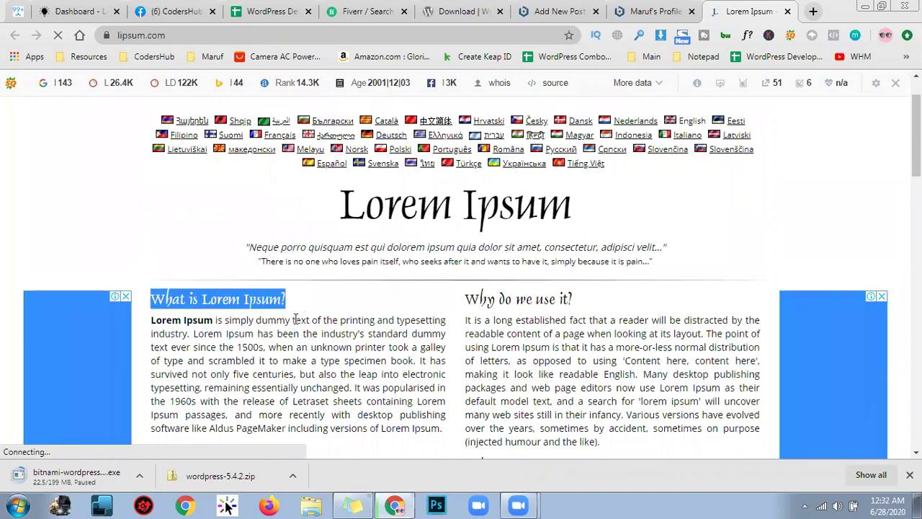
click(442, 365)
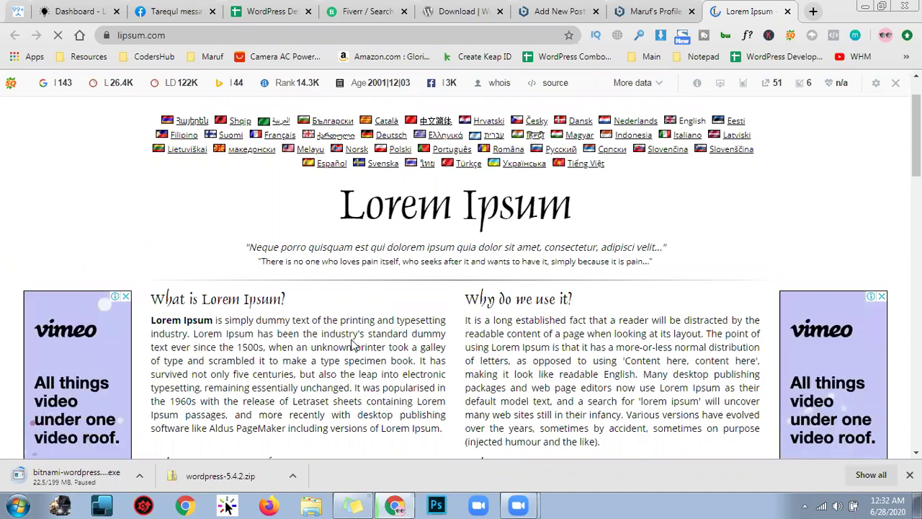
double_click(281, 346)
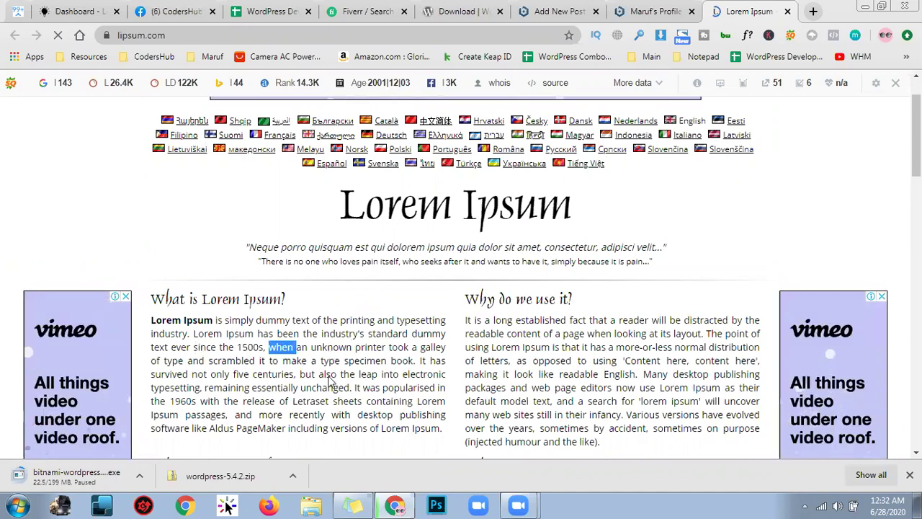
triple_click(348, 373)
double_click(348, 373)
click(455, 355)
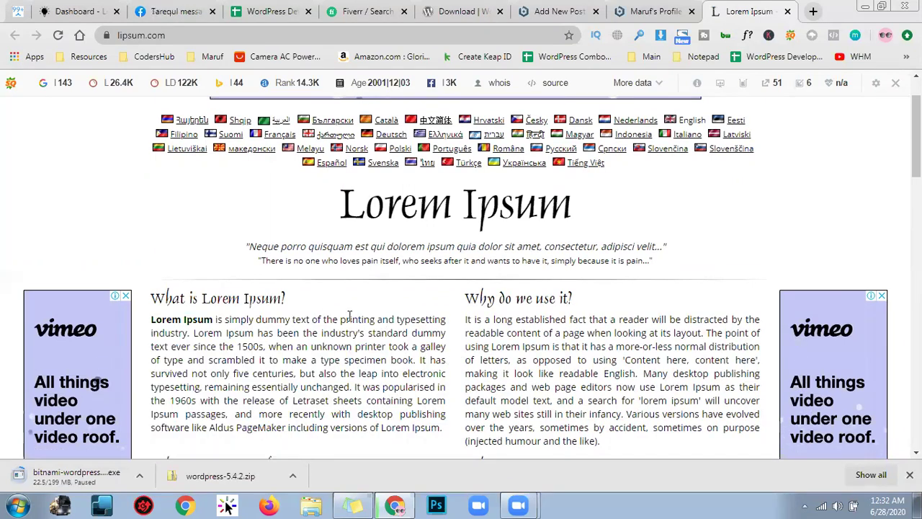
scroll(410, 319, down, 1)
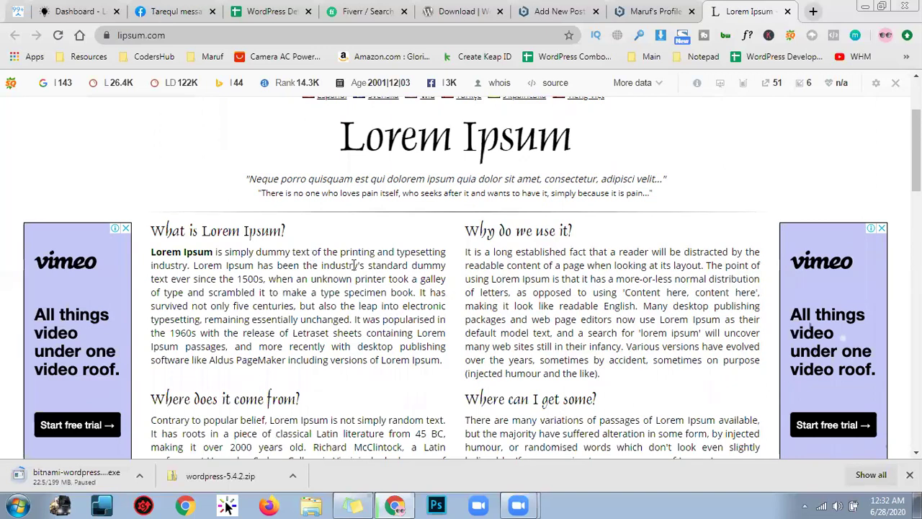
click(686, 7)
Back in the My First Post editor, type 'This' into the first paragraph block
click(580, 8)
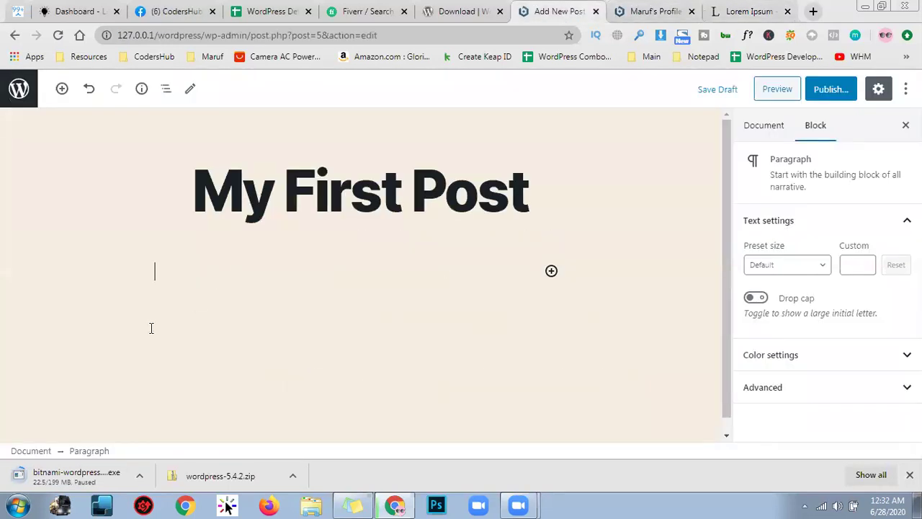
text(This)
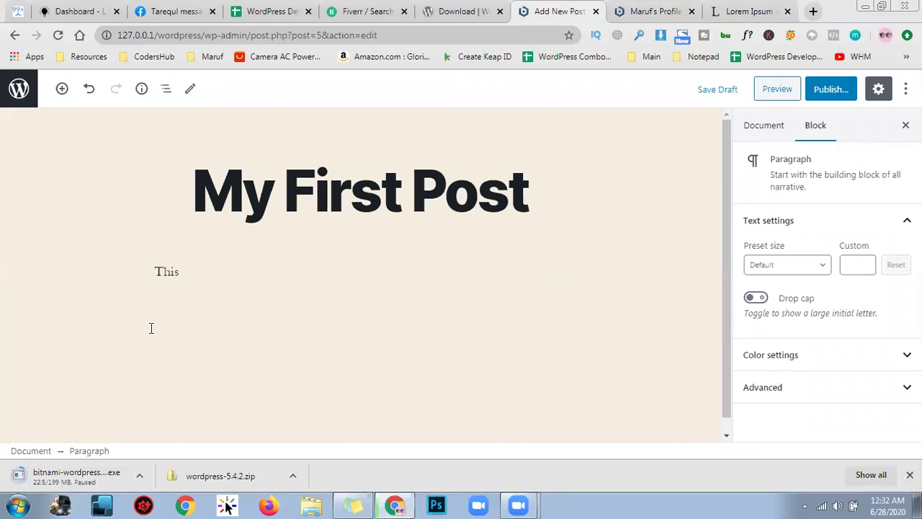
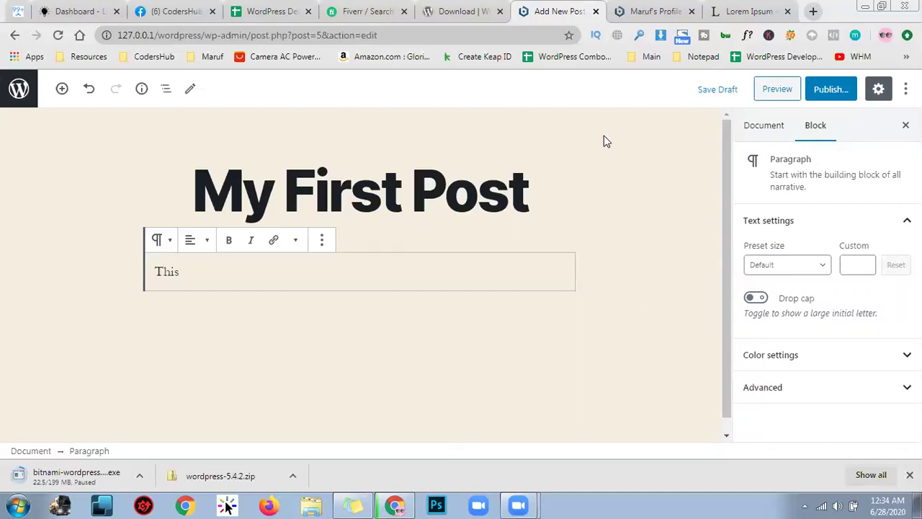
Replace the first paragraph with '1: Home:', add an empty paragraph below, and go to the Lorem Ipsum page
key(ctrl+a)
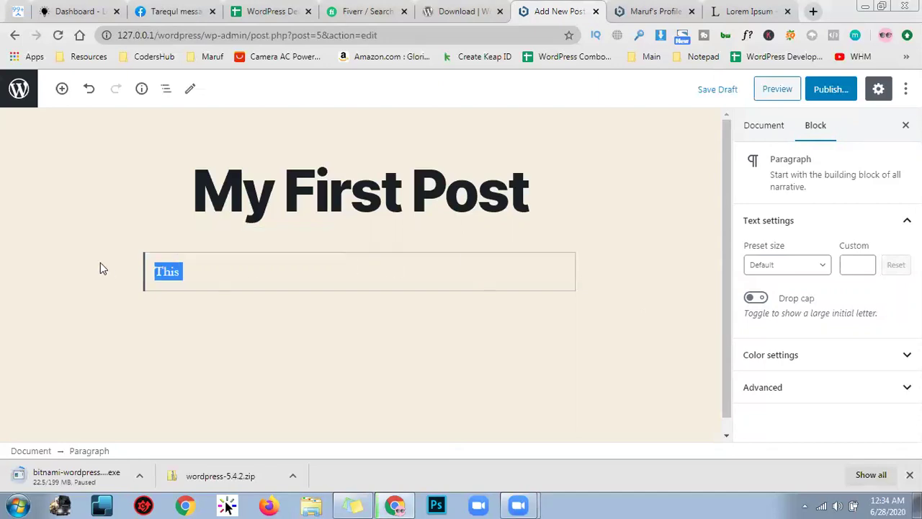
text(1:)
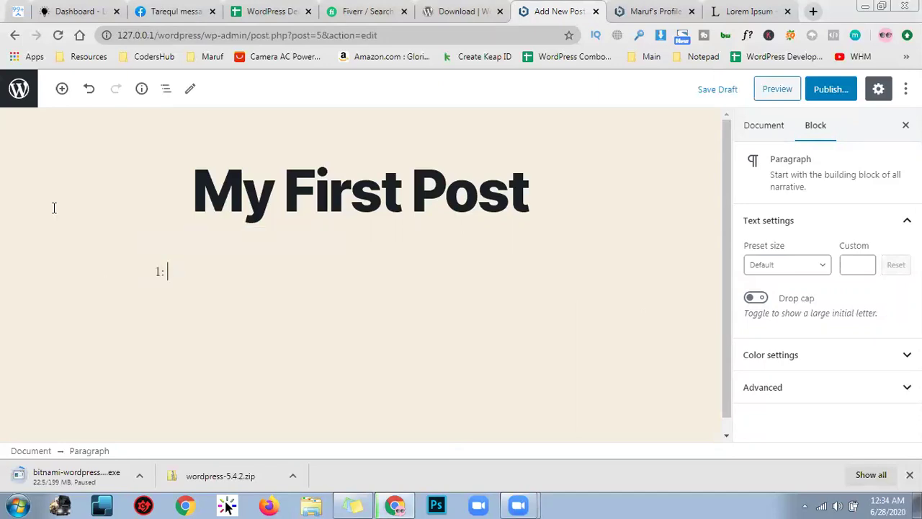
text( Hiom)
key(BackSpace)
key(BackSpace)
key(BackSpace)
text(ome:)
key(Return)
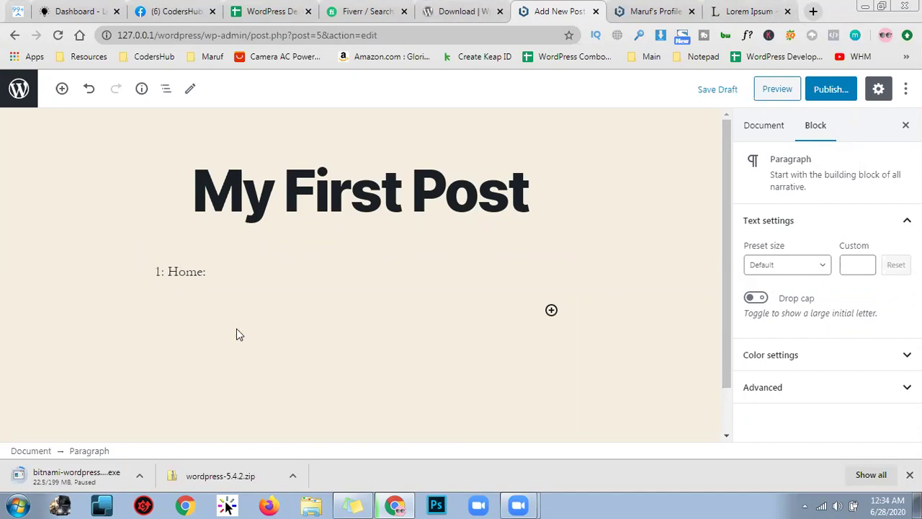
click(652, 10)
click(735, 8)
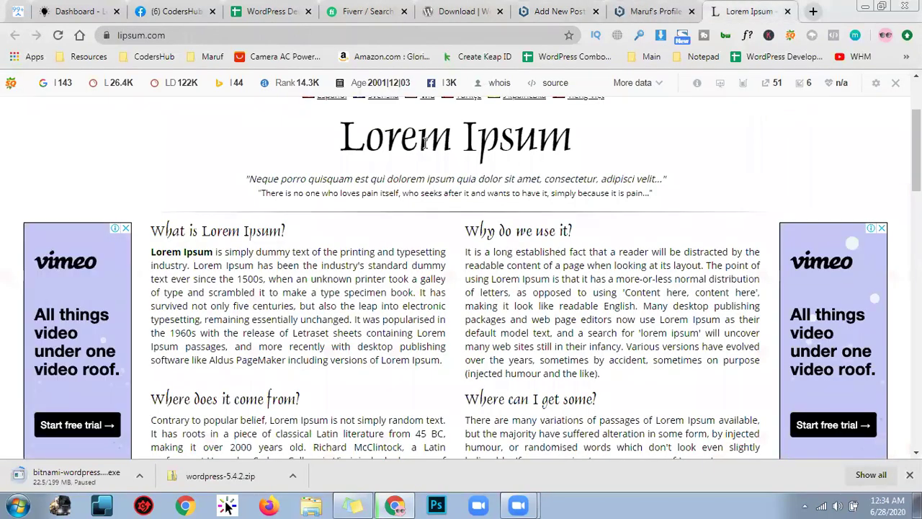
Select the lipsum.com title and the 'What is Lorem Ipsum?' and 'Why do we use it?' passages, then go to the site's front page
double_click(346, 138)
shift+click(624, 144)
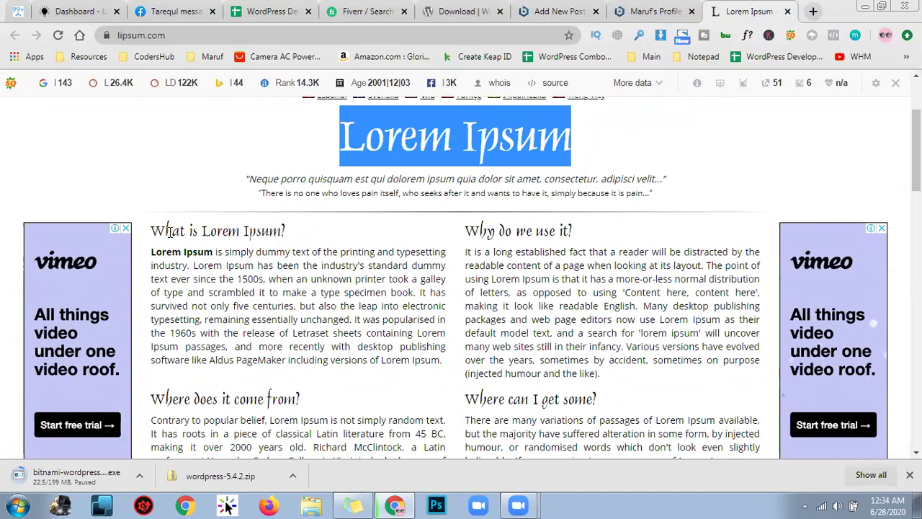
drag(171, 231, 395, 346)
drag(466, 230, 575, 311)
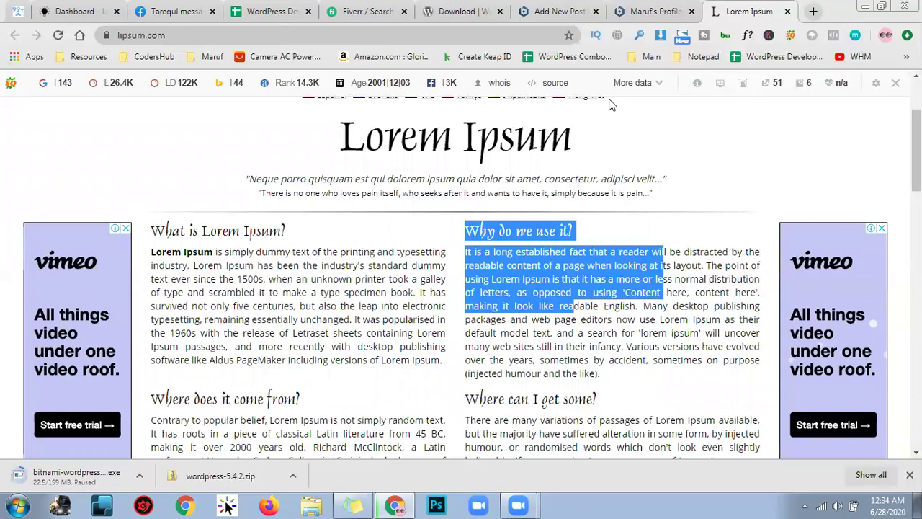
click(652, 7)
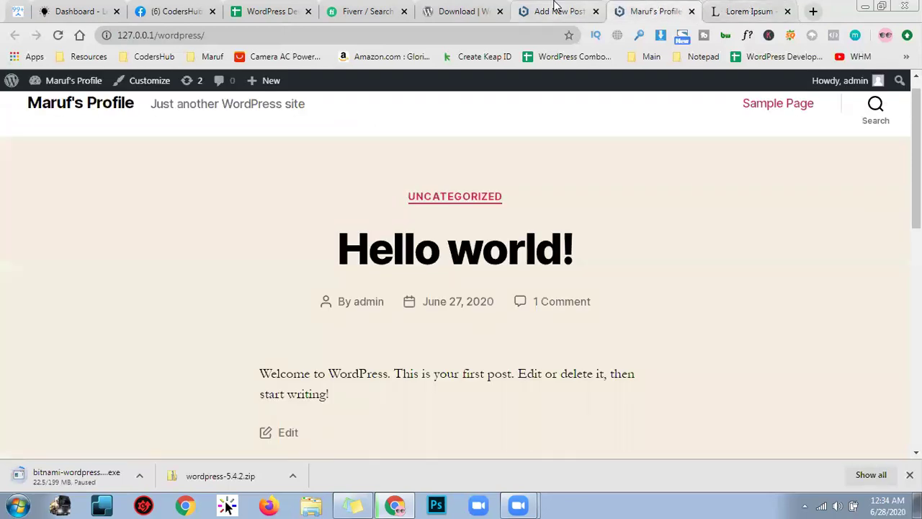
Return to the post editor and close the Lorem Ipsum page
click(556, 9)
click(223, 281)
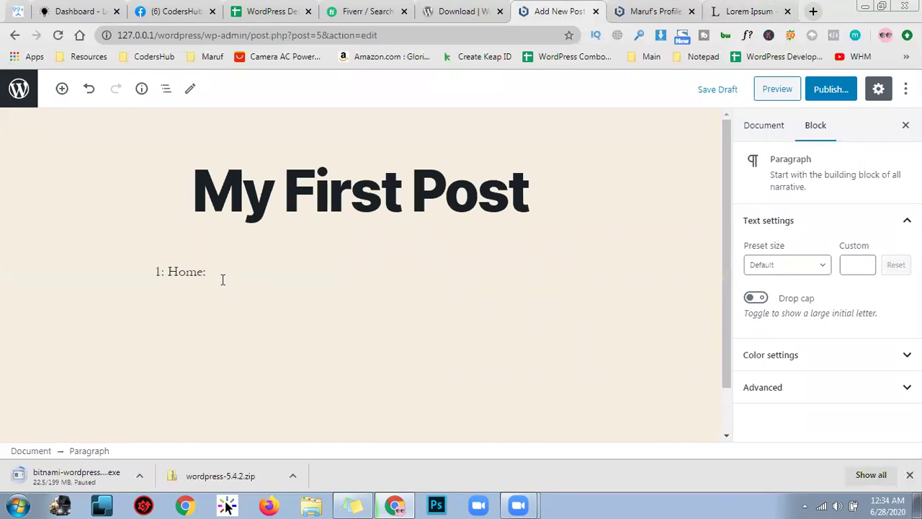
click(787, 11)
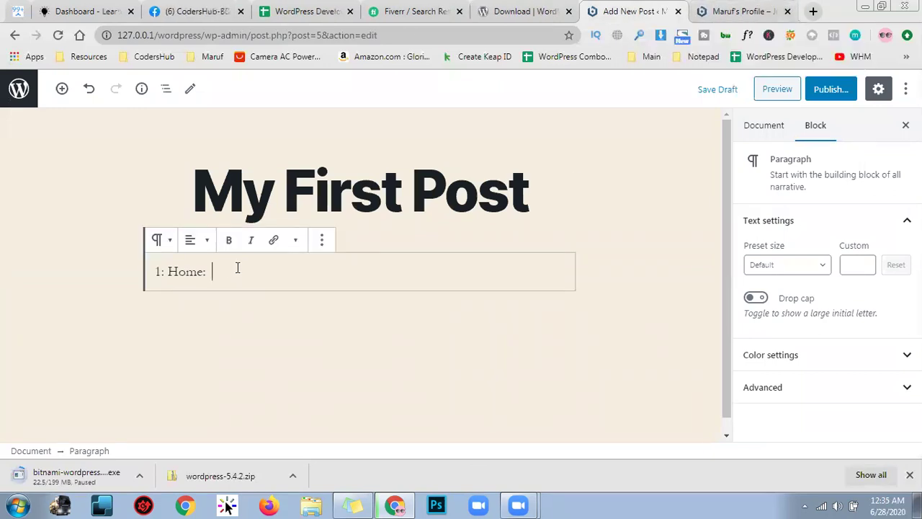
Replace '1: Home:' with 'Hello, This is my first post after installing the wordpress cms.'
drag(211, 272, 149, 281)
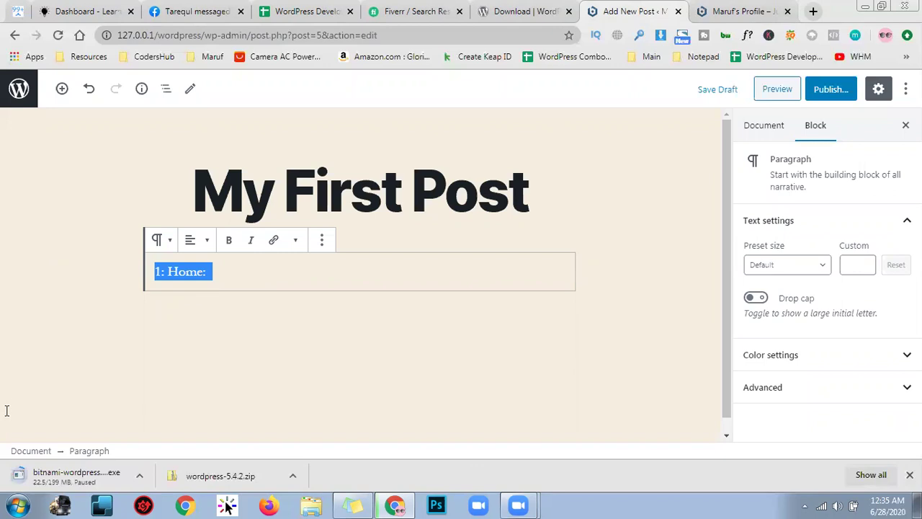
text(hello)
key(BackSpace)
key(BackSpace)
key(BackSpace)
key(BackSpace)
key(BackSpace)
text(H)
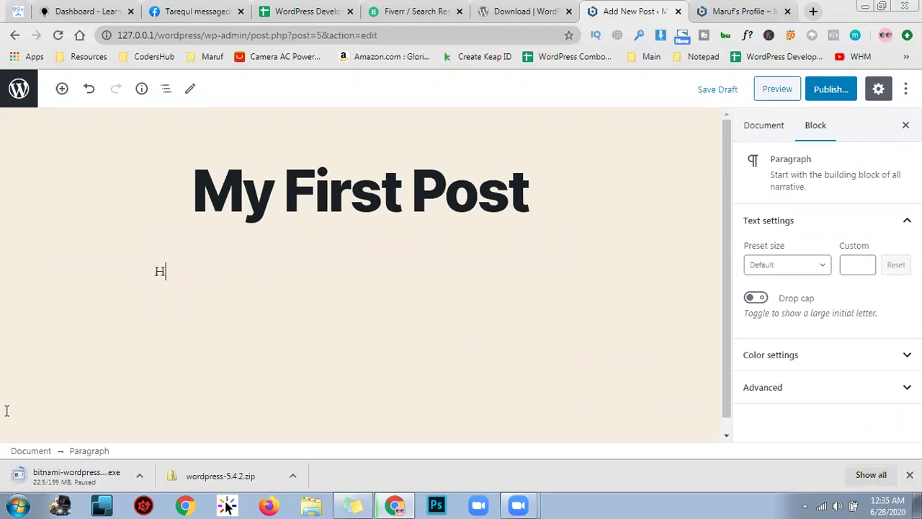
text(ello, This is my first post after installing the wordpress cms.)
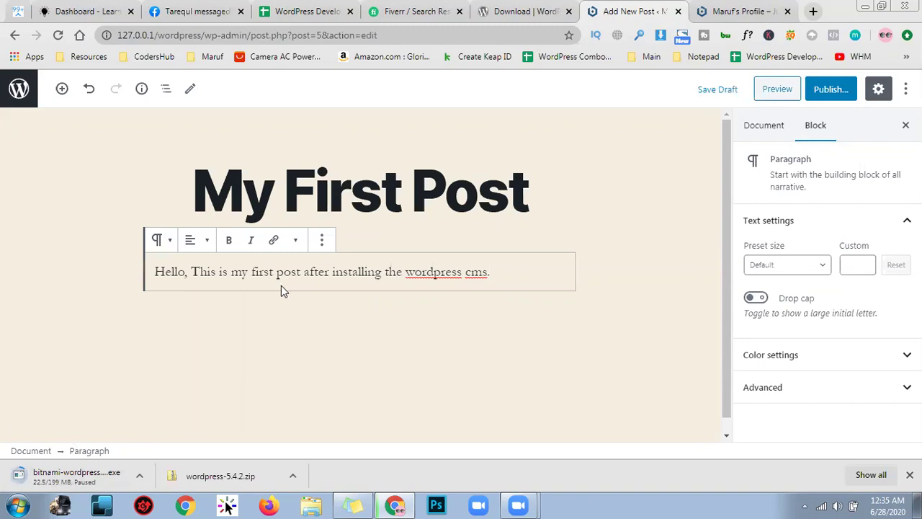
triple_click(304, 278)
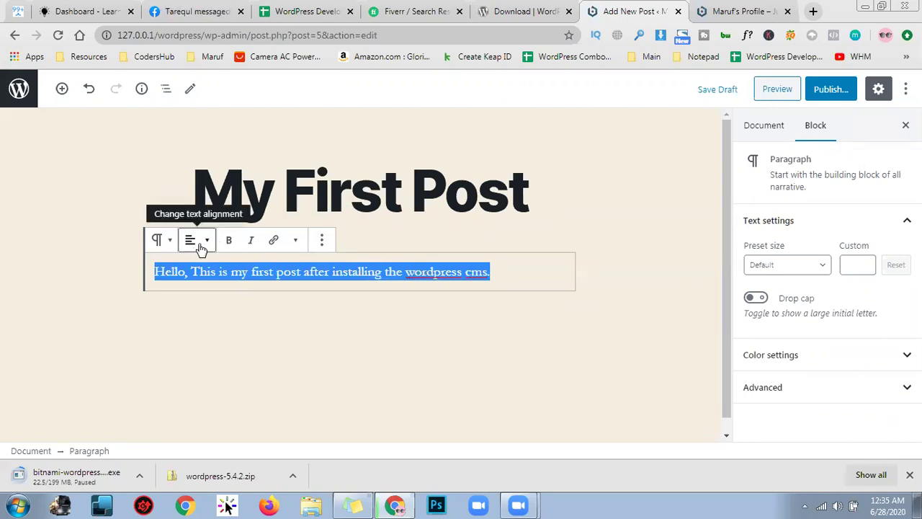
click(202, 248)
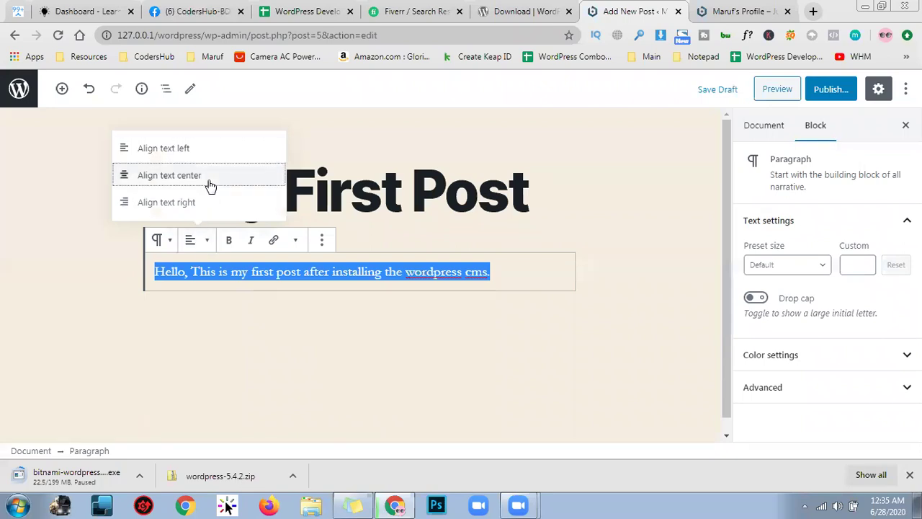
click(209, 181)
click(205, 241)
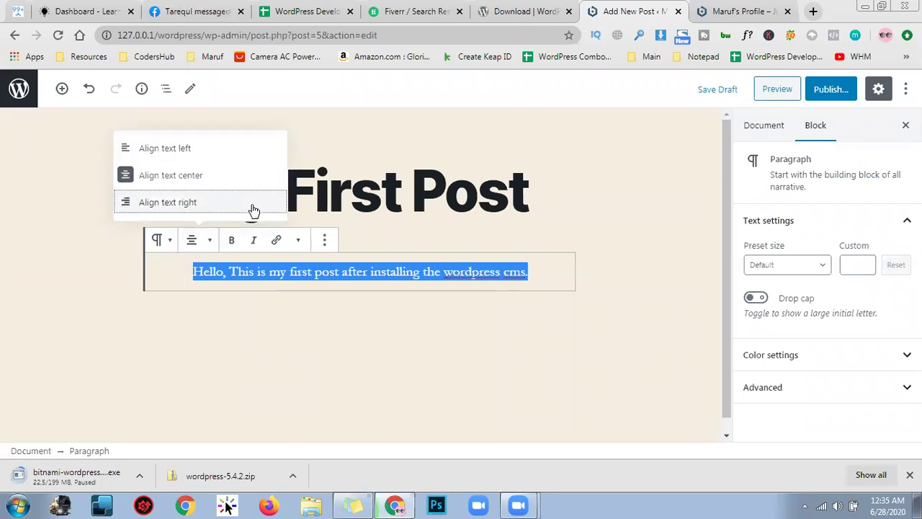
click(245, 204)
click(208, 244)
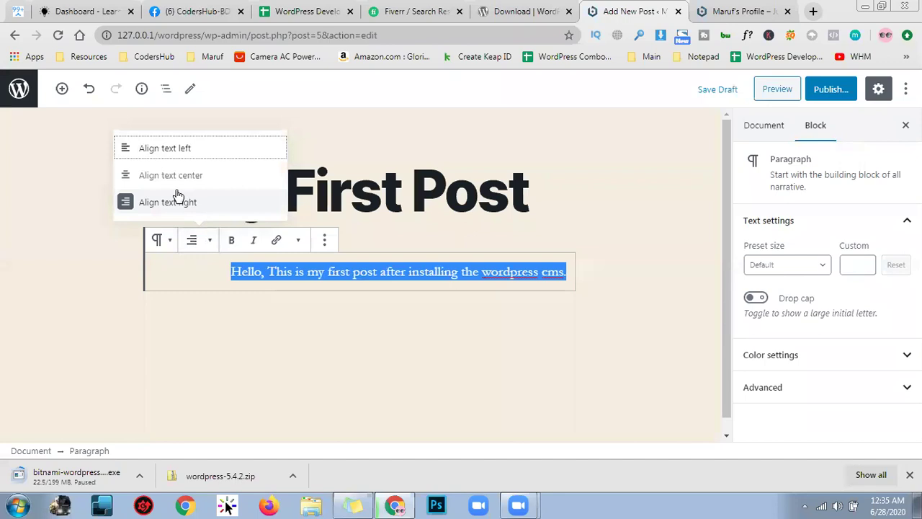
click(148, 148)
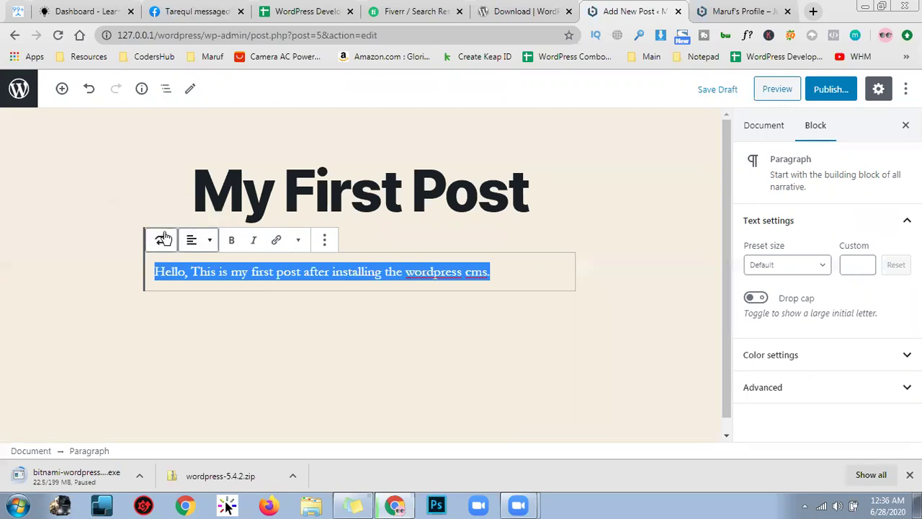
click(163, 241)
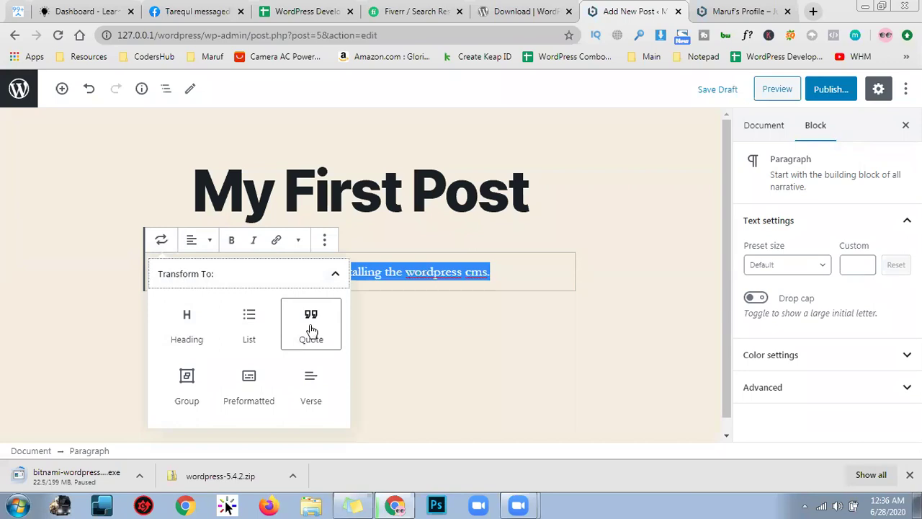
click(187, 323)
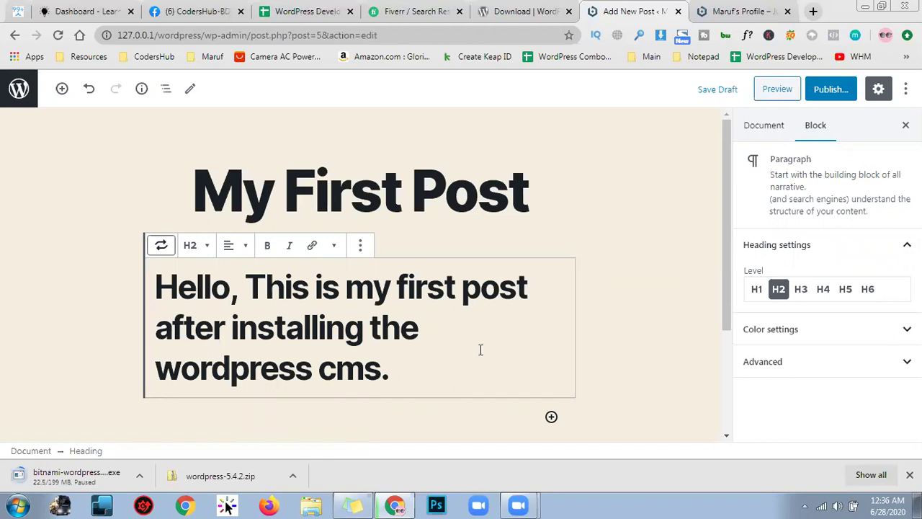
click(191, 247)
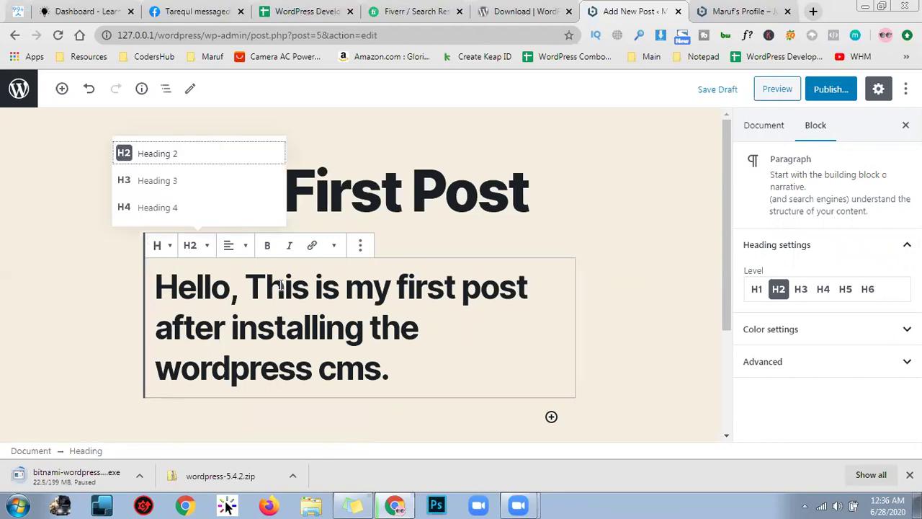
click(200, 189)
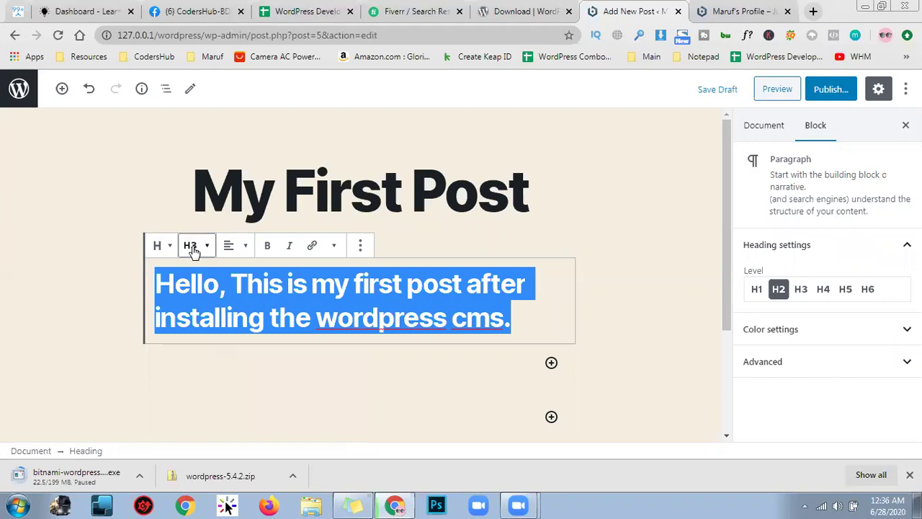
click(193, 249)
click(179, 213)
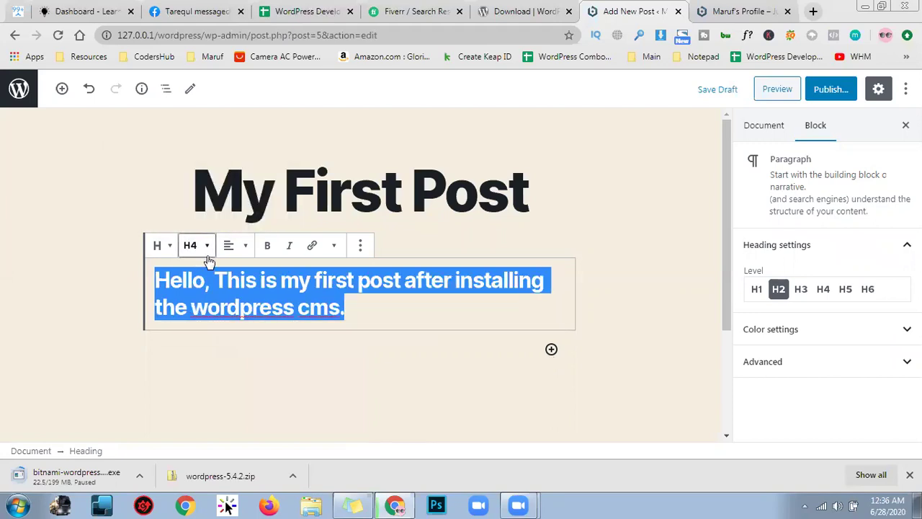
click(201, 250)
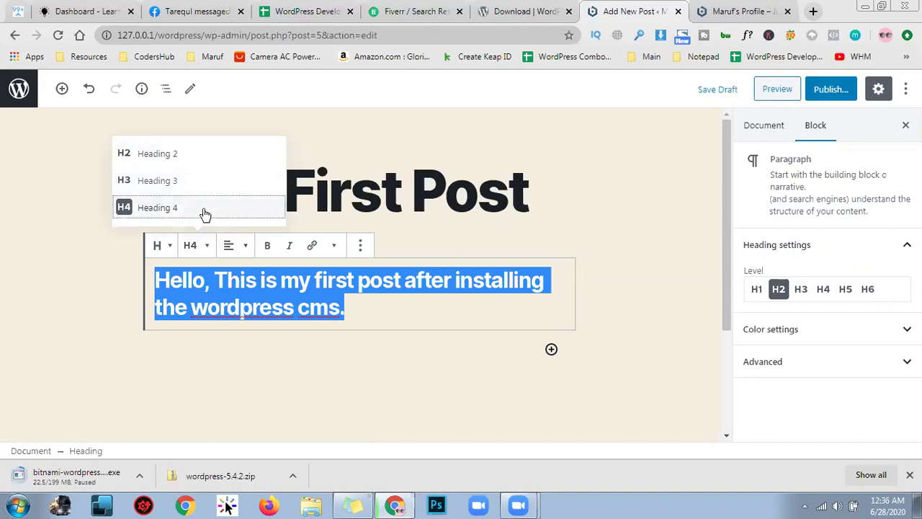
click(204, 213)
click(196, 245)
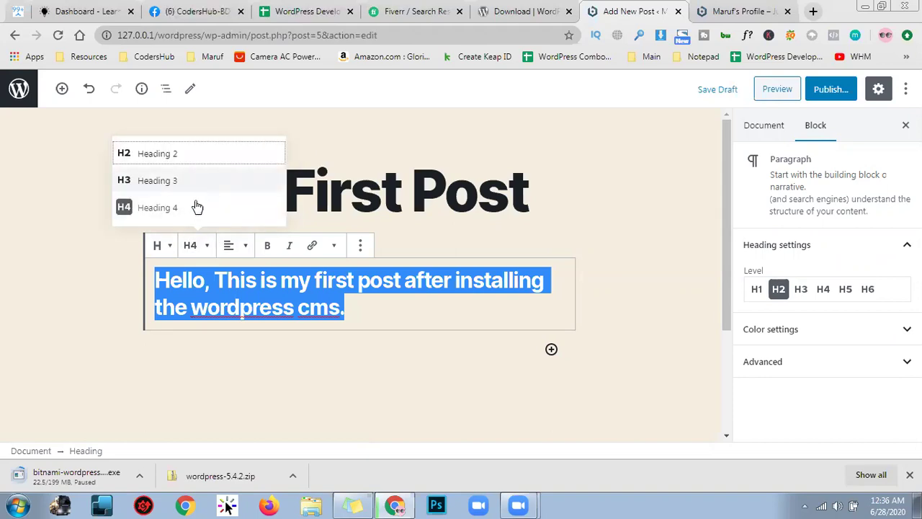
click(196, 208)
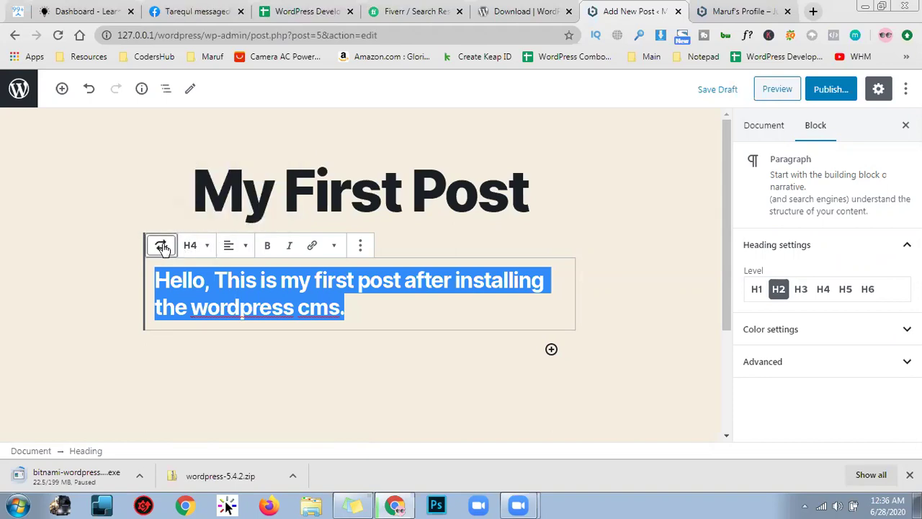
click(162, 246)
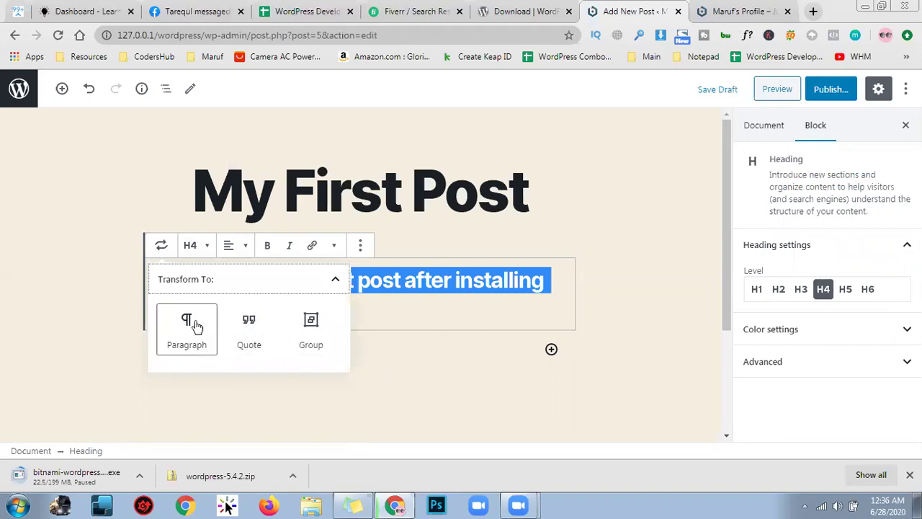
click(195, 326)
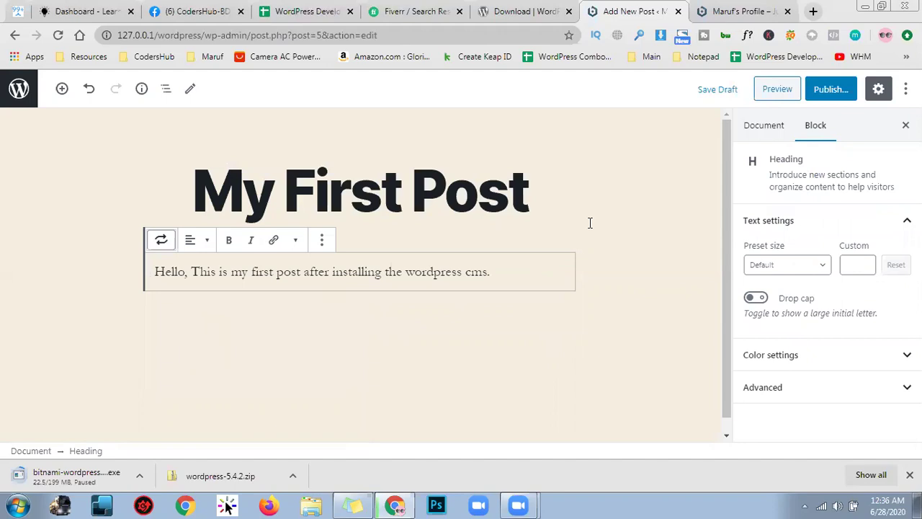
triple_click(363, 271)
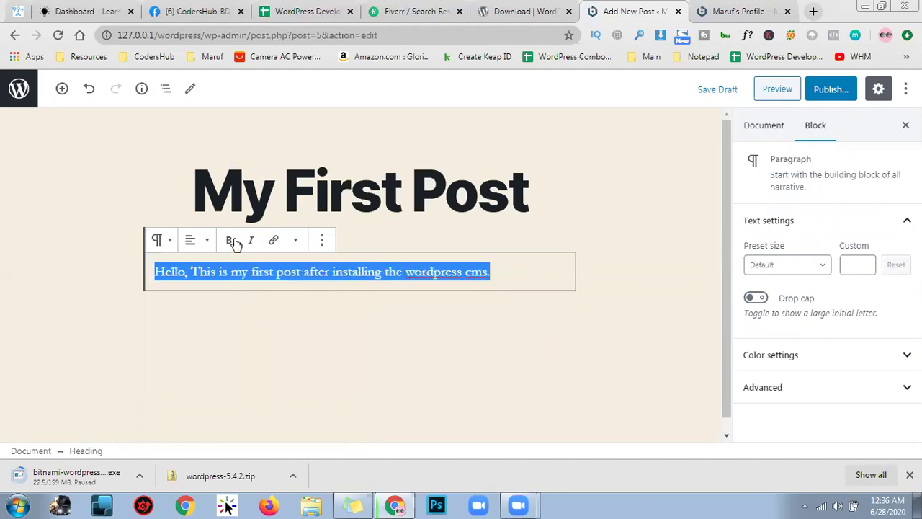
Convert the greeting paragraph into a heading, trying levels H5 and H6 before leaving it at H6
click(158, 240)
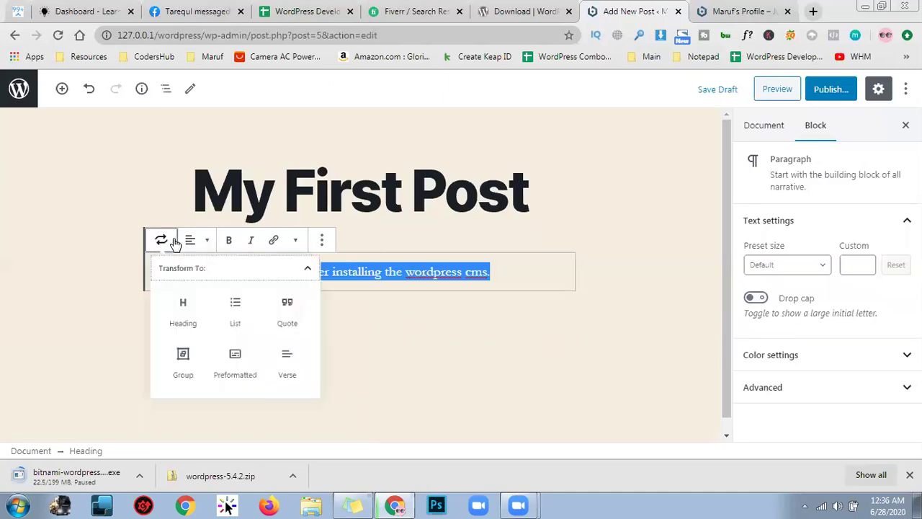
click(189, 324)
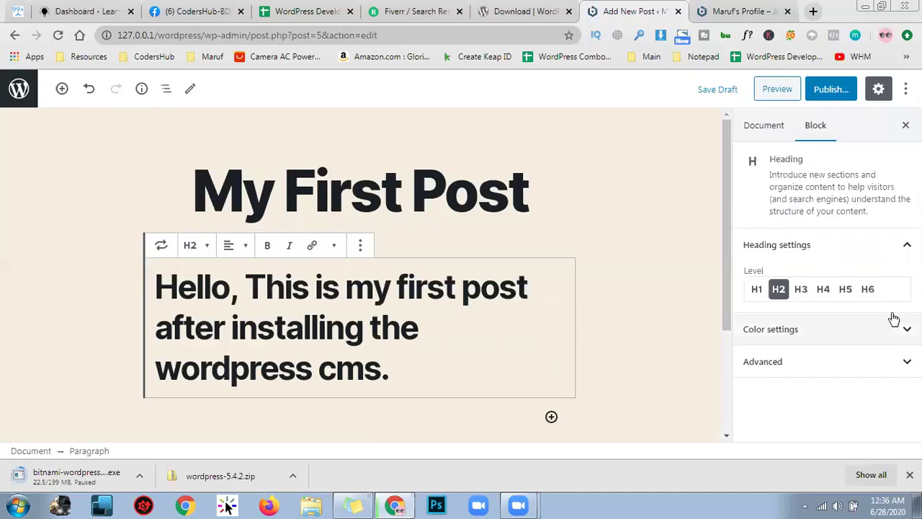
click(846, 289)
click(867, 289)
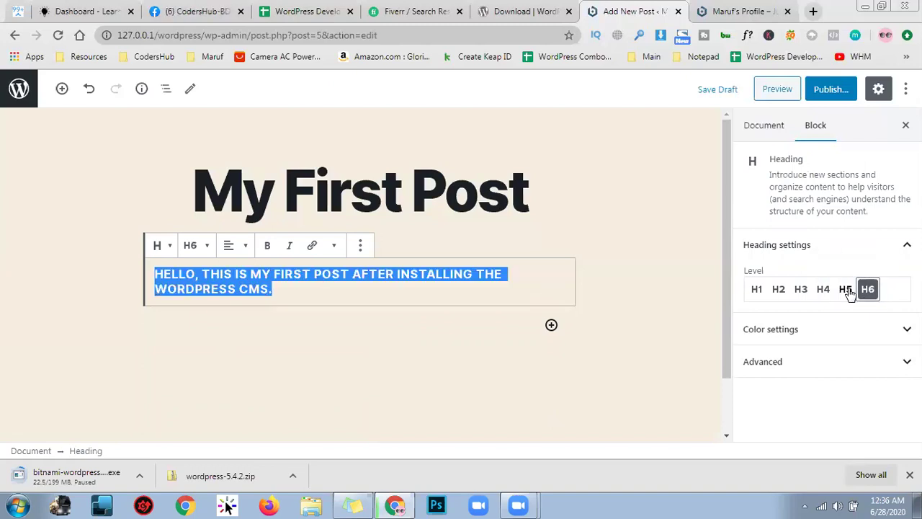
click(208, 244)
click(206, 244)
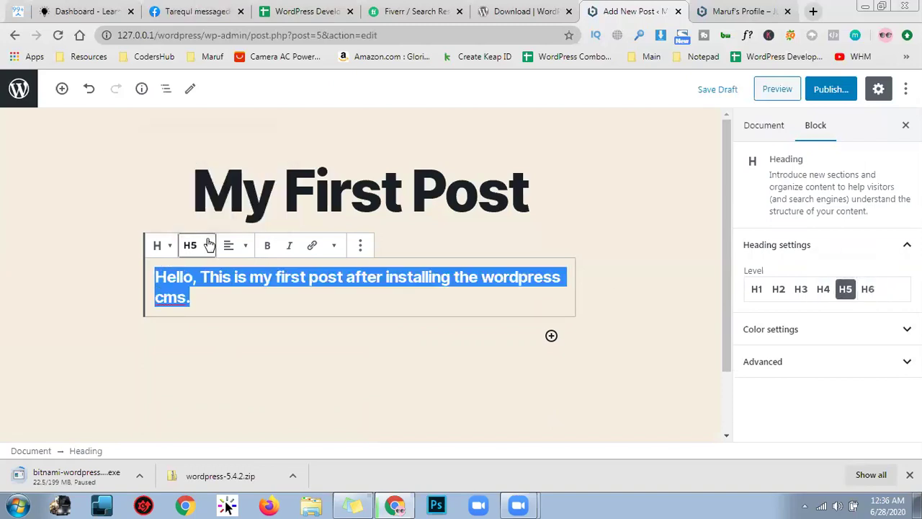
click(869, 289)
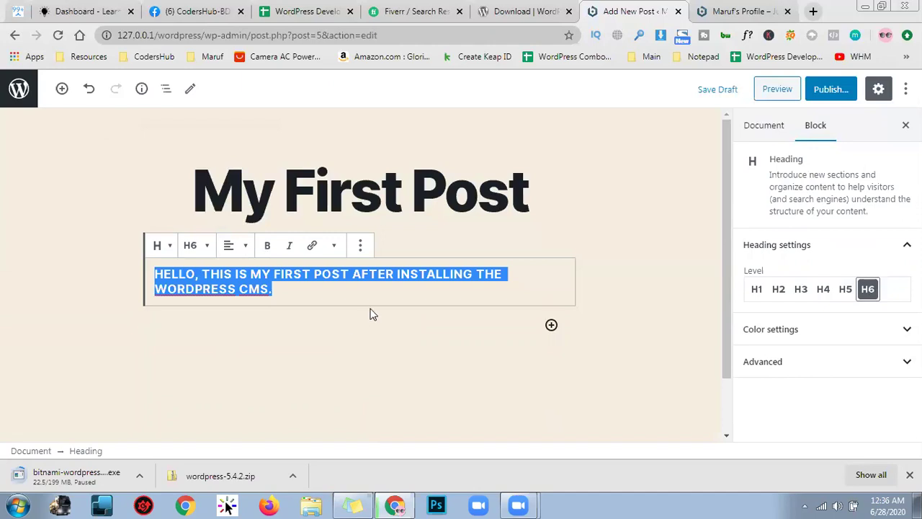
Select the heading text and transform it back into a Paragraph block
click(381, 288)
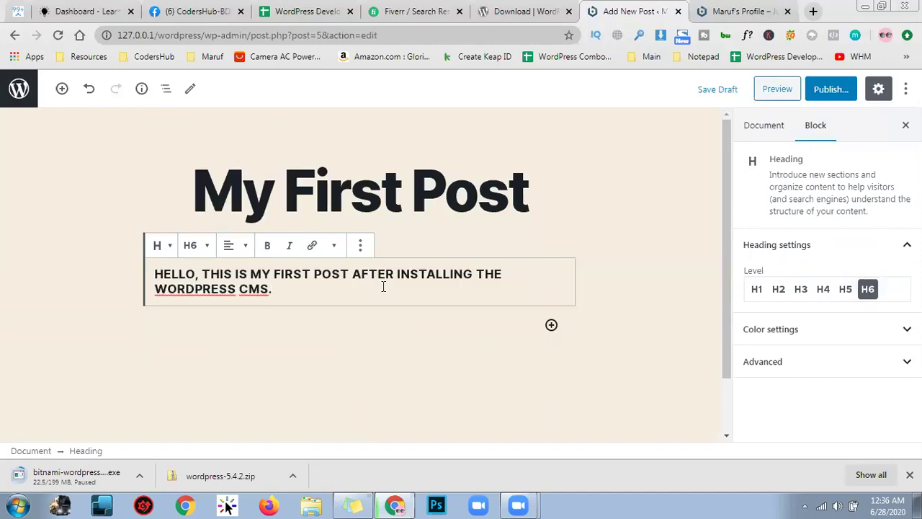
drag(286, 289, 127, 264)
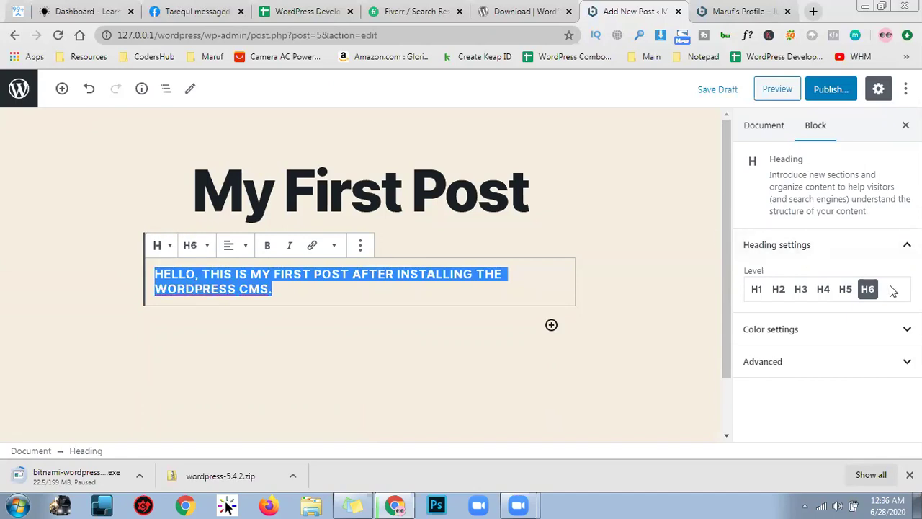
click(161, 245)
click(192, 339)
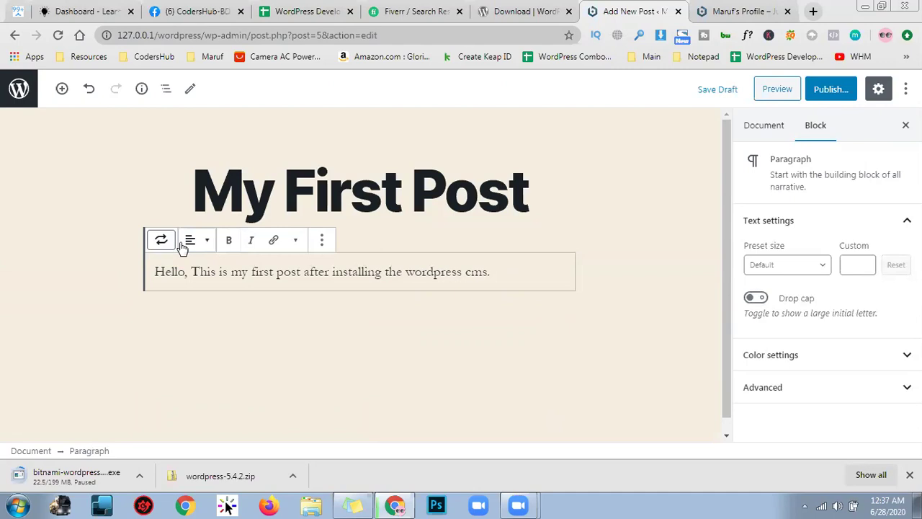
Copy the greeting sentence into a new block below the paragraph
click(533, 272)
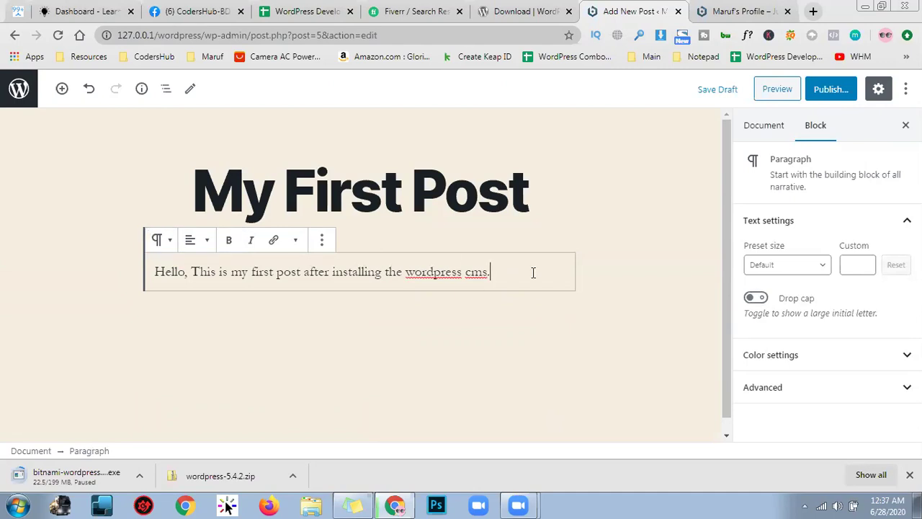
key(Escape)
triple_click(480, 271)
key(ctrl+c)
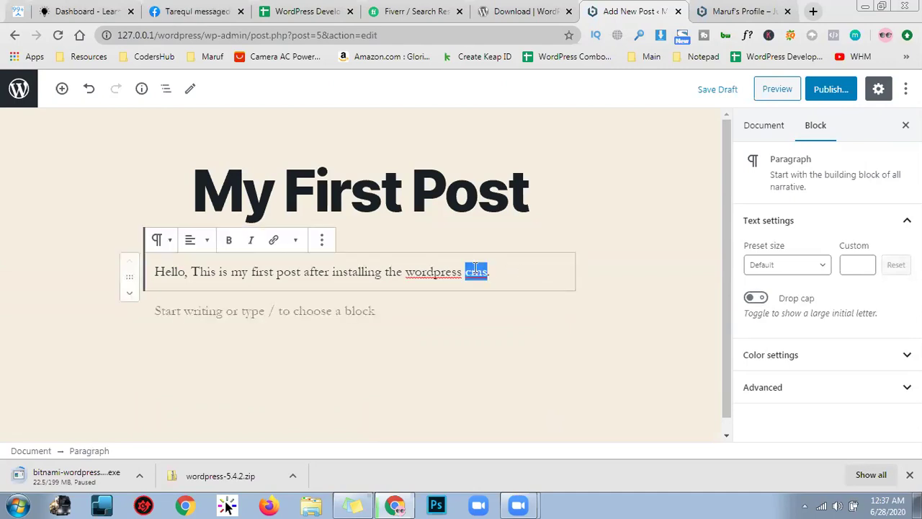
click(356, 311)
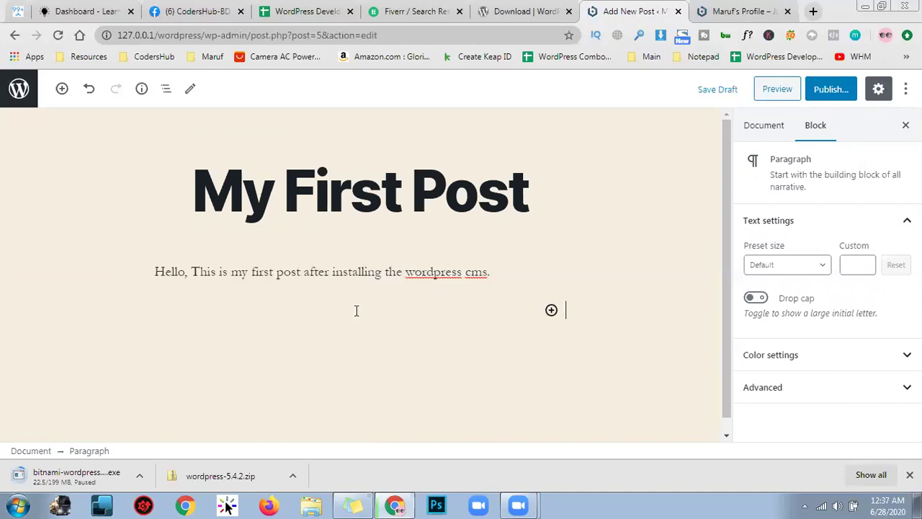
key(ctrl+v)
Transform the copied block into a Quote and add the author's name as its citation
click(161, 280)
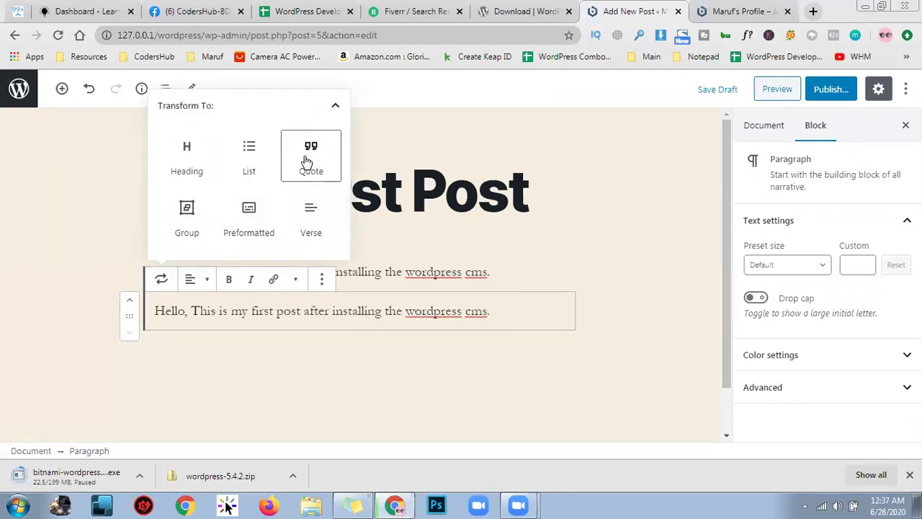
click(308, 162)
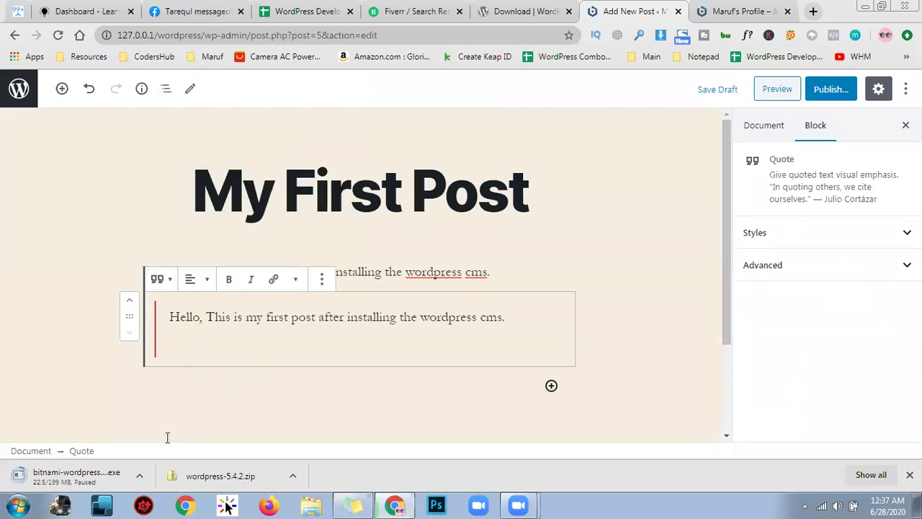
text(Maruf Sujan)
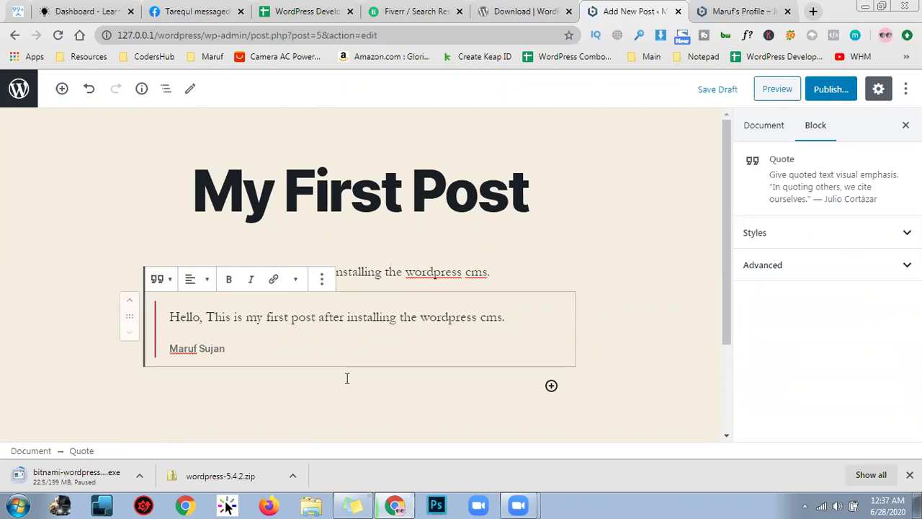
click(360, 392)
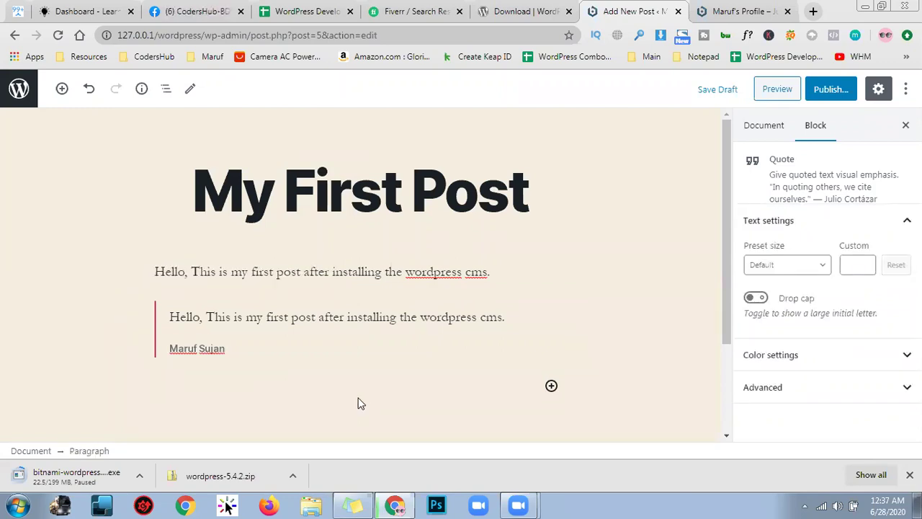
click(374, 358)
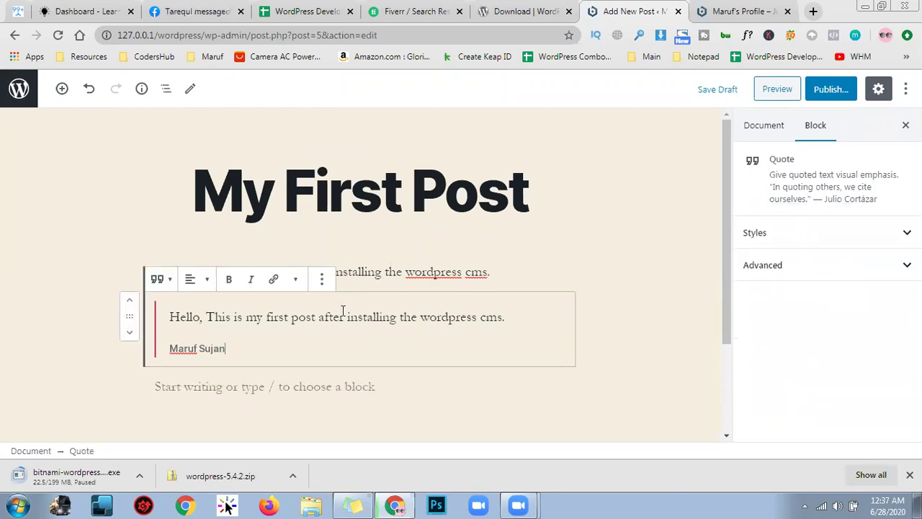
triple_click(404, 279)
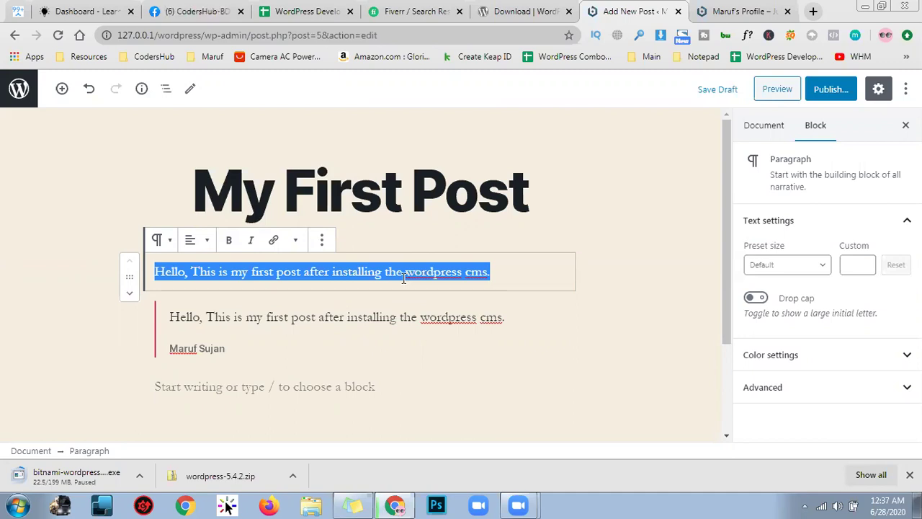
Give the greeting paragraph a custom font size of 30 and switch on its drop cap
click(849, 264)
click(786, 264)
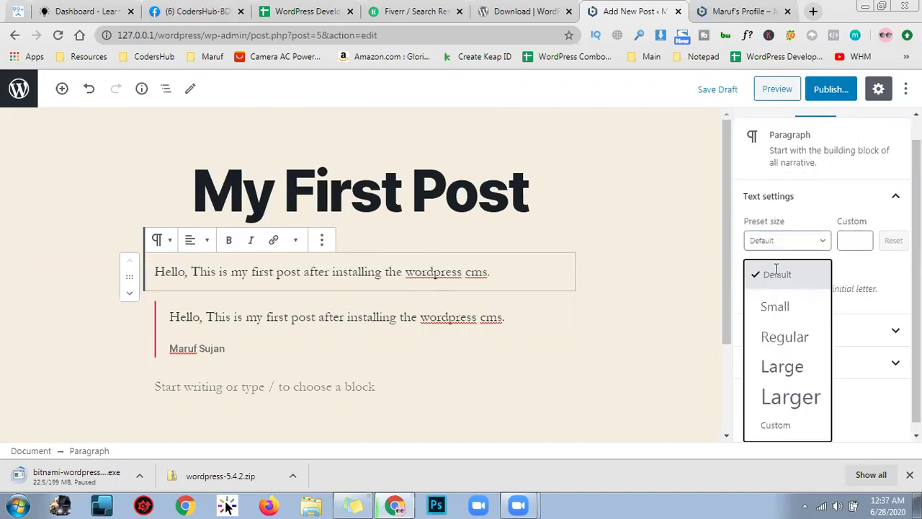
click(766, 410)
click(850, 264)
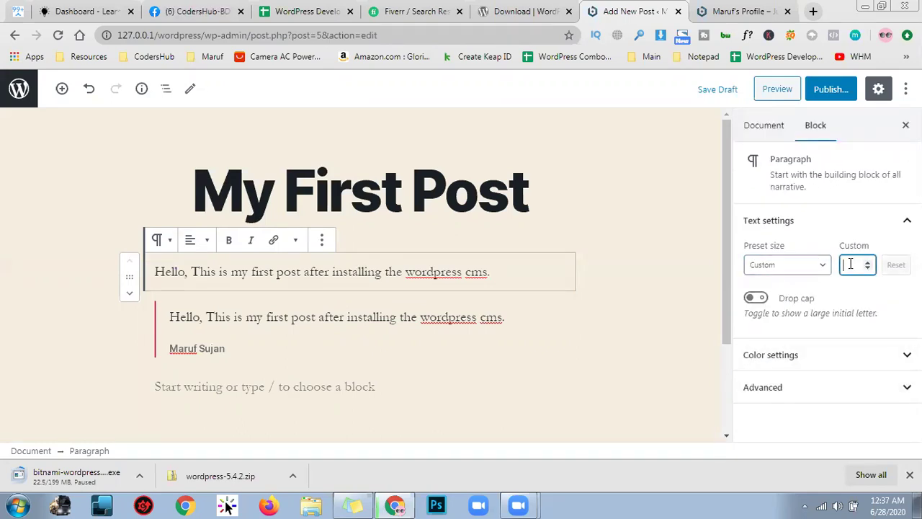
text(40)
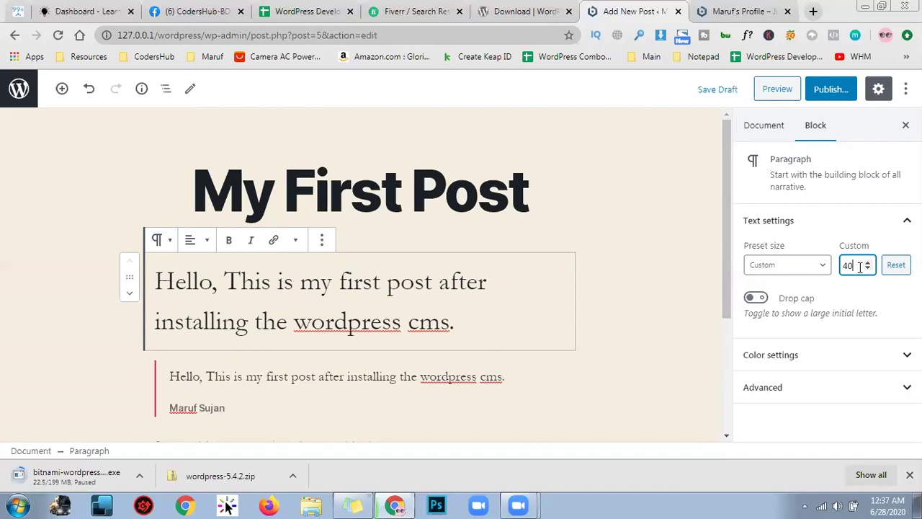
drag(864, 267, 830, 272)
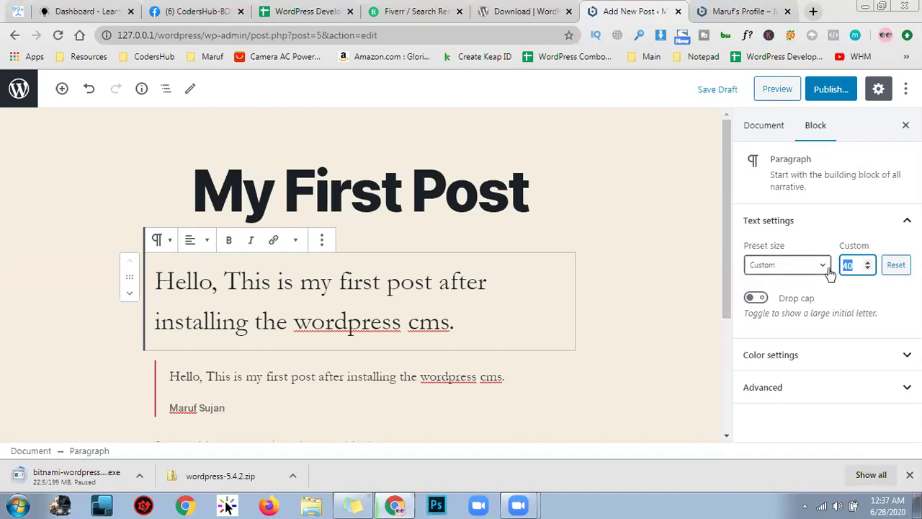
text(30)
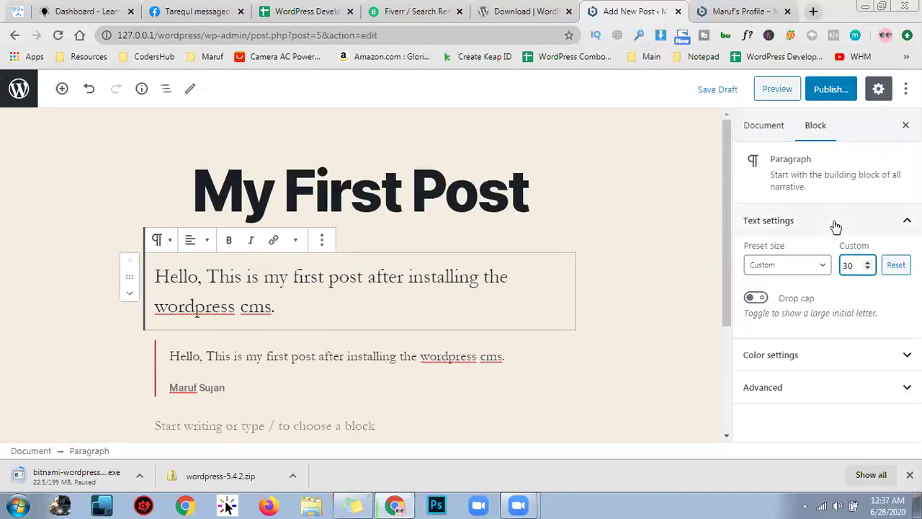
click(756, 299)
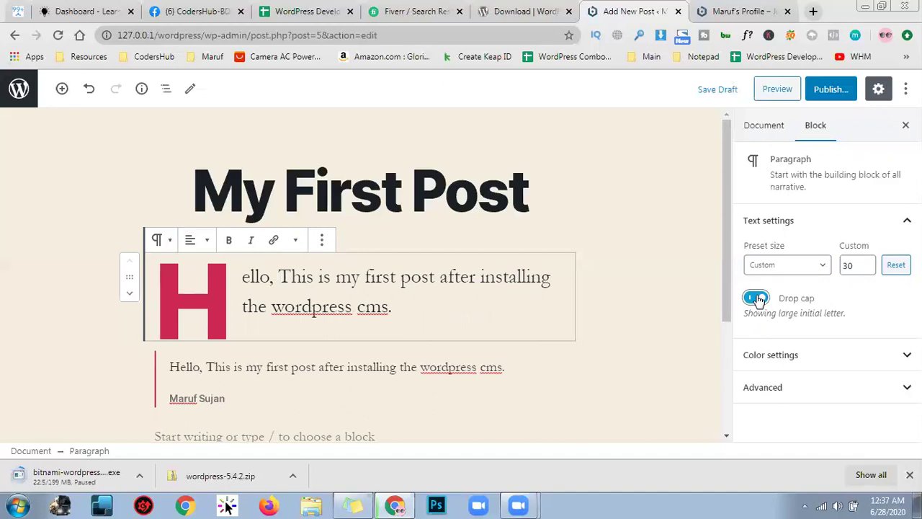
Toggle the drop cap off and on to compare, leave it on, and expand the Color settings
click(757, 299)
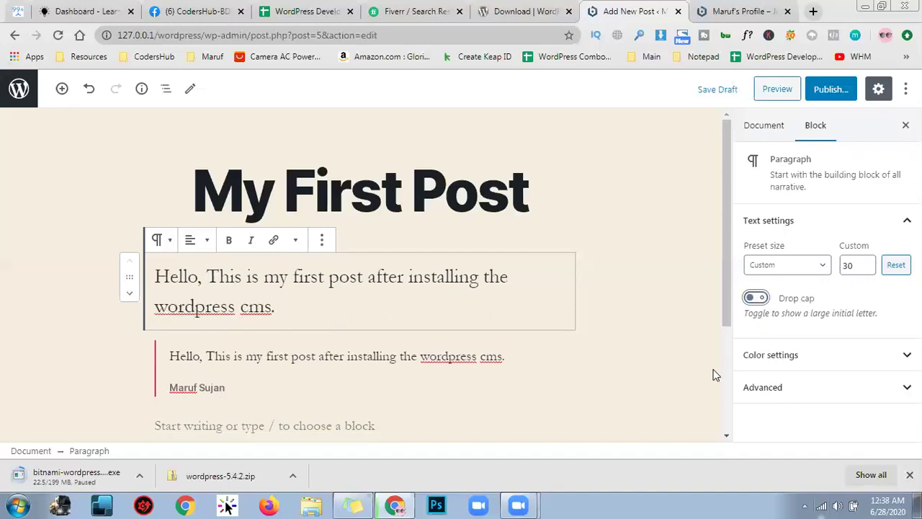
click(758, 299)
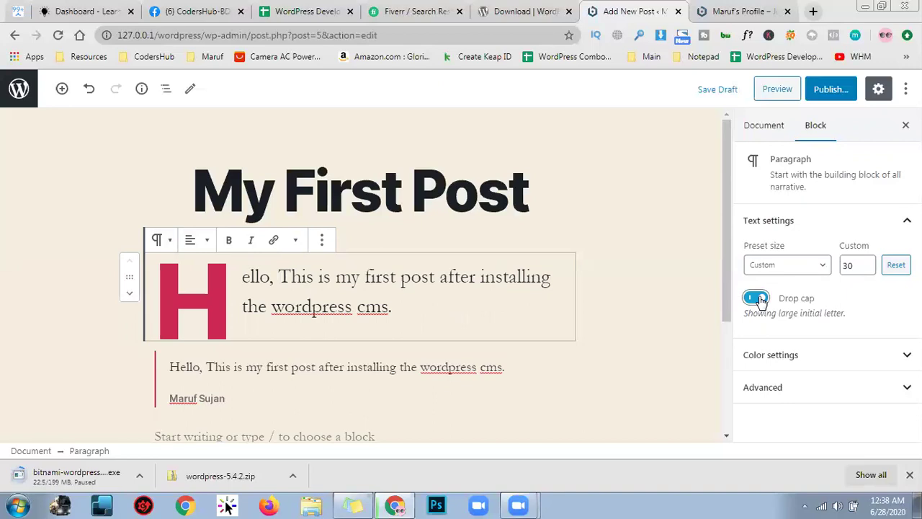
click(758, 299)
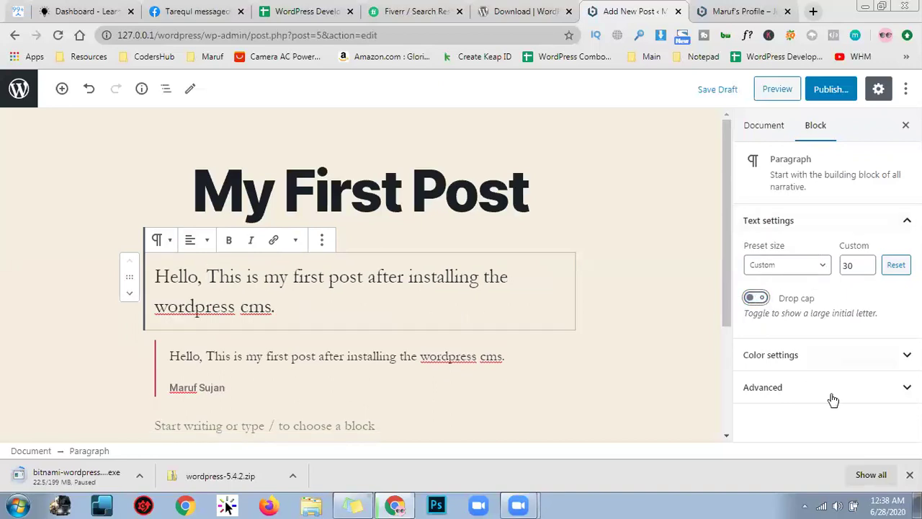
click(755, 302)
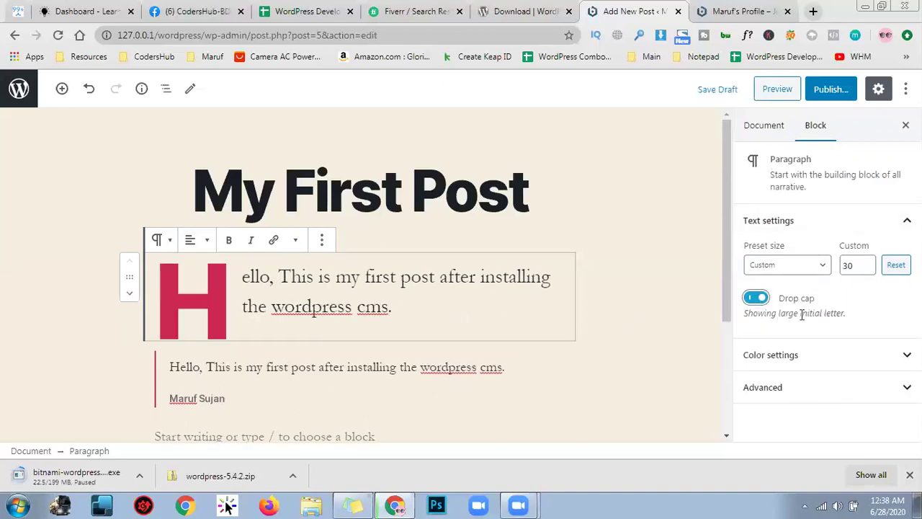
click(849, 355)
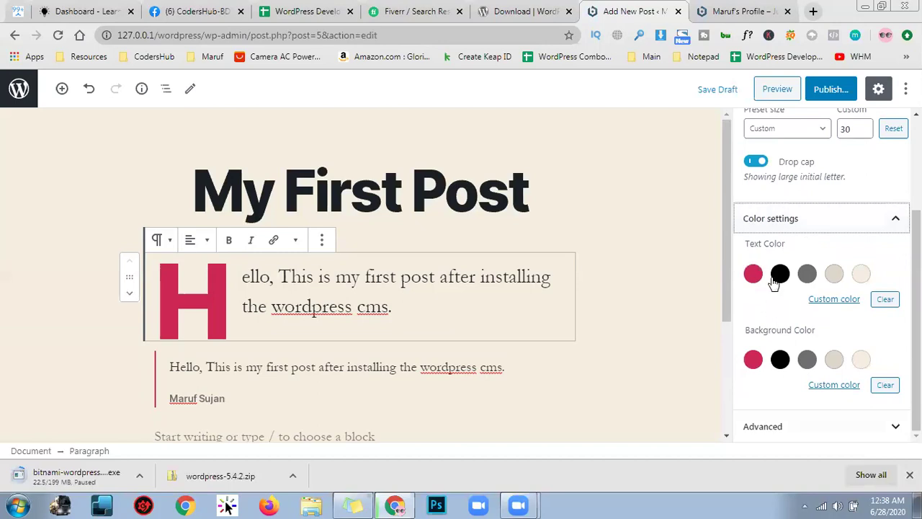
Try black, cream and crimson text colours on the paragraph, settling on black
click(780, 275)
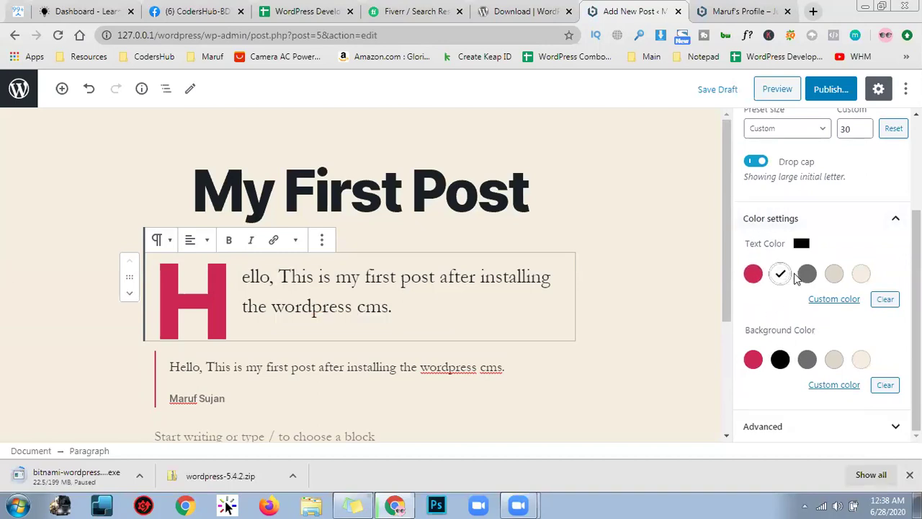
click(784, 277)
click(780, 274)
click(861, 276)
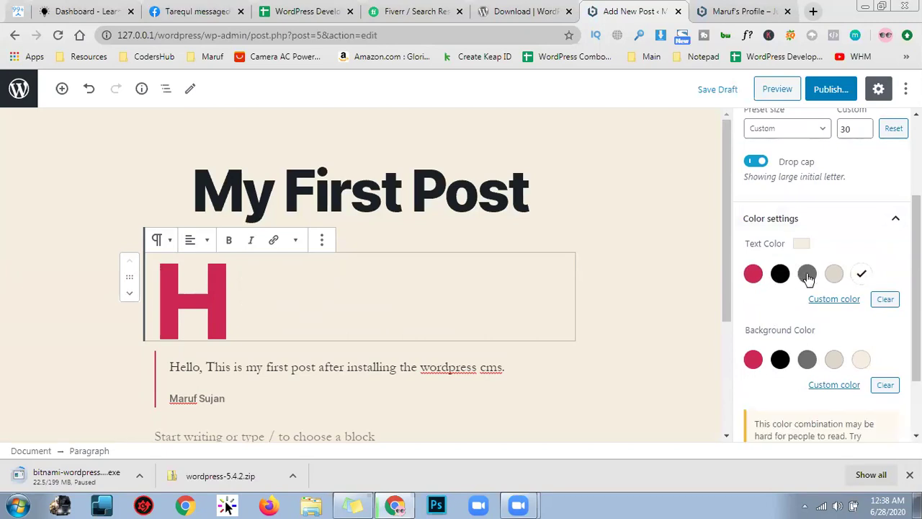
click(780, 273)
click(754, 275)
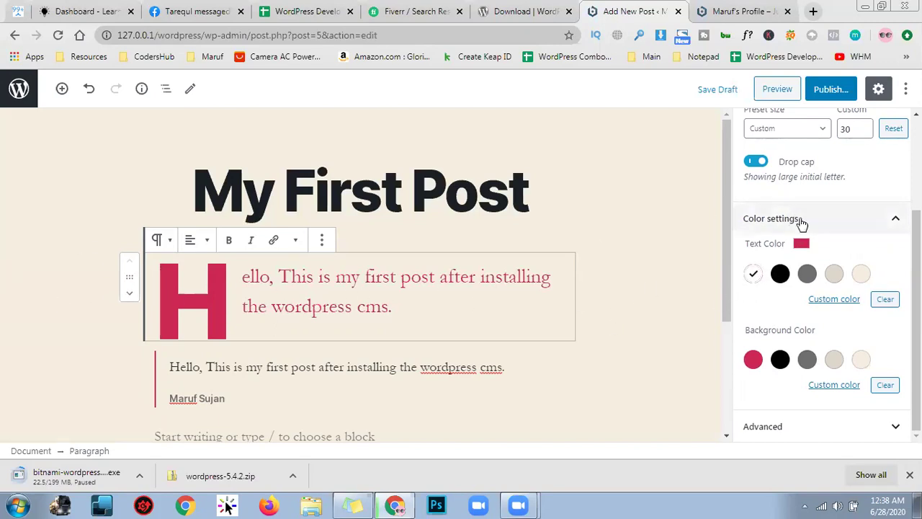
click(784, 280)
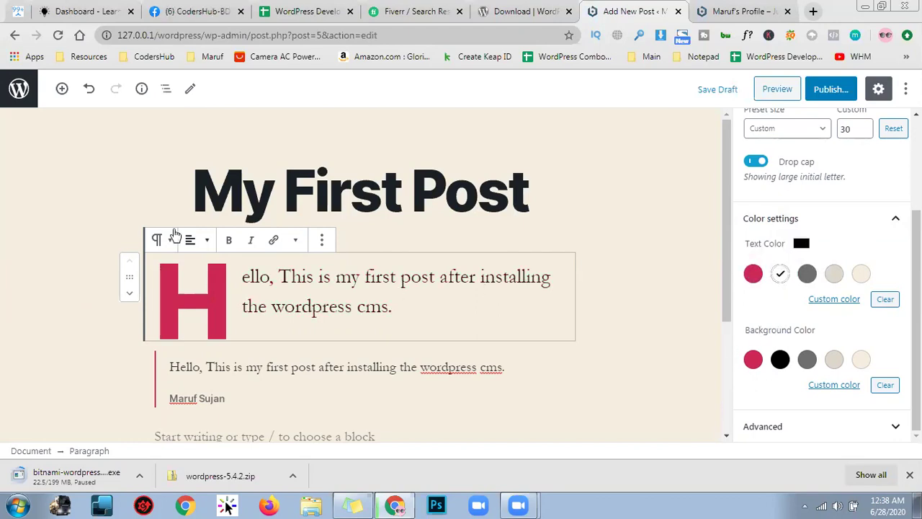
Give the paragraph a black background and light-coloured text after trying crimson, gray and cream backgrounds
click(765, 362)
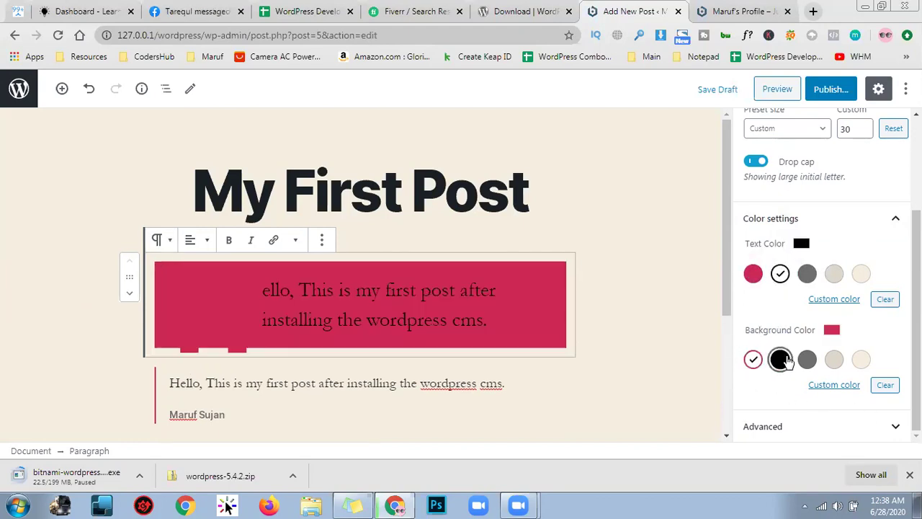
click(780, 360)
click(807, 359)
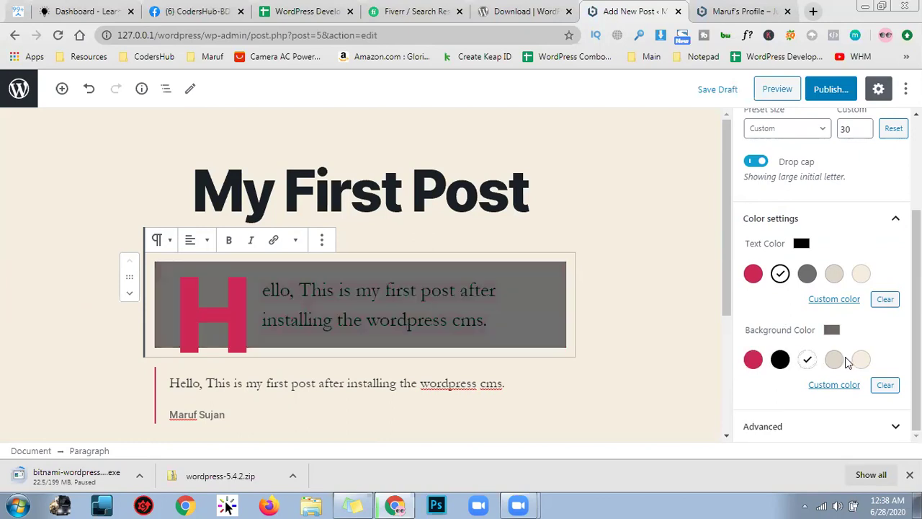
click(861, 359)
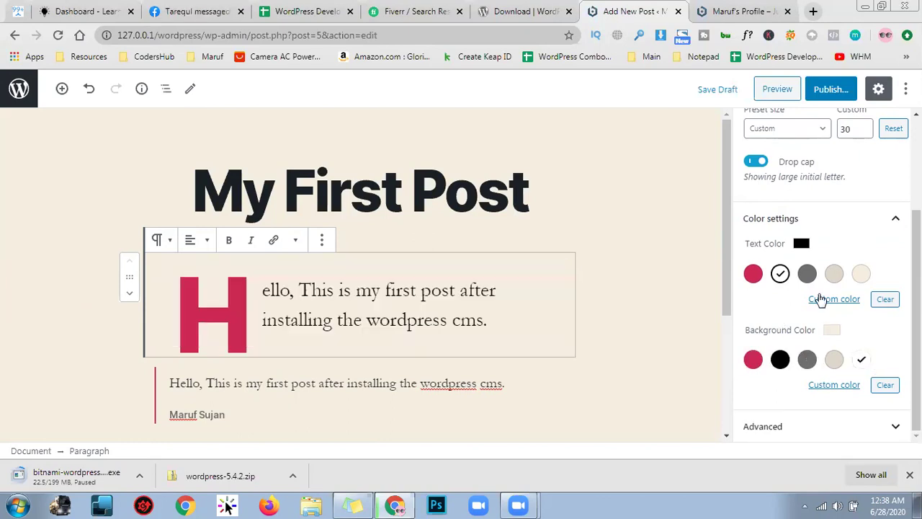
click(780, 357)
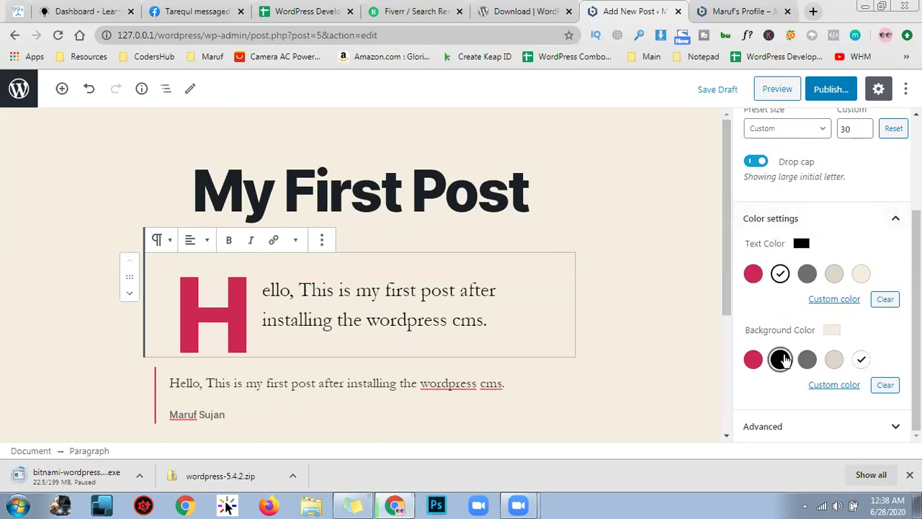
click(862, 274)
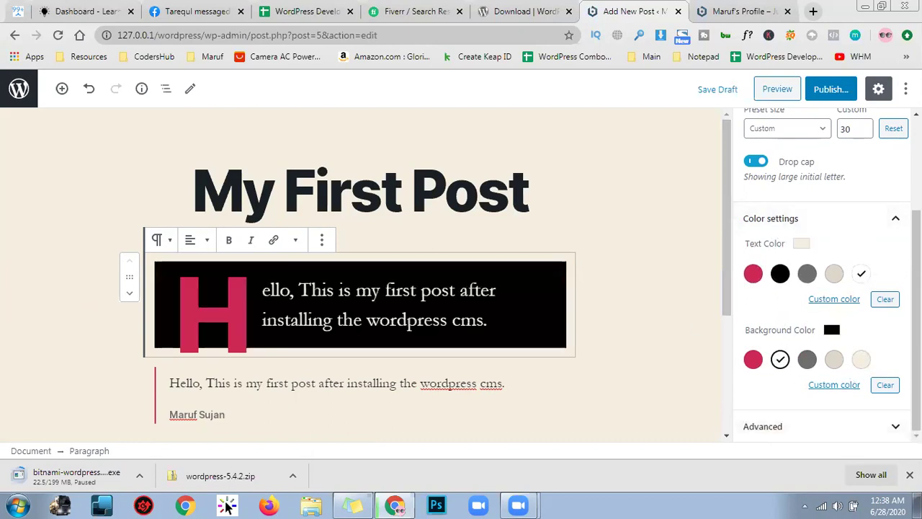
Expand the Advanced block settings to view the additional CSS class field, then collapse them
click(856, 418)
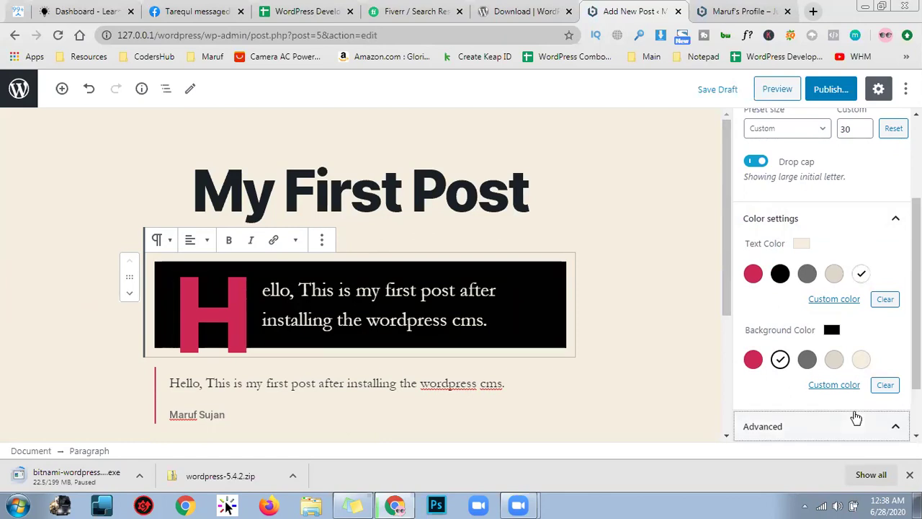
click(875, 360)
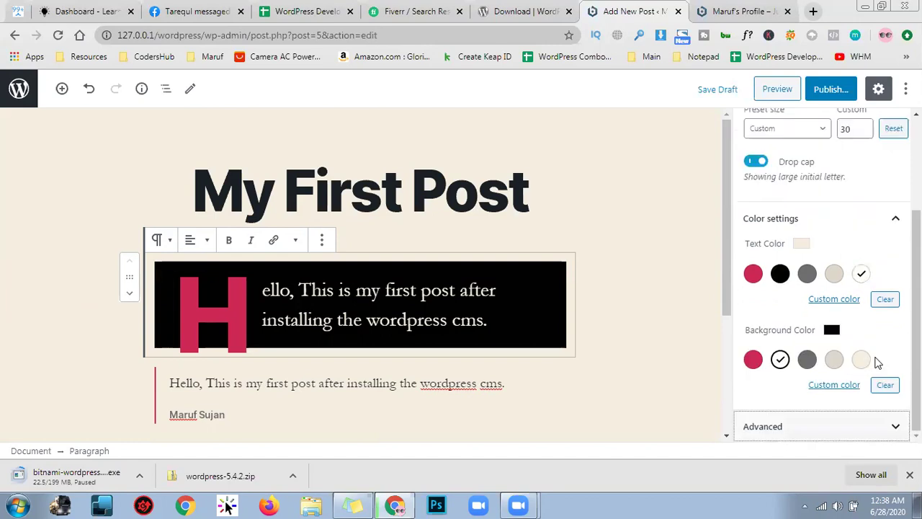
click(879, 418)
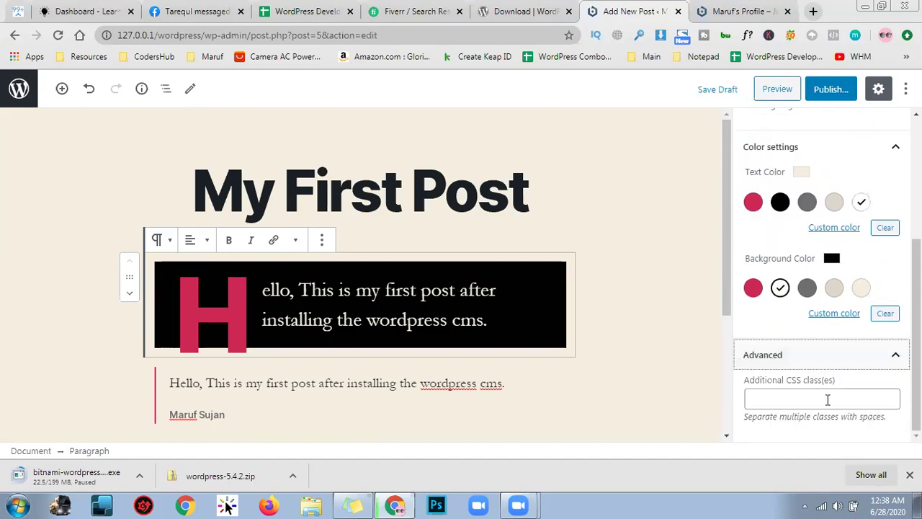
click(895, 358)
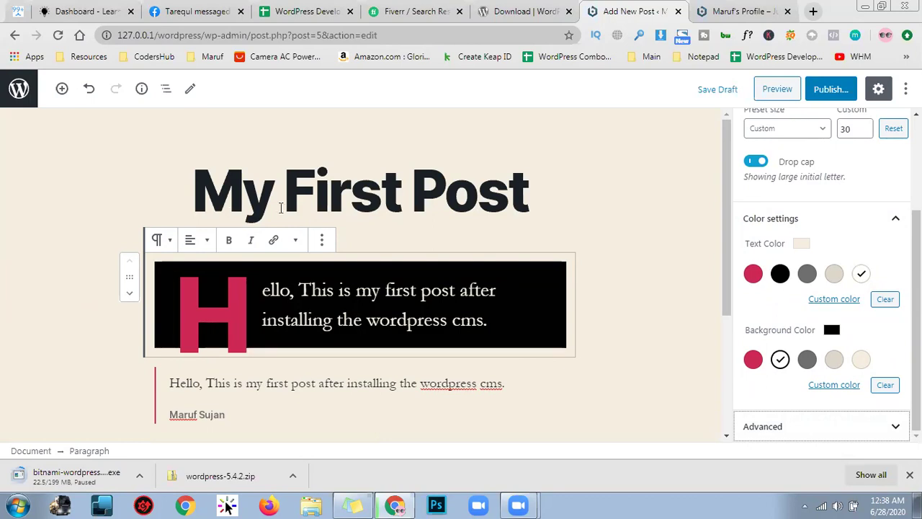
Insert a Gallery block into the empty paragraph below the quote
scroll(538, 252, down, 2)
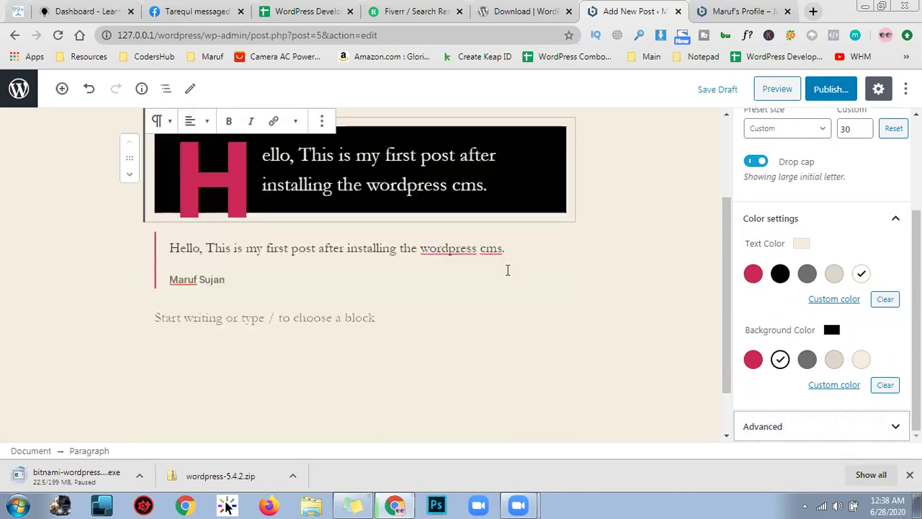
scroll(507, 270, up, 2)
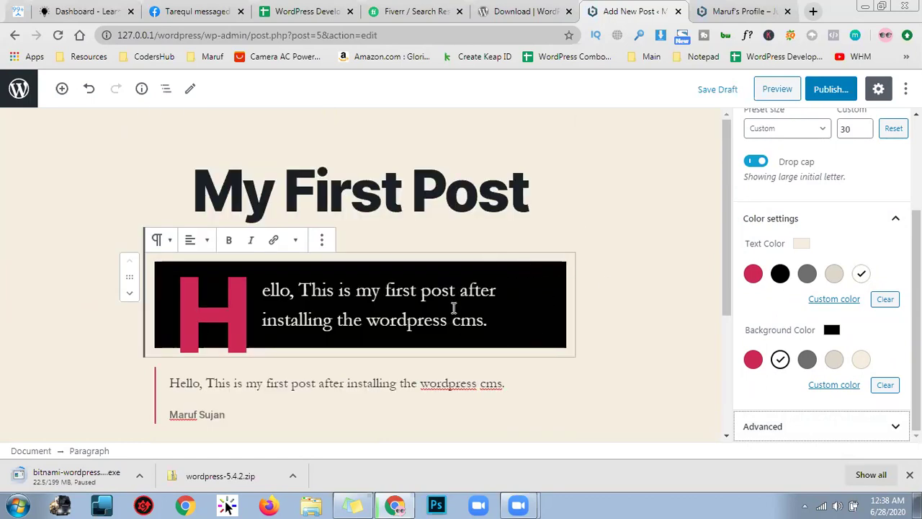
scroll(455, 308, down, 2)
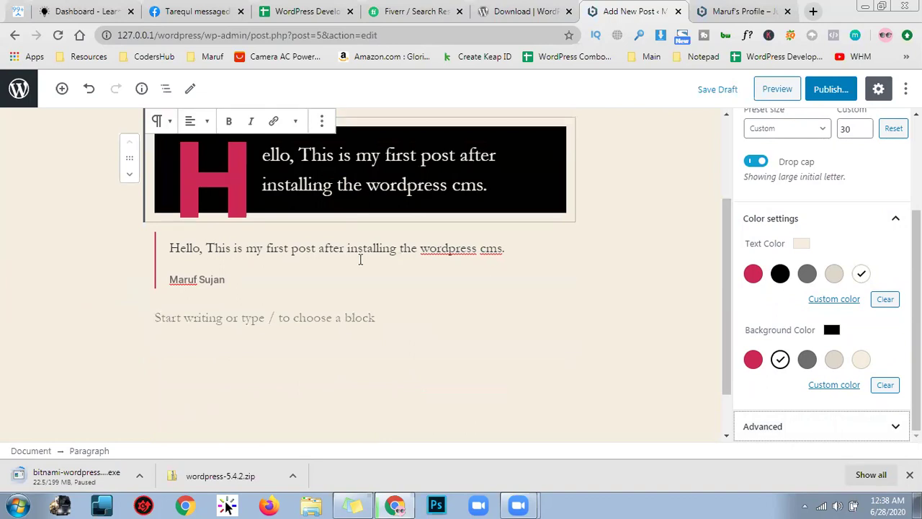
click(323, 319)
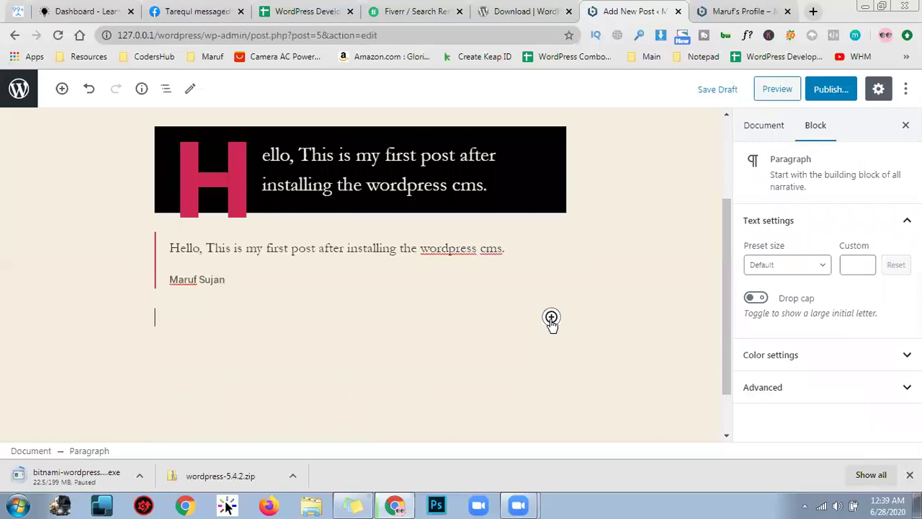
click(551, 318)
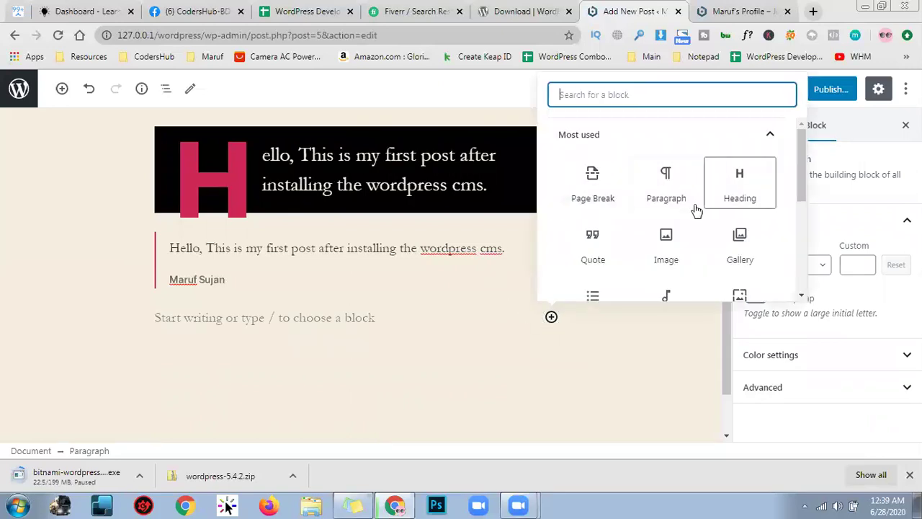
scroll(699, 207, down, 1)
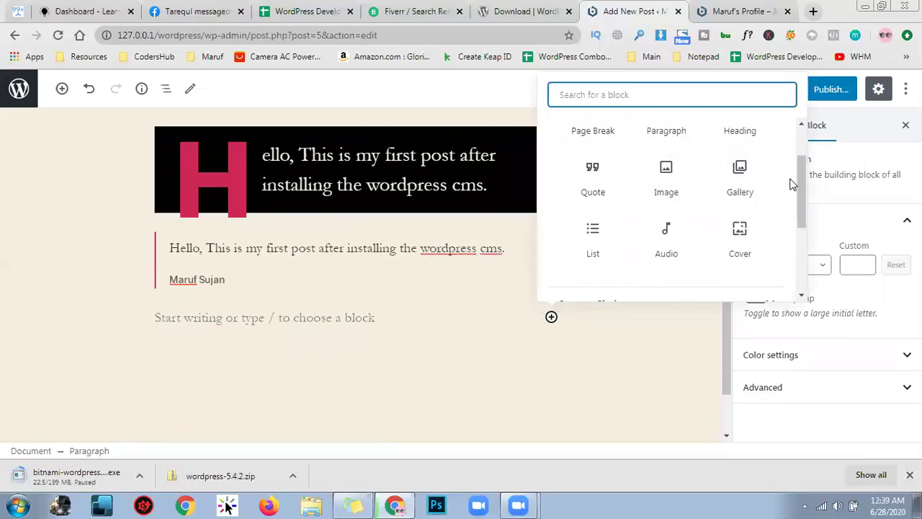
click(757, 176)
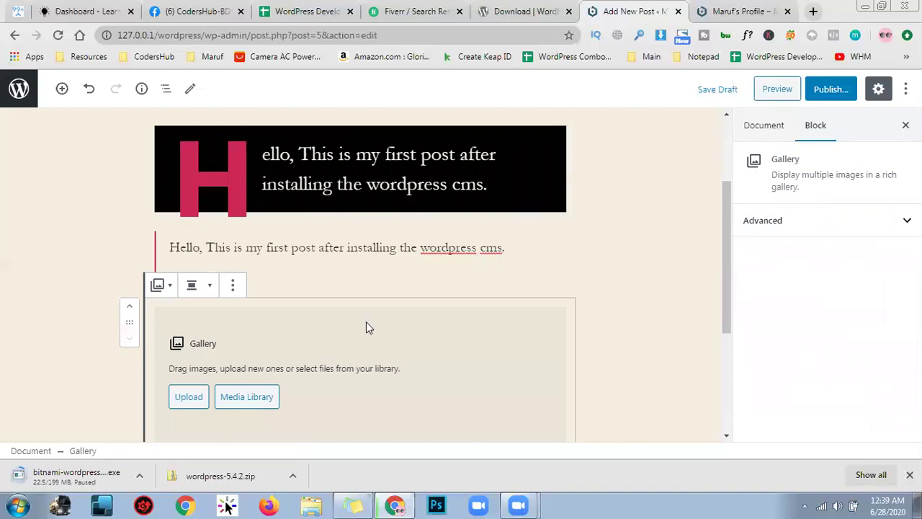
scroll(366, 328, down, 1)
Open the Create Gallery media window and bring up the Open file dialog to upload images
click(243, 330)
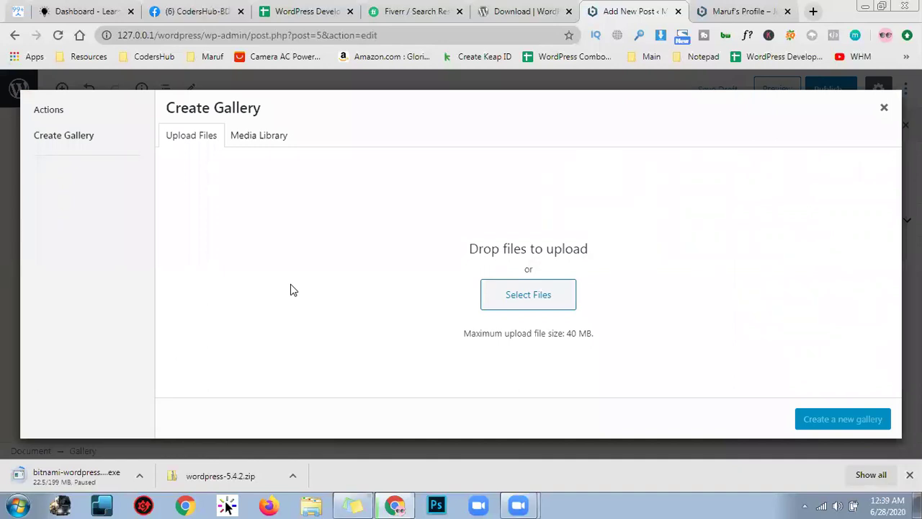
click(561, 290)
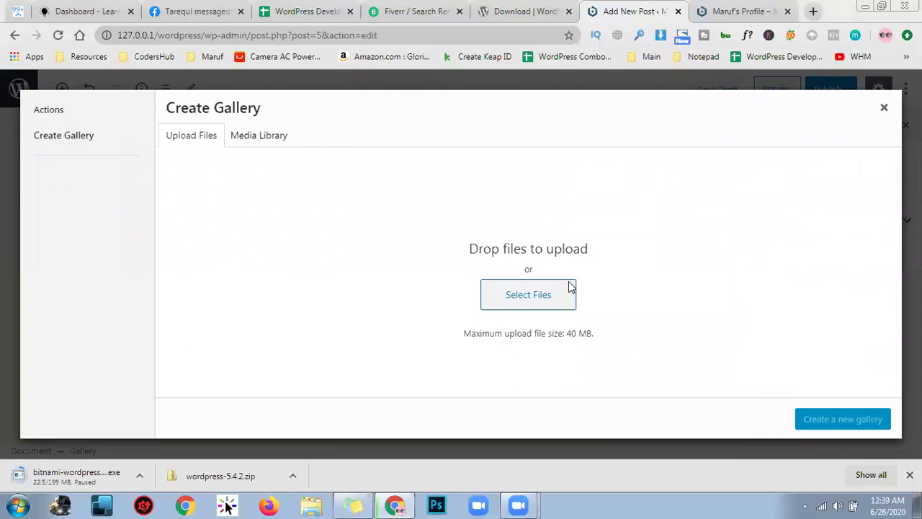
click(526, 300)
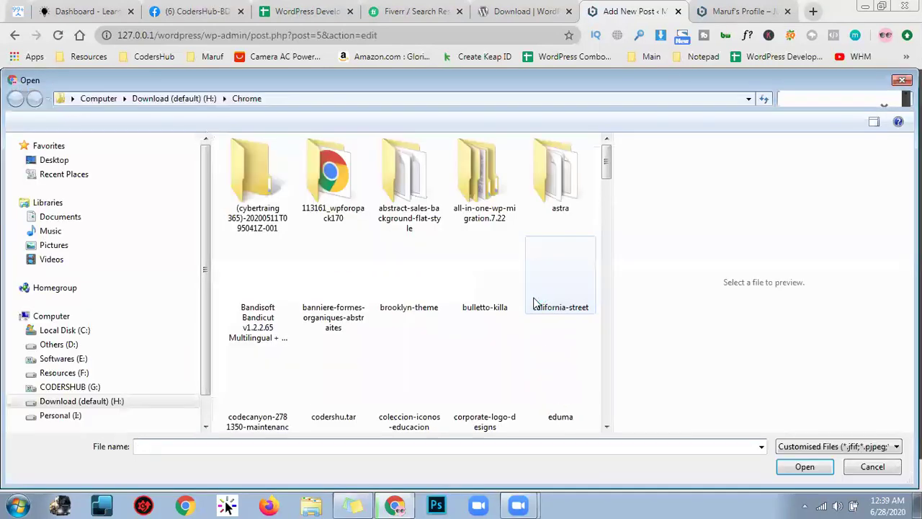
Upload app-development-background.jpg and the business-concept image from the Desktop
click(52, 161)
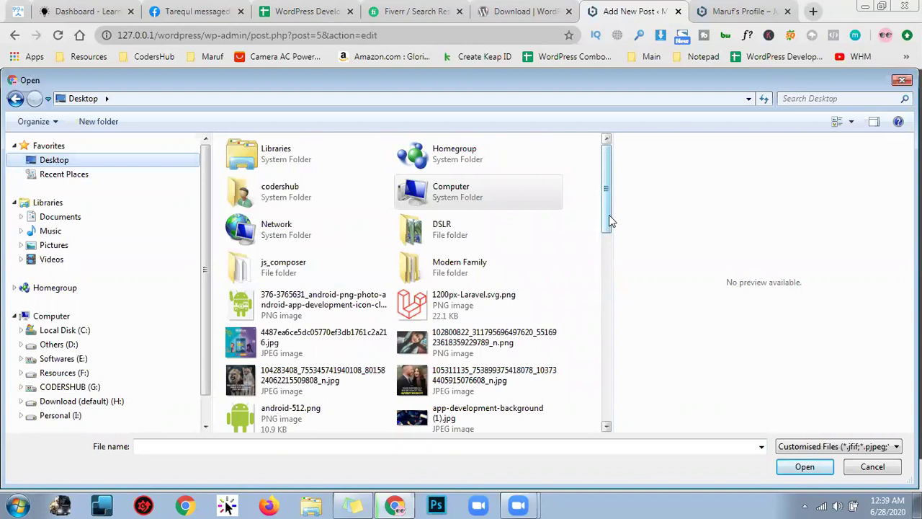
drag(609, 216, 615, 235)
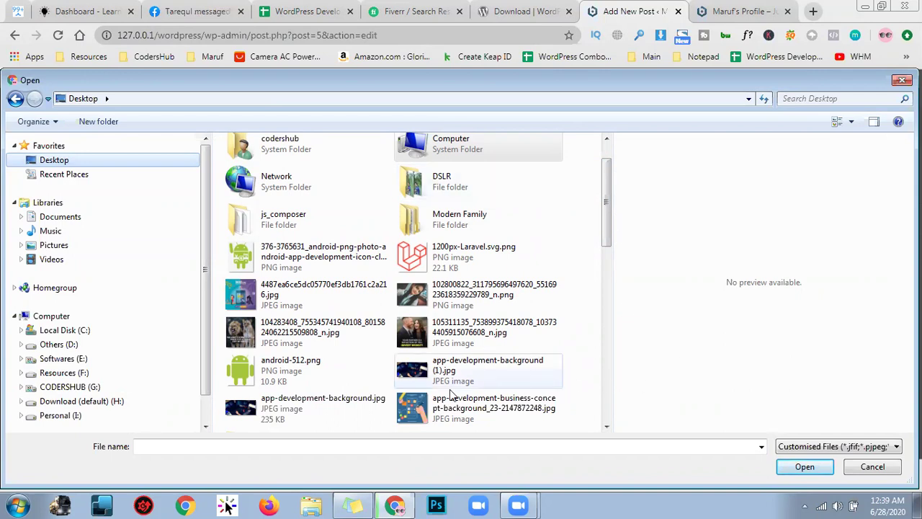
click(361, 412)
scroll(361, 412, down, 3)
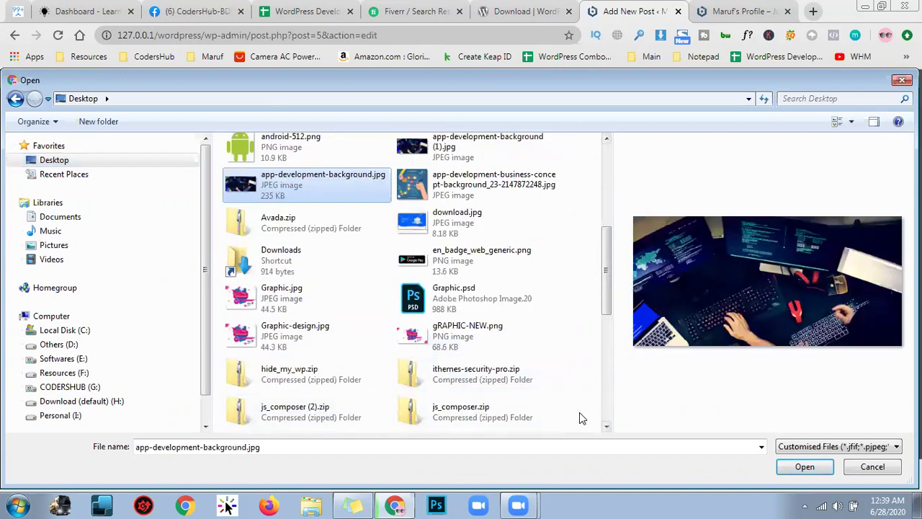
ctrl+click(456, 200)
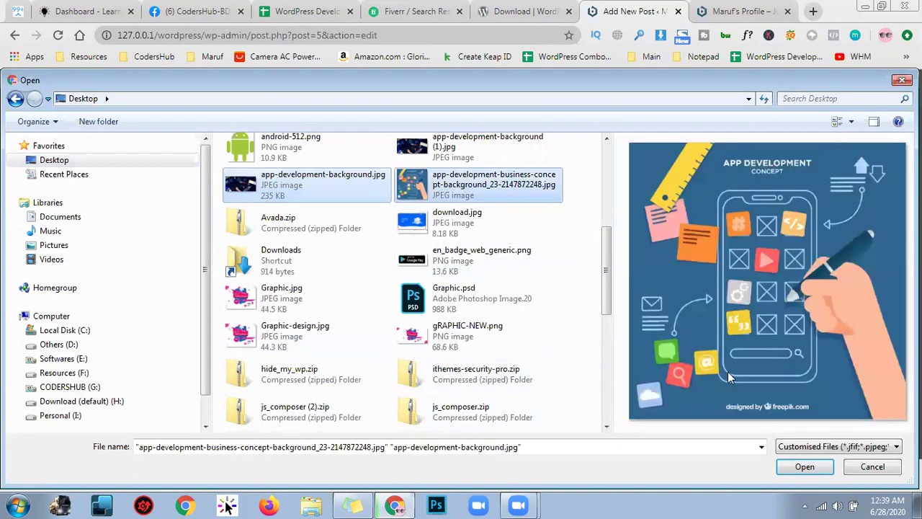
scroll(429, 266, up, 1)
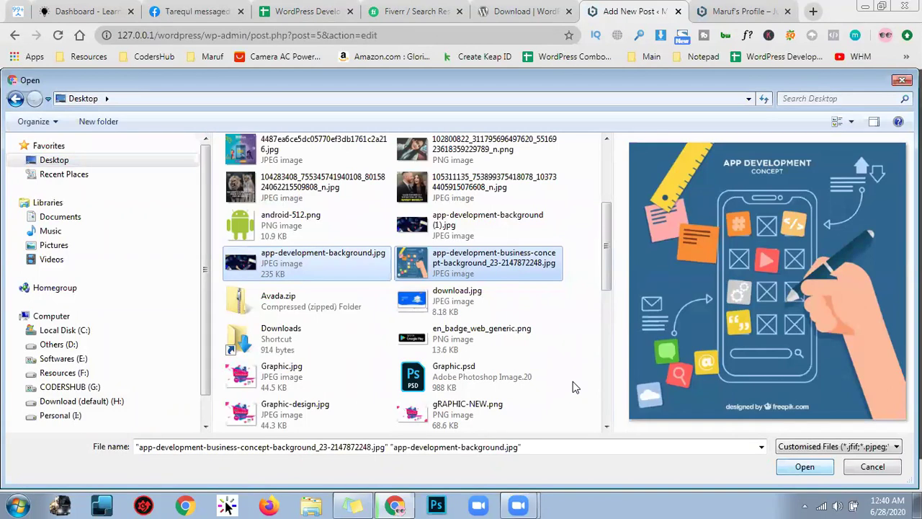
key(Tab)
key(Return)
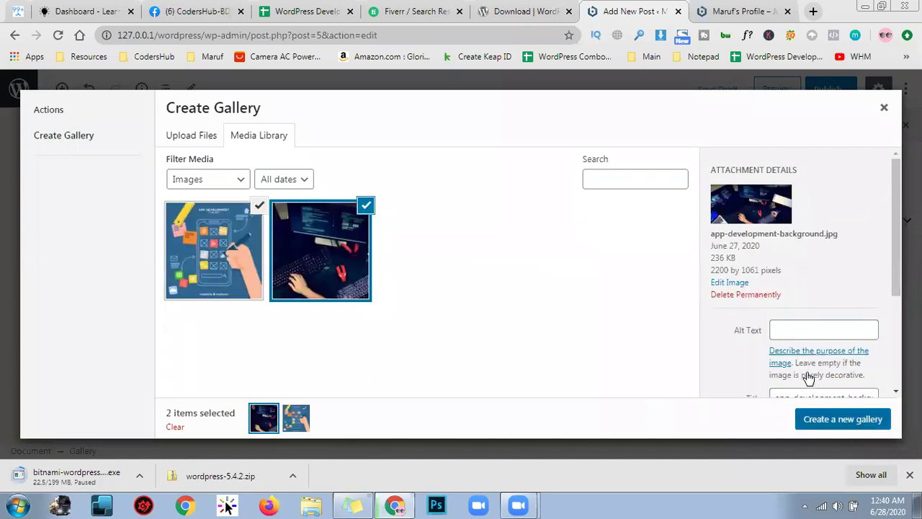
Create a gallery from the two uploaded app development images and insert it into the post
click(843, 418)
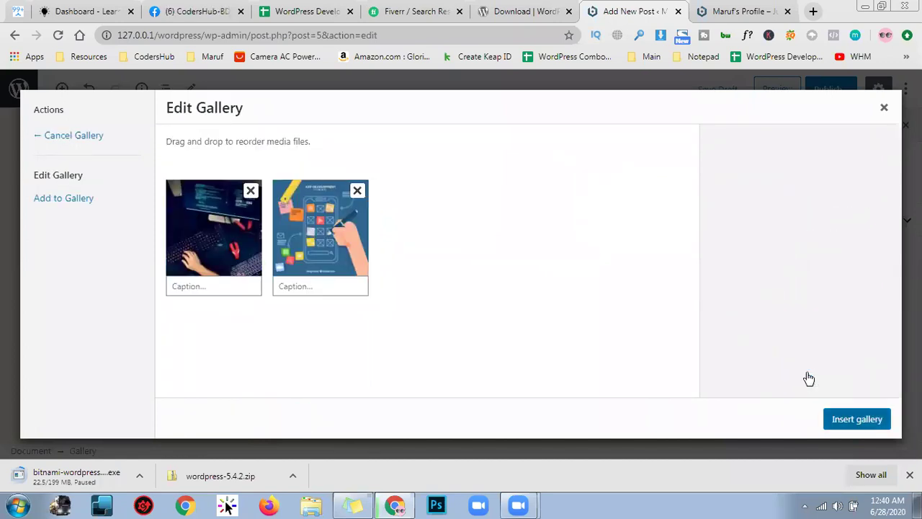
key(Return)
scroll(483, 361, down, 1)
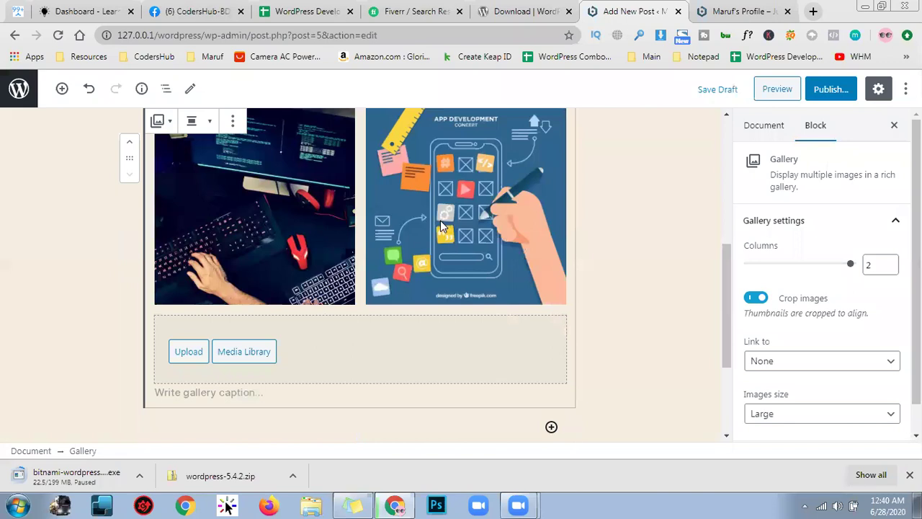
scroll(445, 227, up, 2)
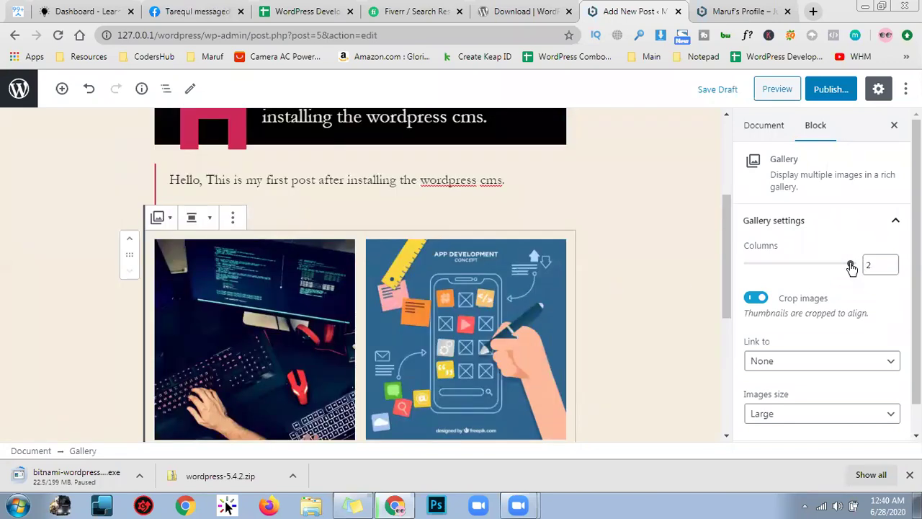
Compare gallery thumbnails with cropping off and on, leaving image cropping enabled
double_click(875, 266)
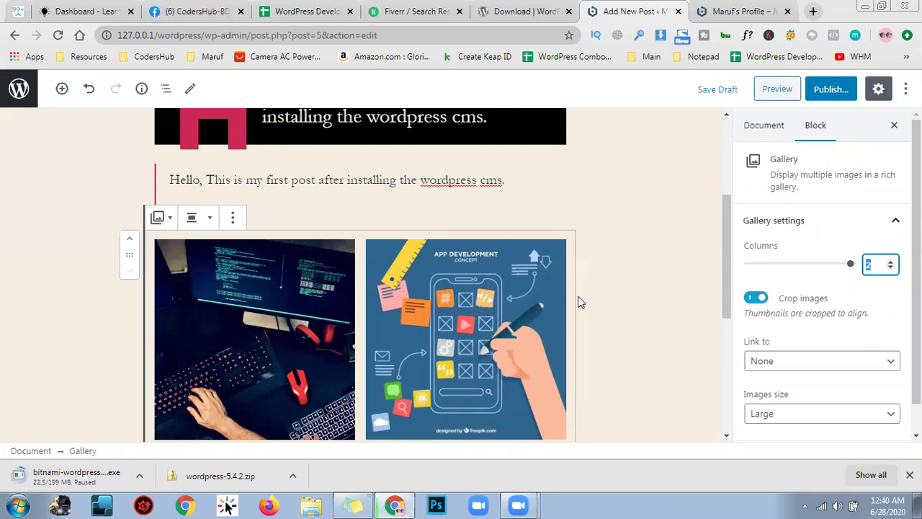
scroll(790, 307, down, 1)
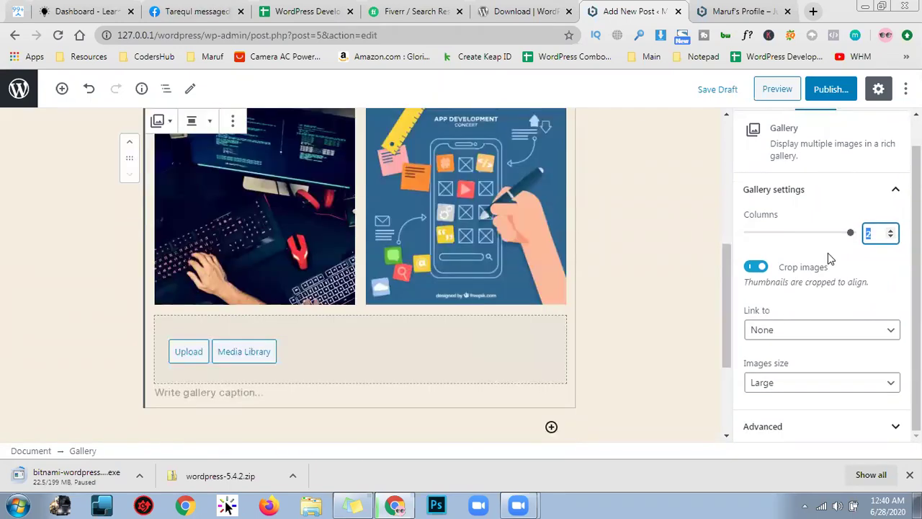
click(762, 270)
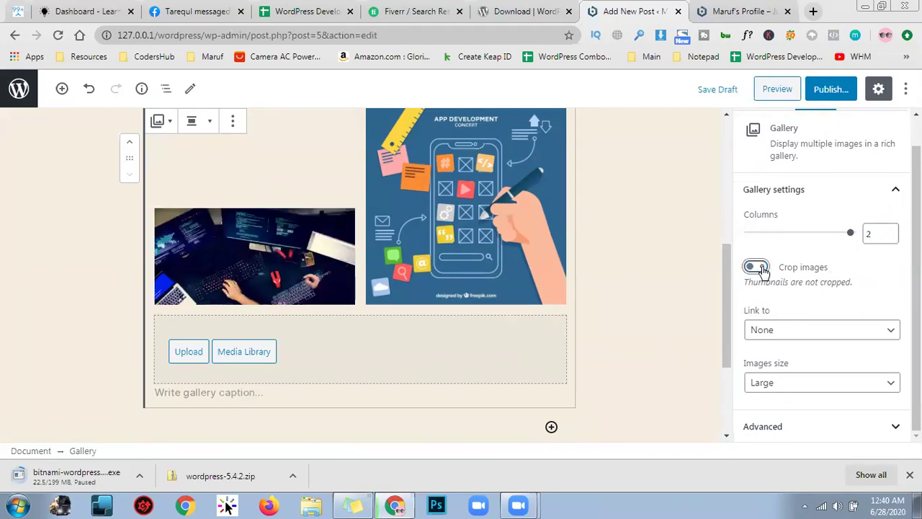
click(762, 269)
click(762, 269)
click(762, 269)
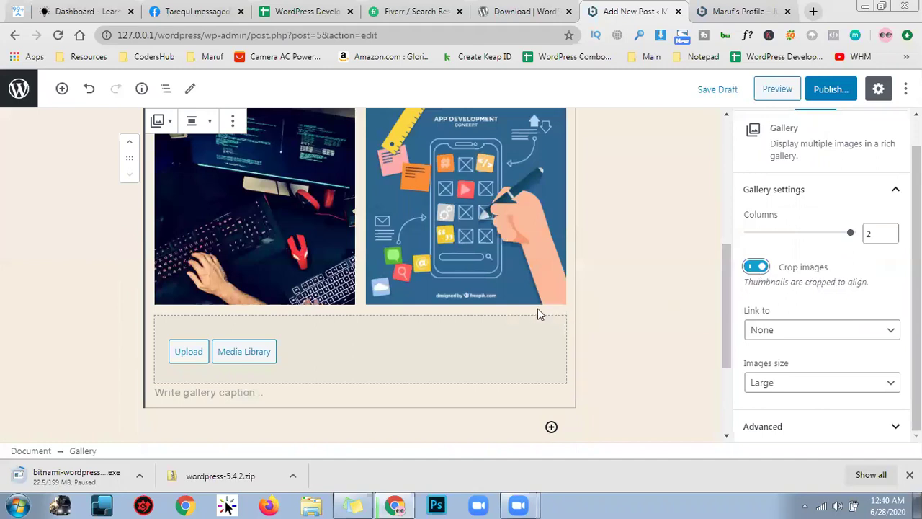
scroll(528, 296, up, 1)
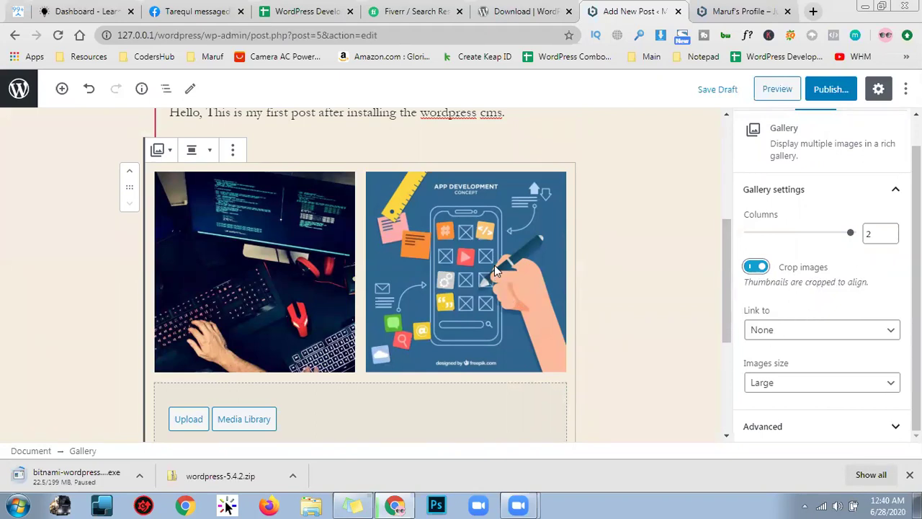
Set the gallery's Link to option to Media File, then deselect the gallery
click(801, 330)
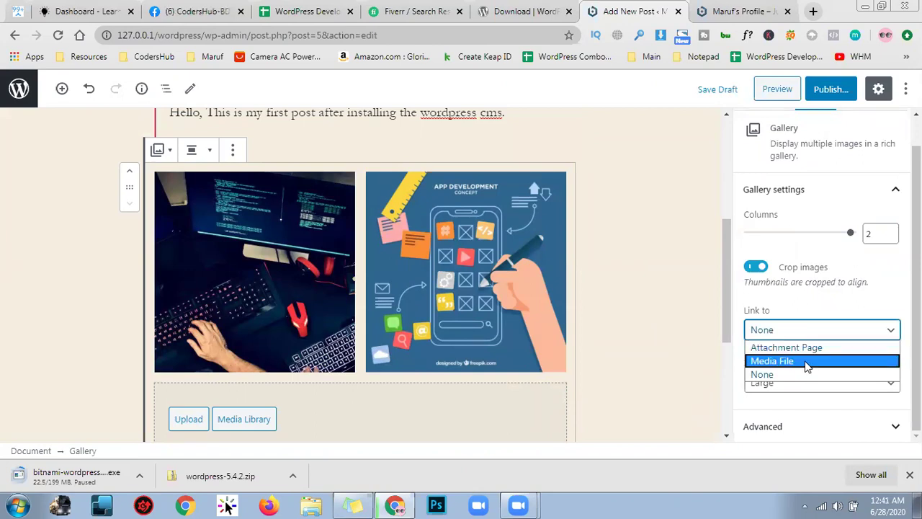
click(824, 311)
click(807, 329)
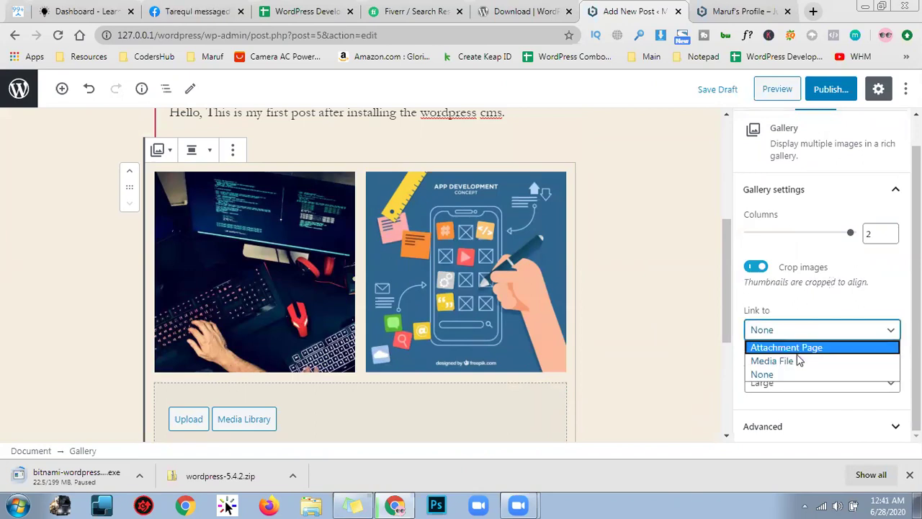
click(798, 360)
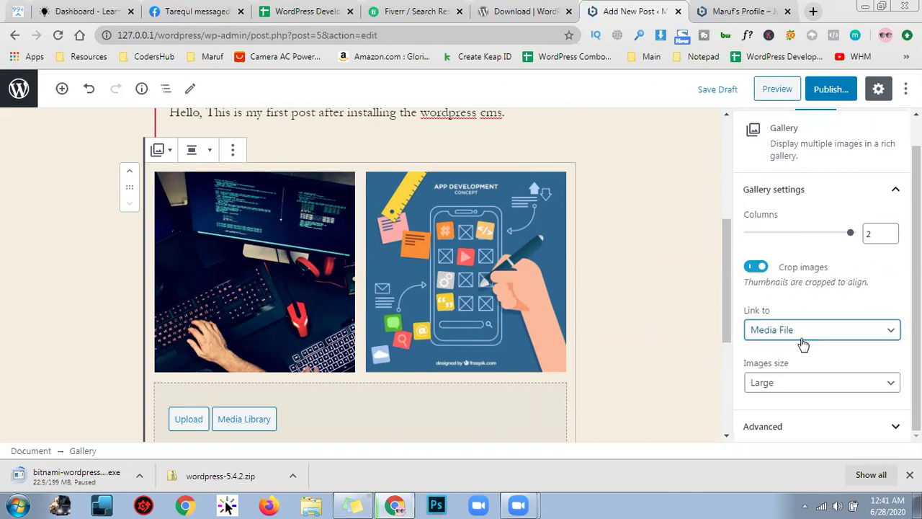
click(804, 339)
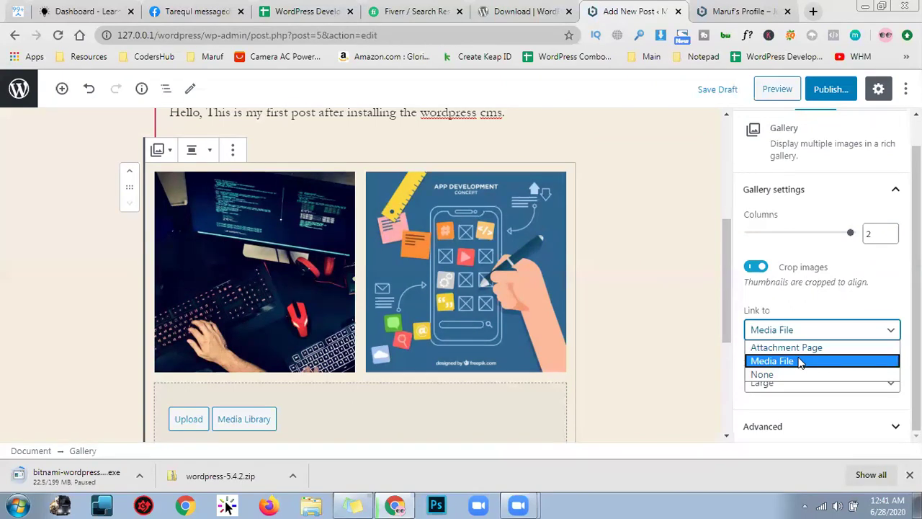
click(800, 362)
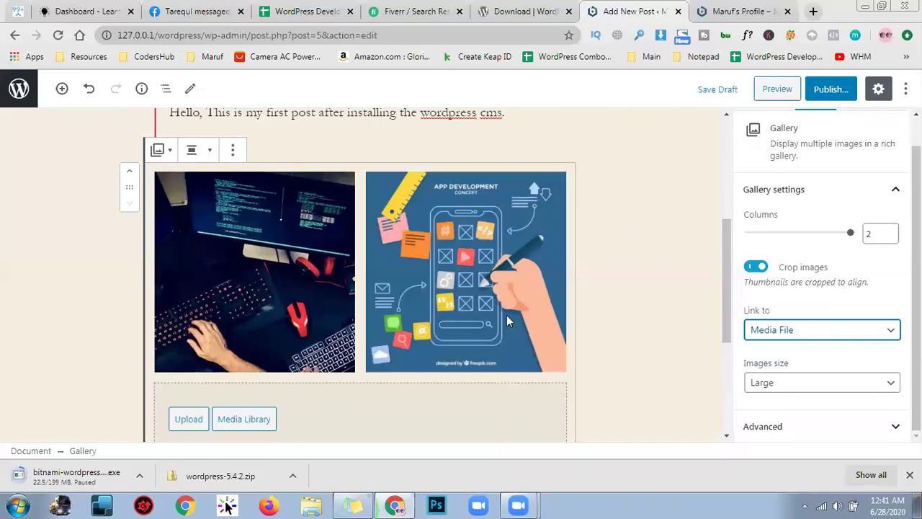
scroll(596, 274, down, 2)
click(597, 269)
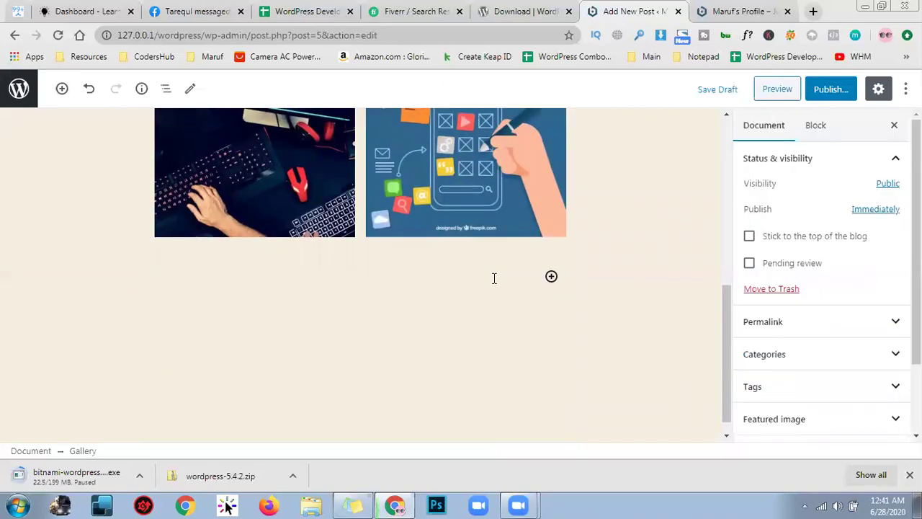
Add an Audio block below the gallery
click(551, 259)
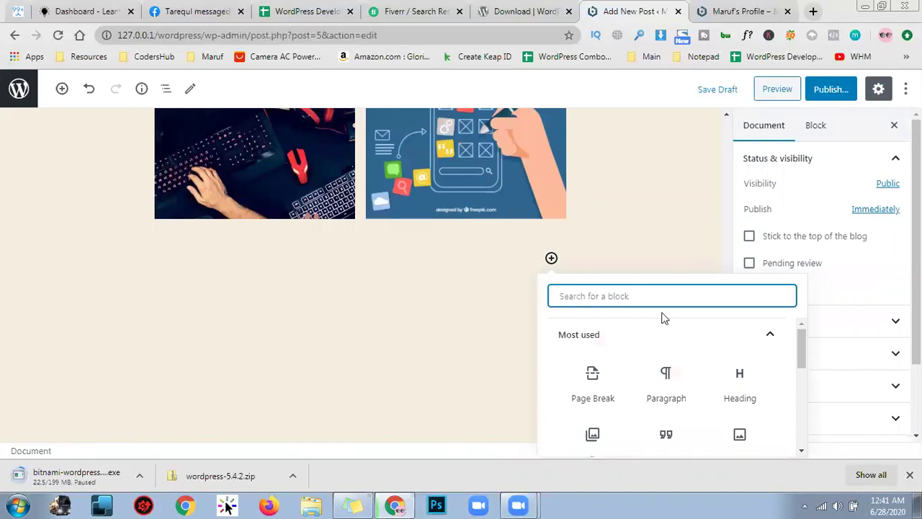
scroll(668, 362, down, 1)
scroll(694, 356, down, 3)
scroll(694, 356, up, 3)
scroll(694, 356, down, 1)
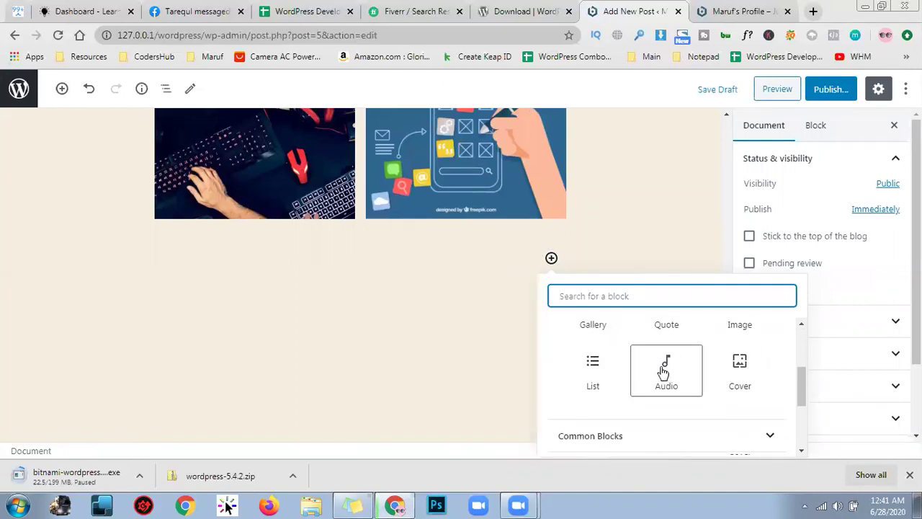
click(663, 371)
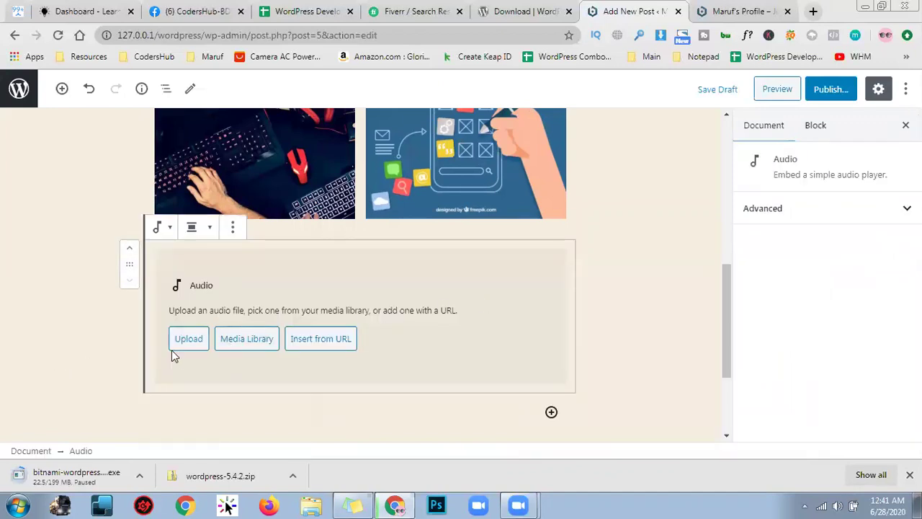
Dismiss the Upload and Media Library pickers and bring up the Insert from URL field
click(198, 345)
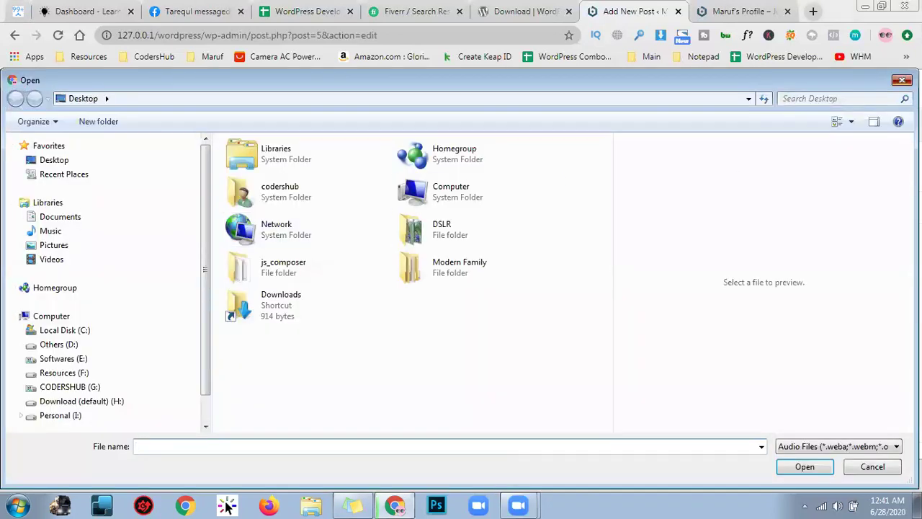
click(902, 80)
click(243, 342)
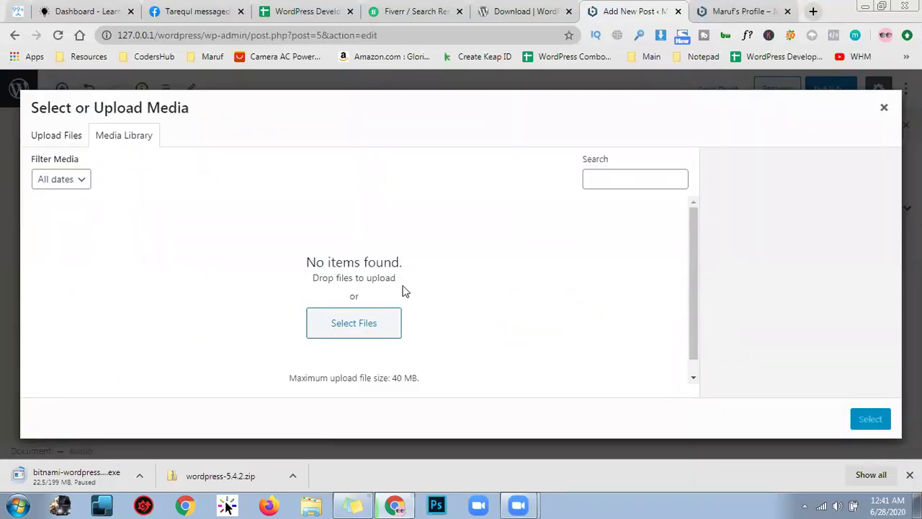
click(893, 118)
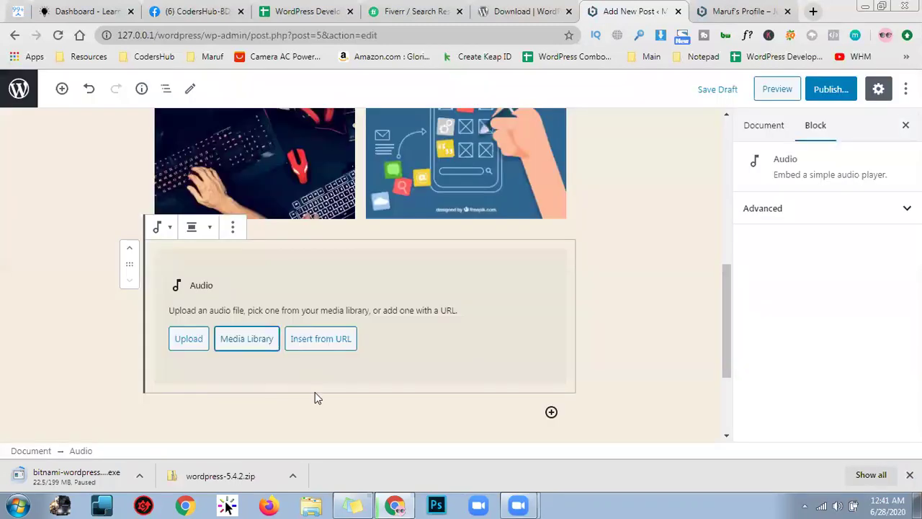
click(333, 344)
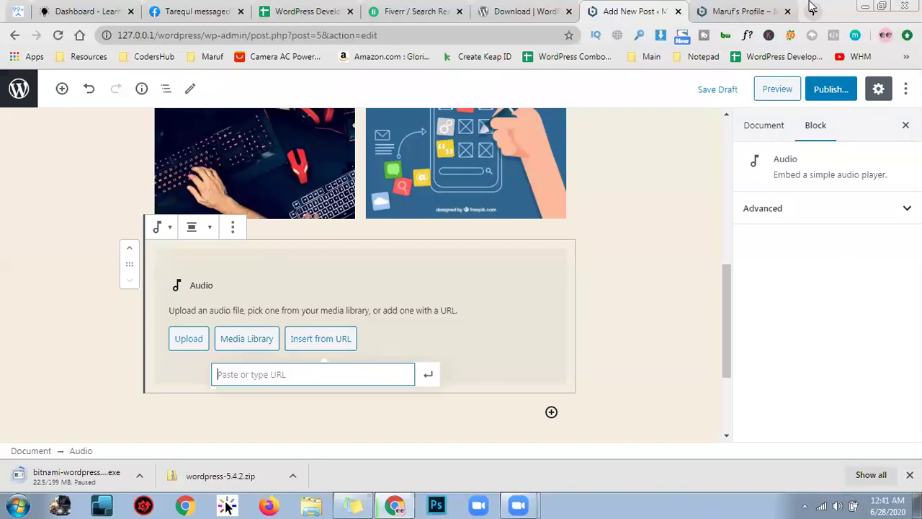
click(813, 11)
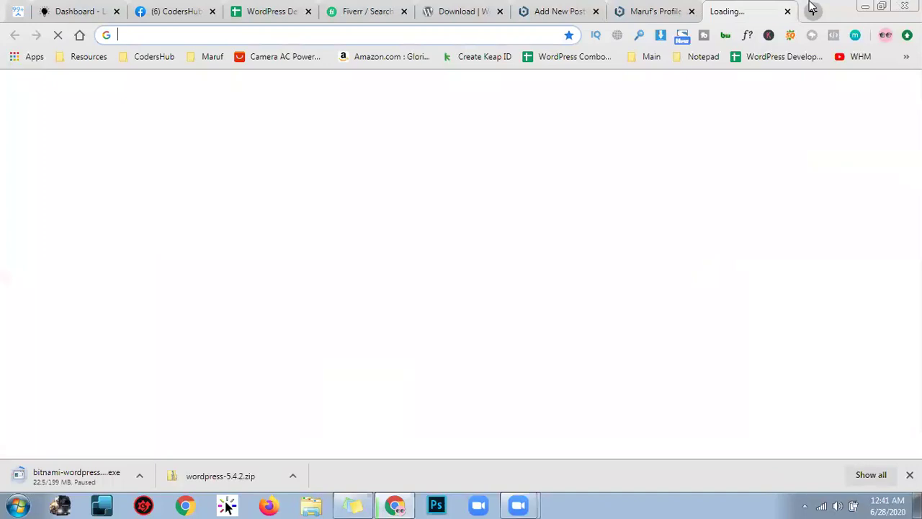
Search Google for 'soundcloud' and go to the SoundCloud website
text(soundcloud)
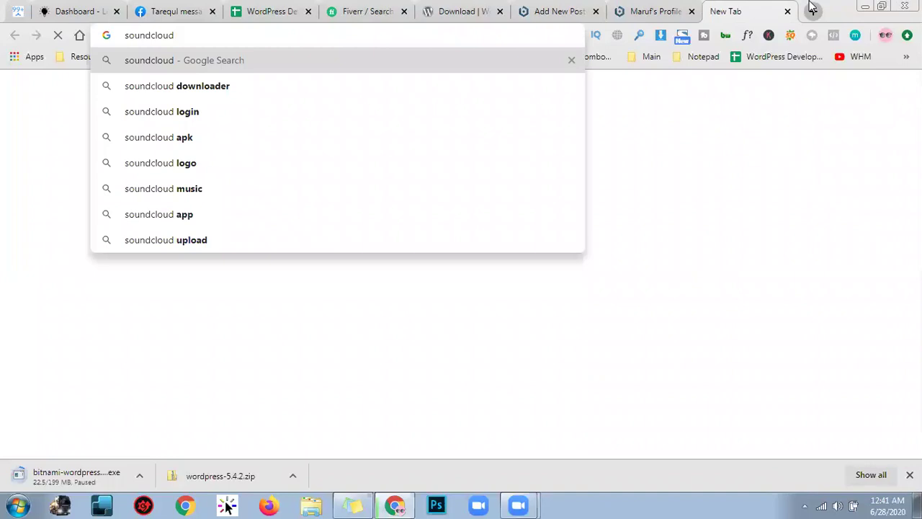
key(Return)
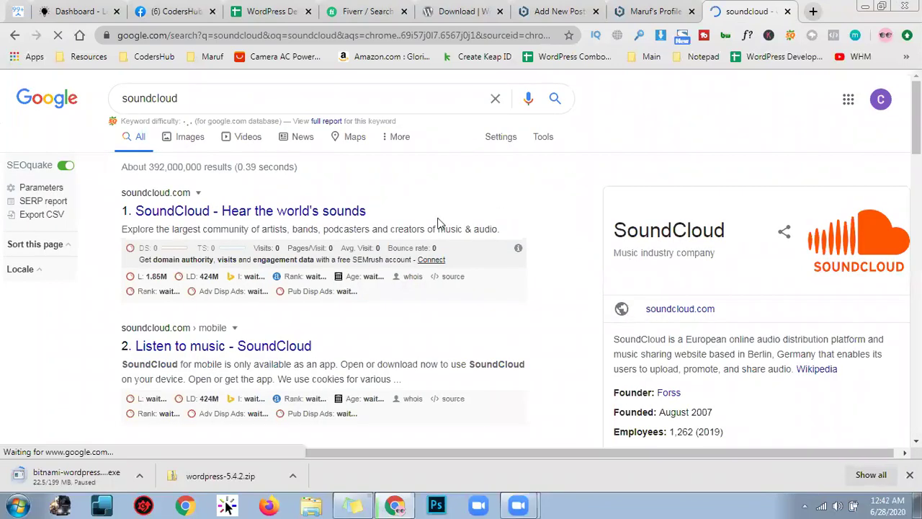
click(355, 216)
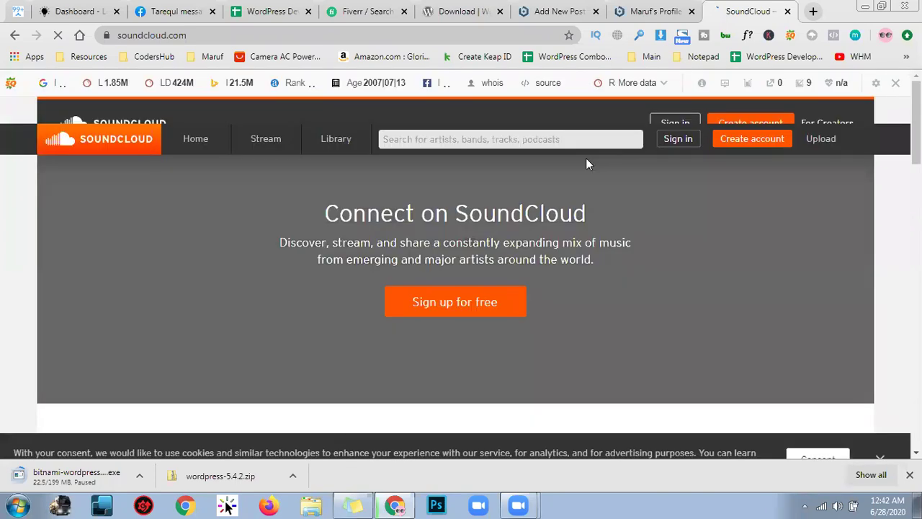
Search SoundCloud for 'linkin' to find Linkin Park tracks
scroll(323, 226, down, 5)
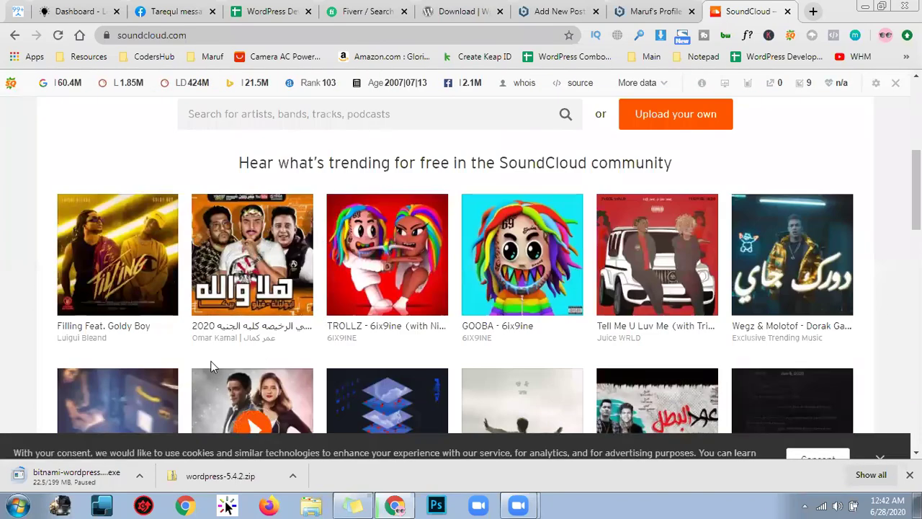
scroll(360, 336, down, 3)
scroll(649, 404, up, 8)
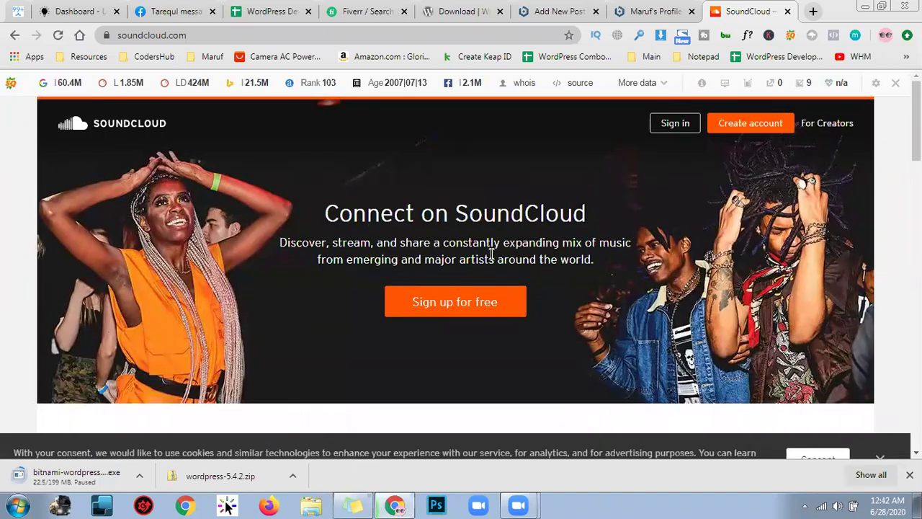
scroll(618, 255, down, 3)
click(512, 247)
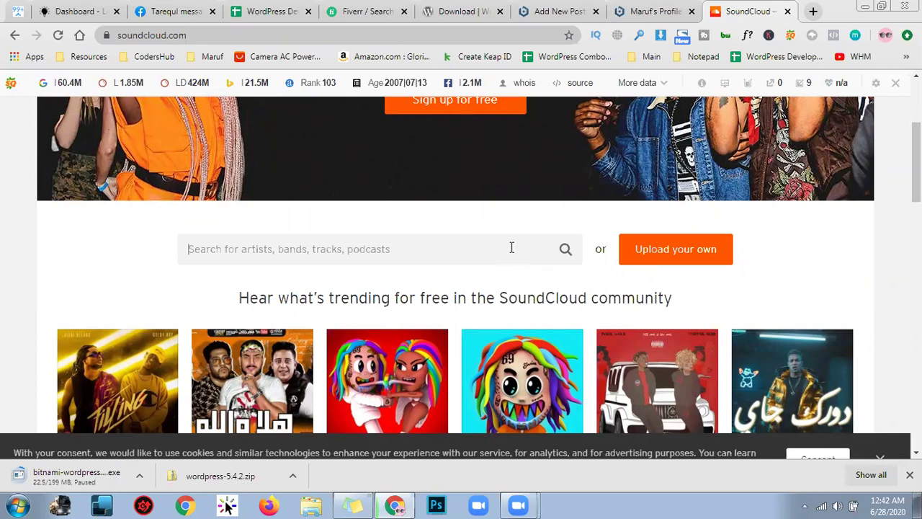
text(link)
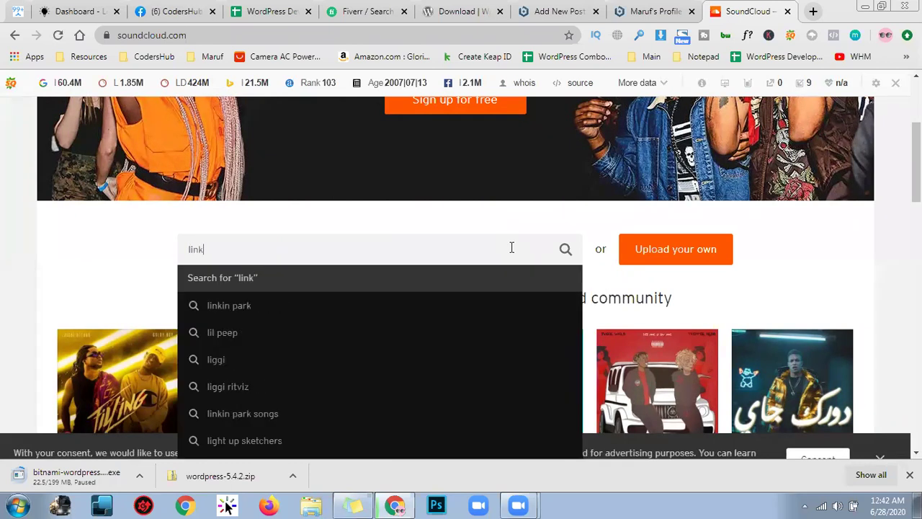
text(in)
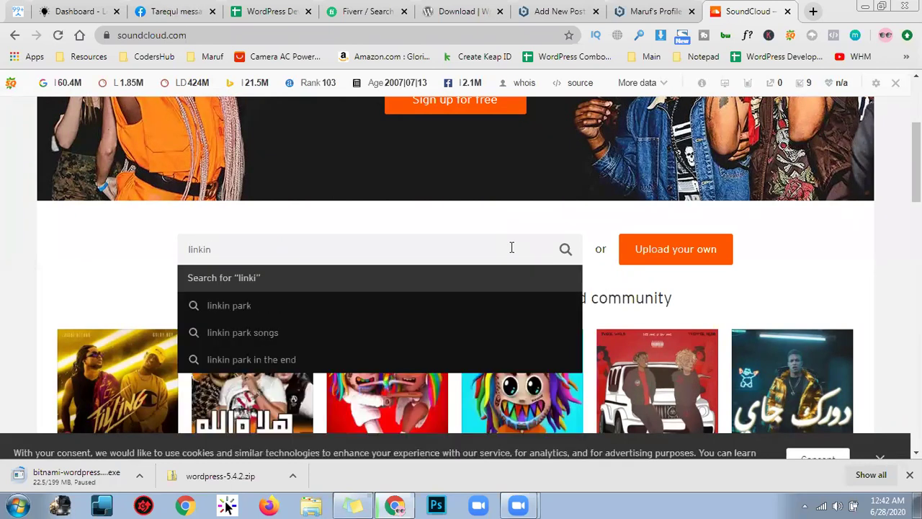
key(Return)
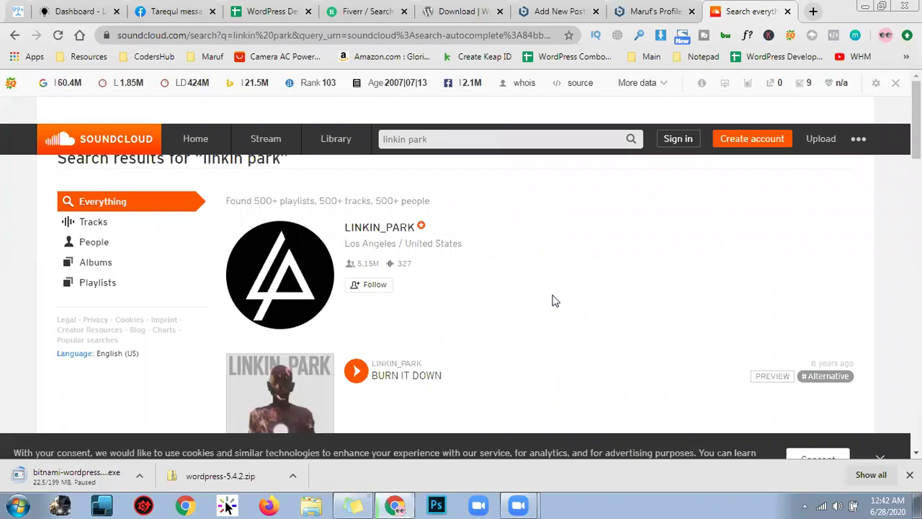
Open the 'Waiting for the End' track page and take its address back to the WordPress post
scroll(552, 300, down, 2)
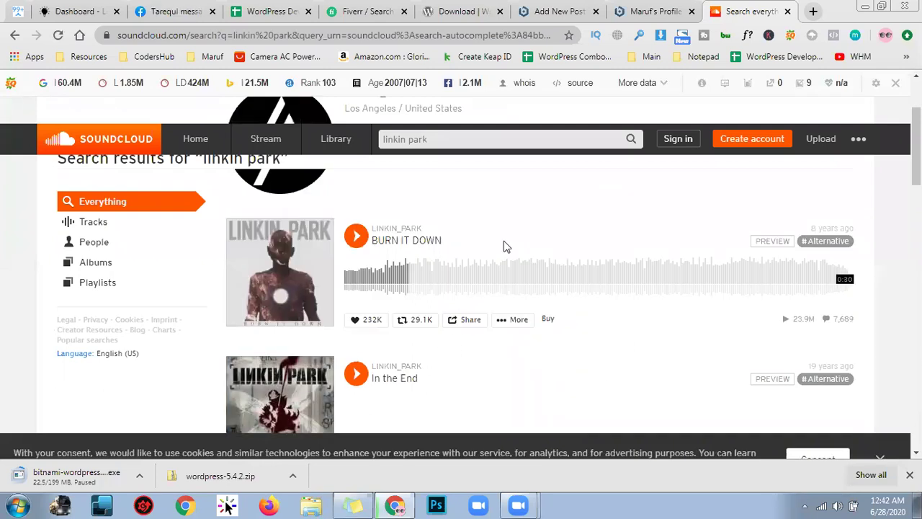
scroll(505, 246, down, 2)
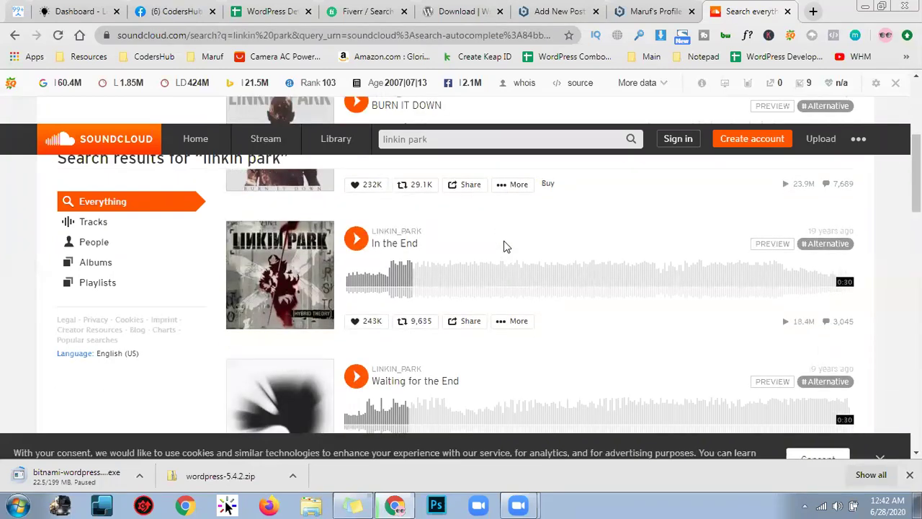
scroll(504, 247, down, 4)
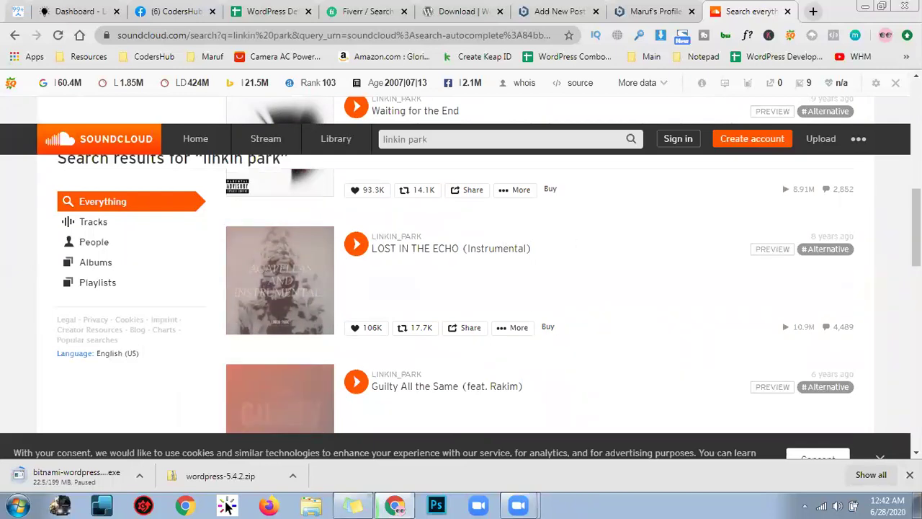
scroll(602, 299, up, 1)
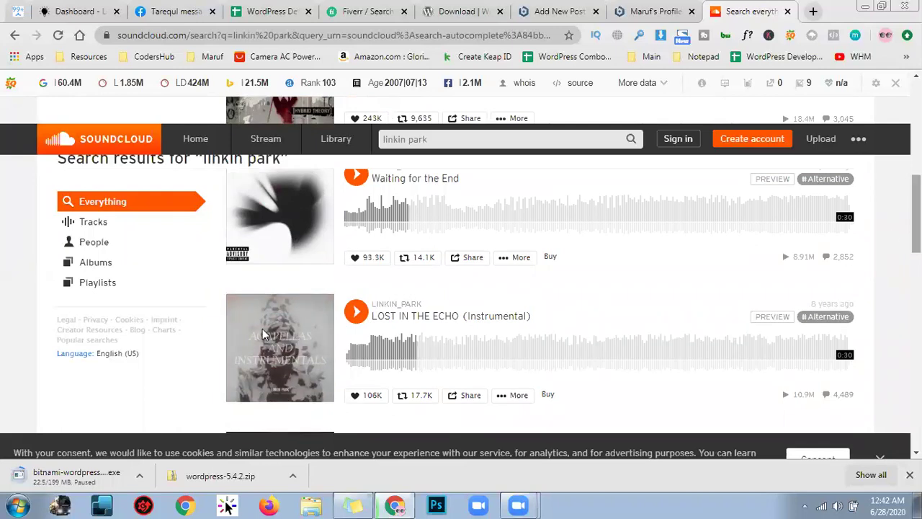
scroll(264, 333, up, 1)
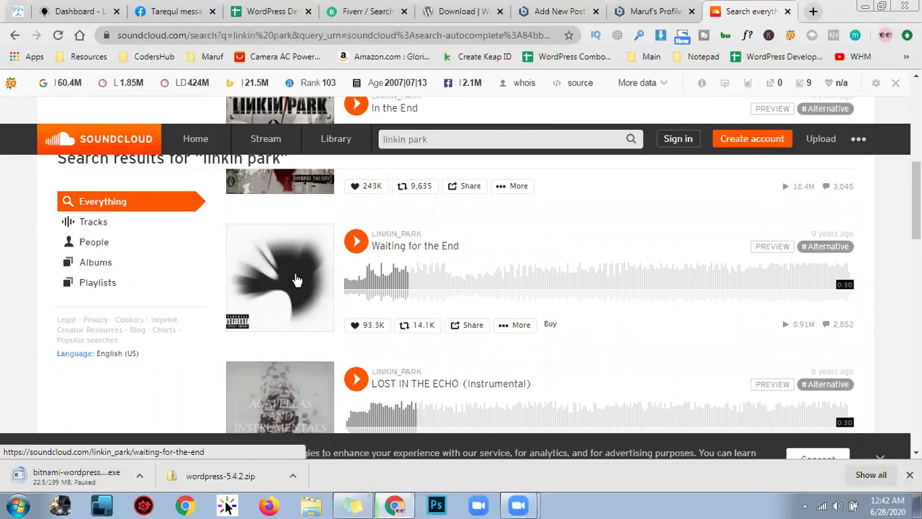
click(296, 279)
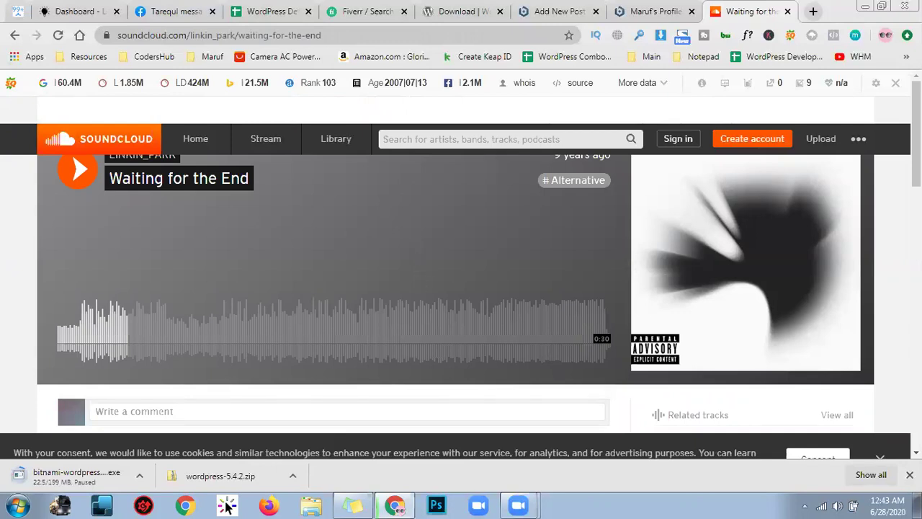
scroll(227, 506, down, 3)
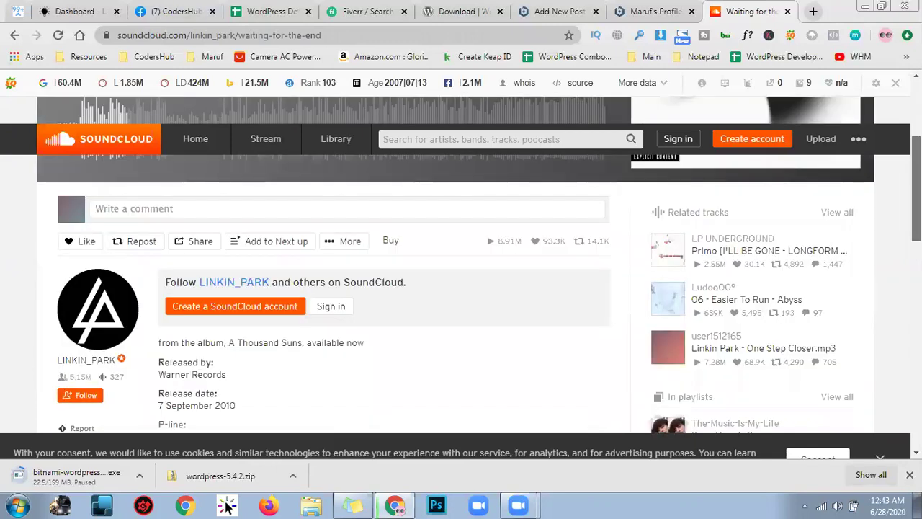
scroll(227, 507, up, 3)
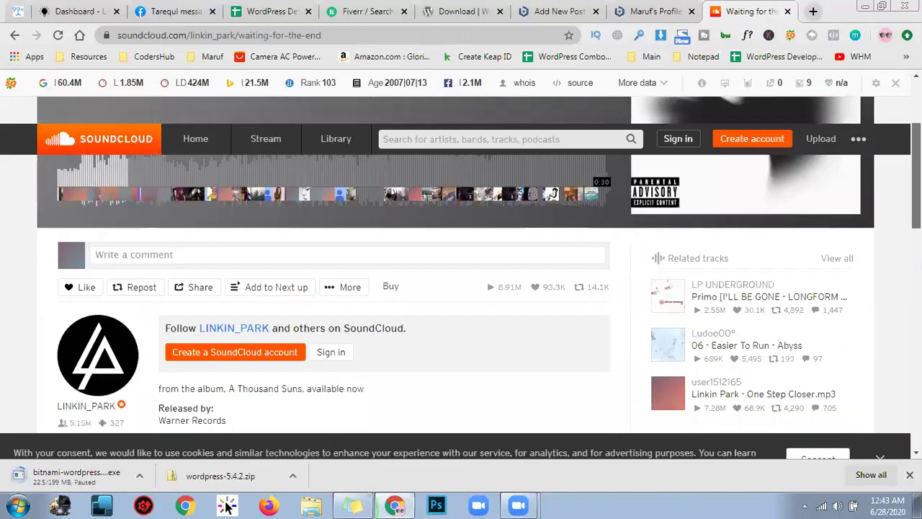
click(410, 35)
key(ctrl+c)
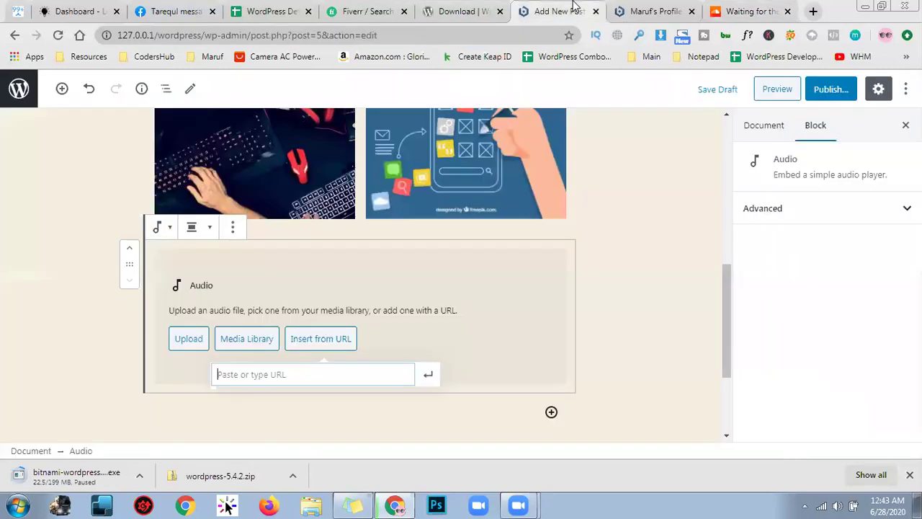
click(553, 12)
key(ctrl+v)
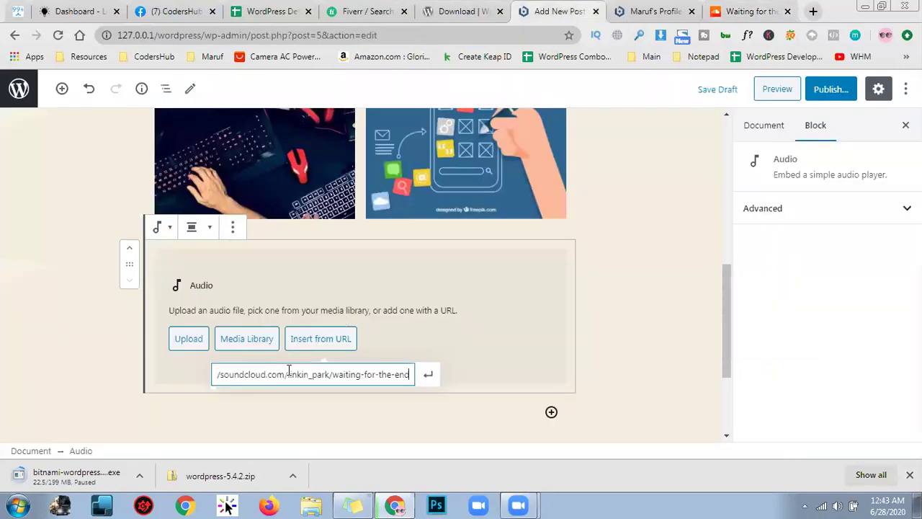
key(Return)
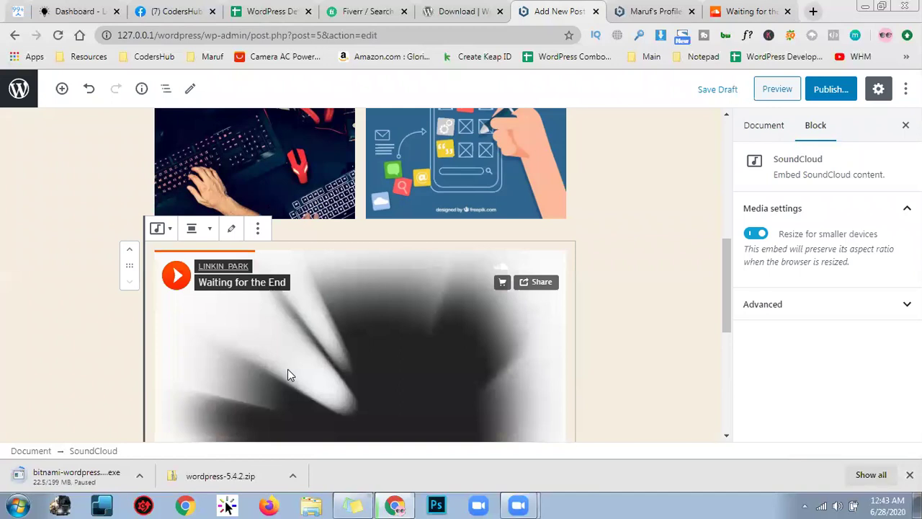
scroll(310, 377, down, 2)
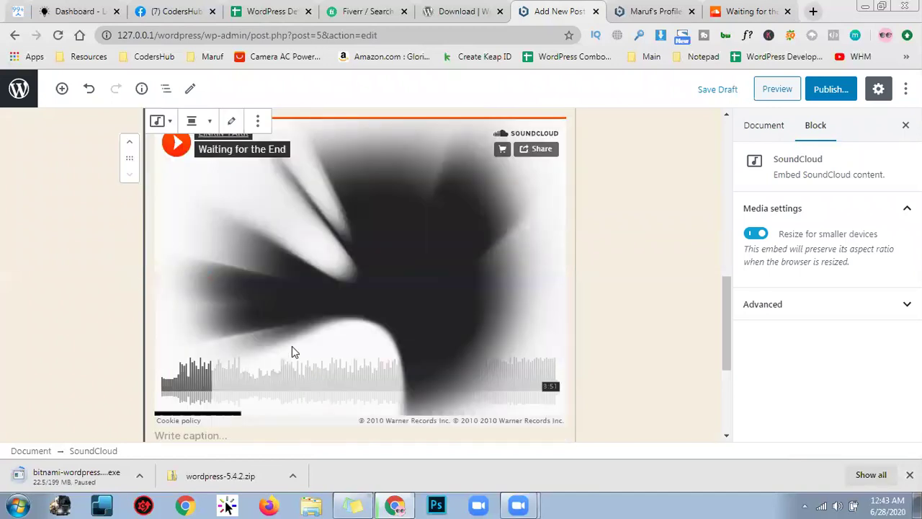
scroll(293, 350, down, 1)
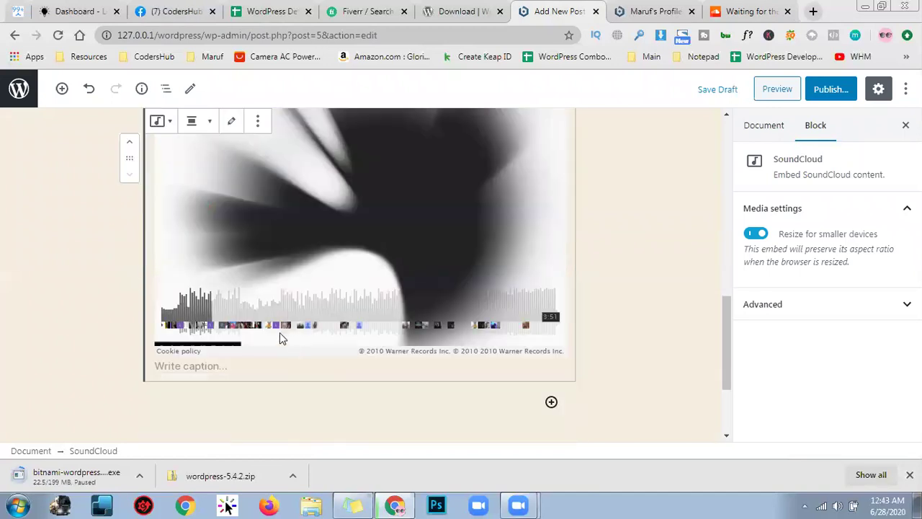
scroll(279, 334, up, 2)
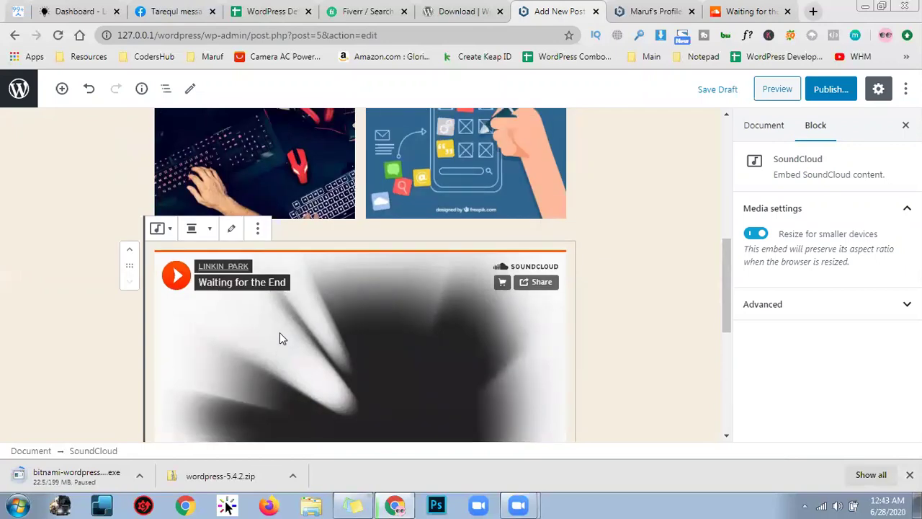
scroll(279, 338, down, 1)
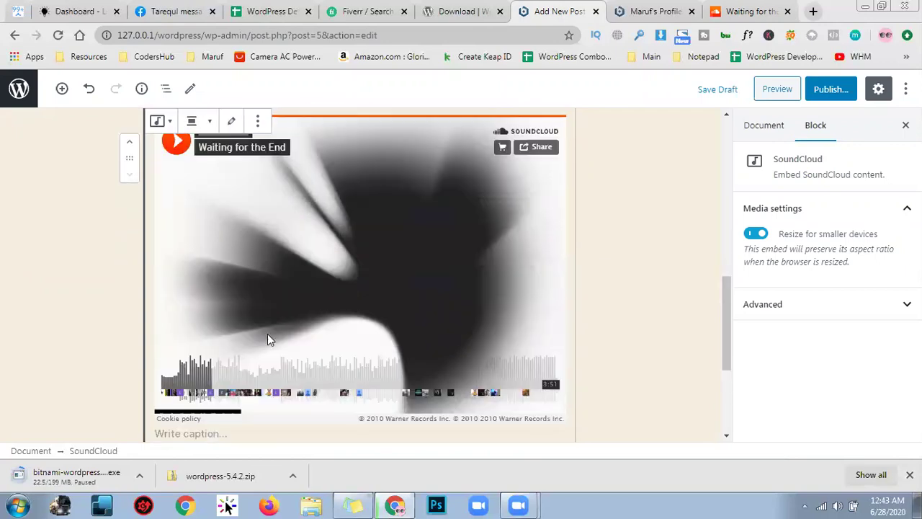
scroll(264, 345, down, 1)
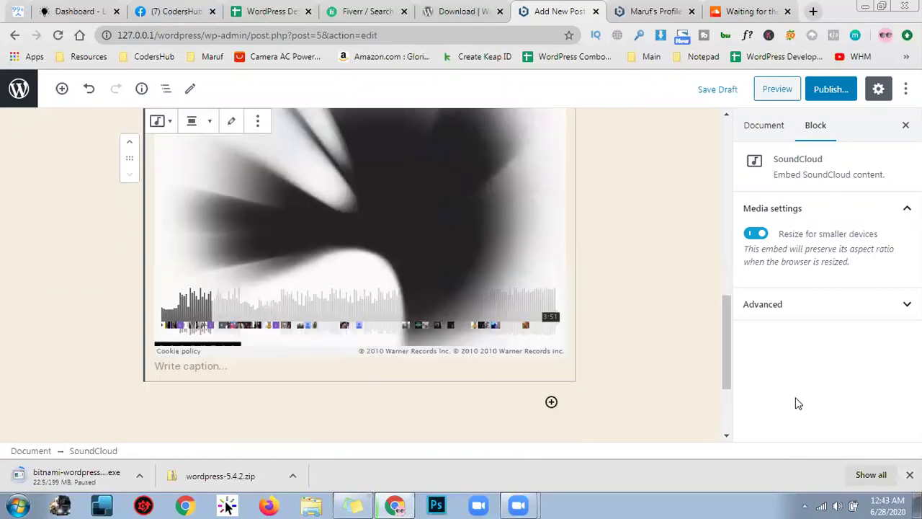
scroll(641, 372, down, 2)
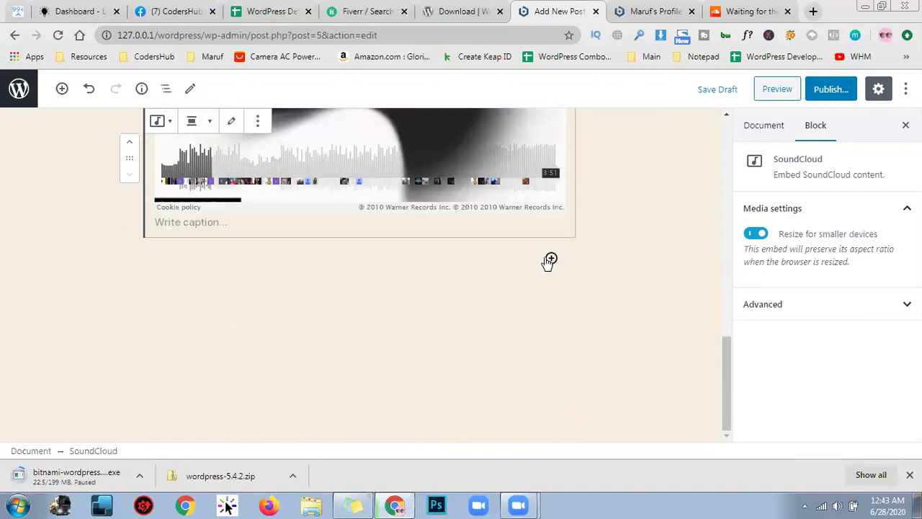
click(551, 258)
Expand the Embeds category in the block inserter below the SoundCloud player
scroll(576, 336, down, 1)
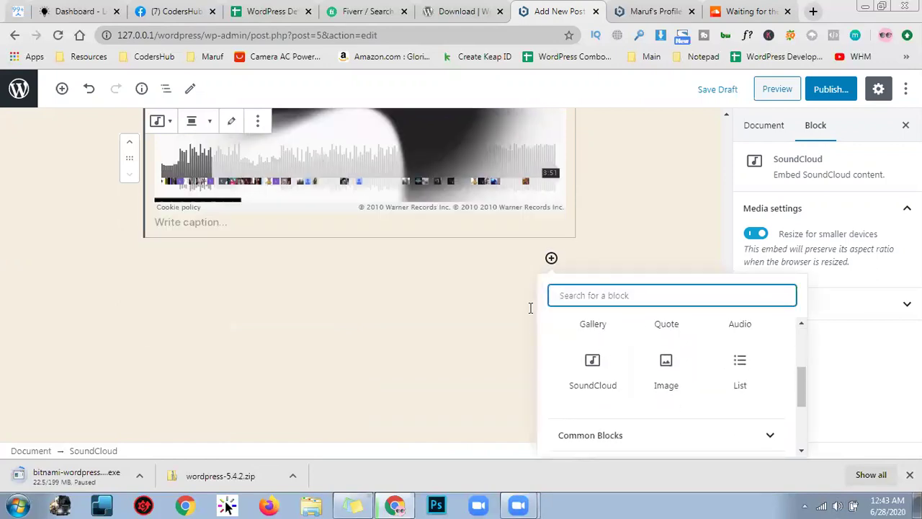
scroll(678, 324, up, 2)
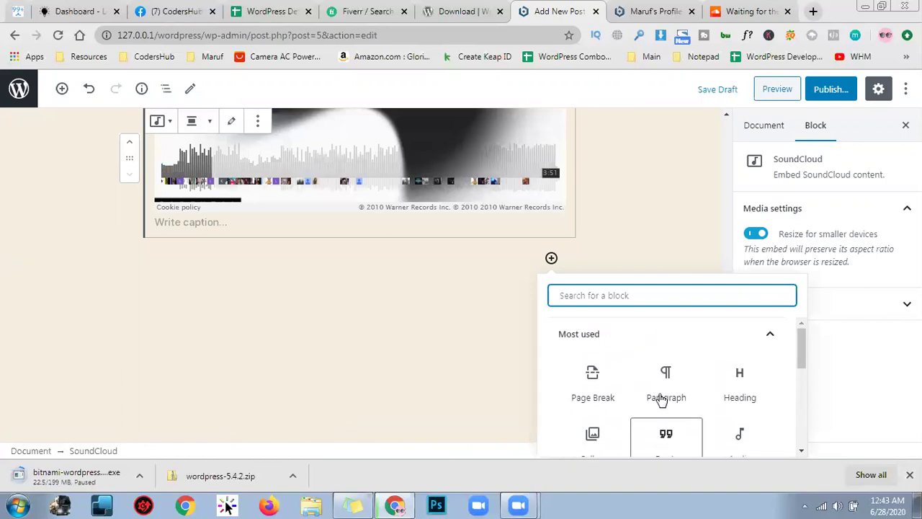
scroll(741, 343, down, 5)
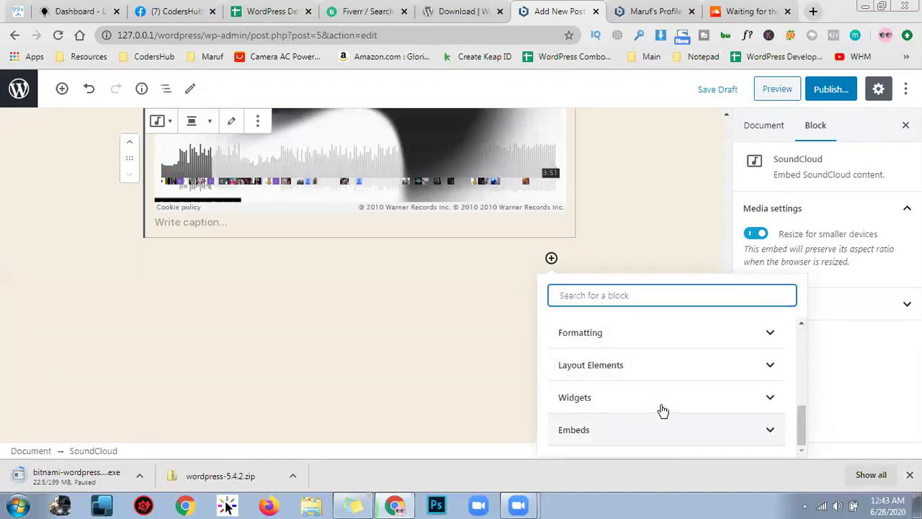
click(664, 427)
key(Left)
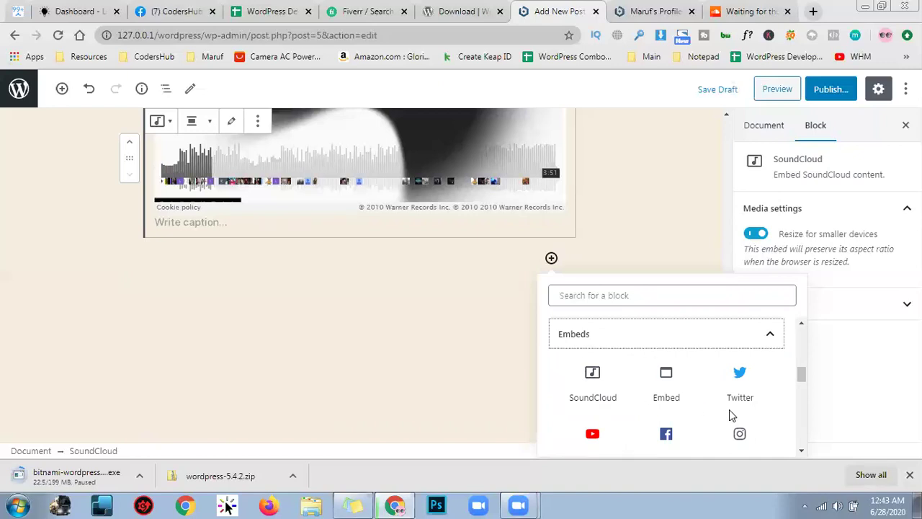
Add a YouTube embed block, then go to the YouTube tab
scroll(729, 409, down, 2)
scroll(726, 362, up, 2)
scroll(613, 412, down, 1)
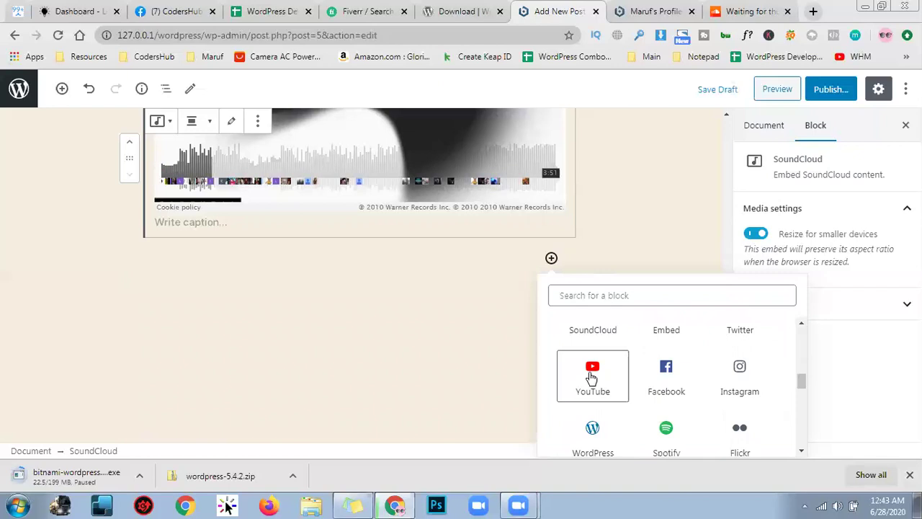
scroll(591, 380, down, 1)
scroll(590, 381, down, 6)
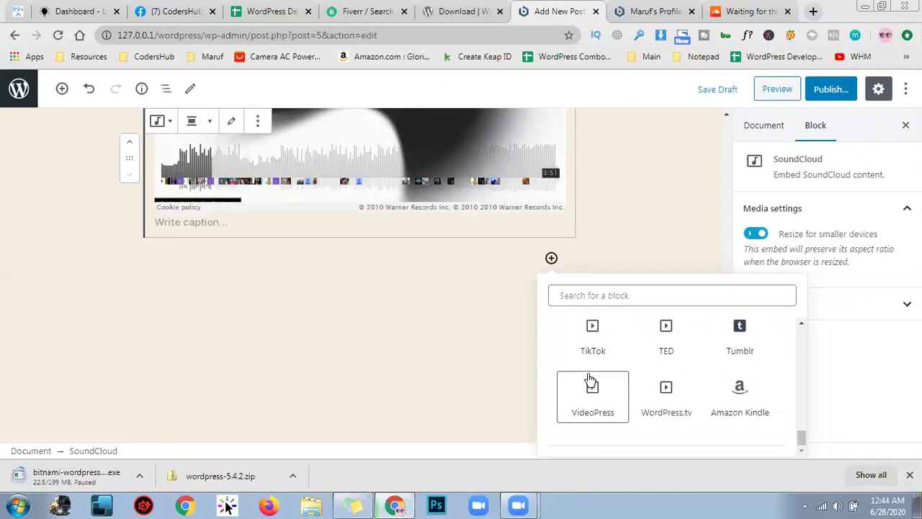
scroll(589, 380, up, 5)
scroll(589, 380, up, 2)
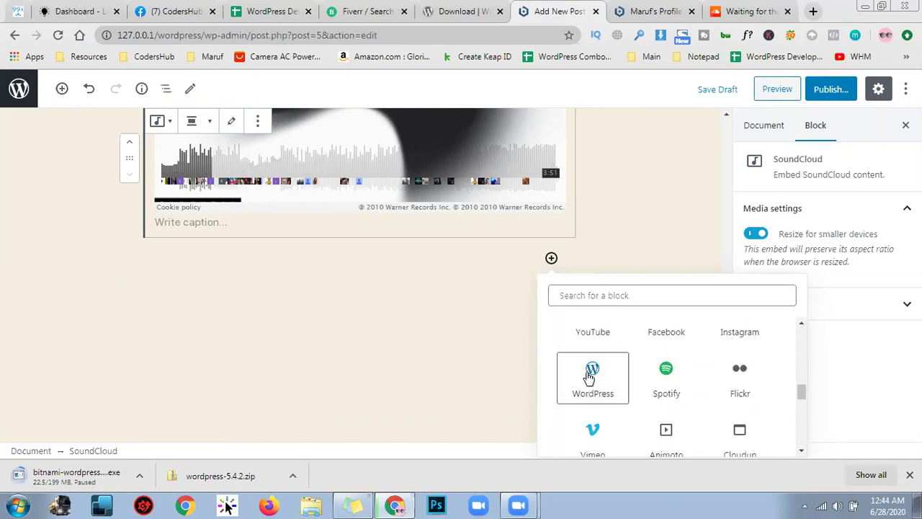
scroll(591, 374, up, 1)
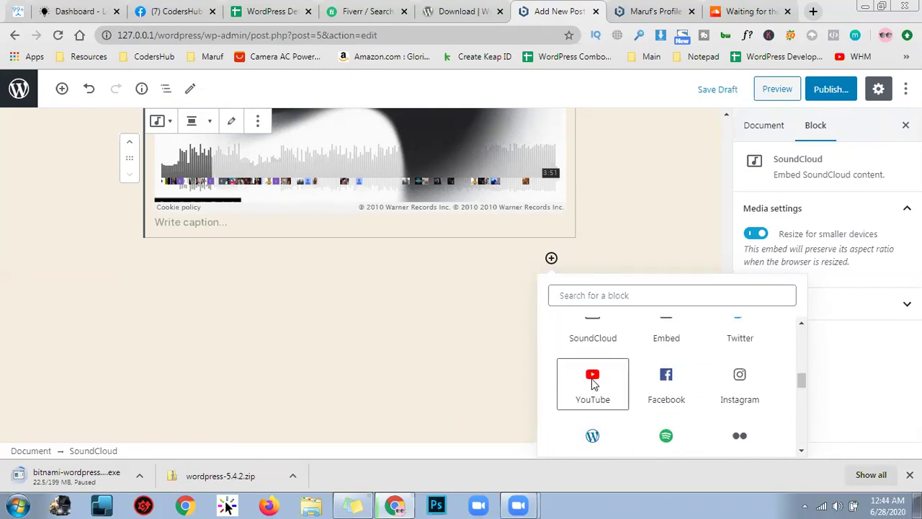
click(591, 378)
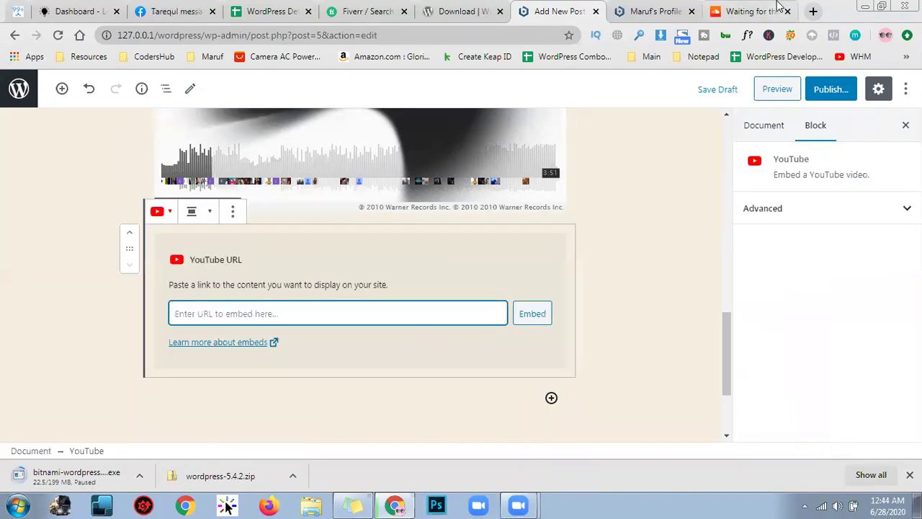
click(778, 7)
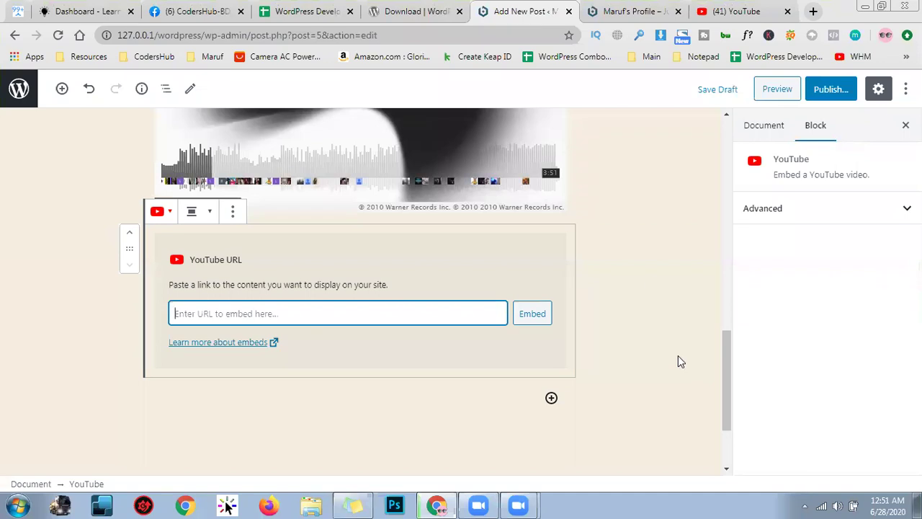
click(727, 12)
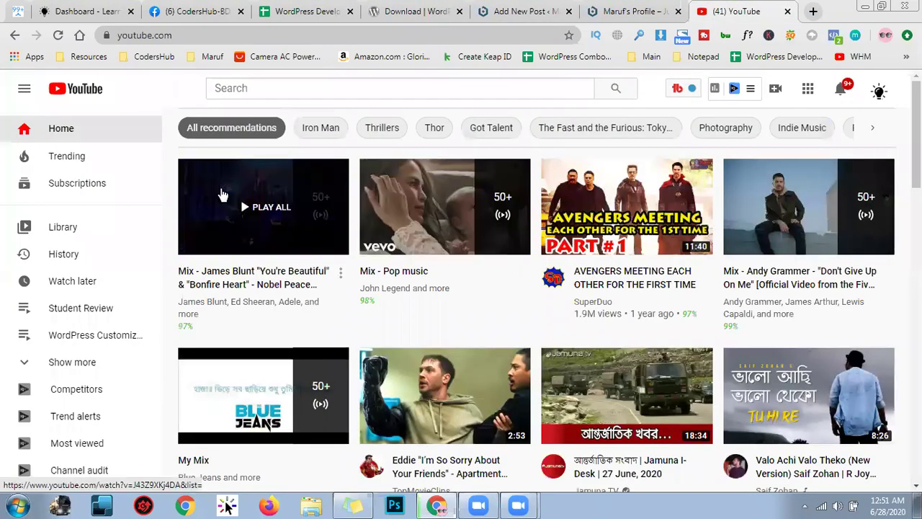
Open the James Blunt Nobel Peace Prize Concert video, select its address, and pause playback
click(223, 195)
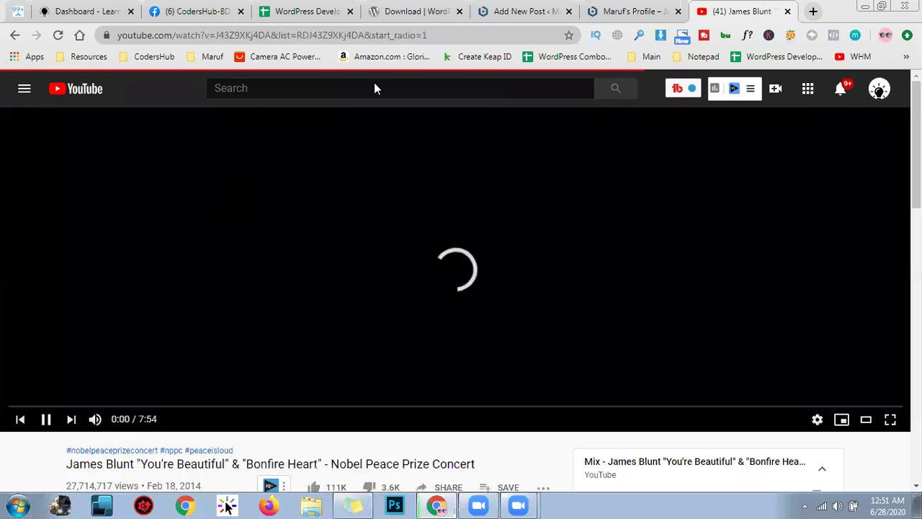
click(477, 28)
key(ctrl+c)
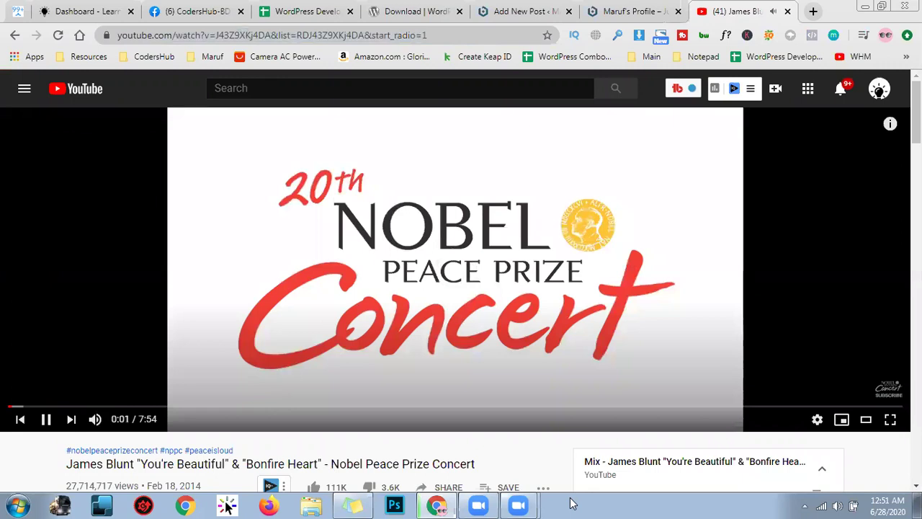
key(space)
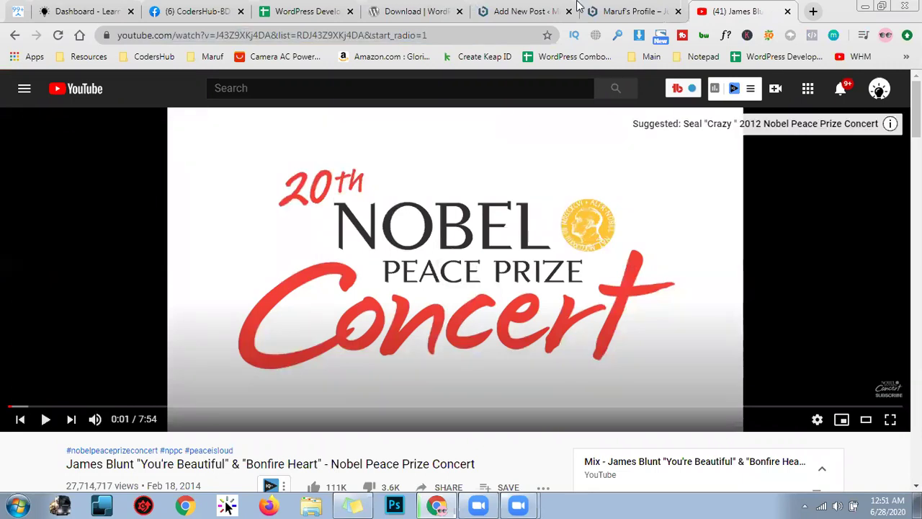
Paste the James Blunt video link into the YouTube block and embed it
key(ctrl+Page_Up)
key(ctrl+Page_Up)
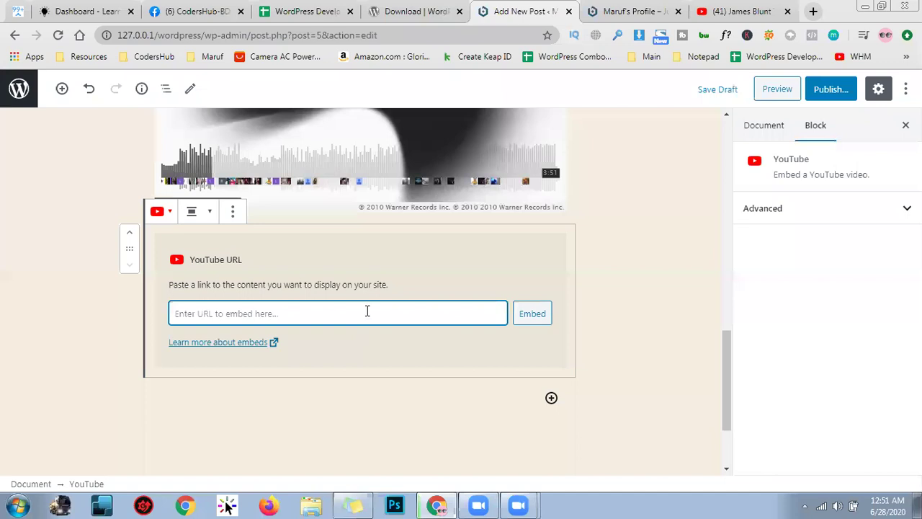
click(367, 311)
key(ctrl+v)
key(Return)
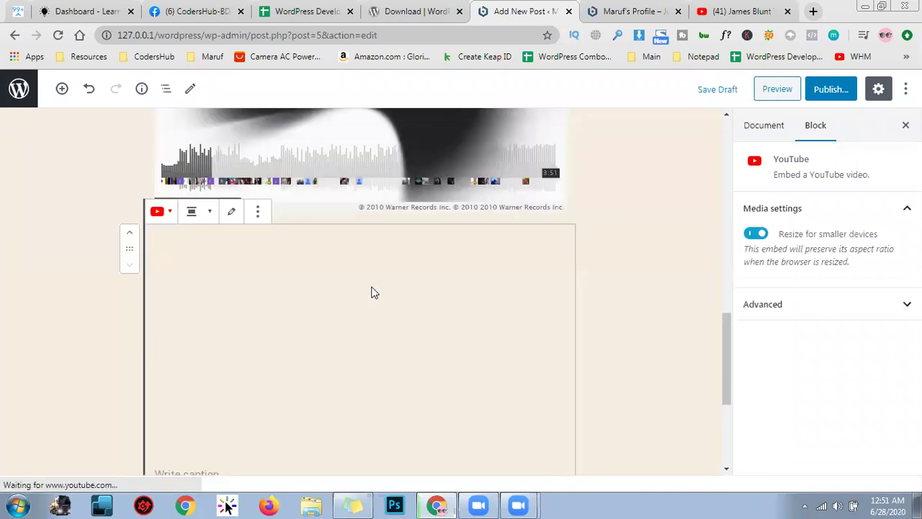
Add a general Embed block from the Embeds category below the video, then open a new tab
scroll(374, 293, down, 2)
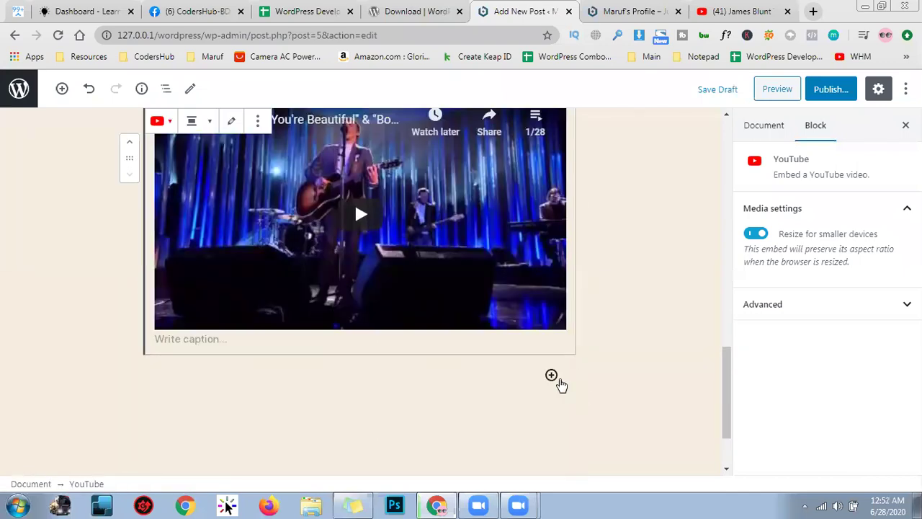
click(552, 376)
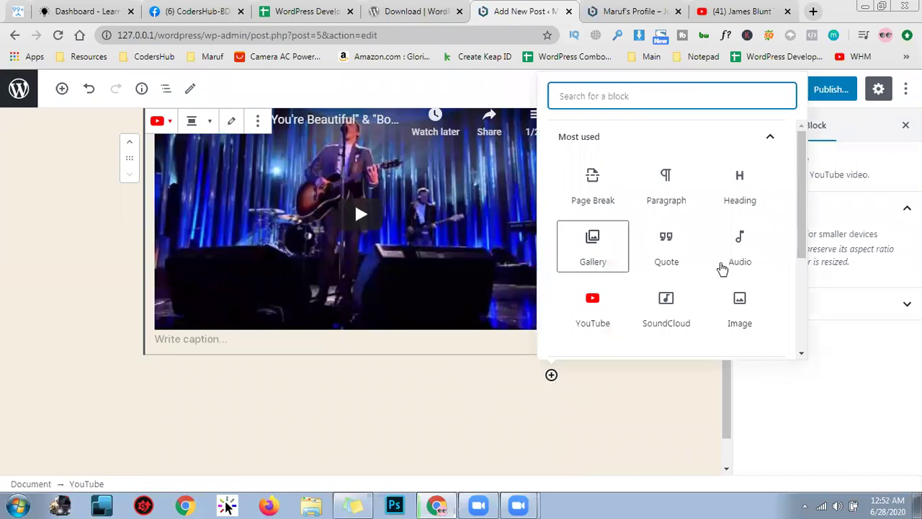
scroll(711, 241, down, 1)
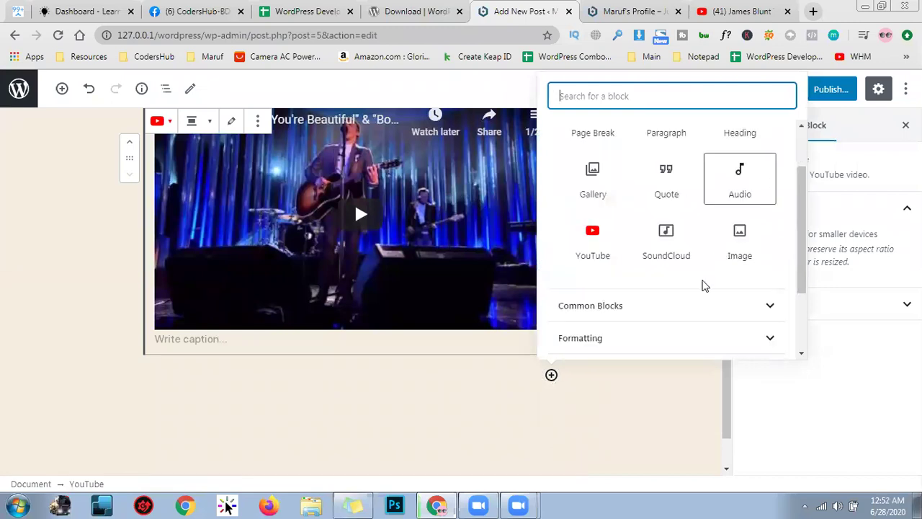
scroll(666, 296, down, 1)
scroll(713, 232, down, 1)
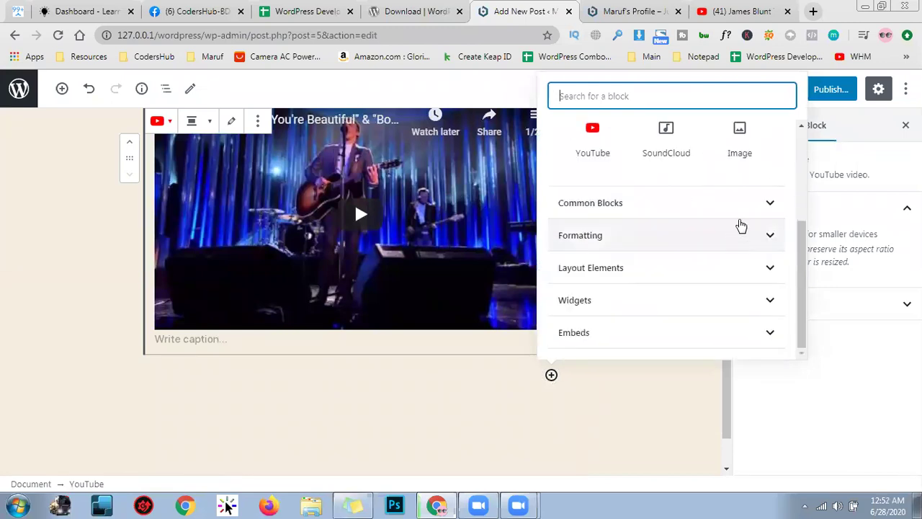
click(713, 297)
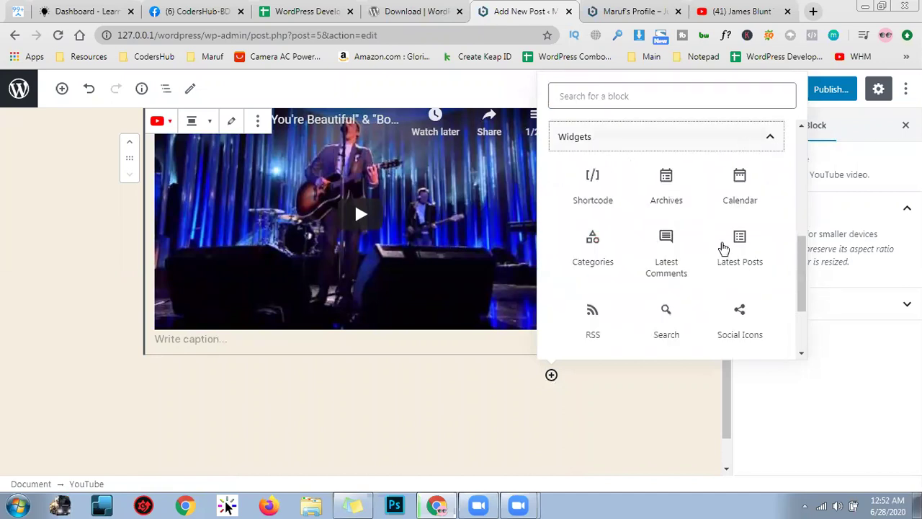
click(667, 136)
click(648, 332)
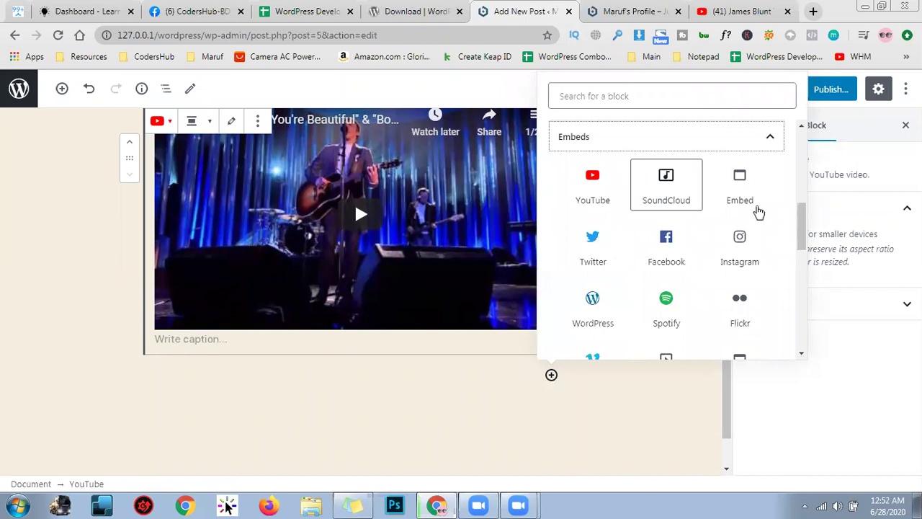
click(743, 186)
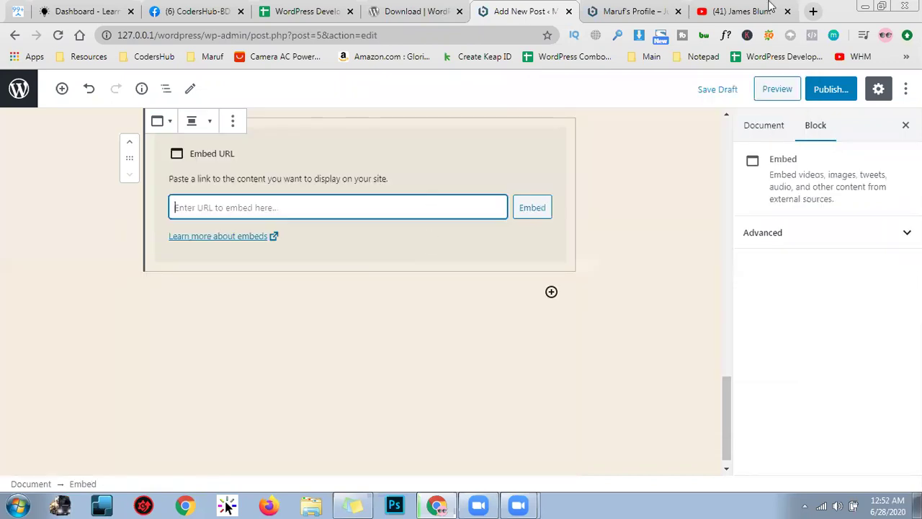
key(ctrl+t)
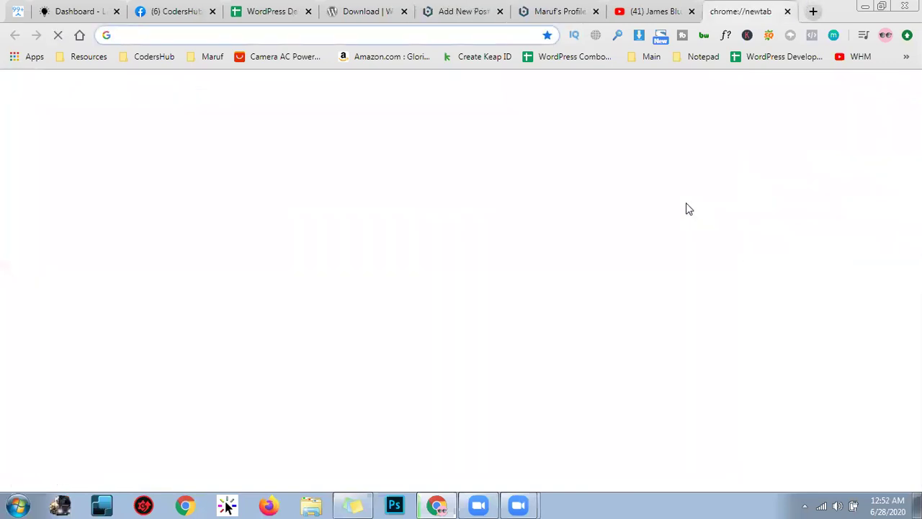
Go to Google Maps and open the Manikganj Bus Terminal place listing
text(maps.google.com)
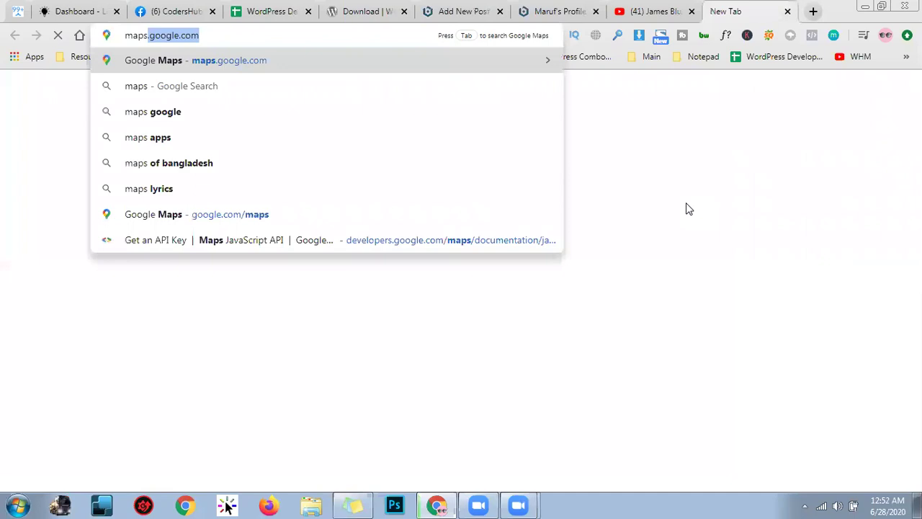
key(Return)
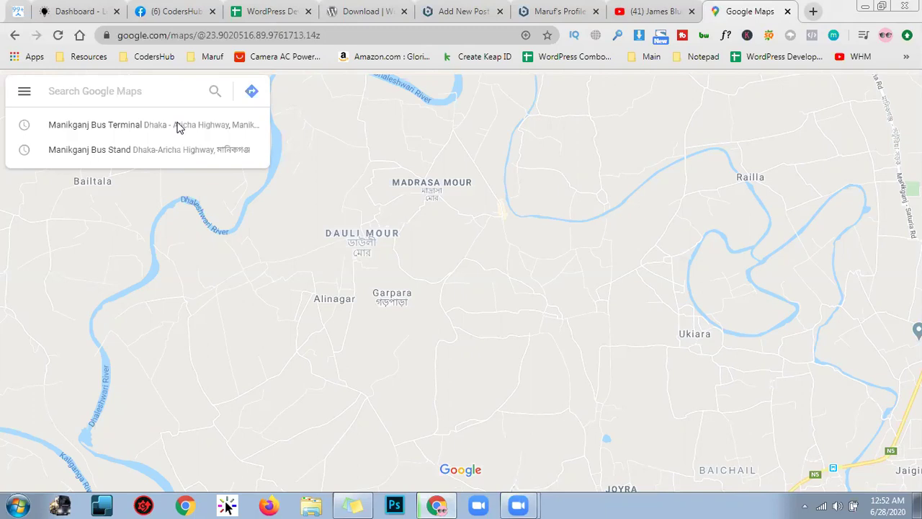
click(178, 127)
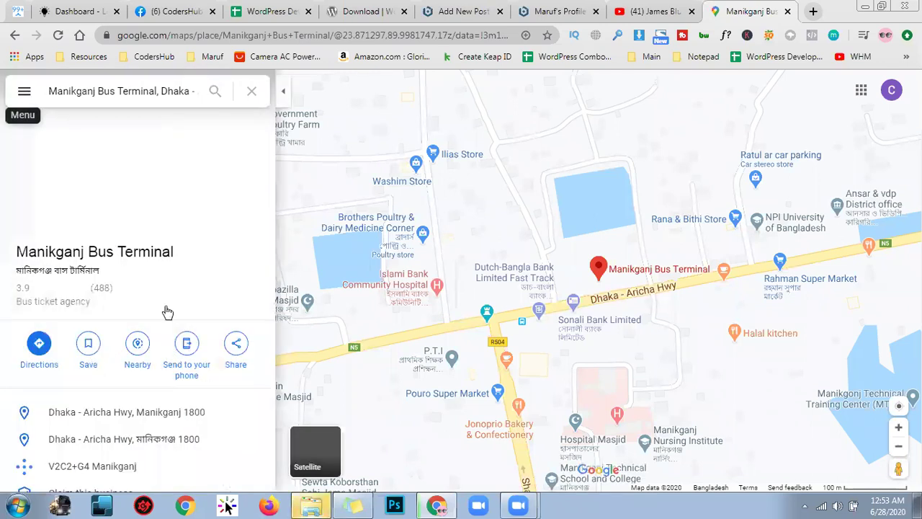
Copy the Manikganj Bus Terminal map's embed HTML from Google Maps and return to WordPress
click(24, 90)
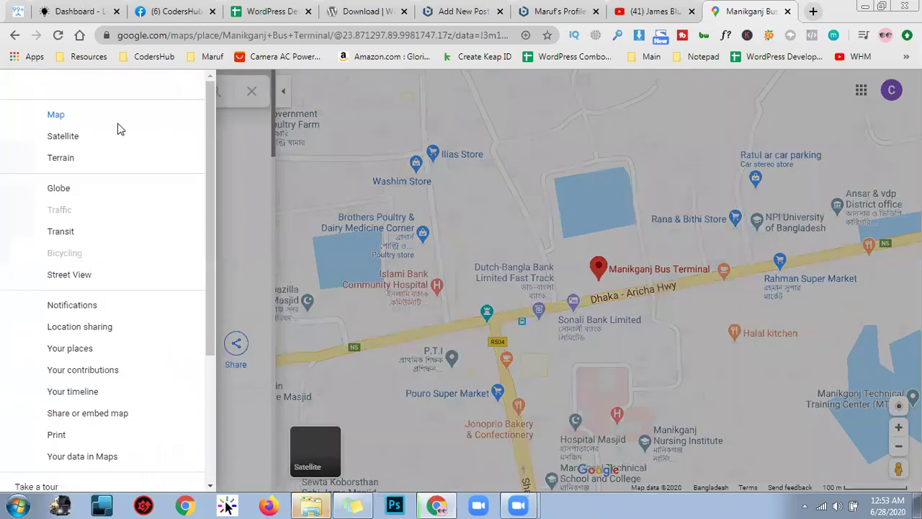
click(259, 159)
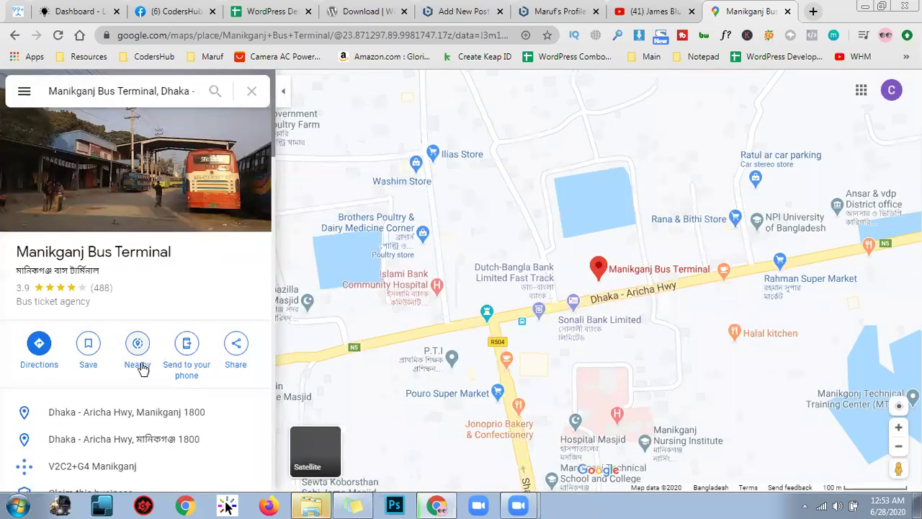
click(234, 352)
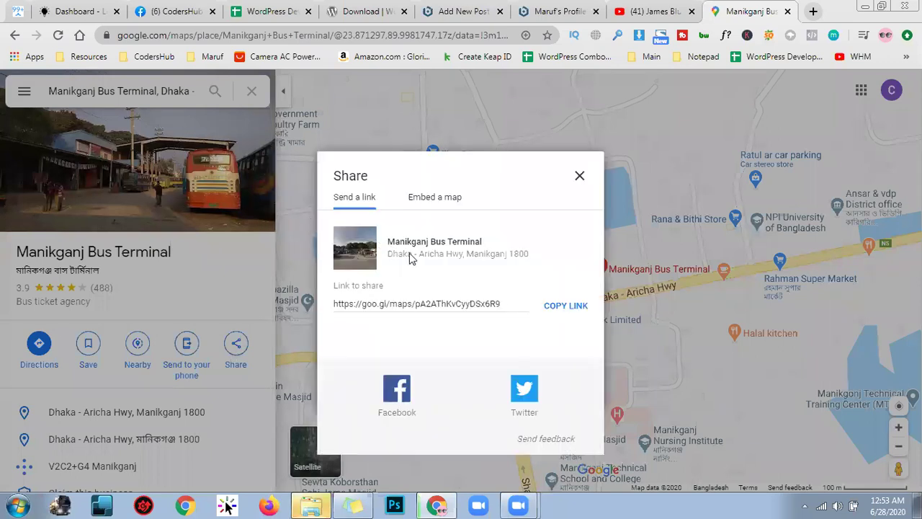
click(454, 207)
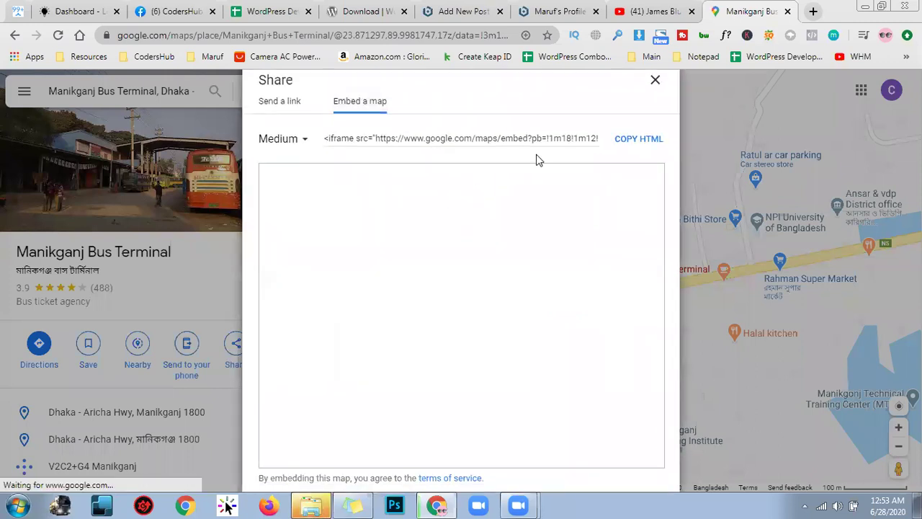
click(644, 138)
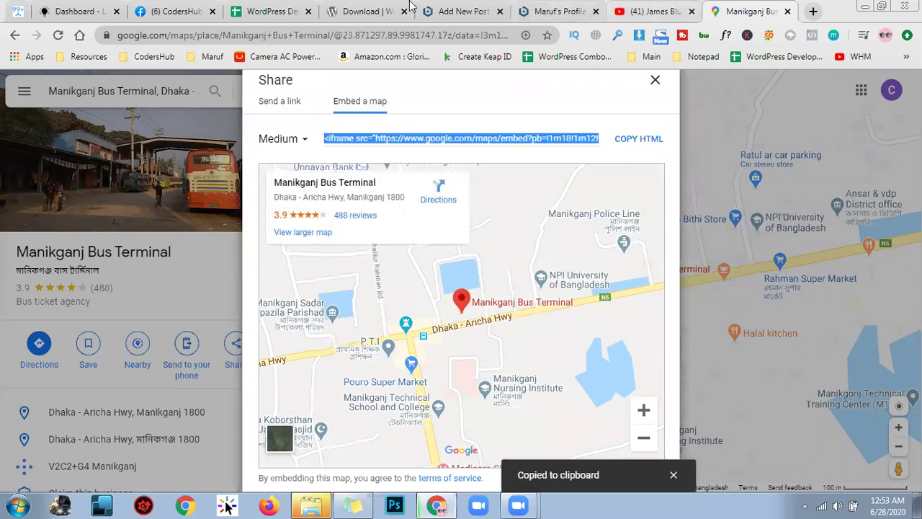
click(540, 11)
click(464, 9)
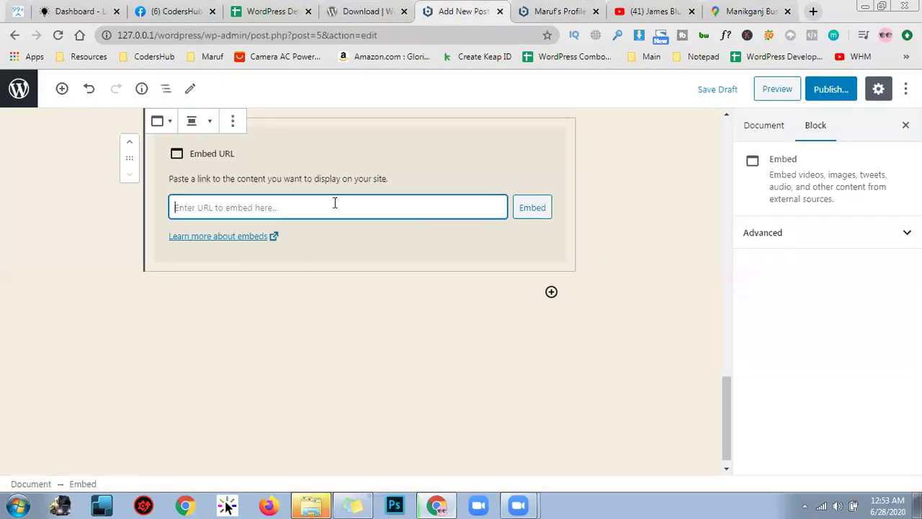
Paste the map iframe code into the Embed URL field, then clear it once rejected
key(ctrl+v)
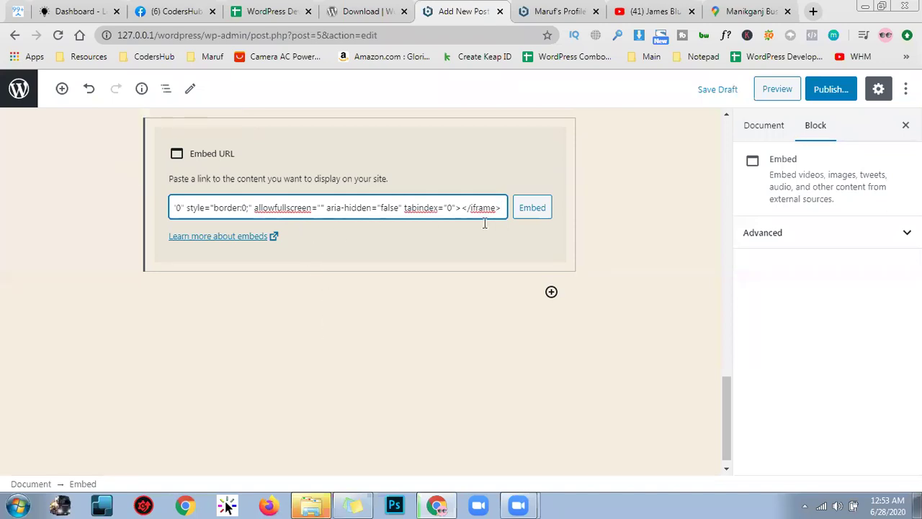
key(Return)
key(ctrl+a)
key(BackSpace)
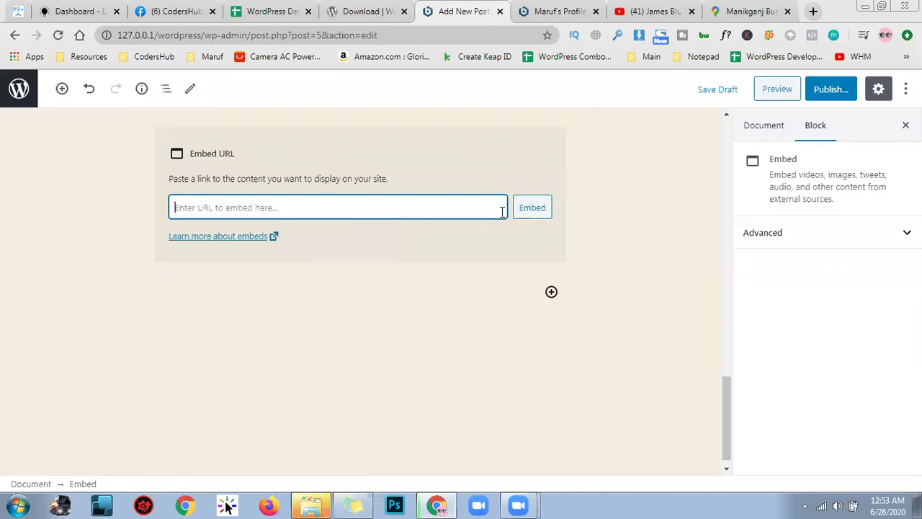
Browse the block library, expanding the Embeds, Widgets and Formatting categories
click(551, 294)
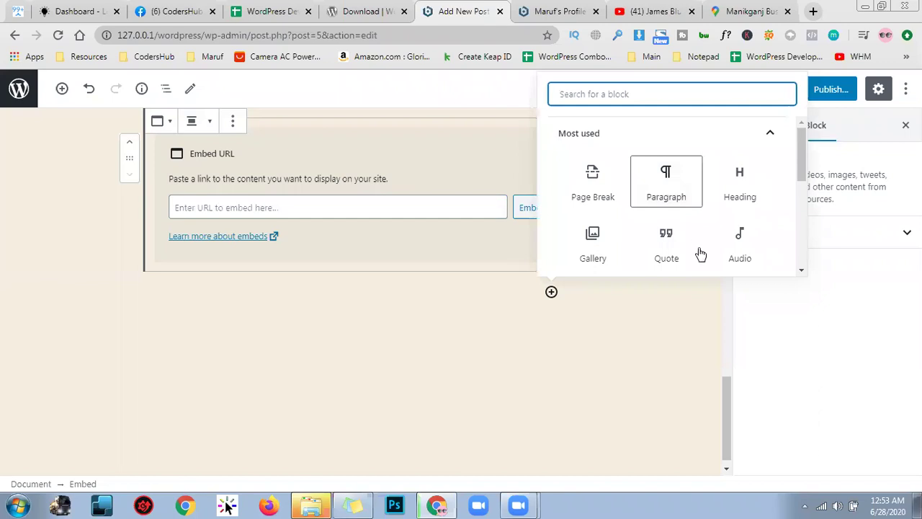
scroll(696, 98, down, 1)
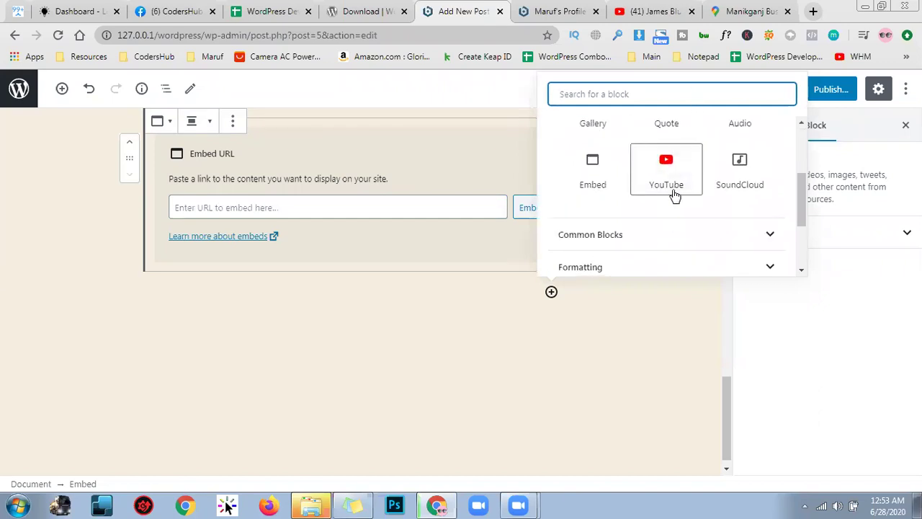
scroll(673, 194, down, 3)
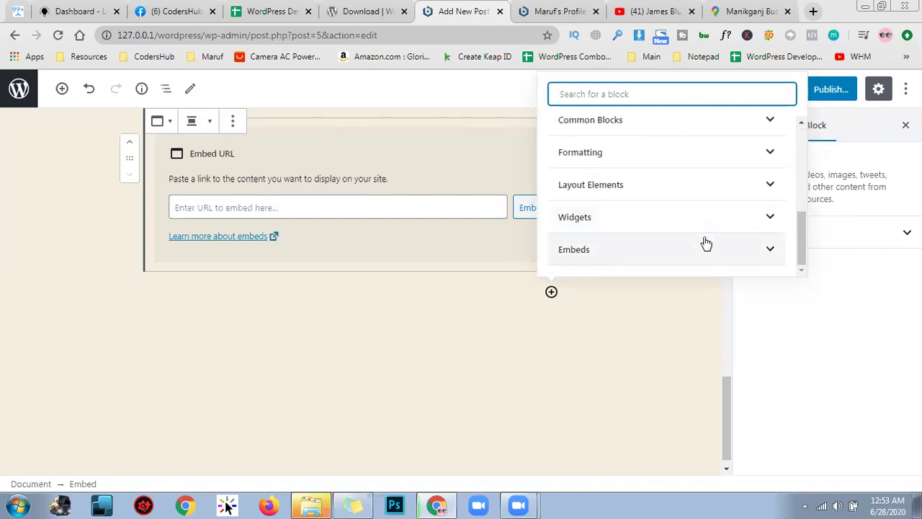
click(704, 254)
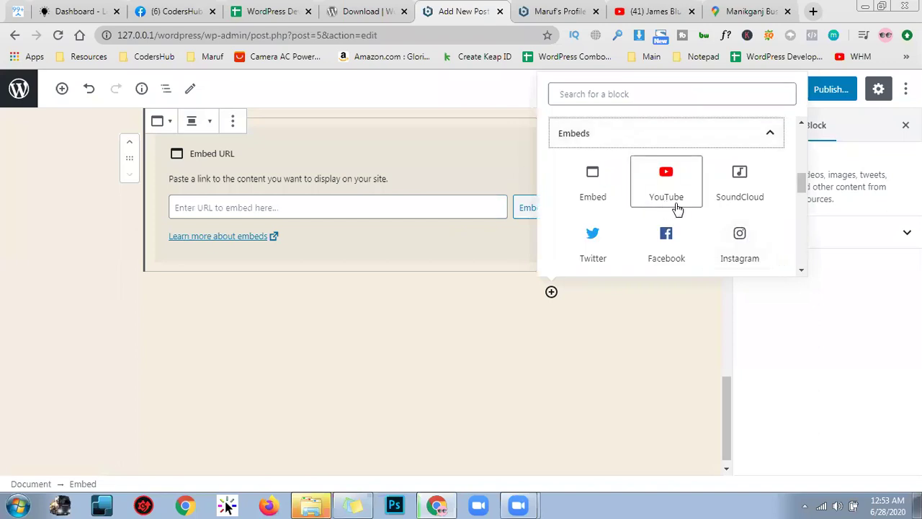
scroll(768, 204, down, 4)
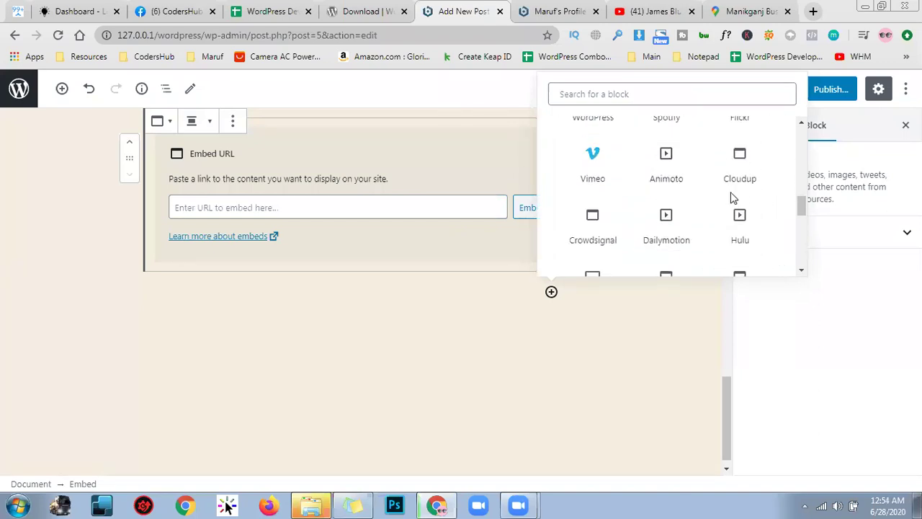
scroll(749, 195, down, 4)
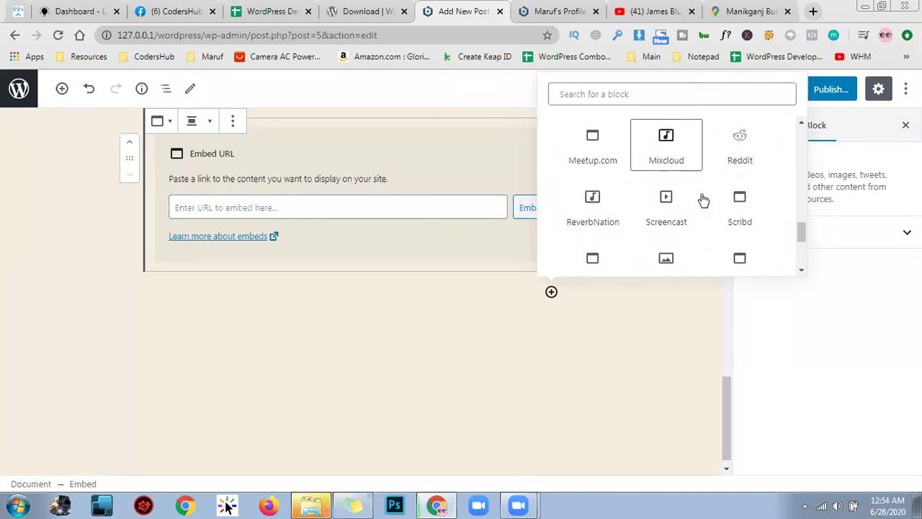
scroll(750, 202, down, 3)
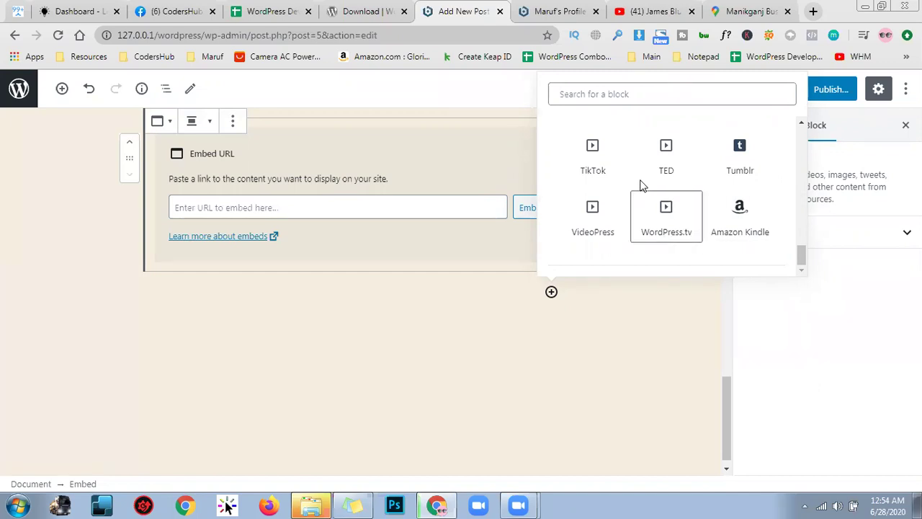
scroll(768, 204, up, 5)
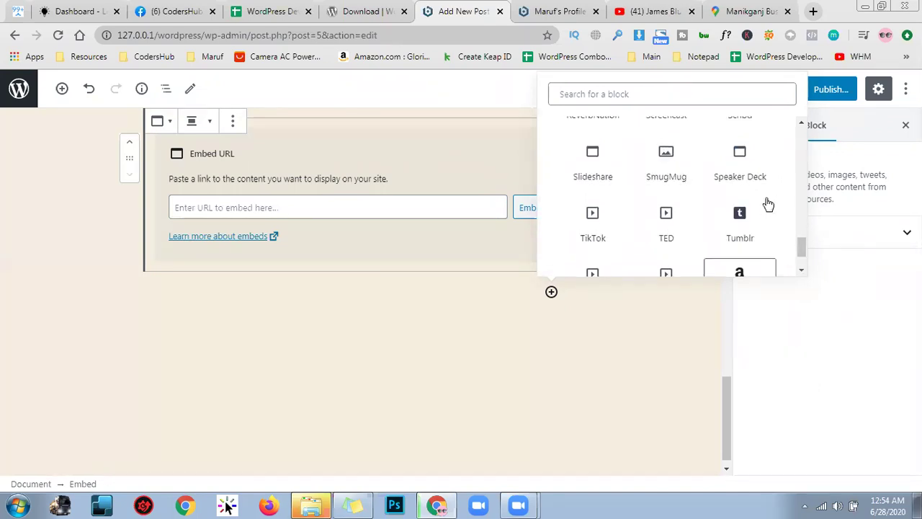
scroll(768, 204, up, 3)
scroll(768, 204, up, 3)
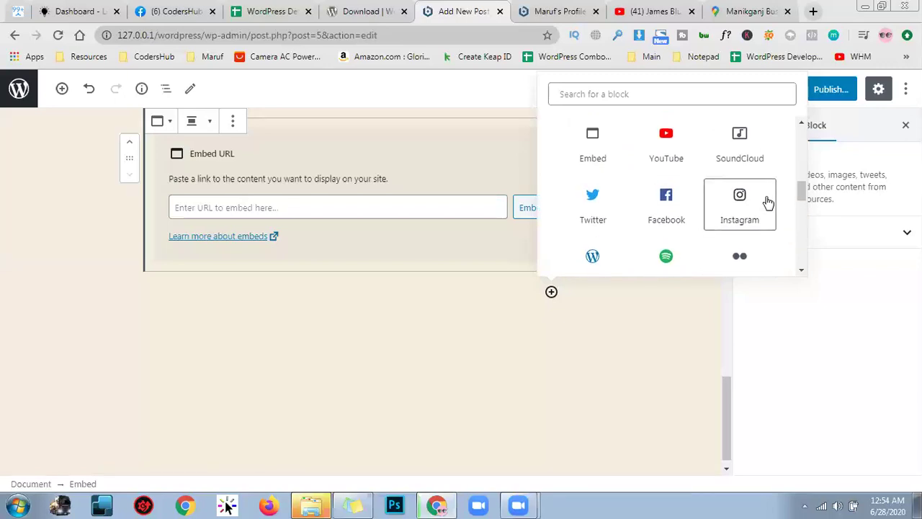
scroll(768, 204, down, 3)
scroll(768, 203, up, 5)
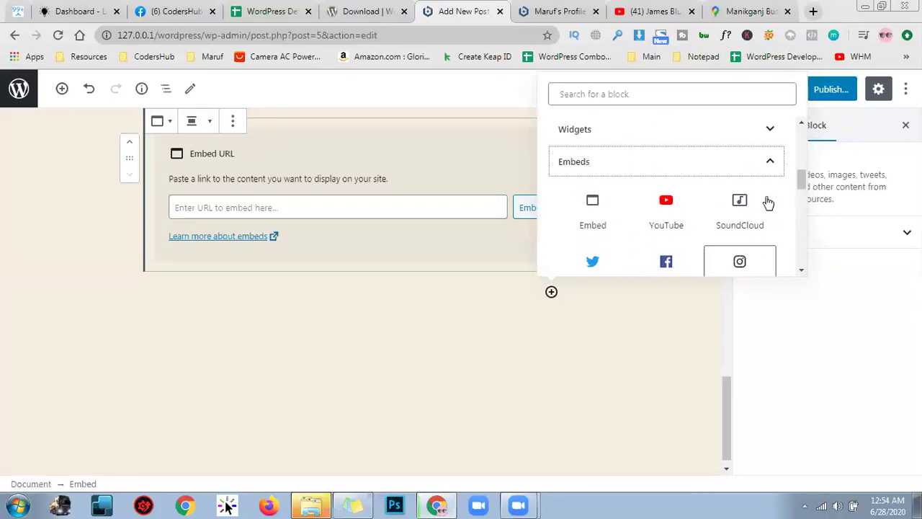
scroll(766, 201, down, 1)
click(751, 200)
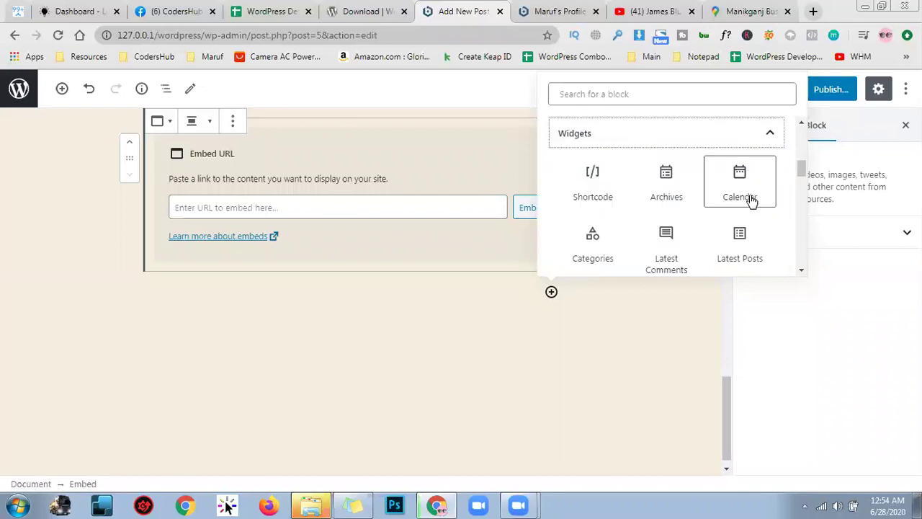
scroll(763, 194, down, 2)
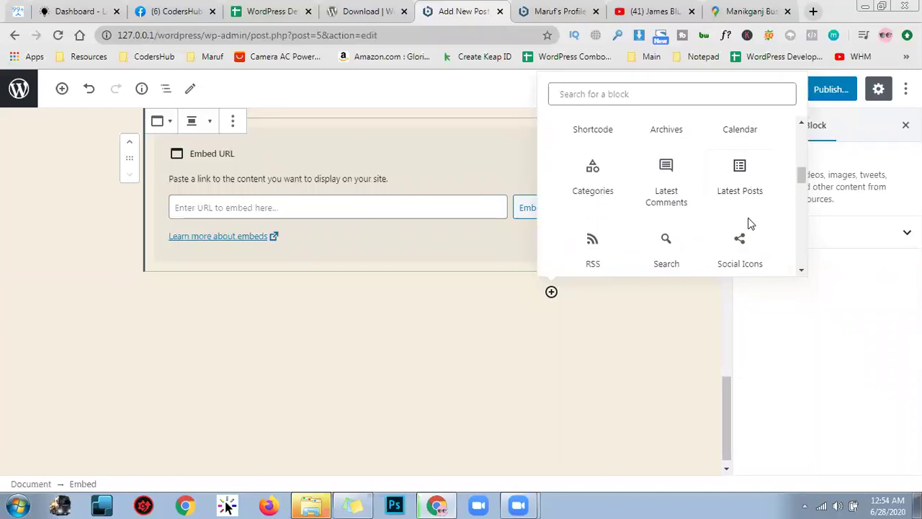
scroll(774, 196, down, 1)
scroll(720, 230, up, 5)
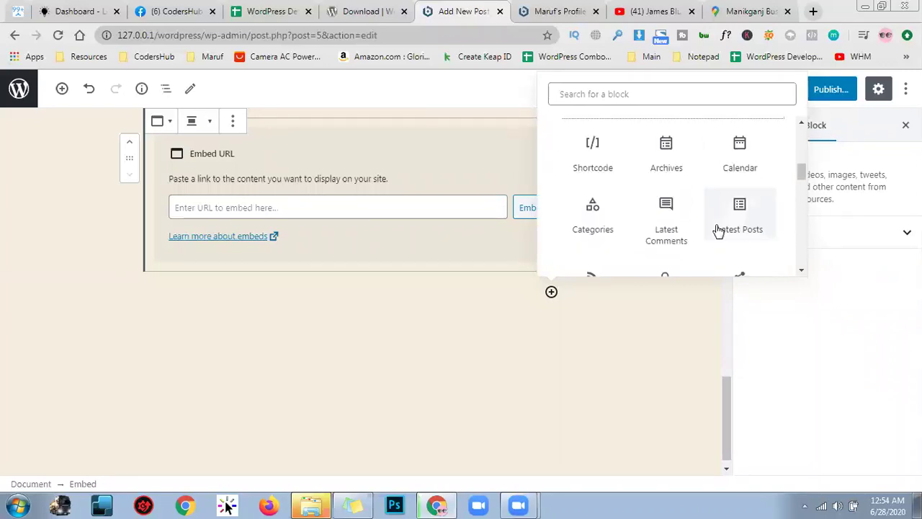
click(737, 204)
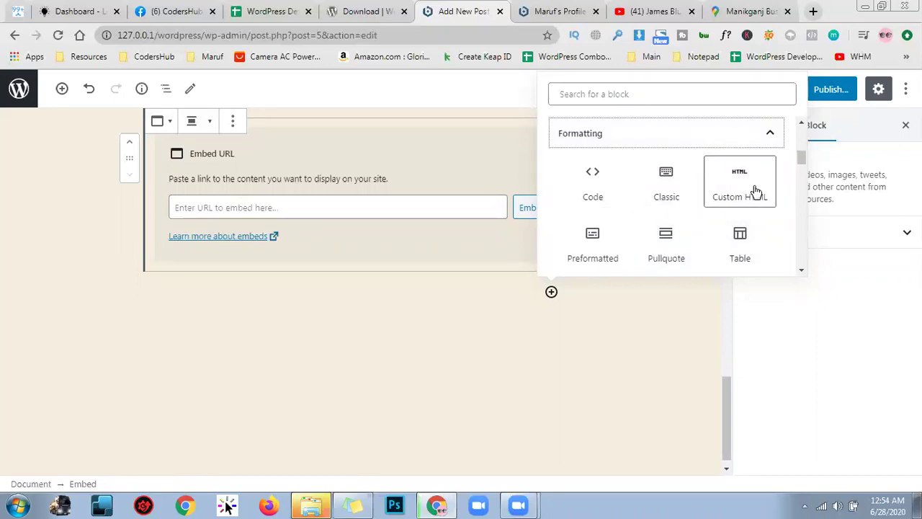
Add a Custom HTML block with the pasted map iframe and preview the rendered map
click(330, 302)
key(ctrl+v)
key(Return)
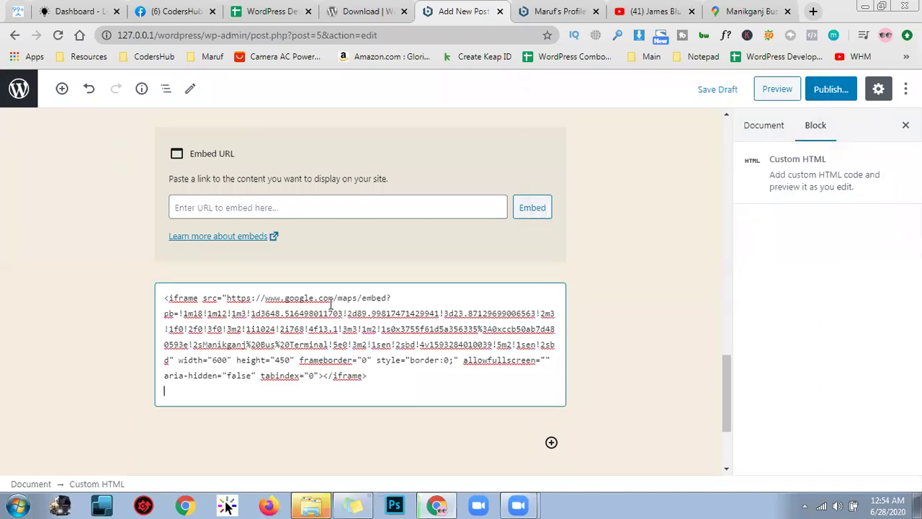
scroll(556, 289, down, 2)
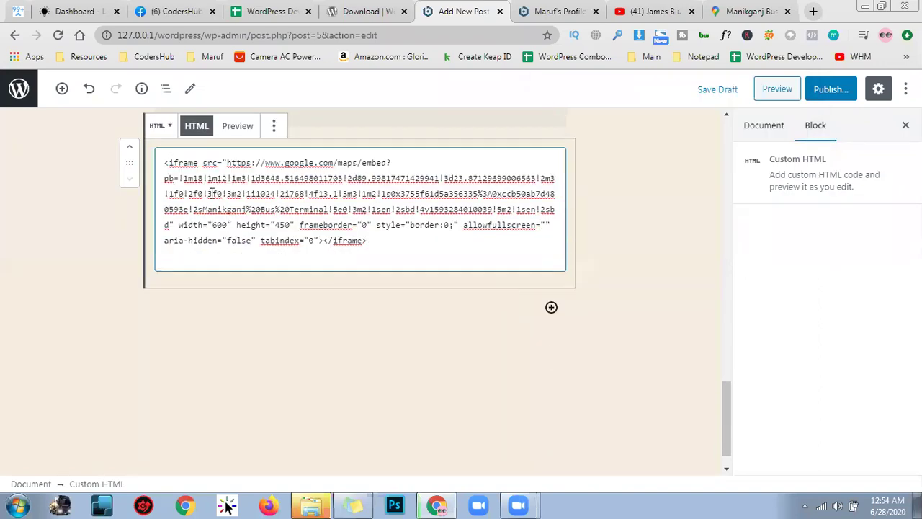
click(236, 127)
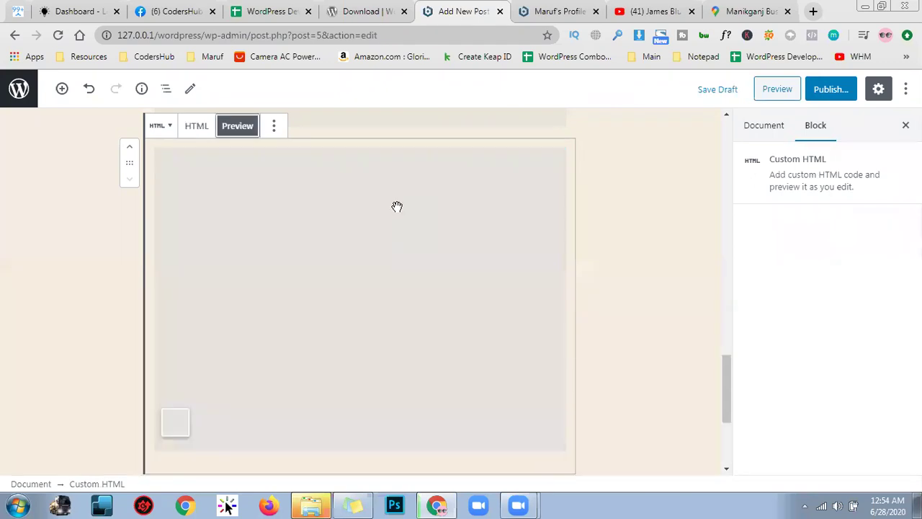
scroll(475, 282, up, 2)
scroll(482, 281, up, 1)
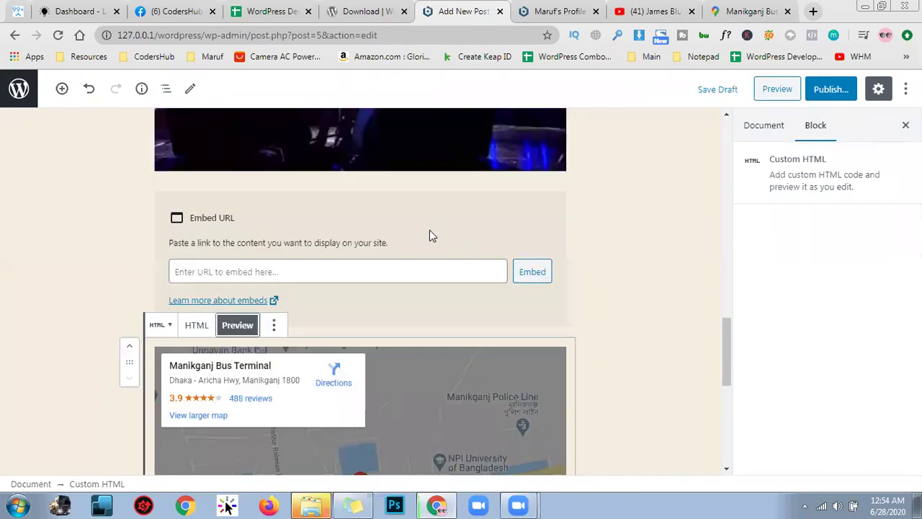
Embed a YouTube video by pasting its link into the empty Embed block
click(431, 236)
key(ctrl+v)
key(Return)
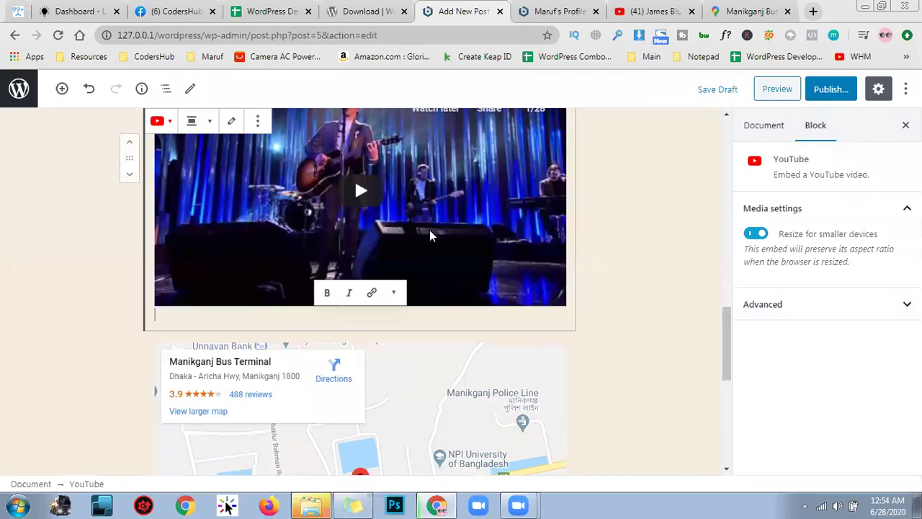
scroll(614, 319, down, 3)
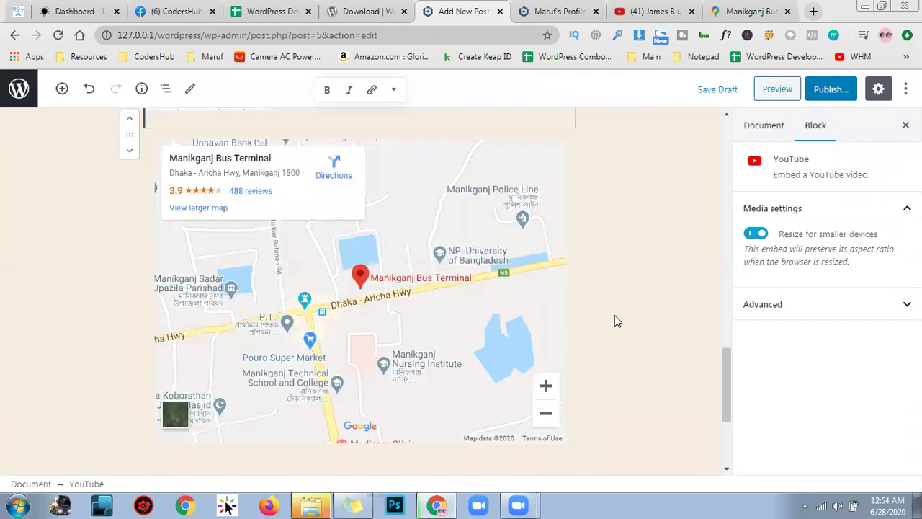
click(131, 237)
scroll(490, 302, up, 1)
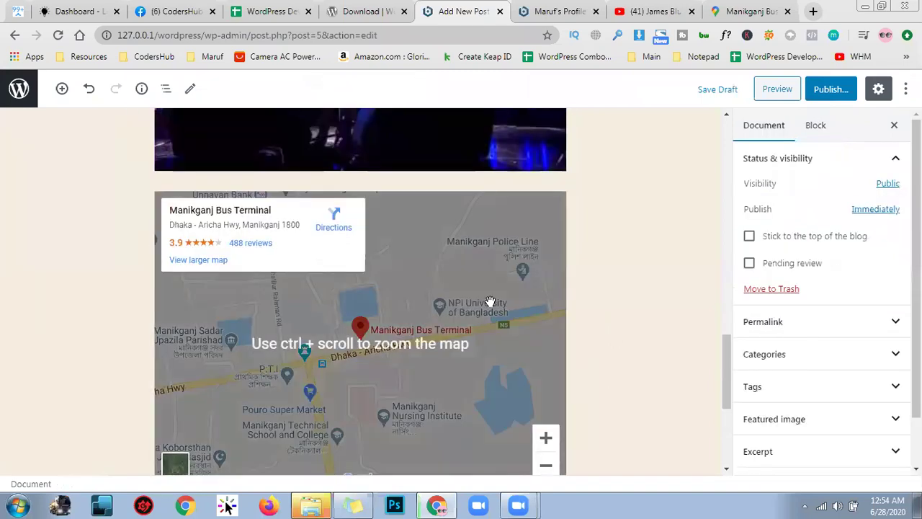
scroll(501, 380, down, 2)
scroll(517, 342, up, 1)
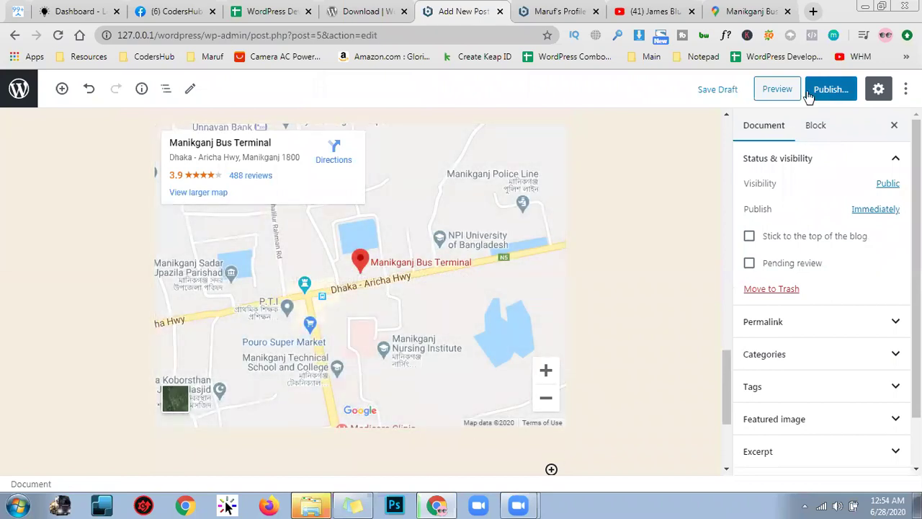
scroll(479, 278, up, 10)
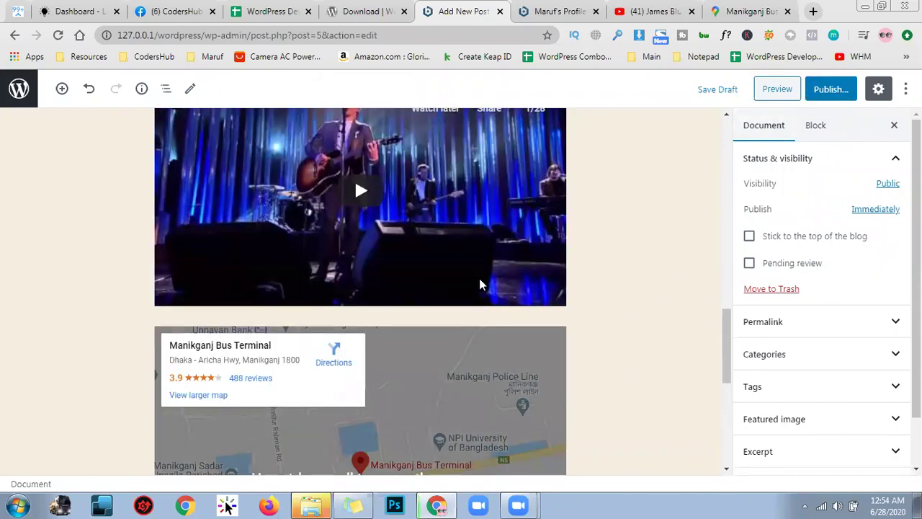
scroll(491, 297, up, 7)
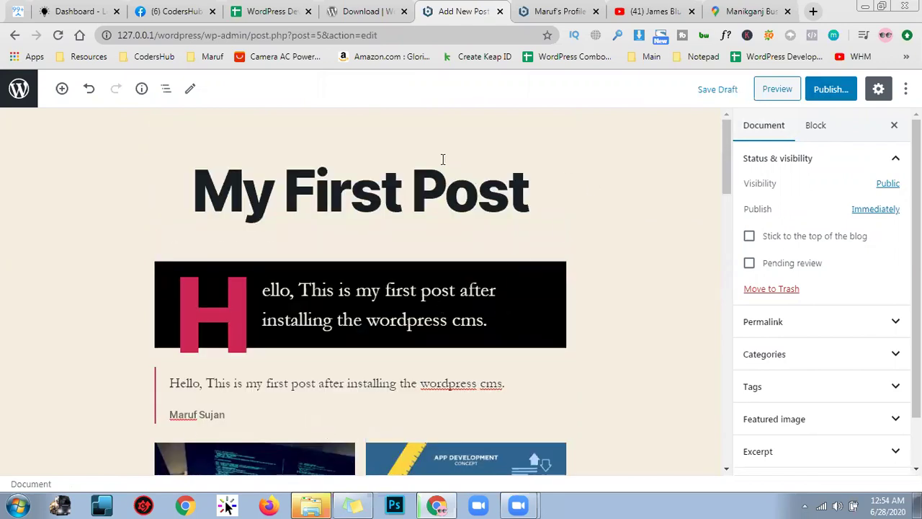
Preview the draft in a new tab, scroll through its embeds, and return to the editor
click(773, 90)
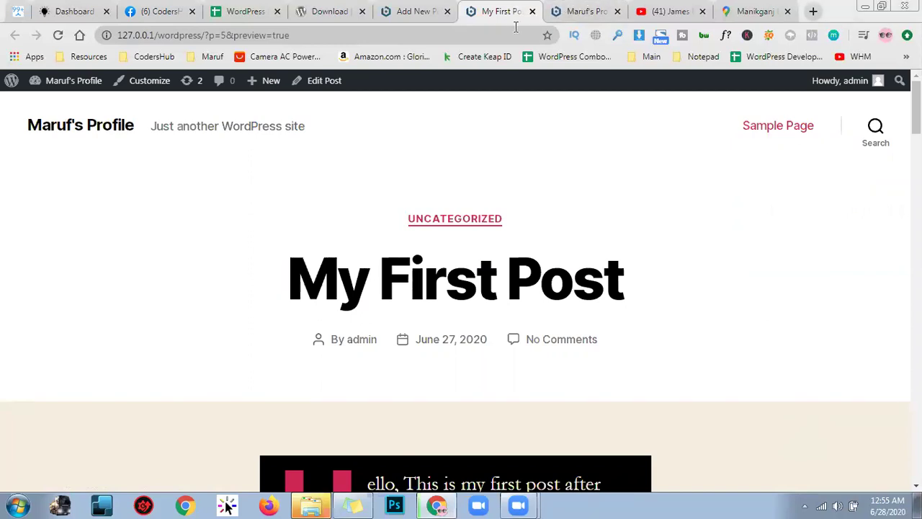
scroll(632, 216, down, 8)
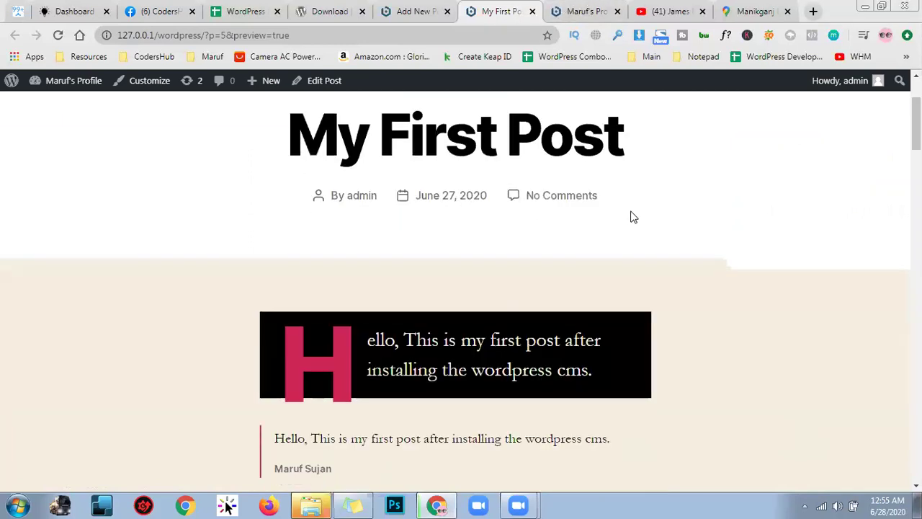
scroll(654, 307, down, 10)
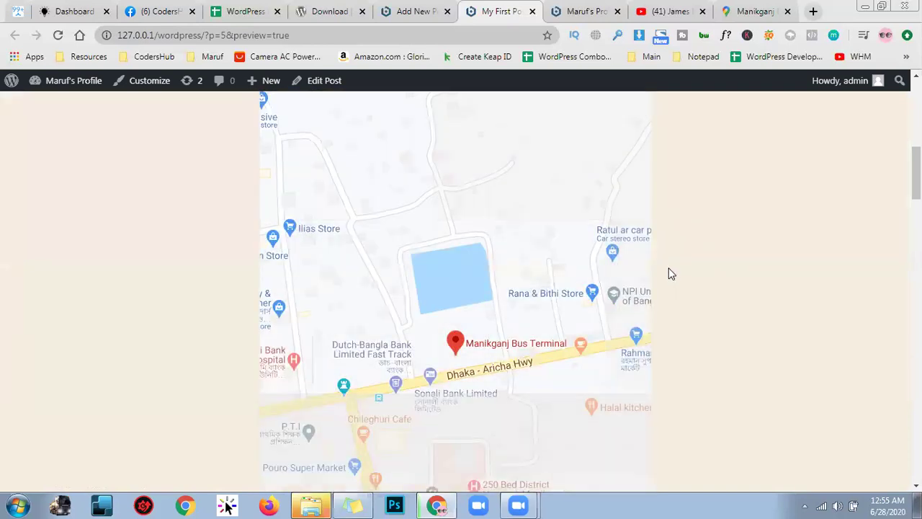
scroll(680, 310, down, 3)
scroll(694, 346, up, 3)
scroll(695, 336, up, 10)
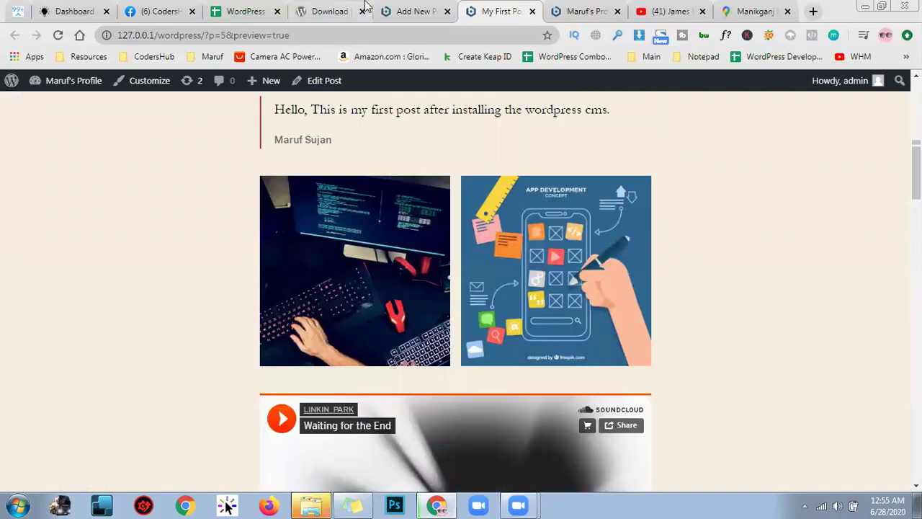
click(386, 10)
scroll(548, 196, down, 1)
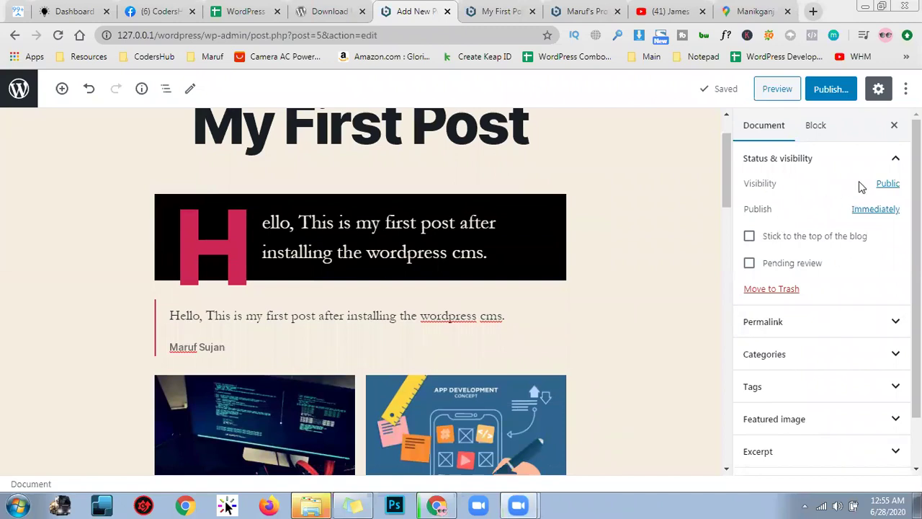
click(889, 184)
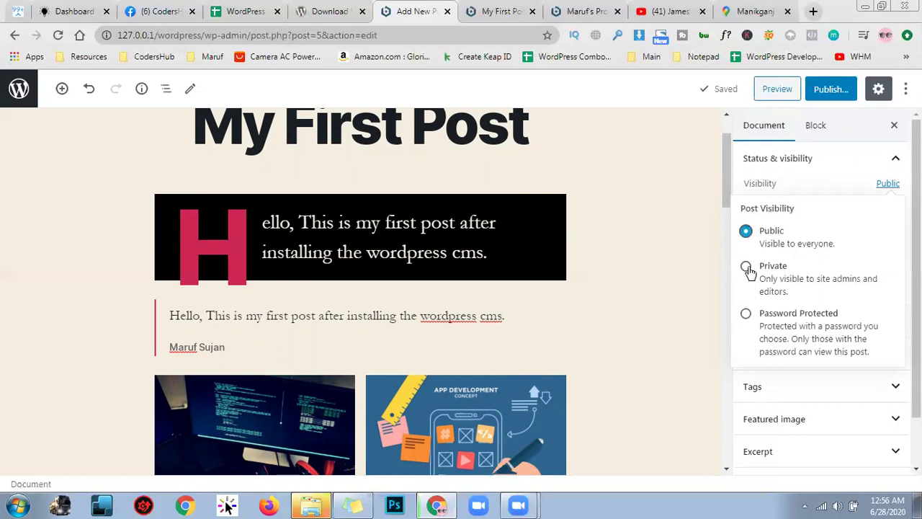
click(746, 314)
click(820, 367)
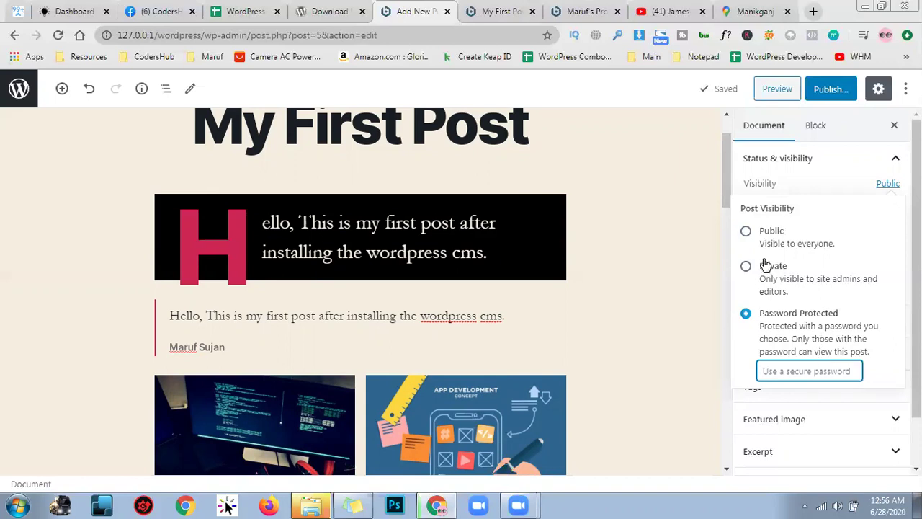
click(744, 233)
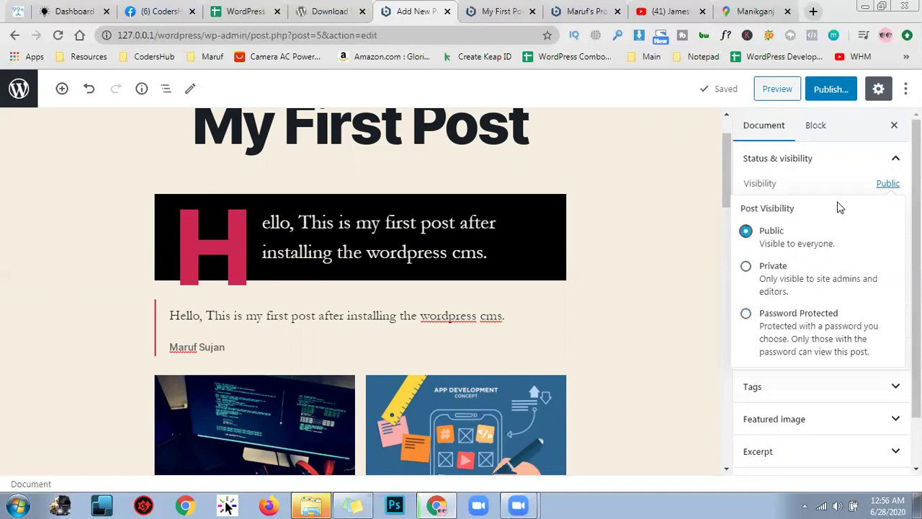
click(825, 181)
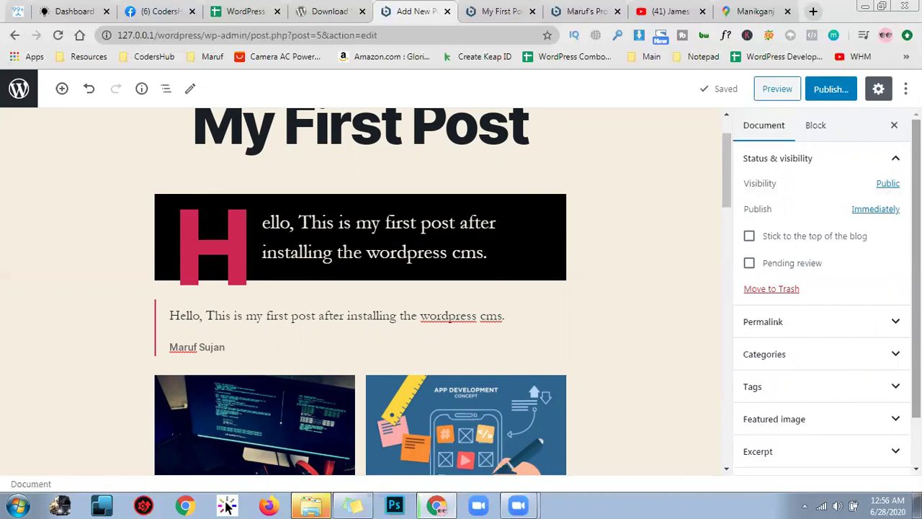
click(897, 209)
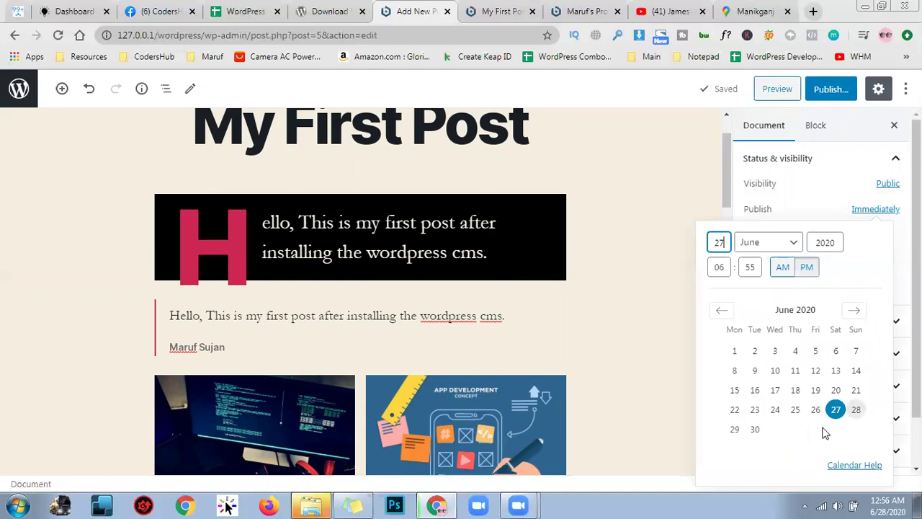
Schedule the post for June 30, 2020 at 6:55 pm and stick it to the blog's top
click(751, 429)
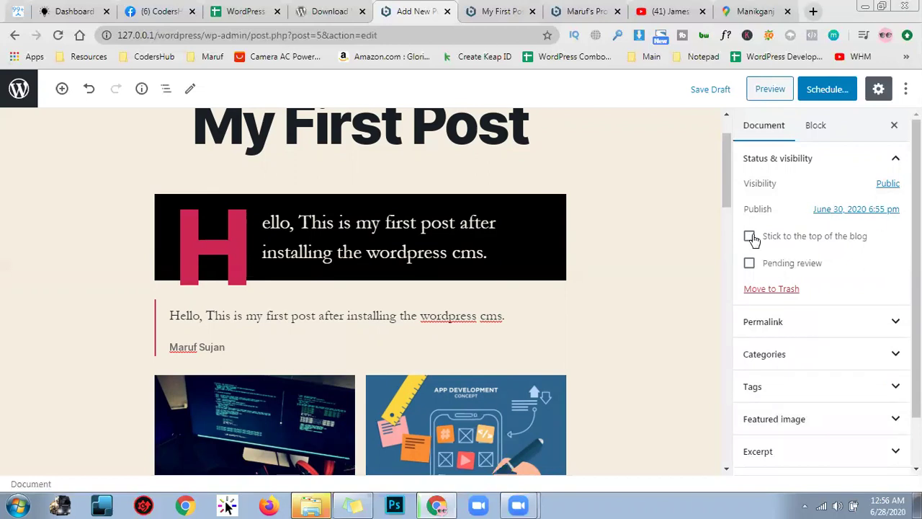
click(750, 236)
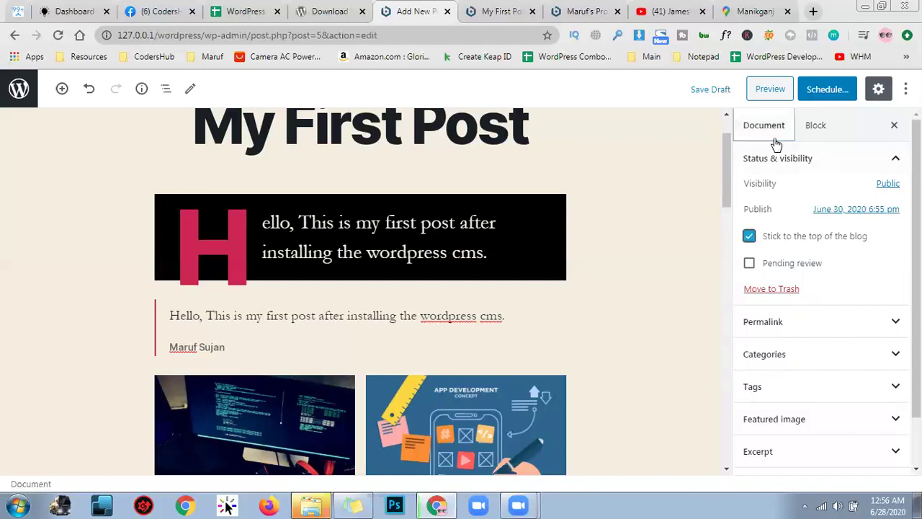
click(856, 320)
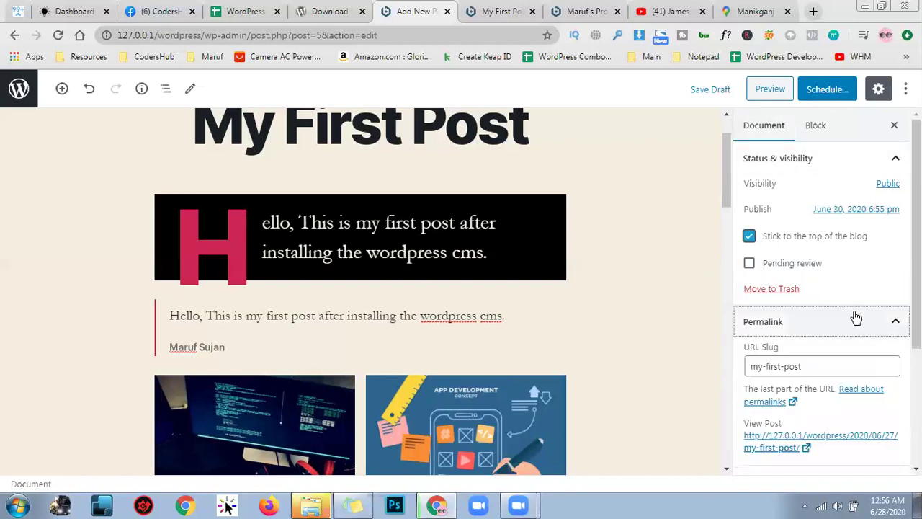
scroll(856, 317, down, 2)
scroll(529, 198, up, 1)
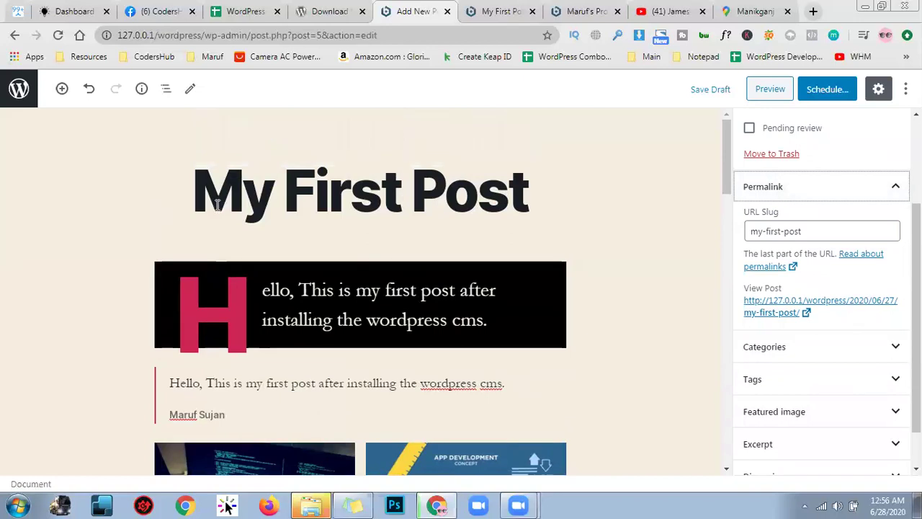
click(817, 232)
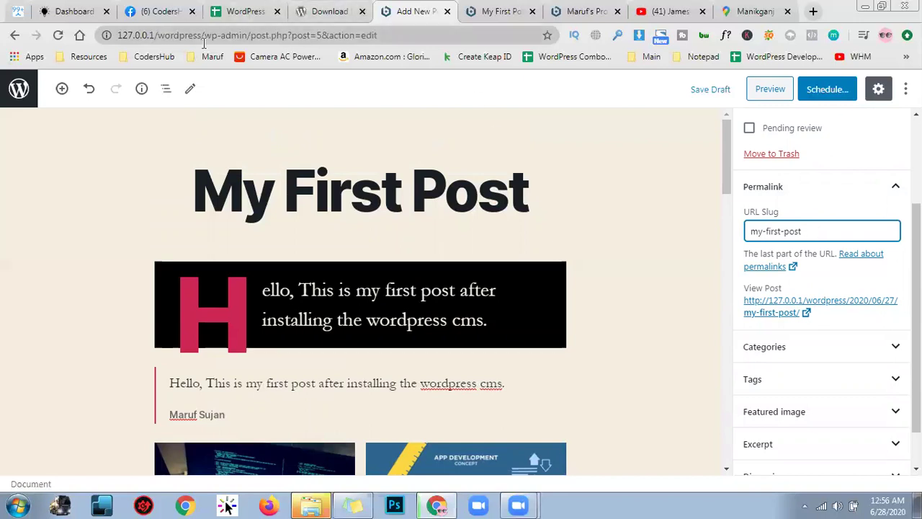
drag(188, 34, 355, 34)
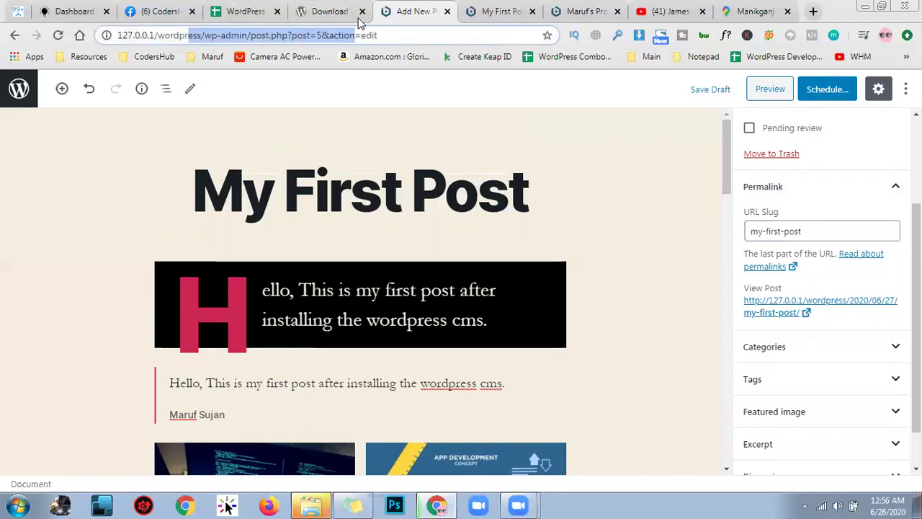
click(812, 230)
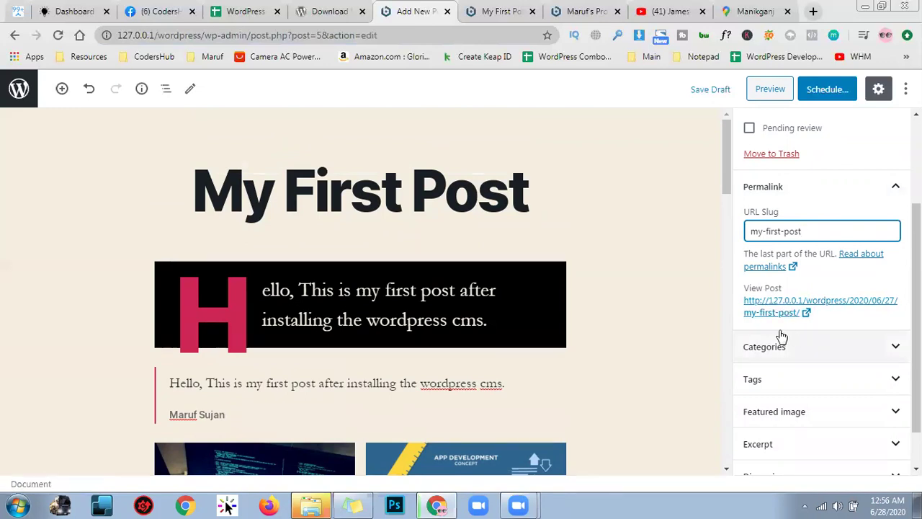
click(890, 187)
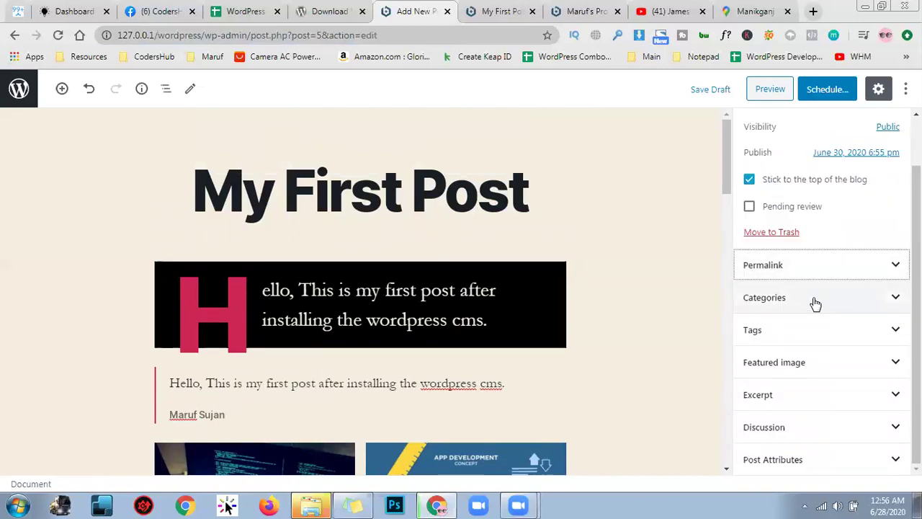
Replace Uncategorized with a new top-level category named Media
click(814, 304)
click(749, 274)
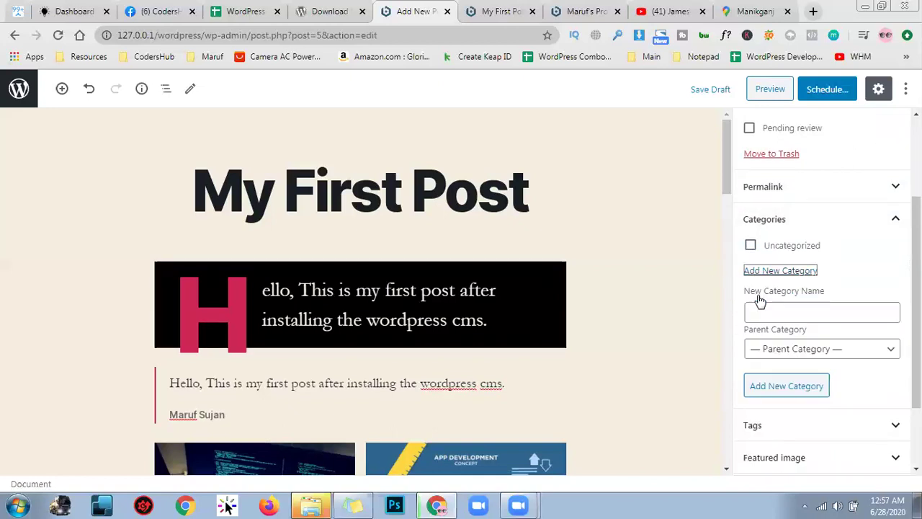
click(768, 306)
scroll(587, 345, down, 6)
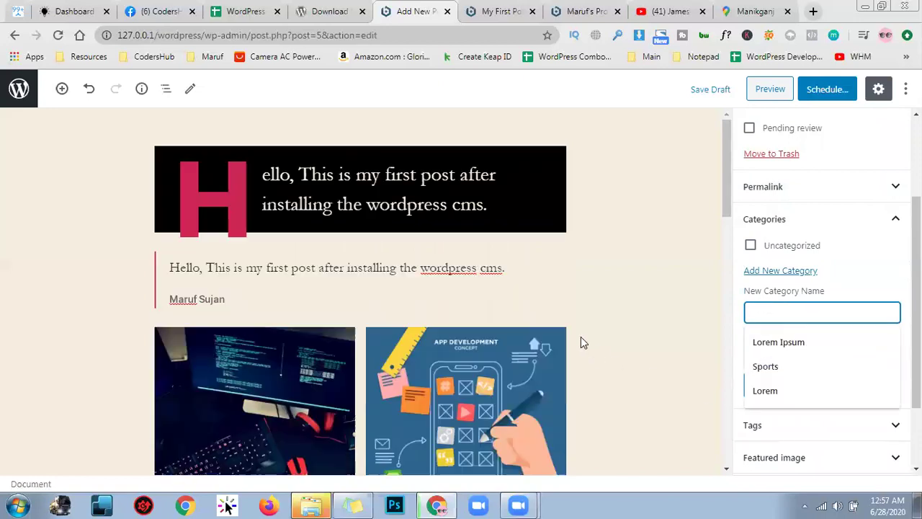
scroll(584, 378, down, 4)
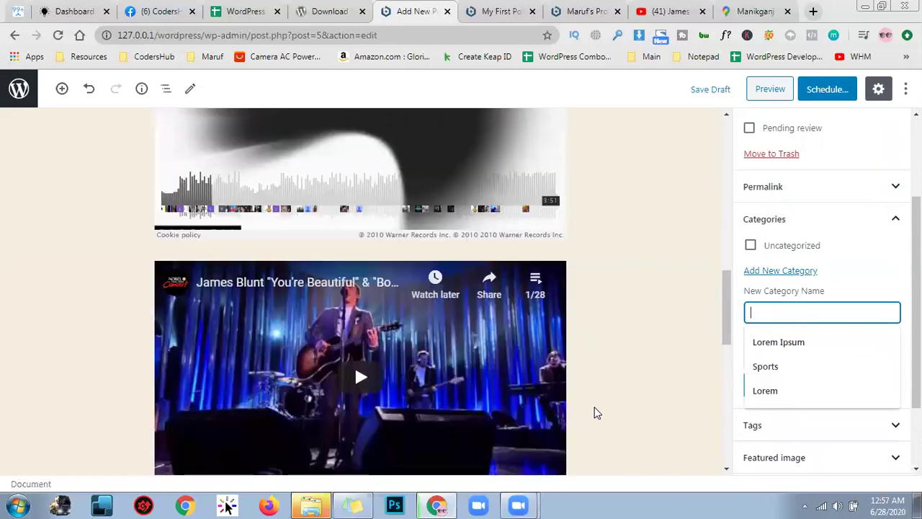
scroll(598, 418, up, 10)
scroll(661, 427, up, 1)
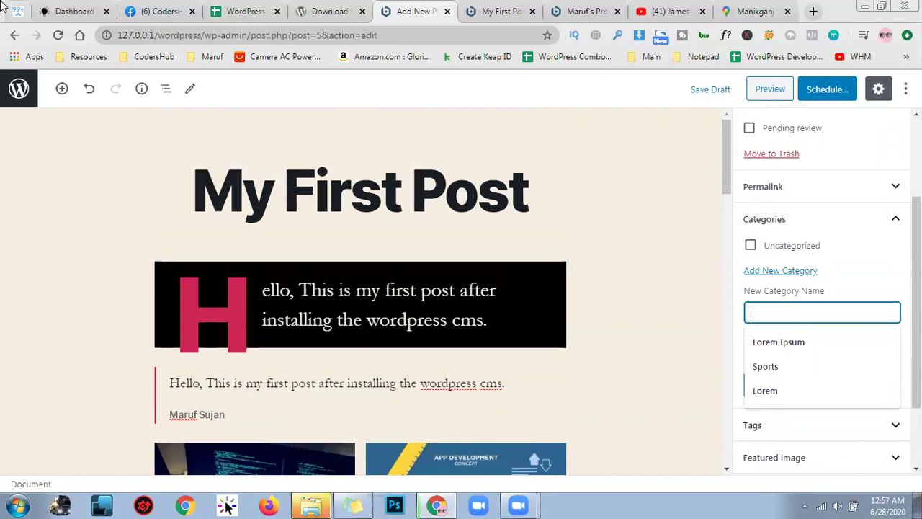
text(Media)
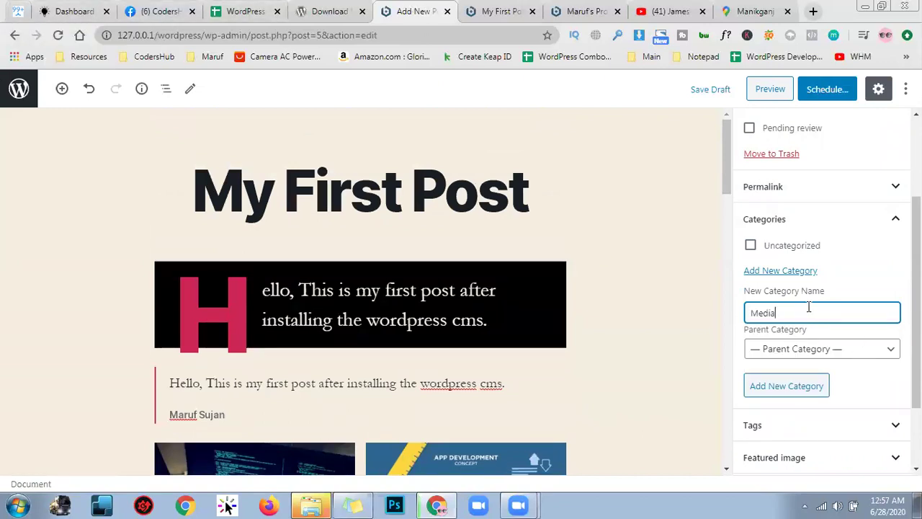
click(830, 352)
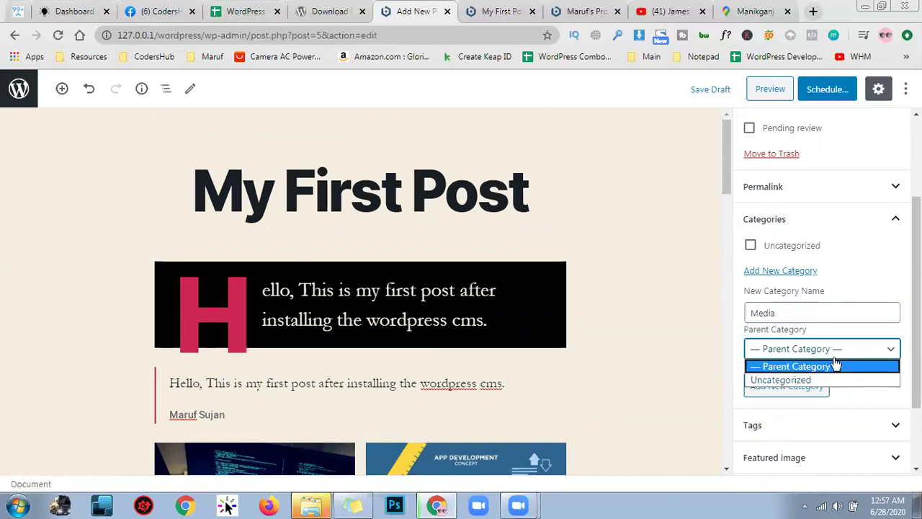
click(836, 366)
click(816, 388)
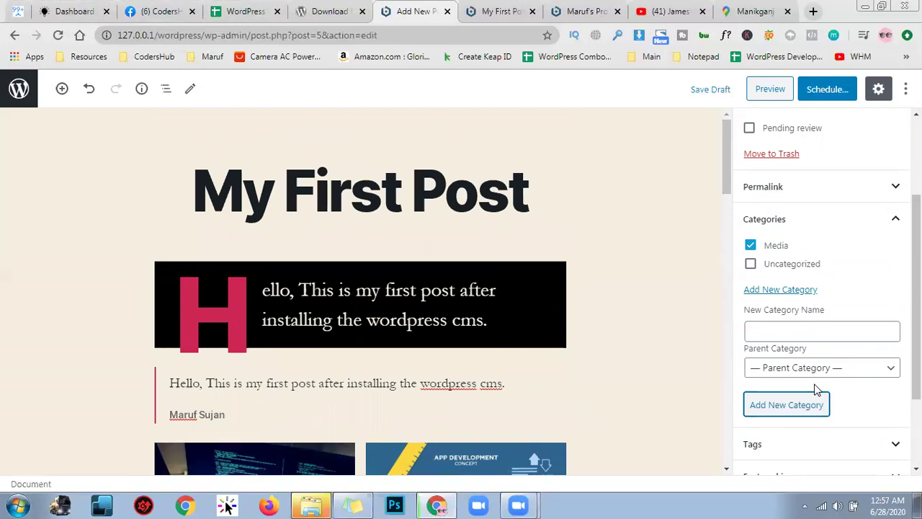
Add a new category 'First Post' with Media as its parent
scroll(816, 331, up, 1)
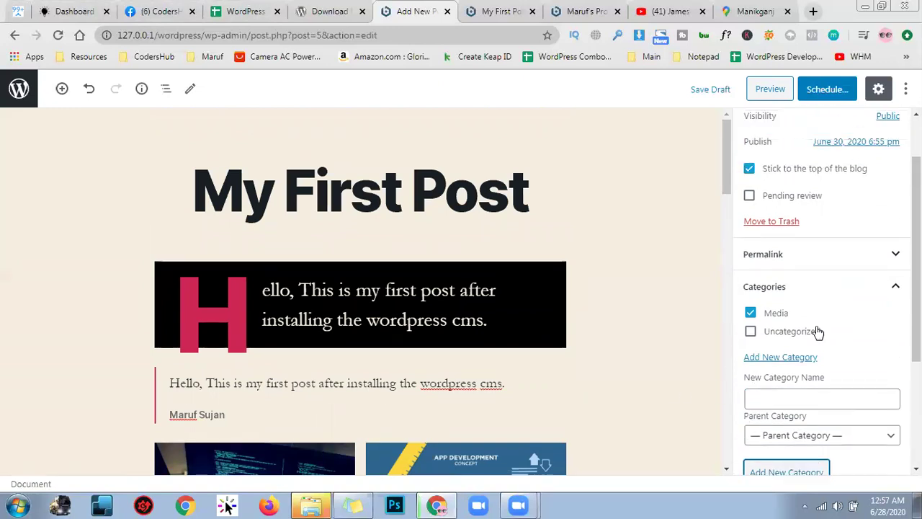
click(807, 408)
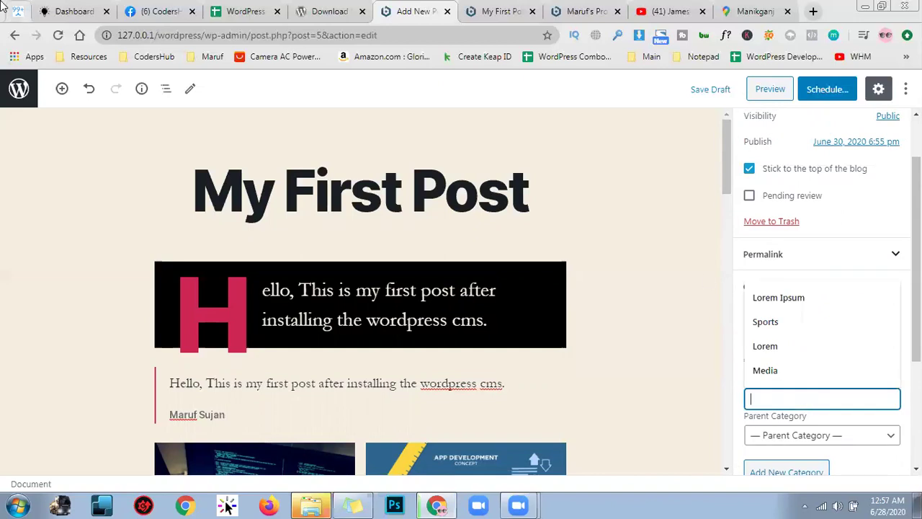
text(First Post)
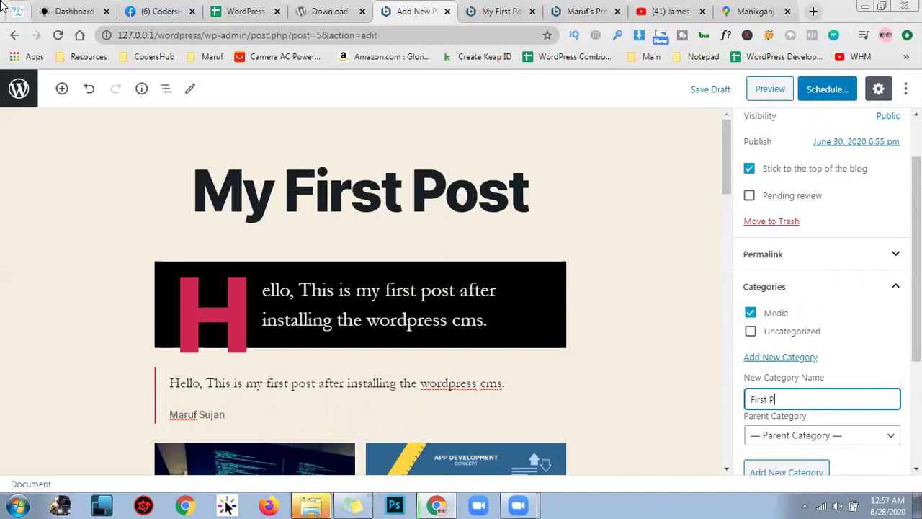
click(836, 443)
click(829, 465)
click(806, 406)
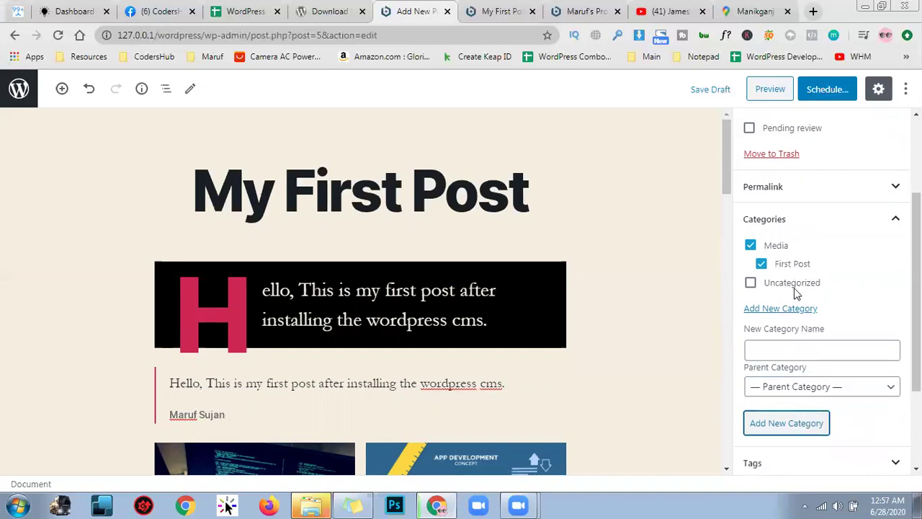
Collapse the Categories panel and expand the Tags panel
scroll(814, 303, down, 1)
scroll(865, 267, up, 1)
click(893, 220)
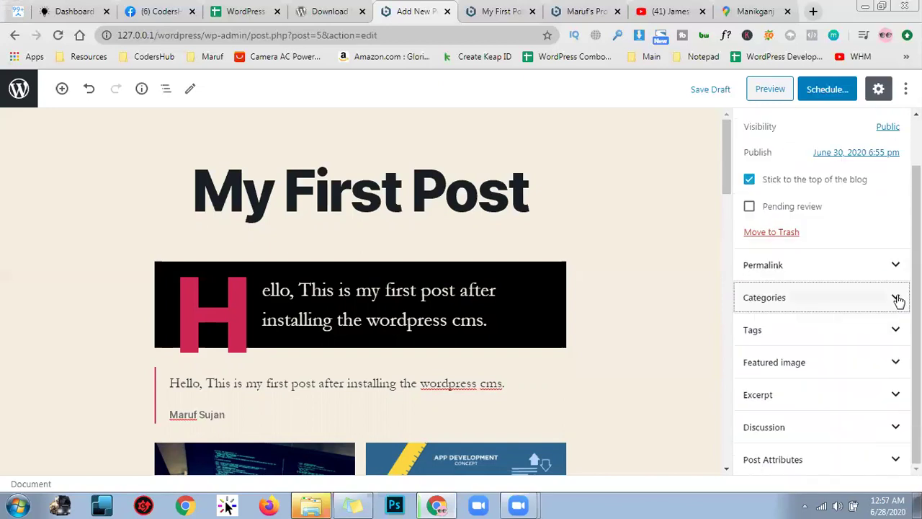
click(865, 340)
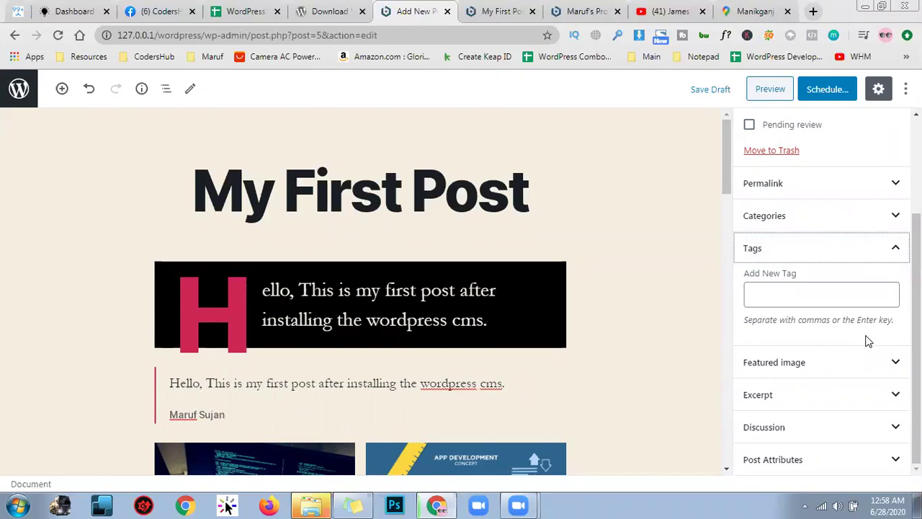
Add the tags 'first post' and 'media post', then expand the Featured image panel
click(794, 293)
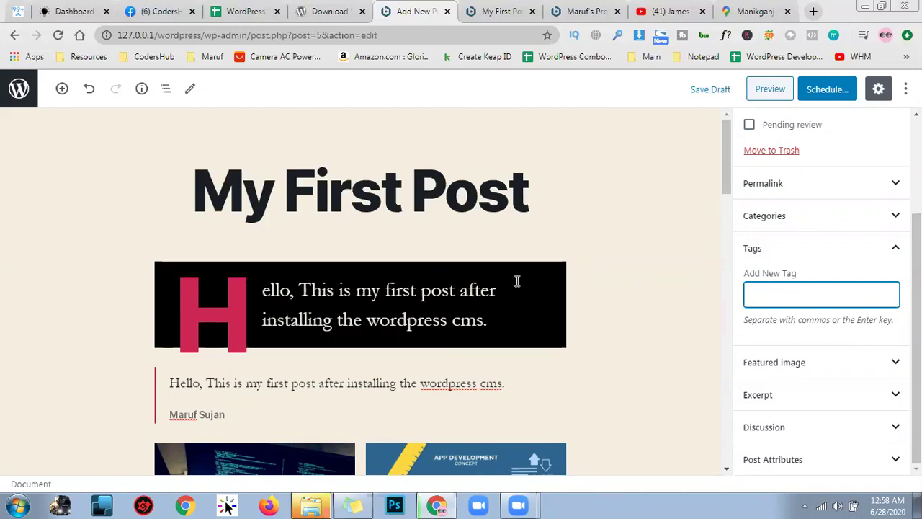
text(first post)
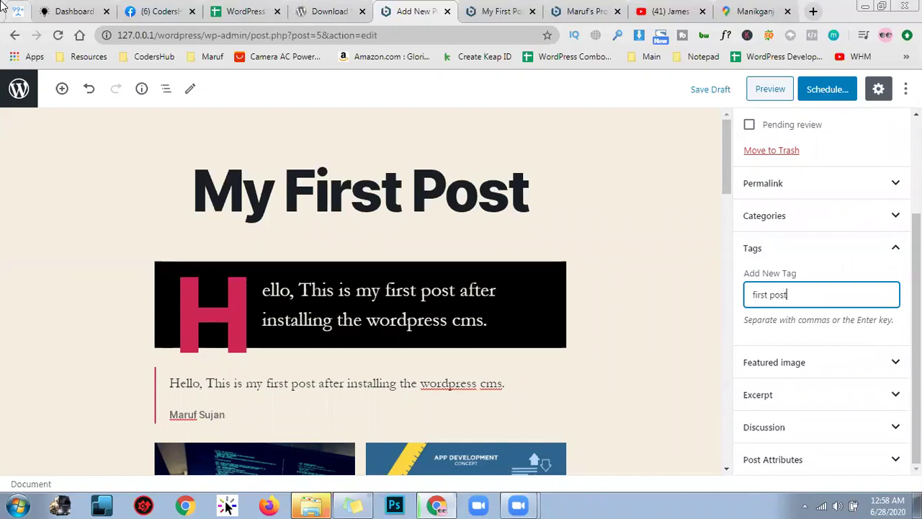
key(Return)
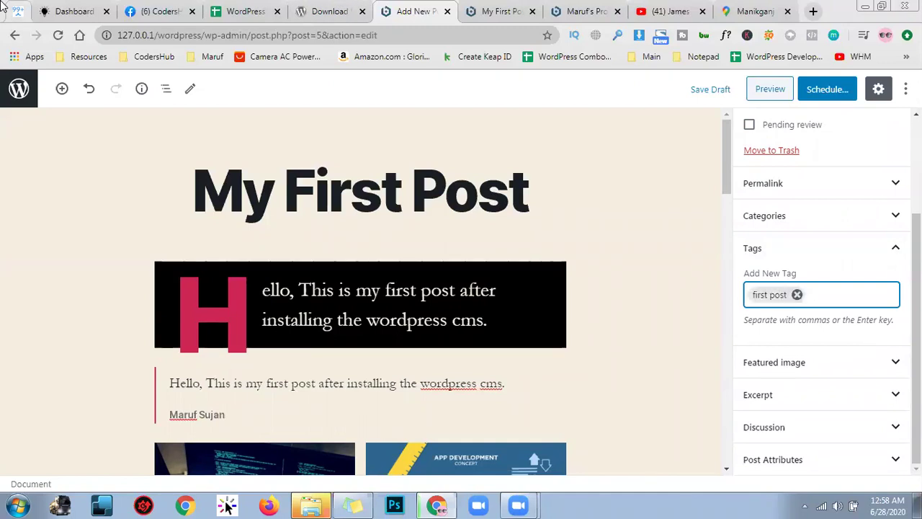
text(media post)
key(Return)
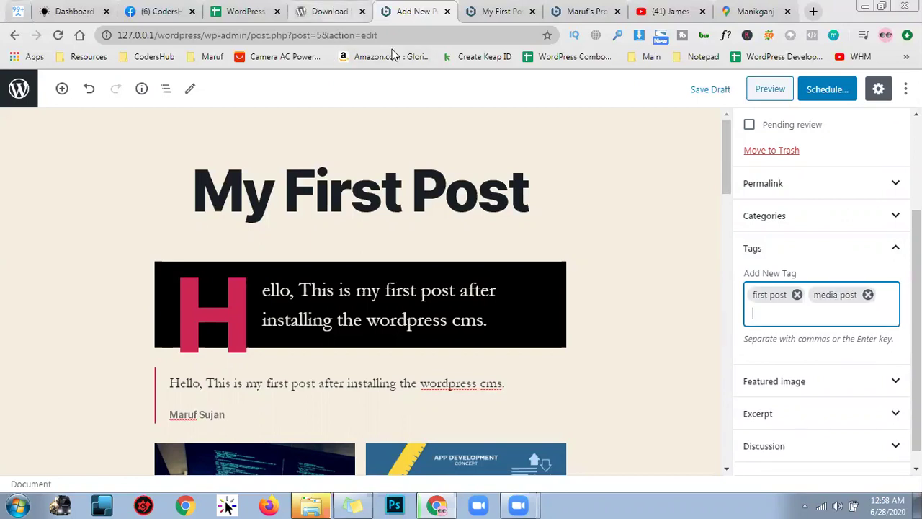
scroll(835, 314, down, 1)
click(820, 365)
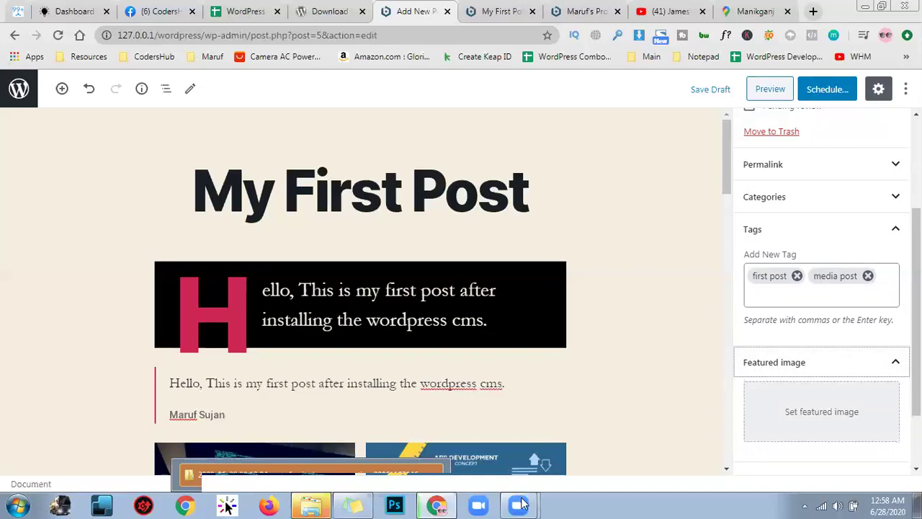
Set app-development-background.jpg, the dark laptop photo, as the featured image
click(827, 398)
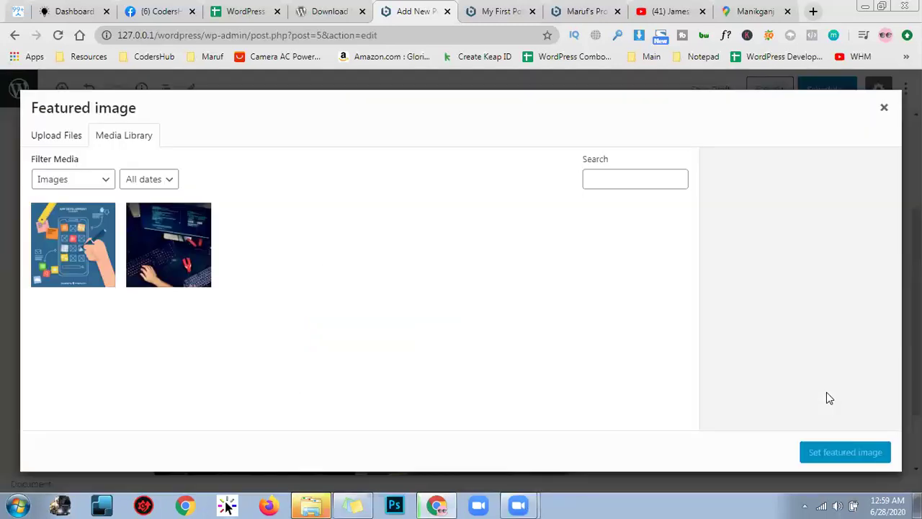
click(202, 265)
click(825, 451)
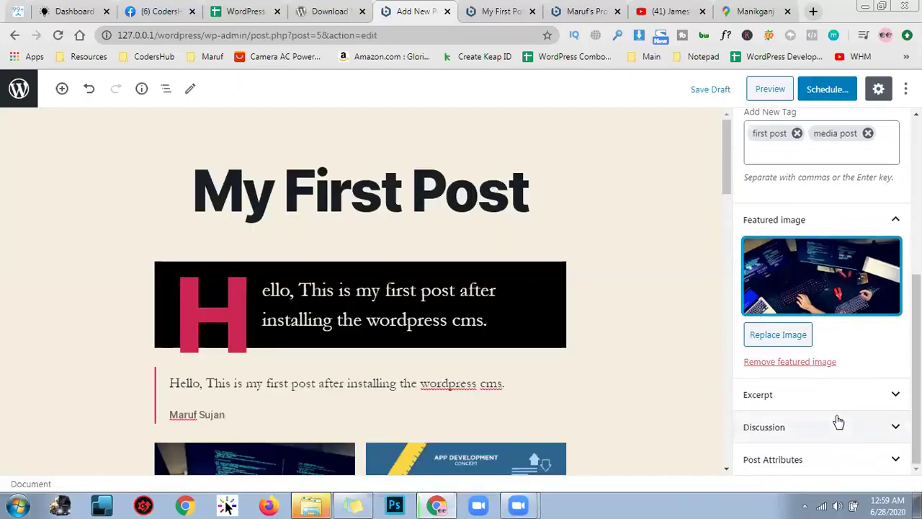
click(891, 408)
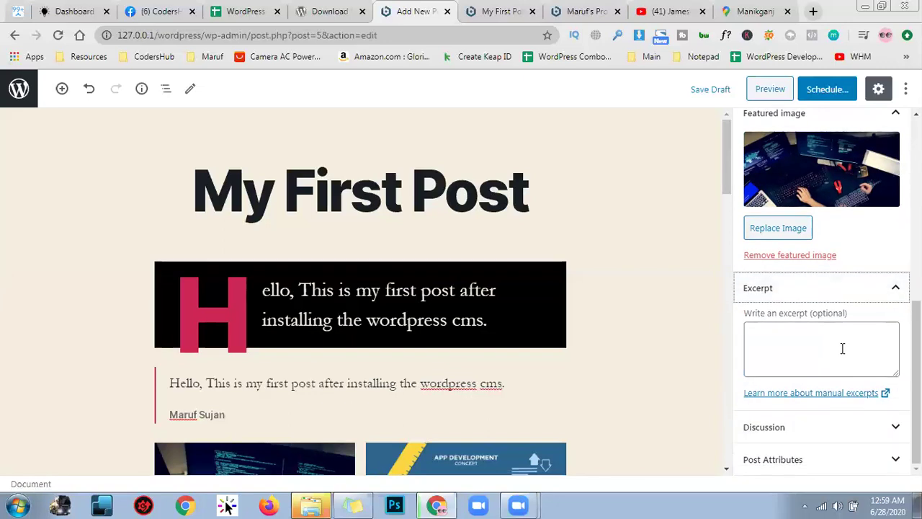
Collapse Excerpt, expand Post Attributes and keep the Default template
click(860, 299)
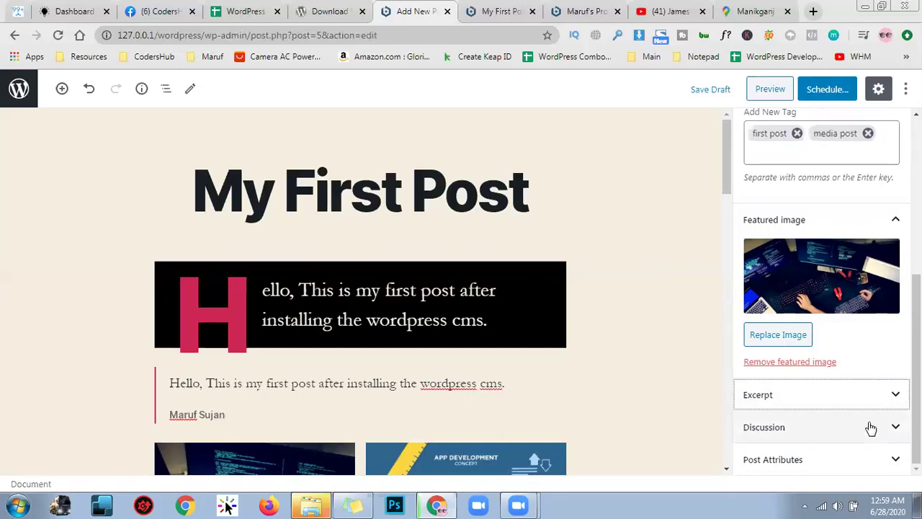
click(860, 452)
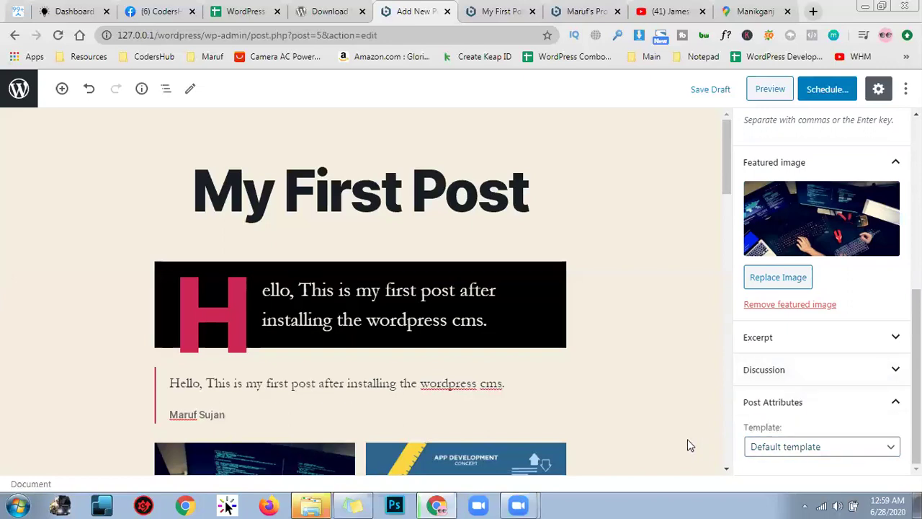
click(891, 450)
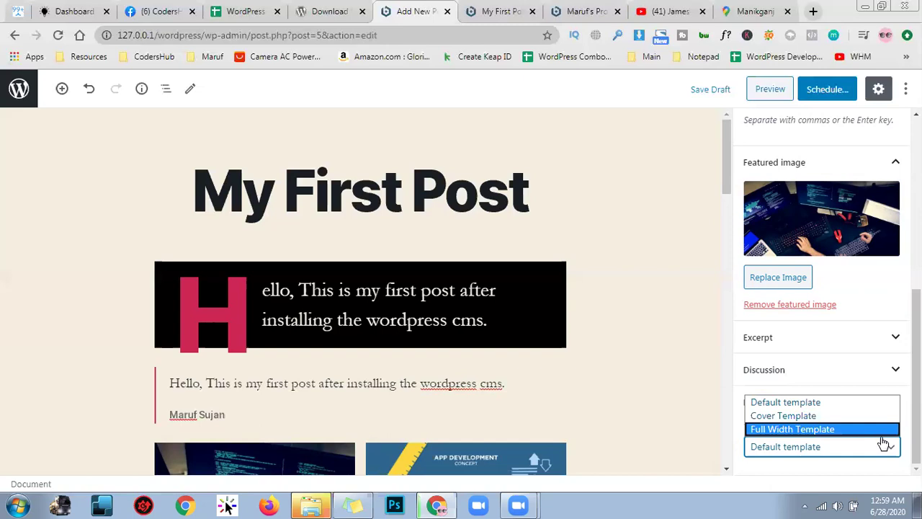
click(884, 405)
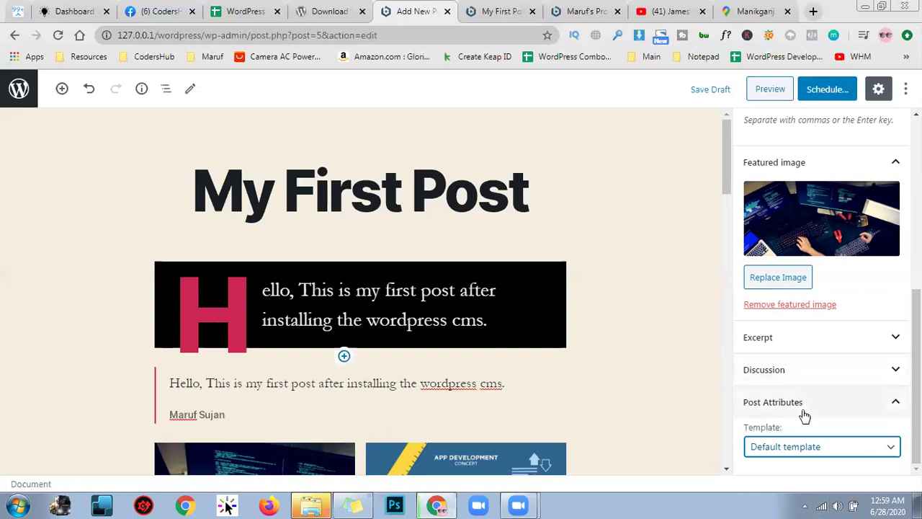
Collapse the Status & visibility, Tags and Featured image panels, then open the block inserter
scroll(764, 302, up, 6)
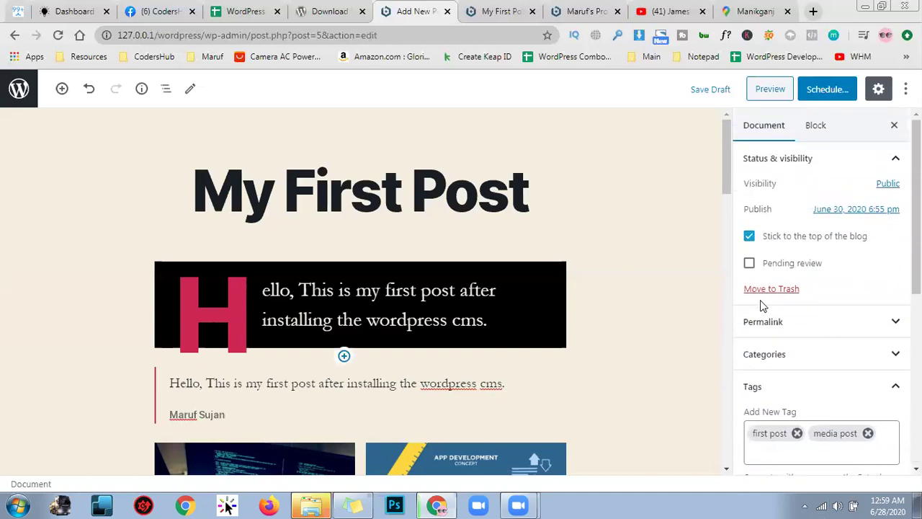
click(814, 126)
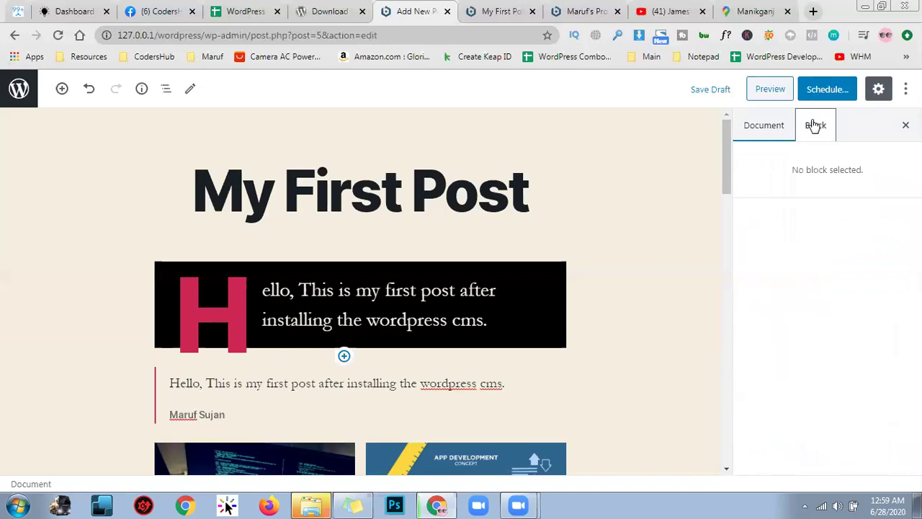
click(789, 125)
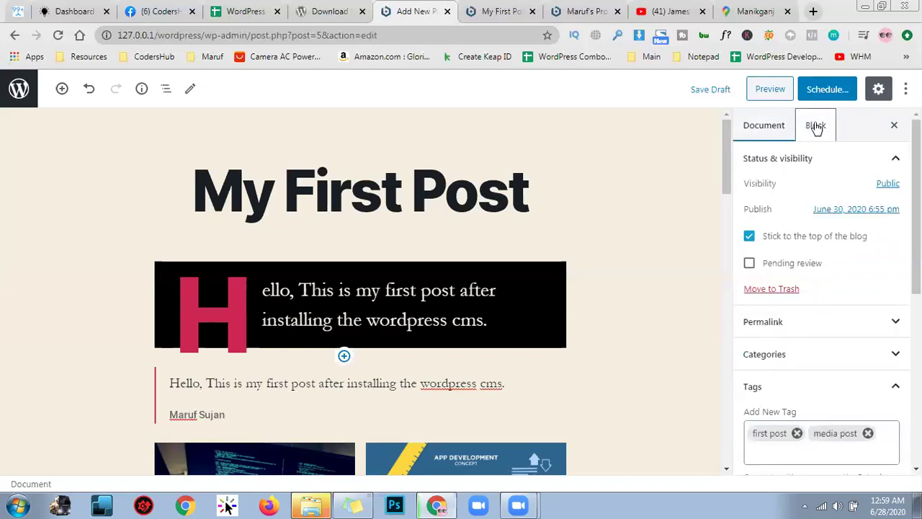
click(816, 127)
click(788, 124)
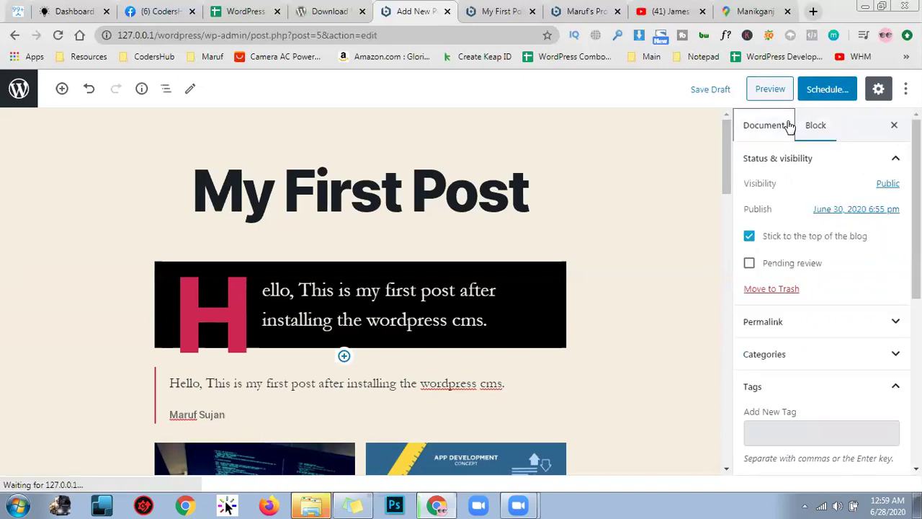
click(873, 160)
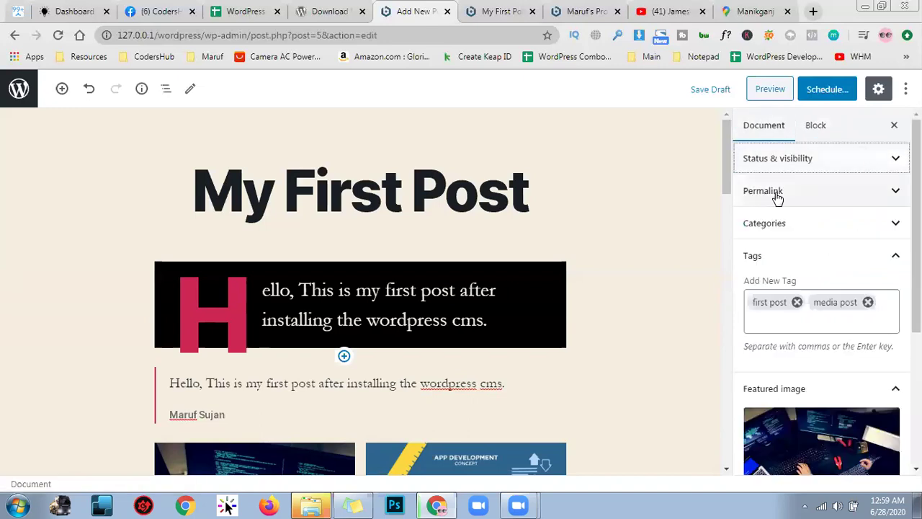
click(806, 255)
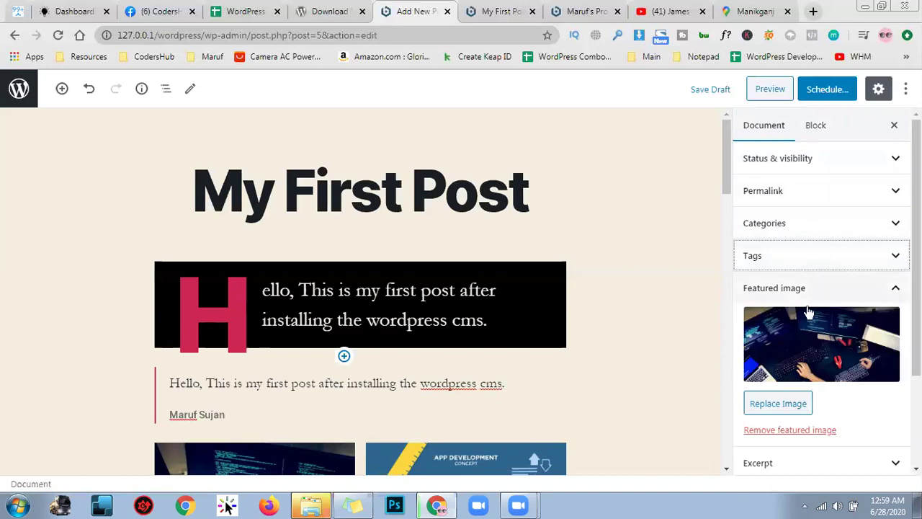
click(817, 285)
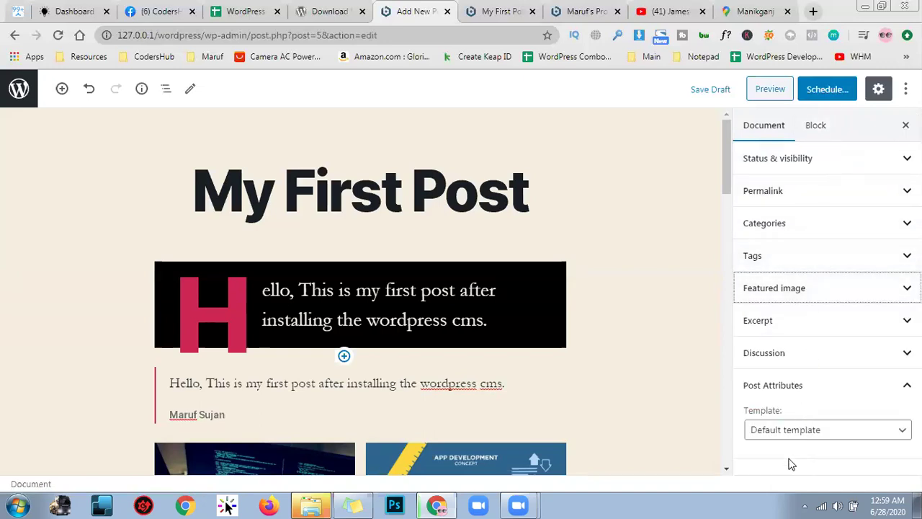
click(63, 88)
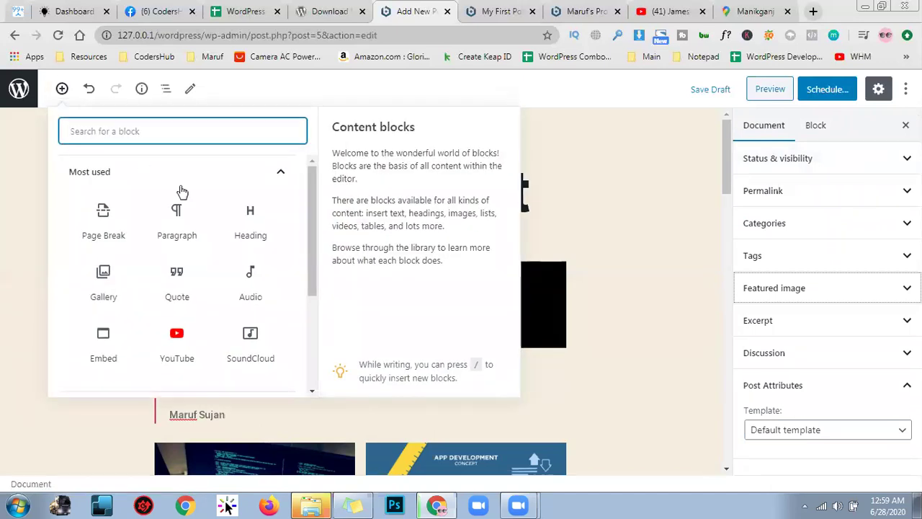
Toggle the Tools mode between Select and Edit, ending on Edit, then deselect the title
scroll(182, 249, down, 1)
scroll(154, 238, down, 2)
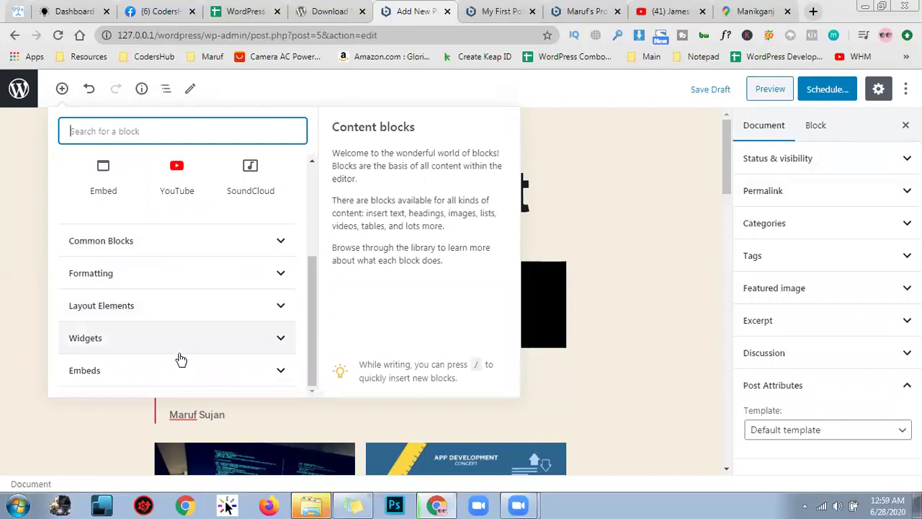
scroll(271, 320, up, 3)
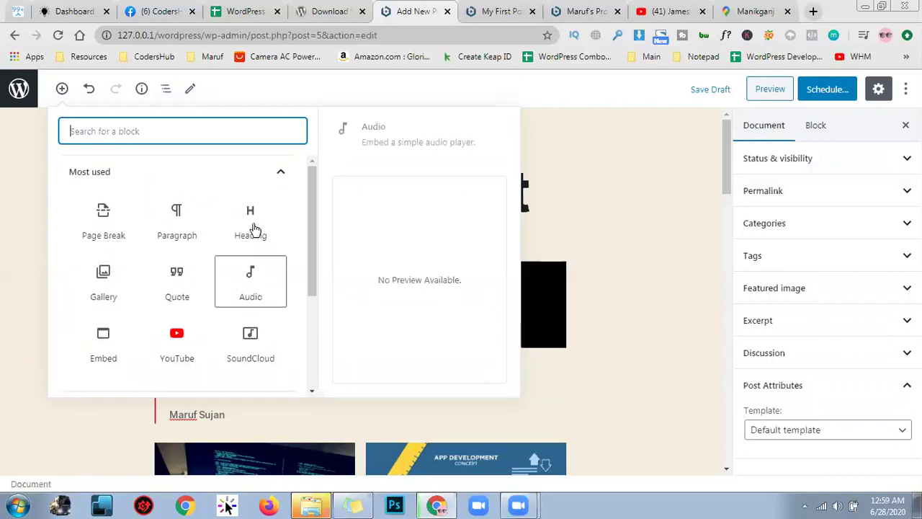
click(194, 91)
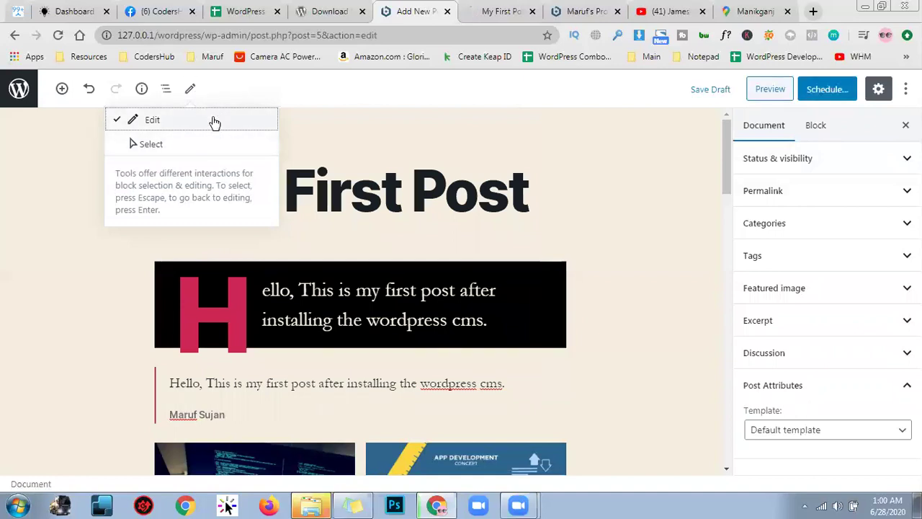
click(209, 141)
click(208, 119)
click(209, 144)
click(213, 121)
click(212, 142)
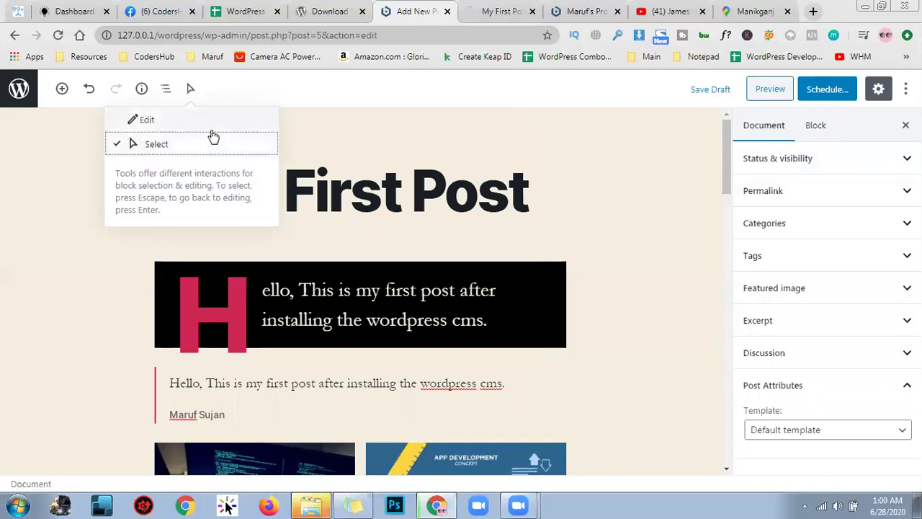
click(216, 119)
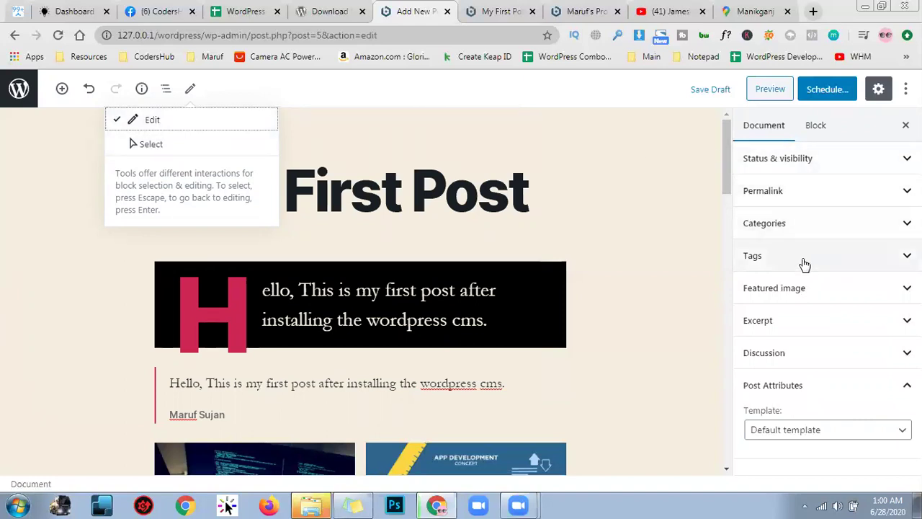
click(566, 152)
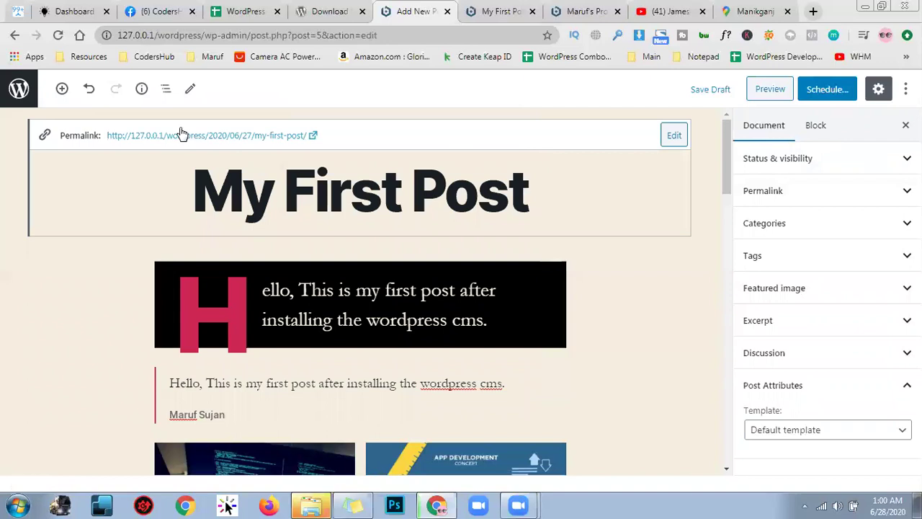
click(644, 246)
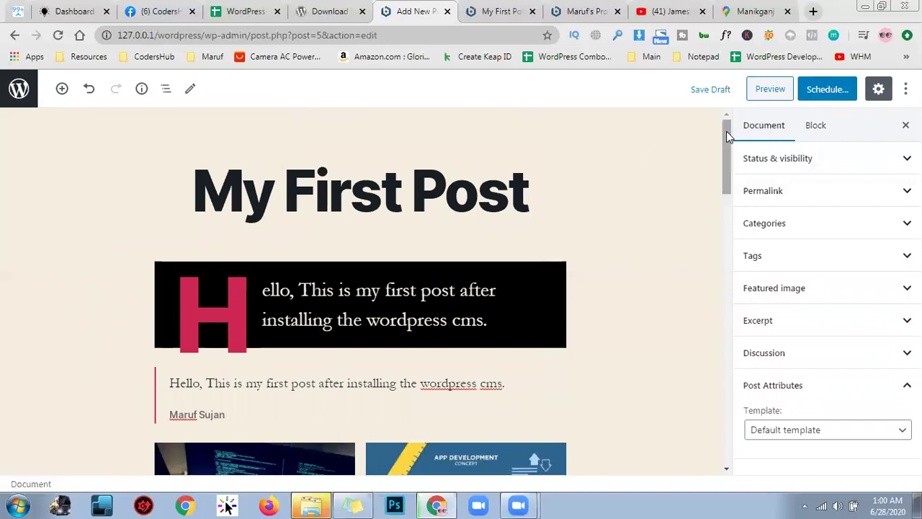
Turn on the top toolbar and select the text of the black paragraph block
click(880, 87)
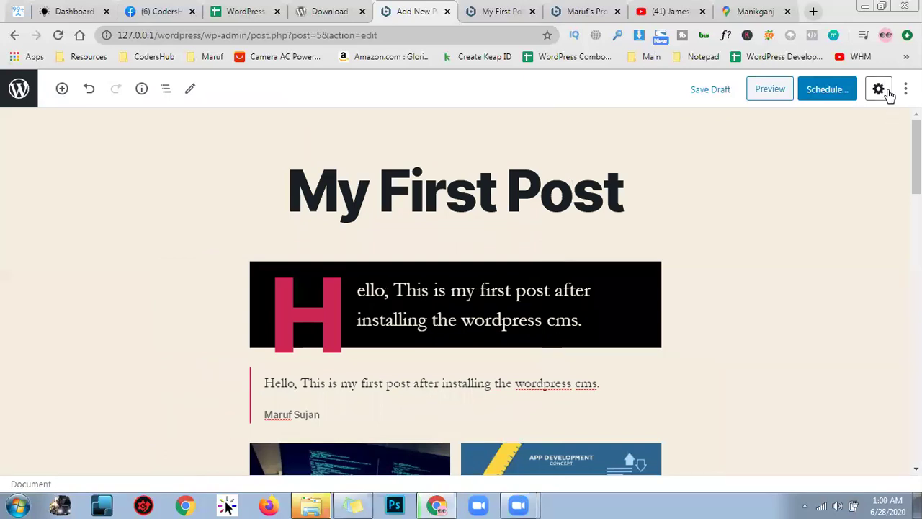
click(880, 87)
click(905, 88)
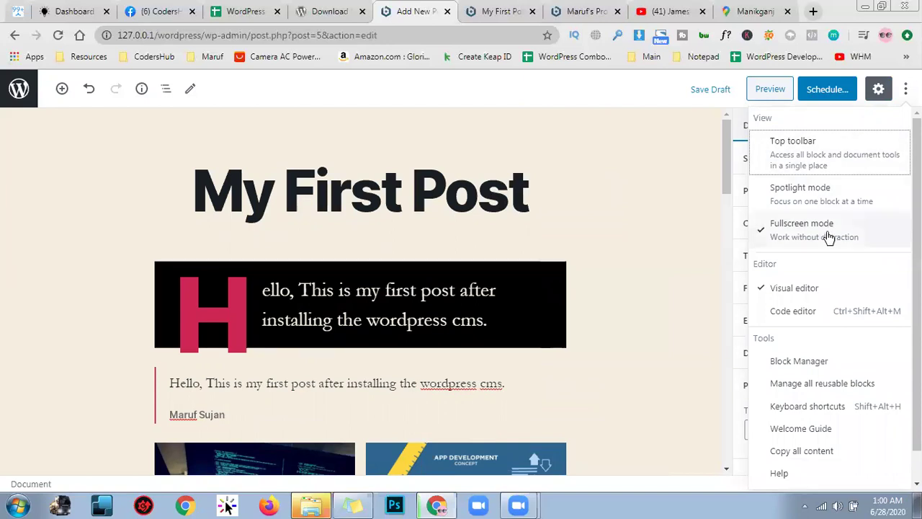
click(867, 157)
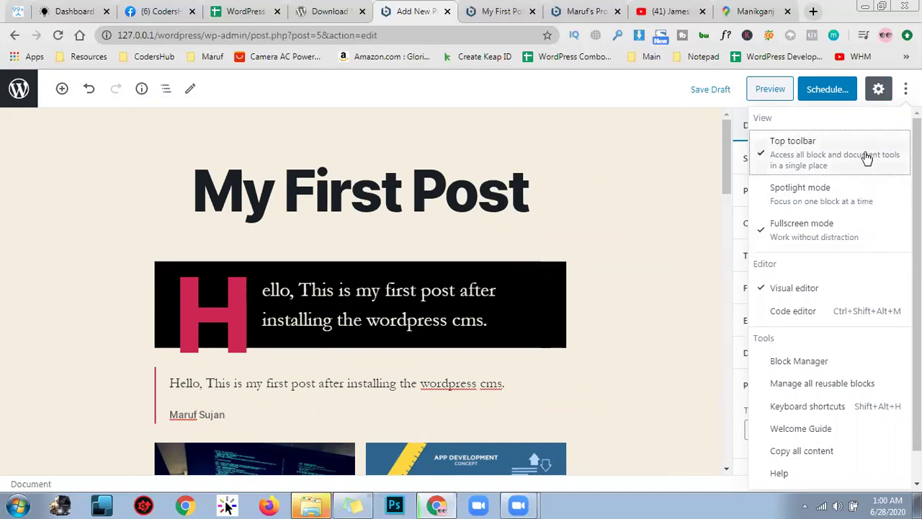
click(414, 308)
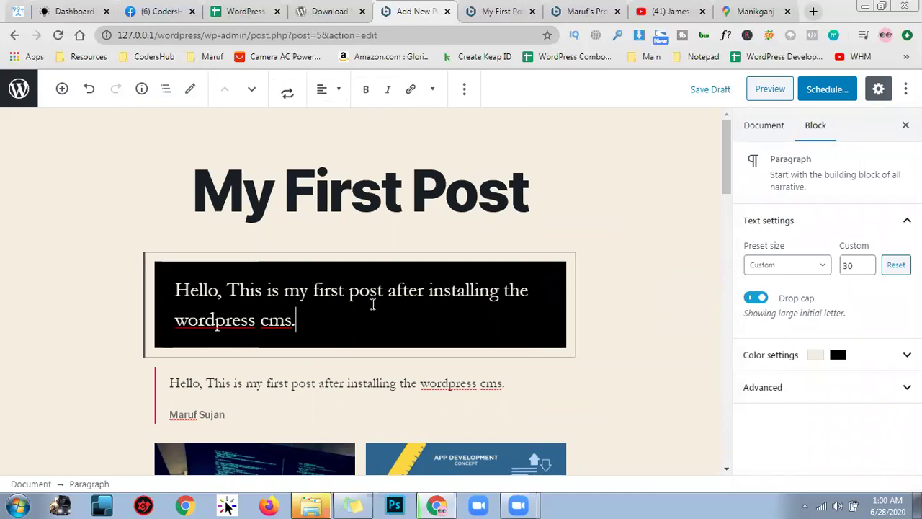
drag(297, 322, 202, 278)
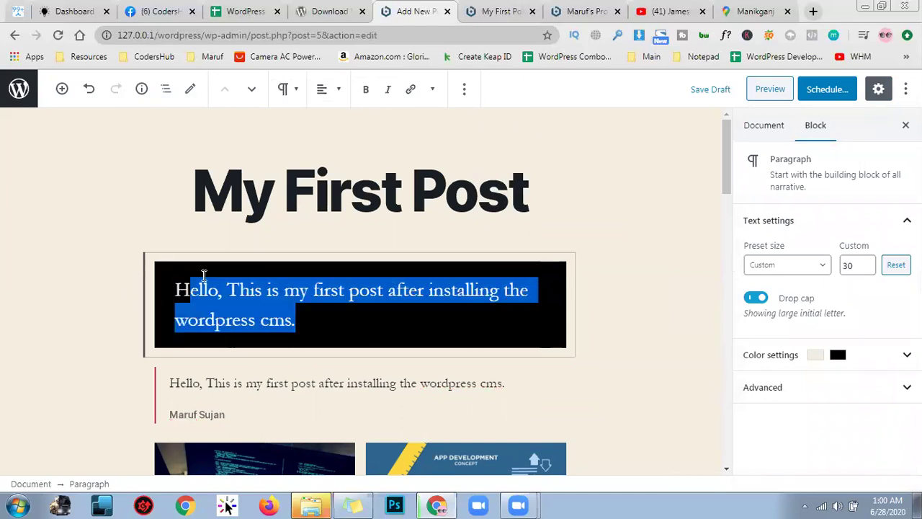
Float block tools beside the block, enable Spotlight mode, and switch to the Code editor
click(906, 88)
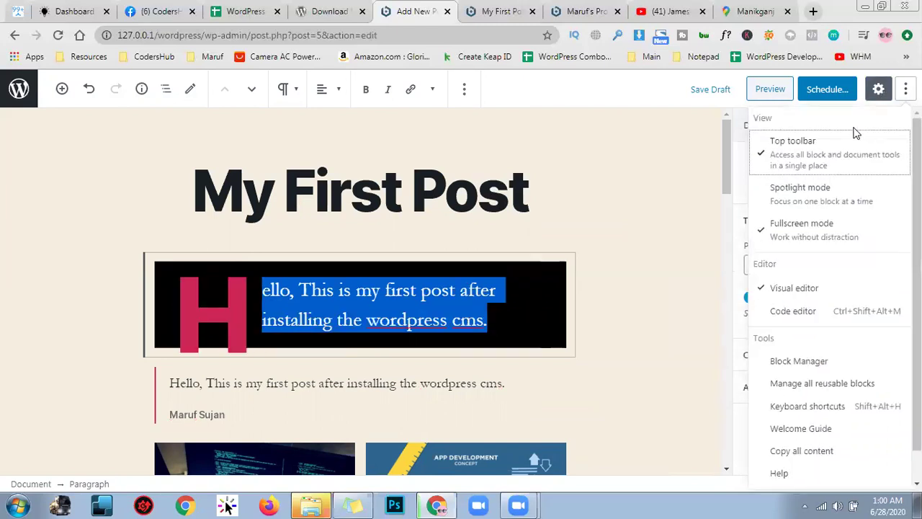
click(801, 146)
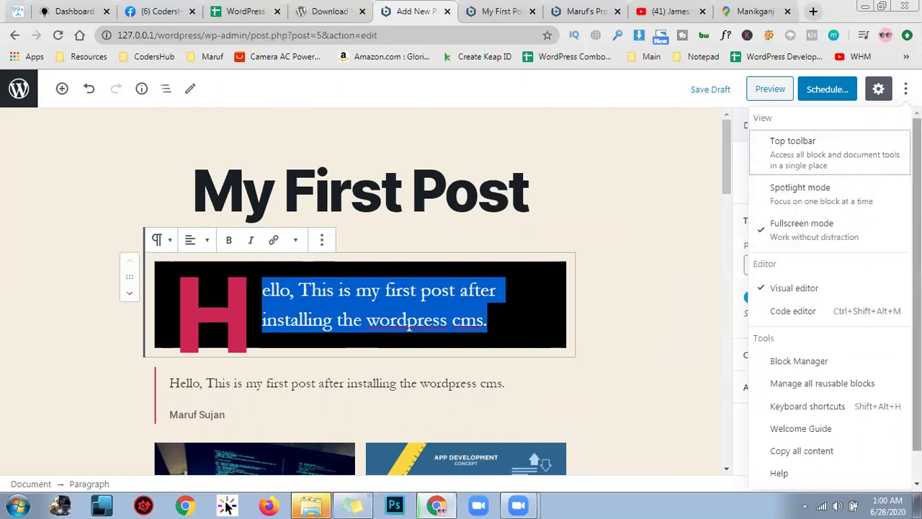
click(863, 209)
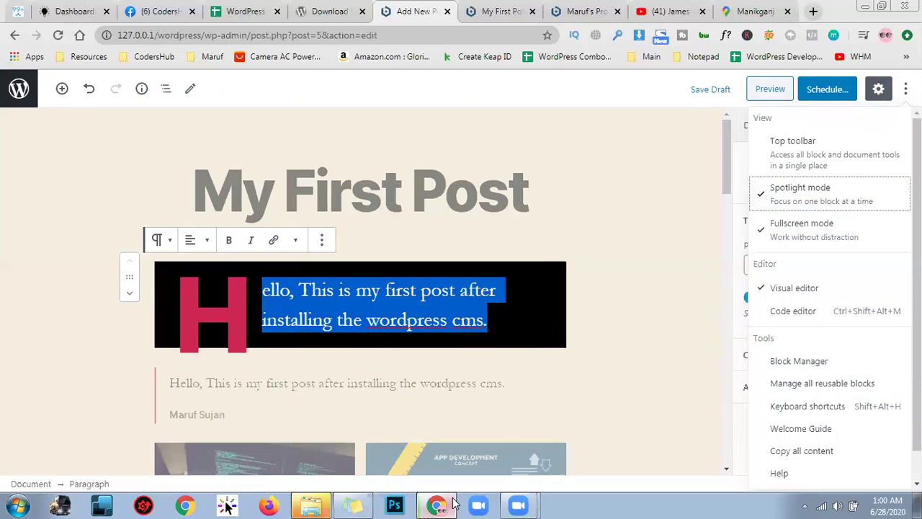
mouse_move(452, 502)
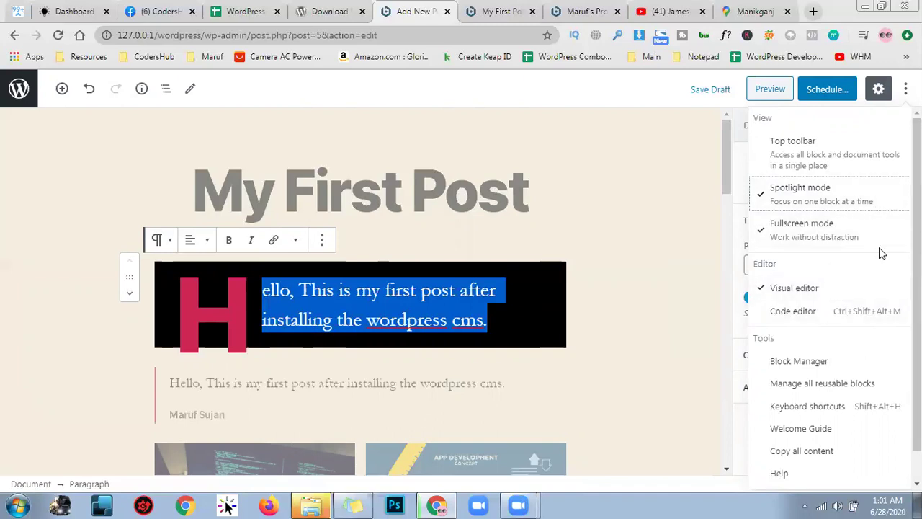
scroll(879, 247, down, 1)
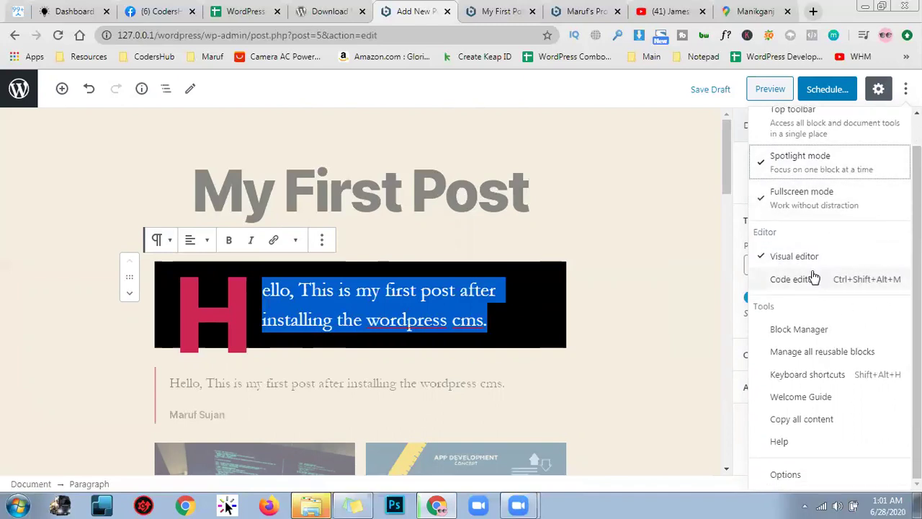
click(842, 278)
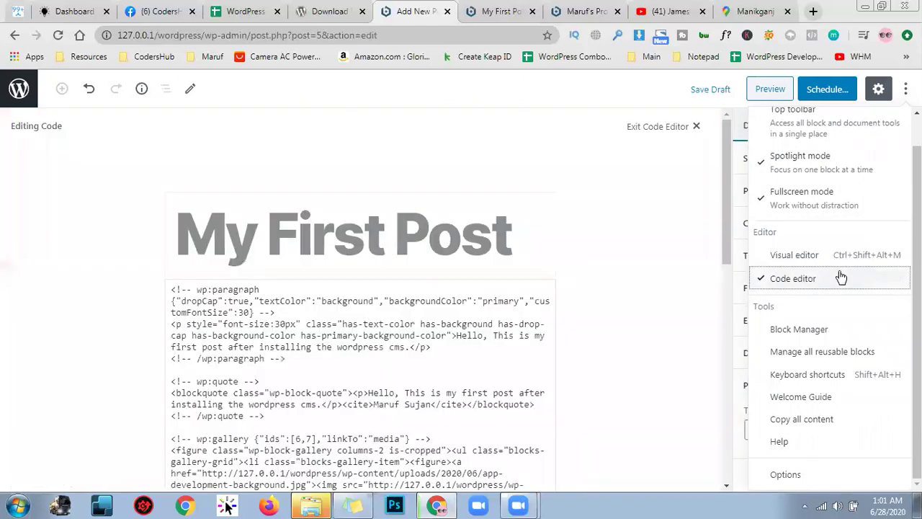
Scroll through the post's raw HTML embed markup, then switch back to the Visual editor
scroll(484, 354, down, 9)
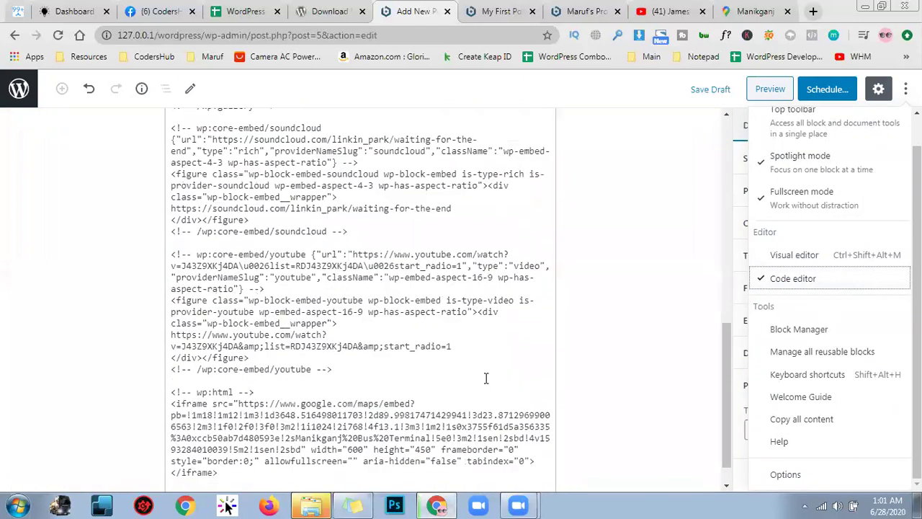
scroll(485, 378, down, 1)
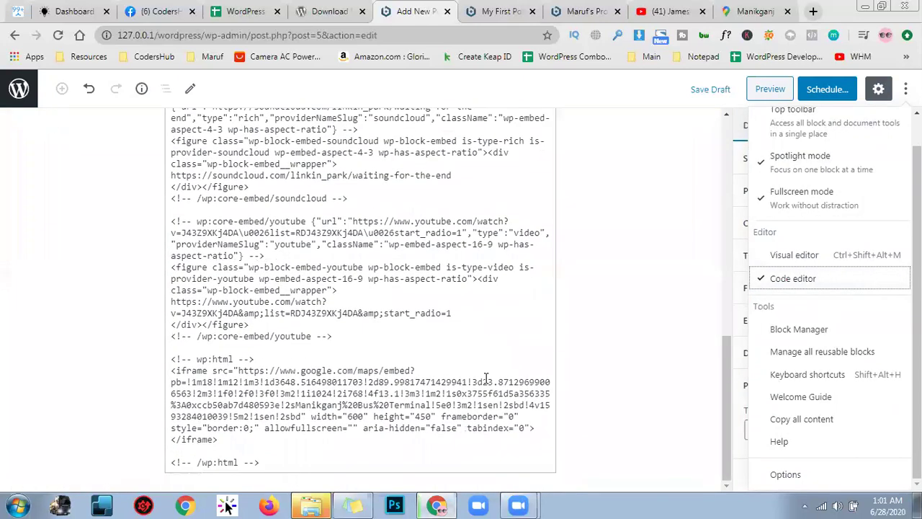
scroll(486, 378, up, 10)
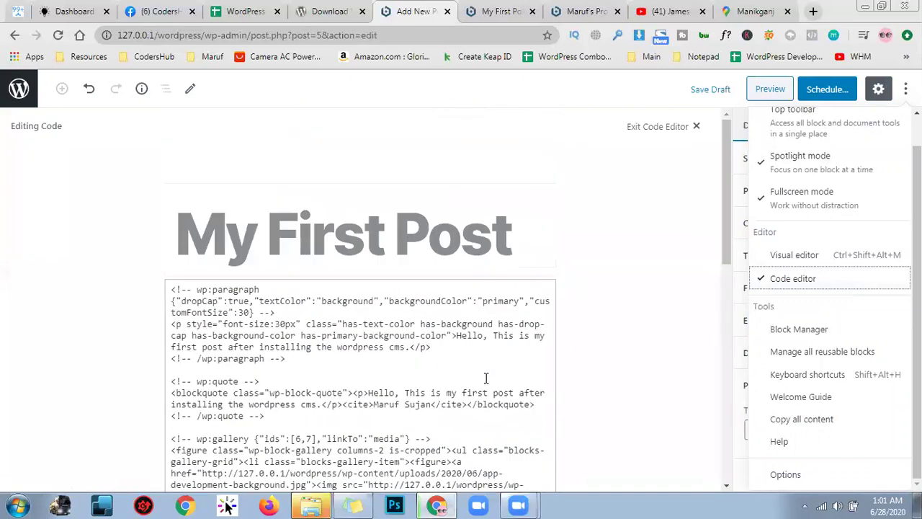
click(866, 260)
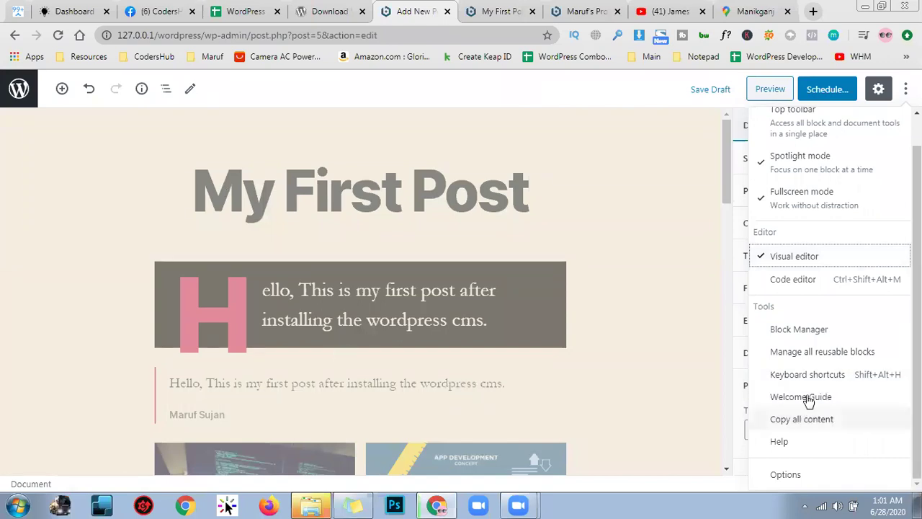
scroll(807, 400, up, 1)
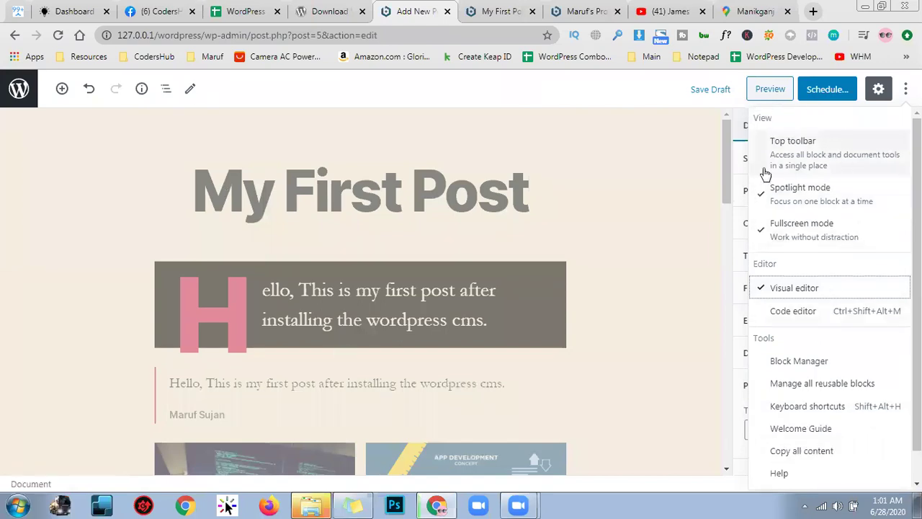
In the pre-publish panel, set the publish day to June 28 and expand Visibility
click(828, 91)
click(827, 92)
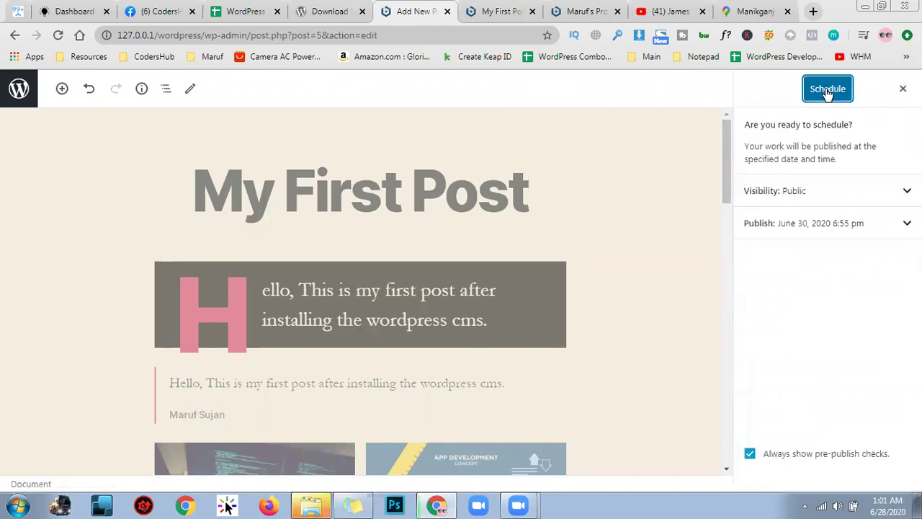
click(894, 228)
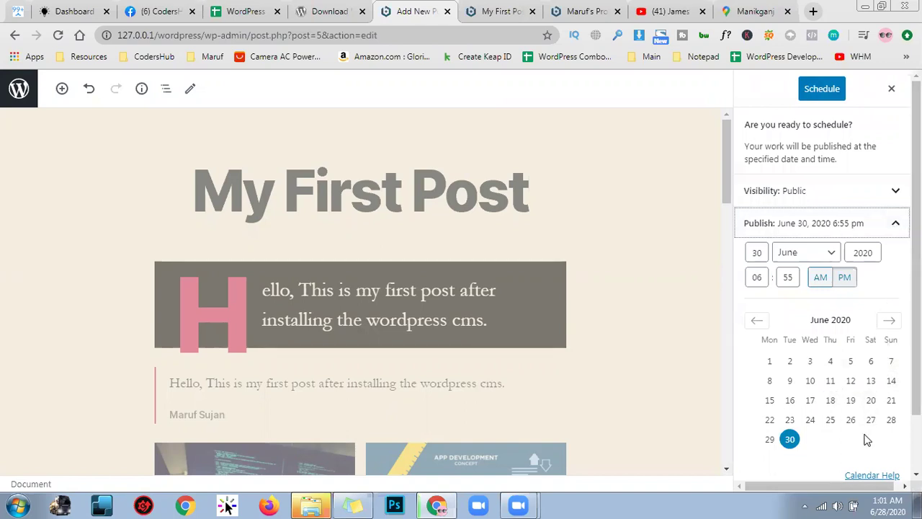
click(891, 419)
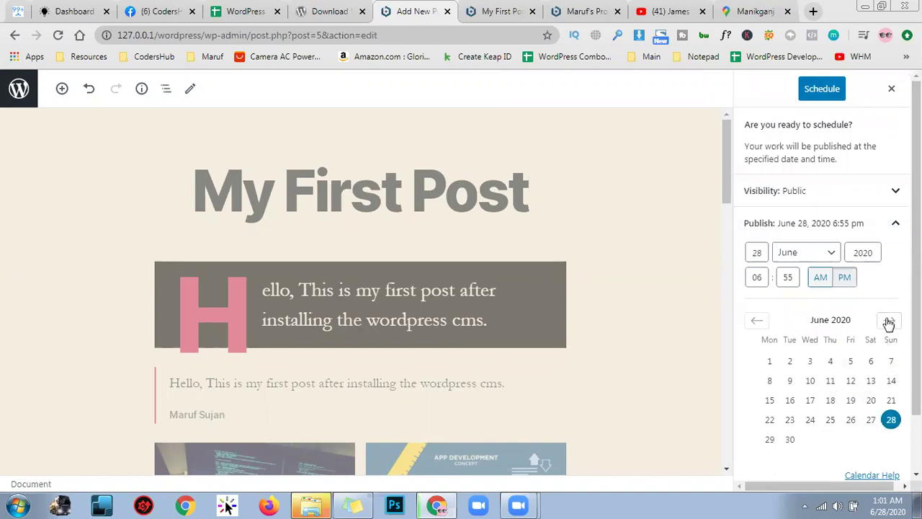
click(890, 229)
click(888, 229)
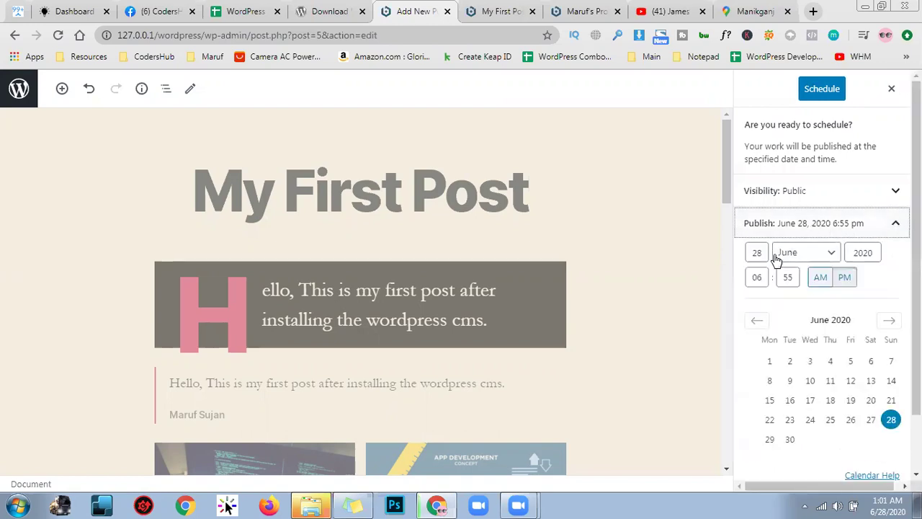
click(829, 202)
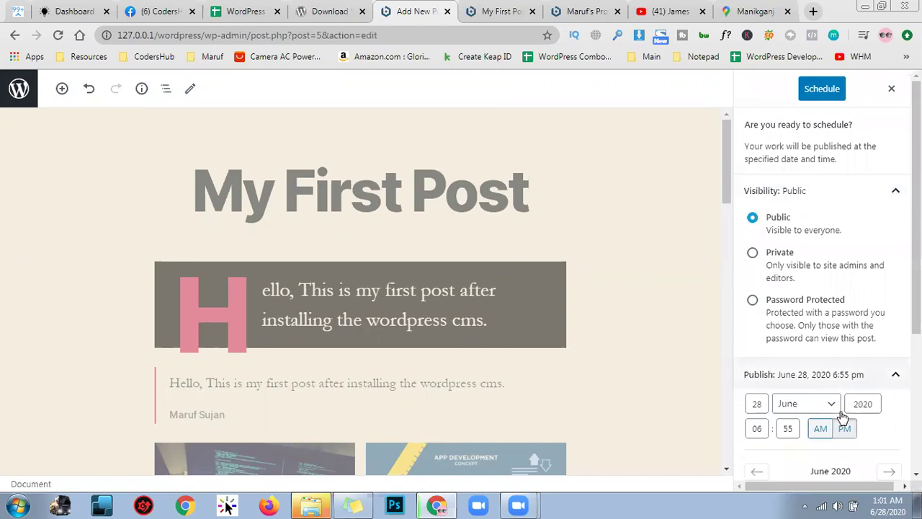
scroll(836, 423, down, 1)
Confirm the publish date as June 28, 2020, keeping June as the month
click(765, 338)
click(795, 340)
click(833, 337)
click(859, 337)
scroll(864, 371, down, 2)
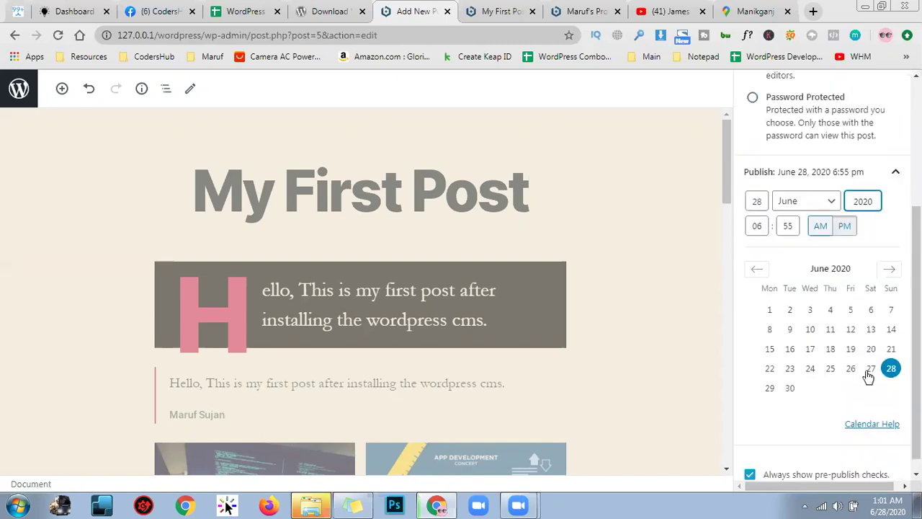
click(872, 368)
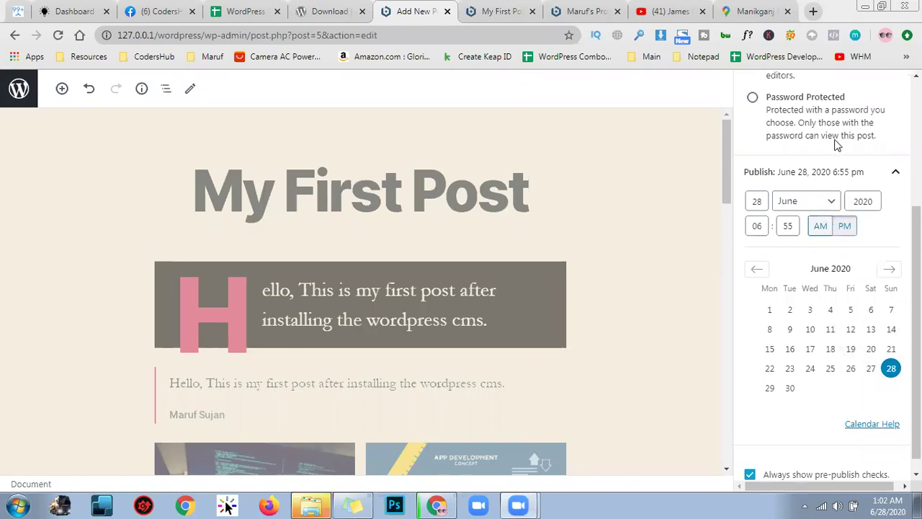
click(897, 176)
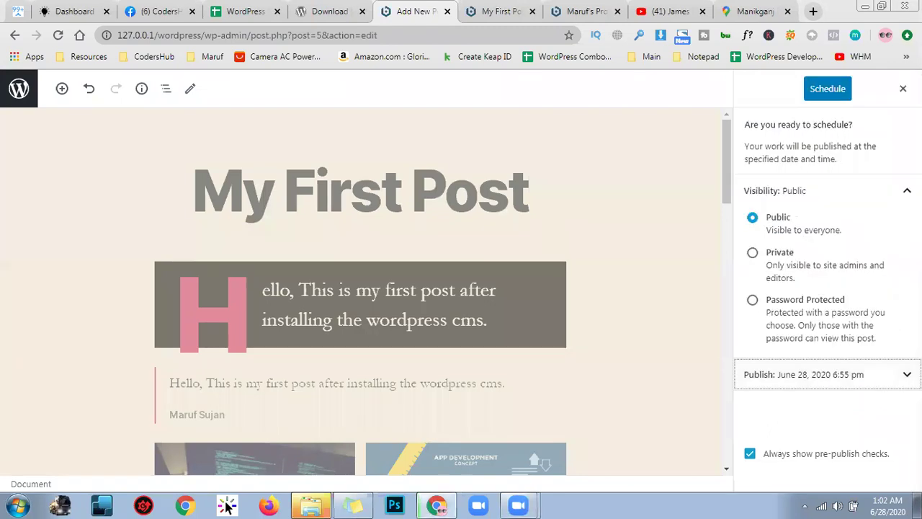
Schedule the post for June 28, 2020 at 6:55 pm and right-click its address
click(845, 95)
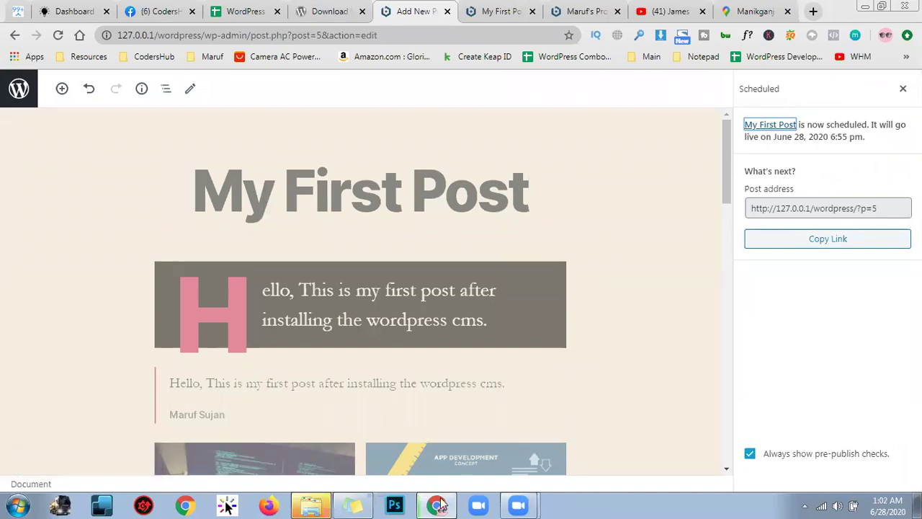
click(856, 209)
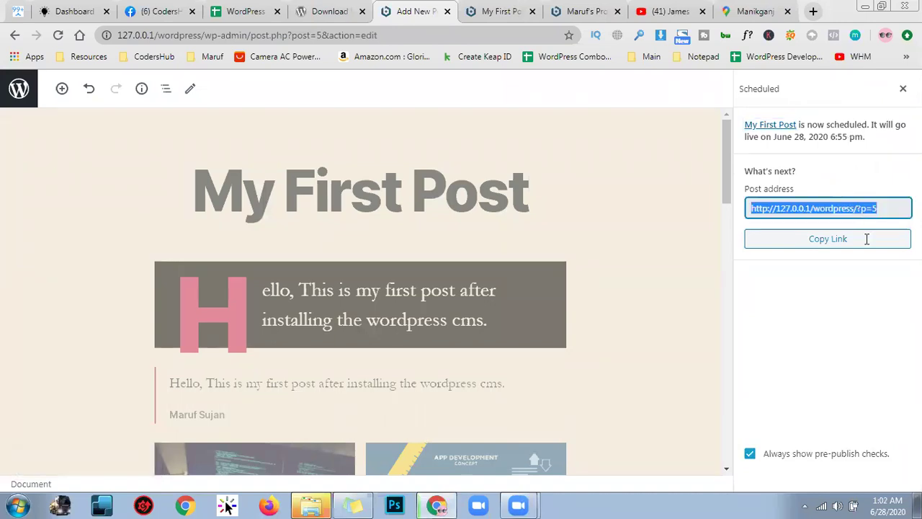
right_click(861, 211)
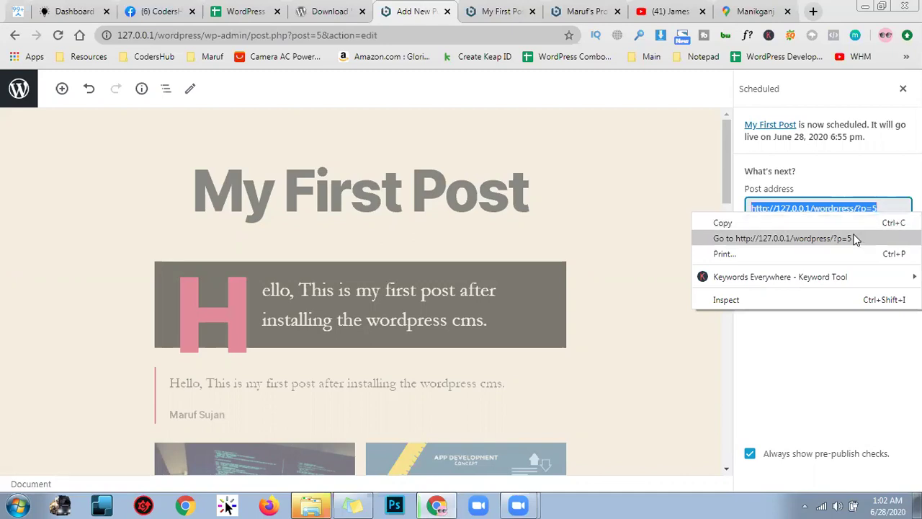
Open My First Post in a new tab and scroll through its embeds
click(856, 239)
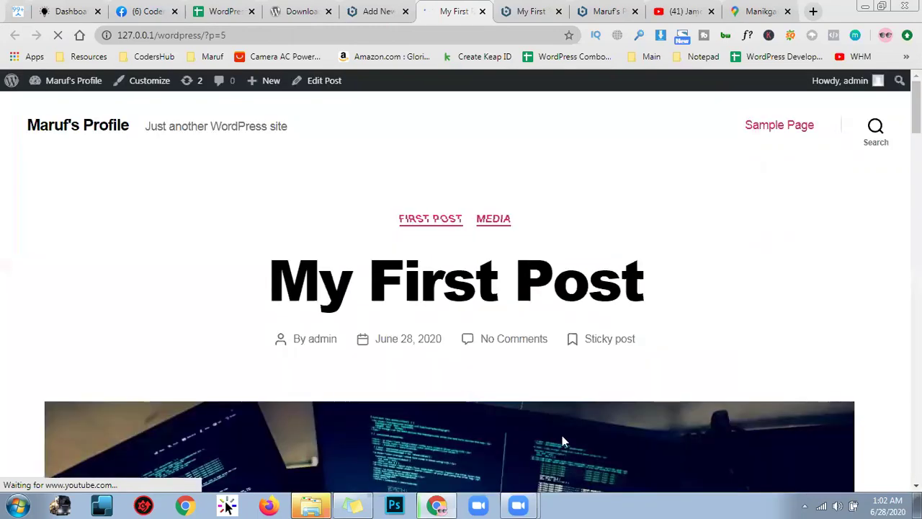
scroll(746, 323, down, 3)
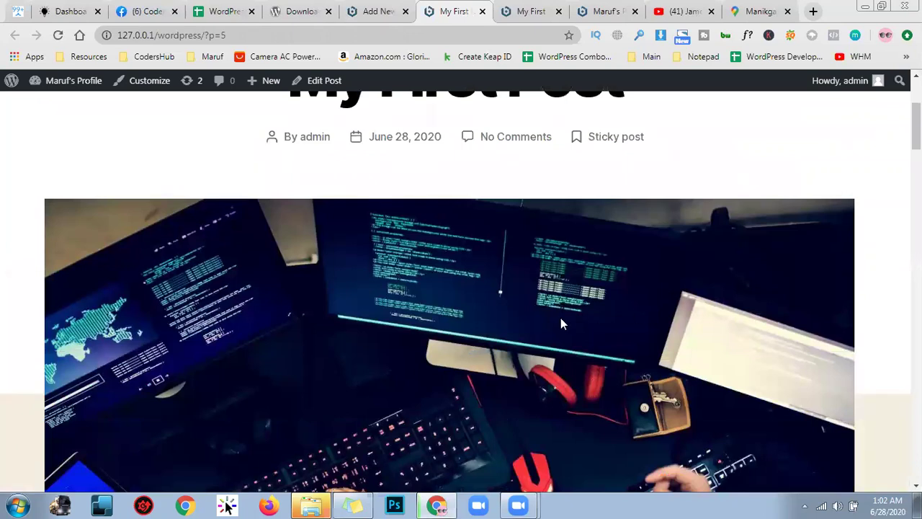
scroll(735, 257, down, 3)
scroll(746, 274, down, 15)
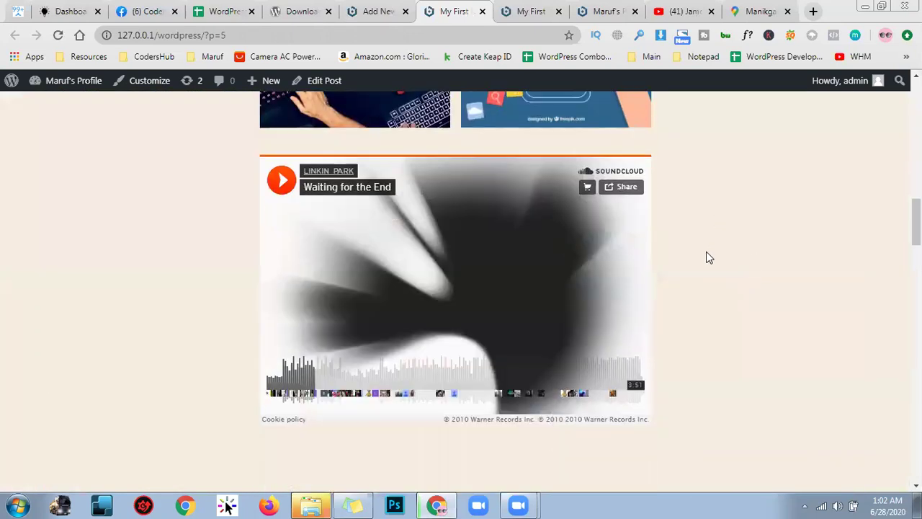
scroll(755, 323, down, 8)
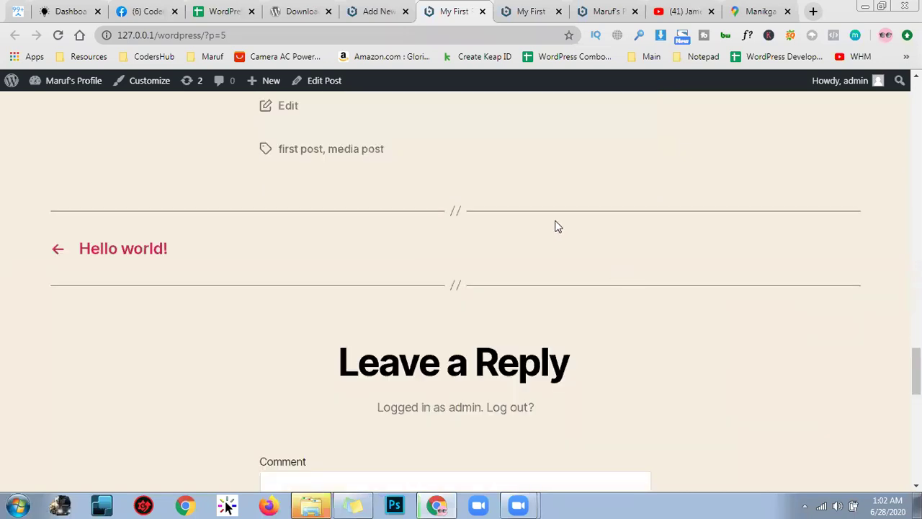
scroll(535, 223, up, 10)
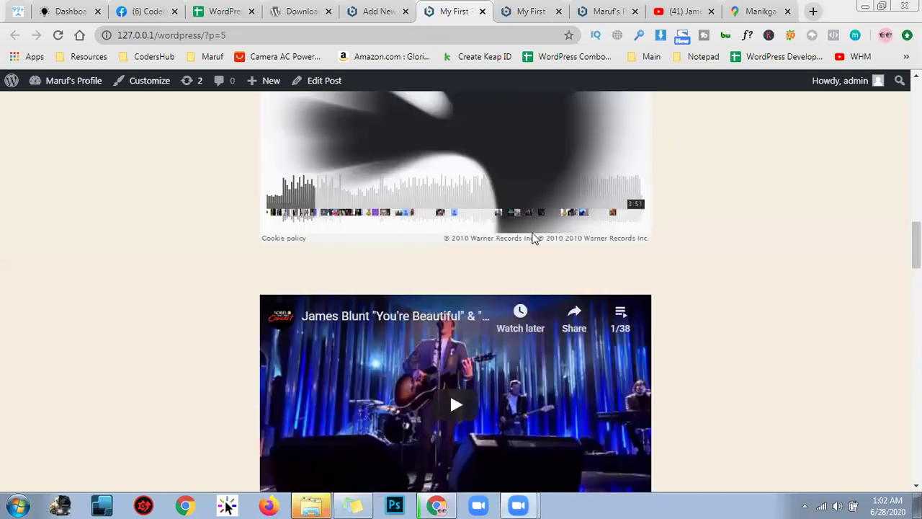
scroll(85, 180, up, 10)
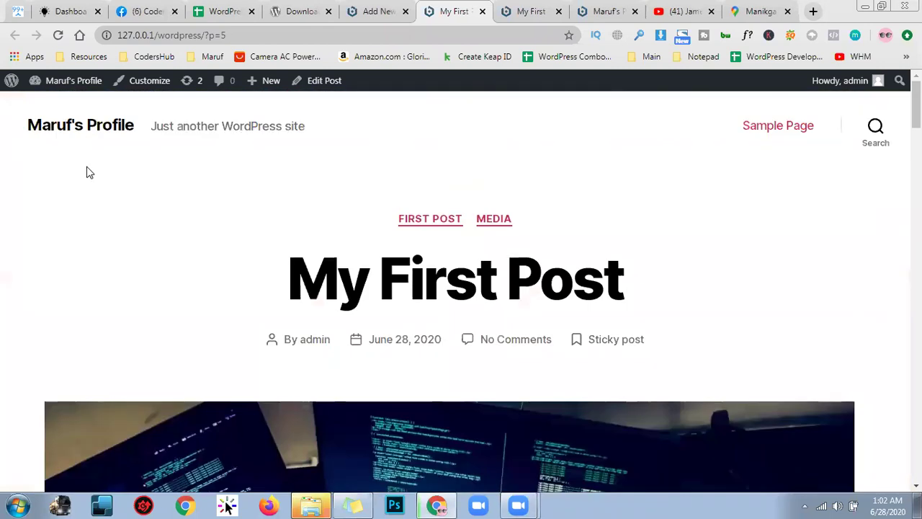
scroll(101, 151, down, 5)
scroll(243, 374, up, 5)
Highlight the Sticky post label, check the categories and tags below, and return to the top
double_click(606, 343)
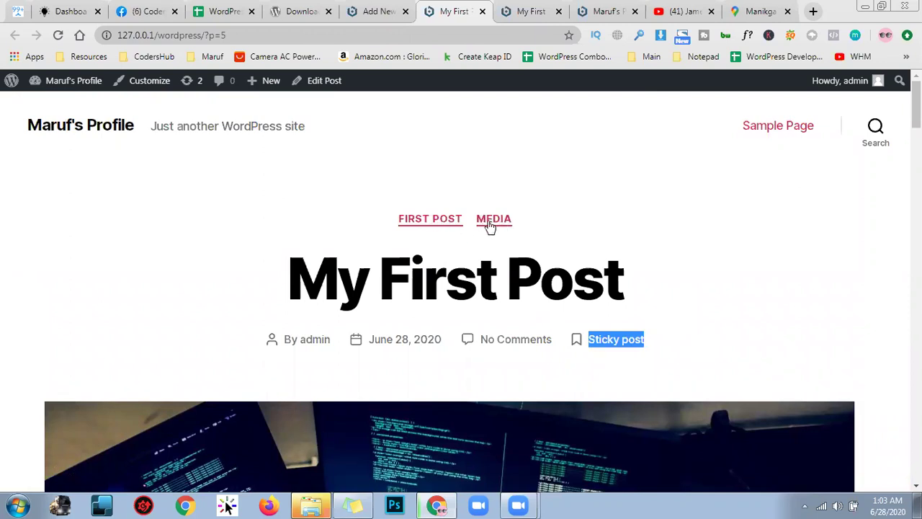
scroll(611, 314, down, 2)
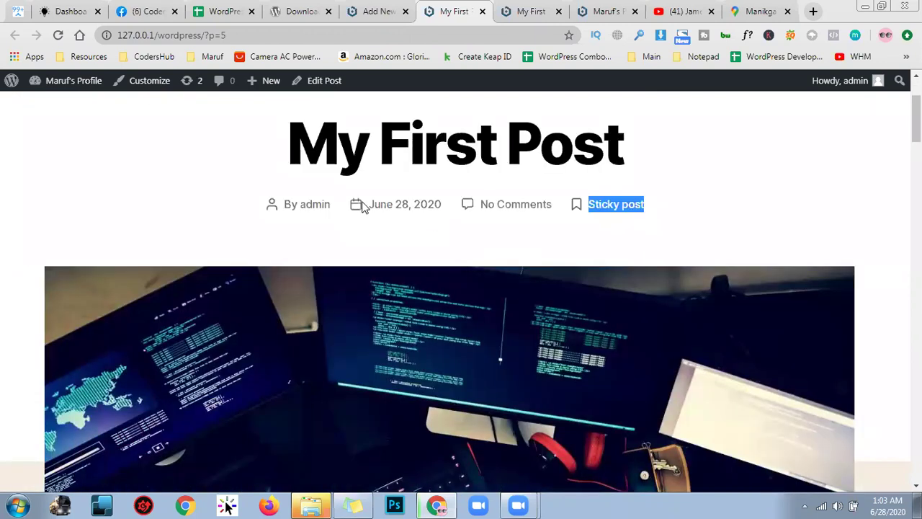
scroll(545, 216, down, 6)
scroll(546, 216, down, 8)
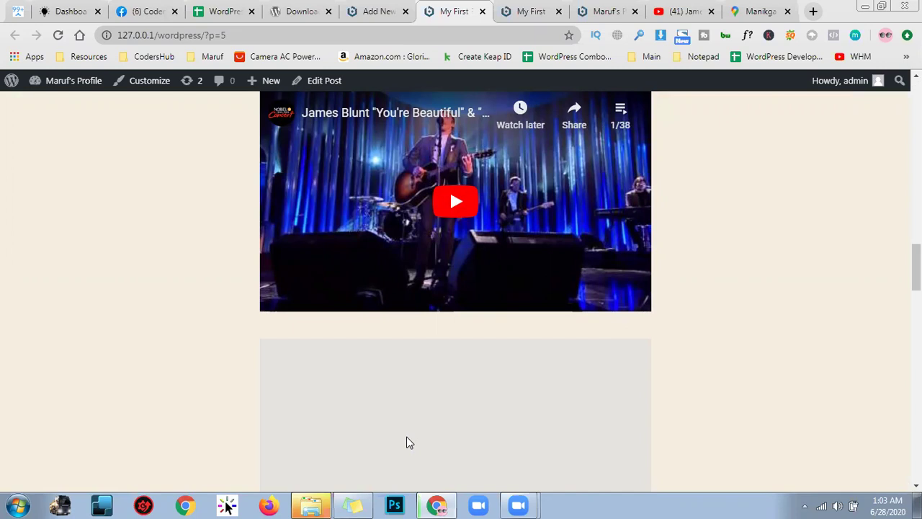
key(Home)
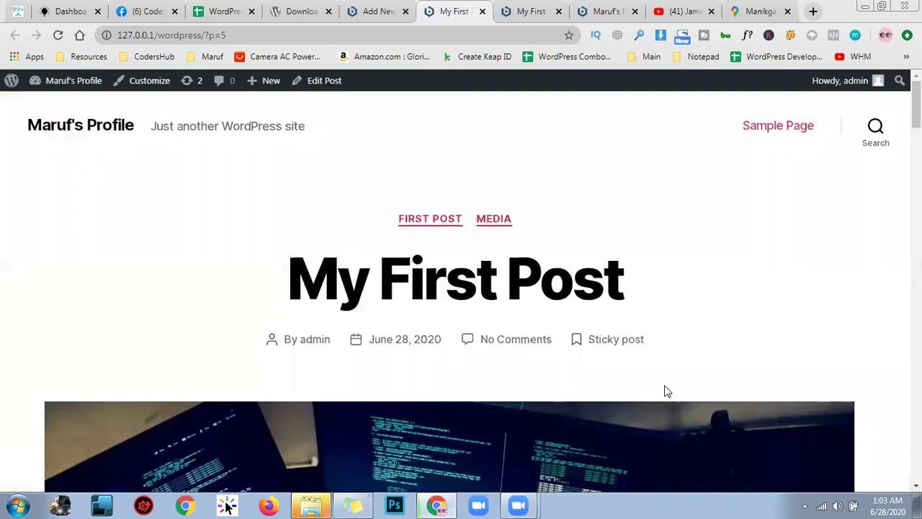